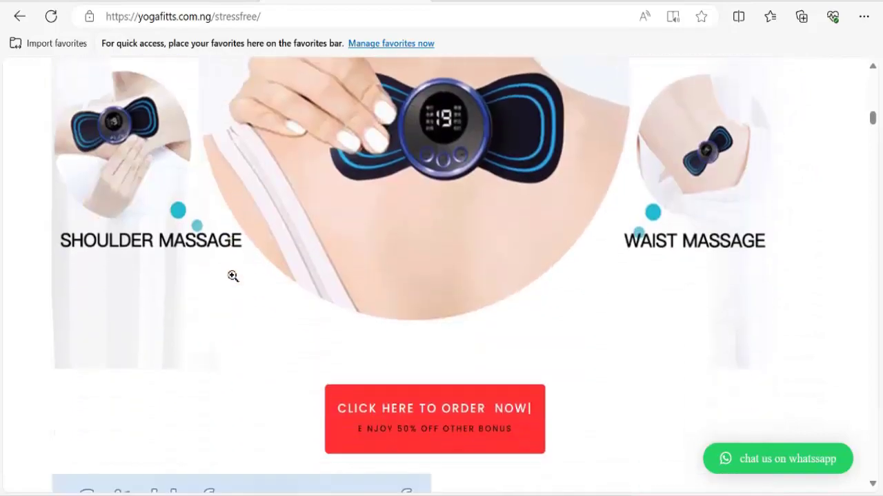
{"action": "scroll", "coordinate": [326, 304], "scroll_direction": "down", "scroll_amount": 10}
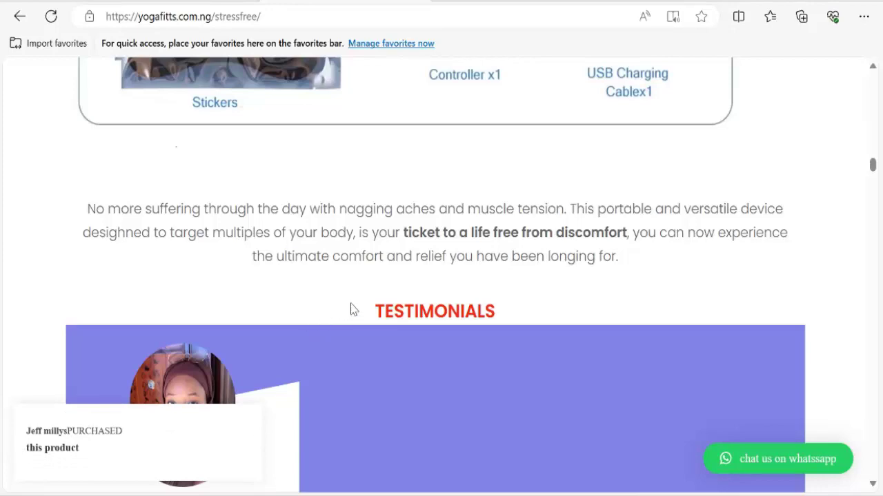
Skim the yogafitts stressfree massager sales page, then switch to the cPanel Tools tab.
{"action": "scroll", "coordinate": [437, 316], "scroll_direction": "up", "scroll_amount": 5}
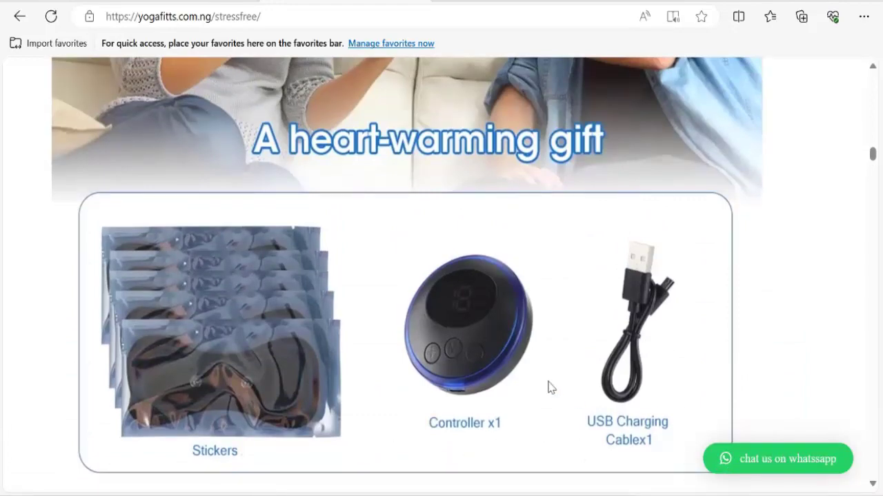
{"action": "scroll", "coordinate": [547, 386], "scroll_direction": "up", "scroll_amount": 5}
{"action": "scroll", "coordinate": [531, 379], "scroll_direction": "up", "scroll_amount": 10}
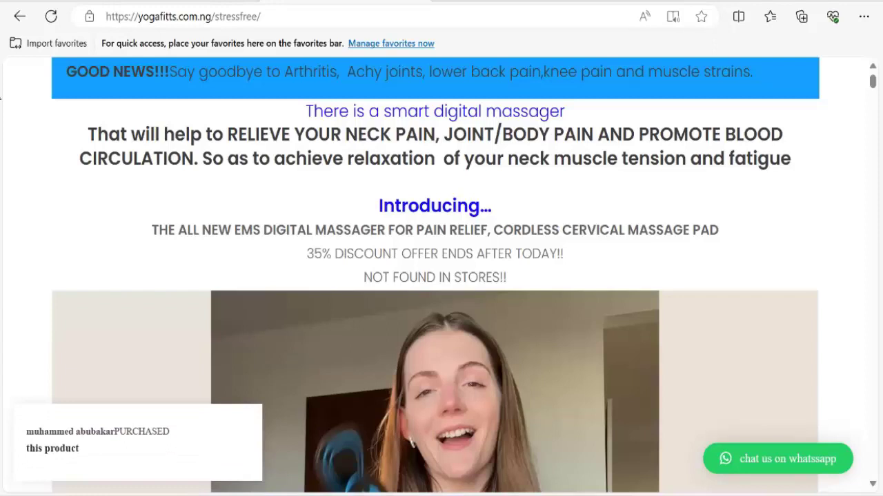
{"action": "left_click", "coordinate": [141, 3]}
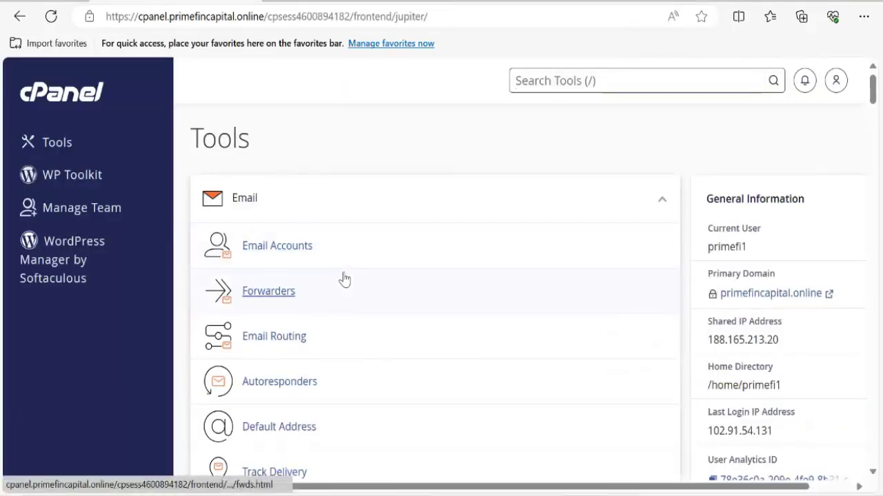
Find Softaculous Apps Installer on the cPanel Tools page and launch its WordPress installer.
{"action": "scroll", "coordinate": [348, 266], "scroll_direction": "down", "scroll_amount": 4}
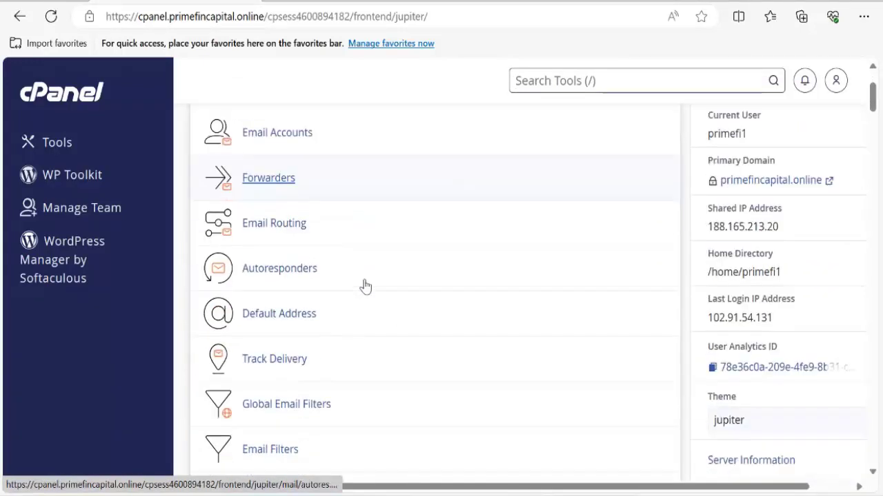
{"action": "scroll", "coordinate": [341, 293], "scroll_direction": "up", "scroll_amount": 4}
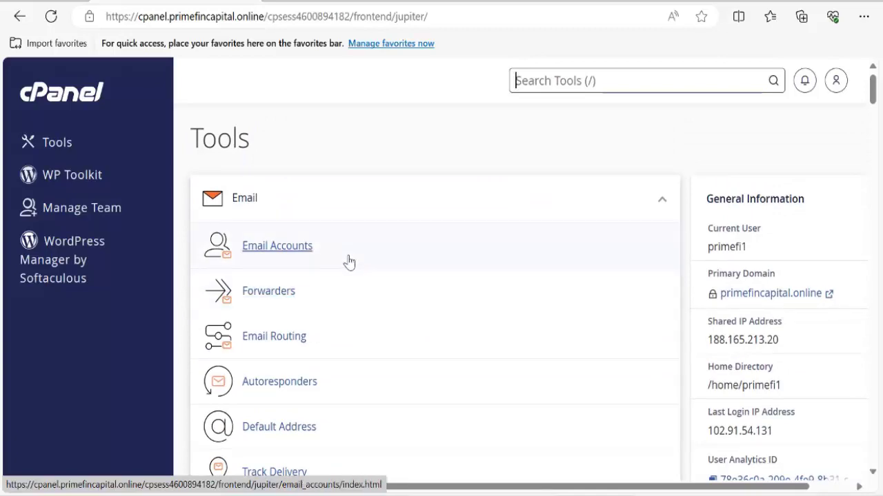
{"action": "middle_click", "coordinate": [390, 295]}
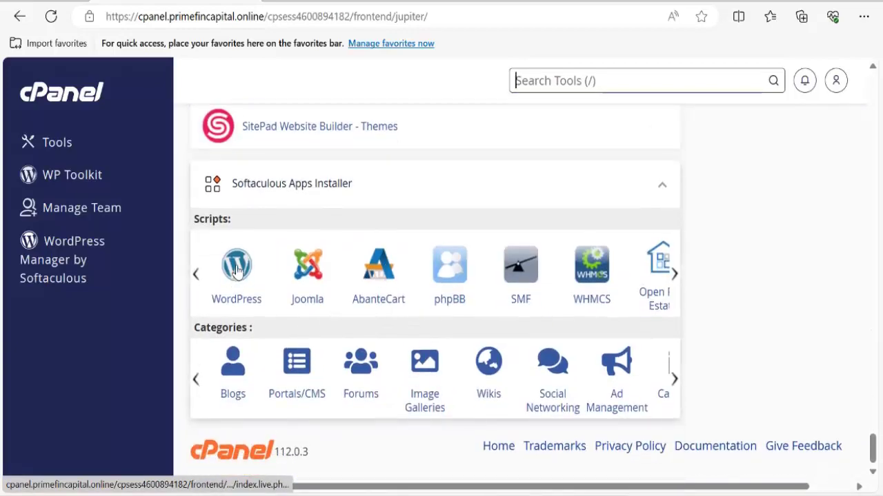
{"action": "scroll", "coordinate": [248, 224], "scroll_direction": "up", "scroll_amount": 15}
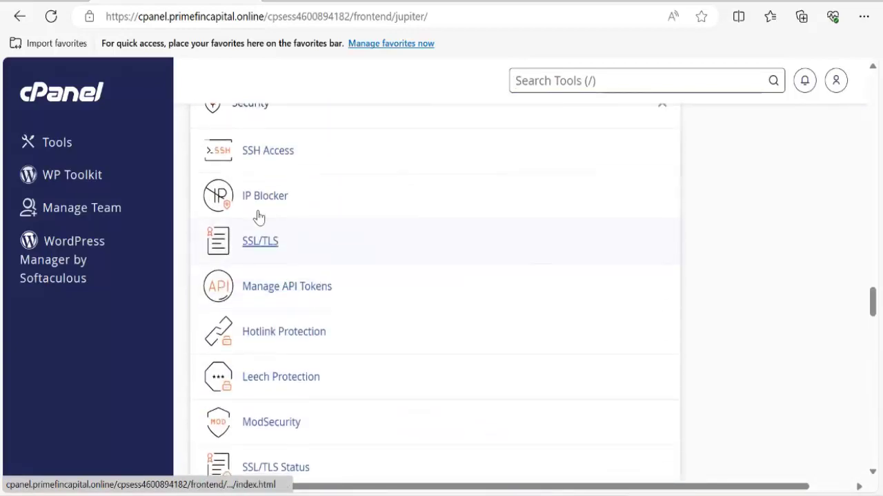
{"action": "scroll", "coordinate": [256, 222], "scroll_direction": "down", "scroll_amount": 3}
{"action": "scroll", "coordinate": [259, 221], "scroll_direction": "down", "scroll_amount": 3}
{"action": "scroll", "coordinate": [257, 228], "scroll_direction": "up", "scroll_amount": 10}
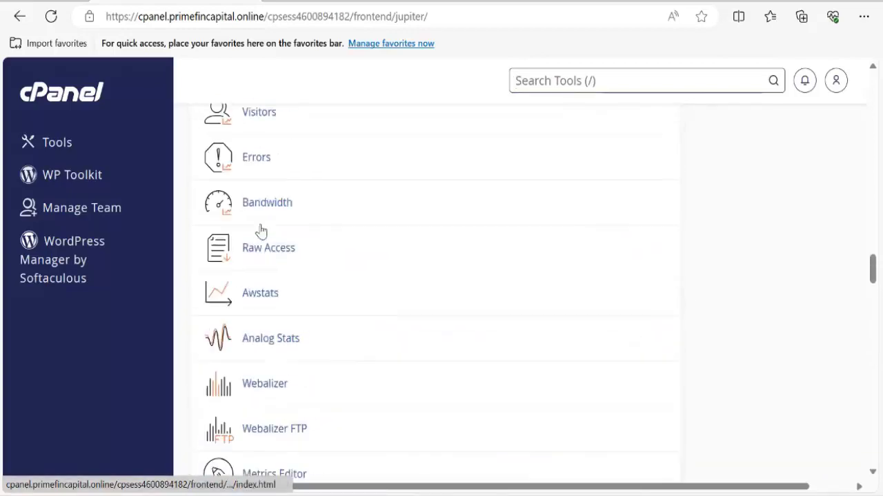
{"action": "scroll", "coordinate": [259, 227], "scroll_direction": "down", "scroll_amount": 4}
{"action": "scroll", "coordinate": [265, 245], "scroll_direction": "down", "scroll_amount": 20}
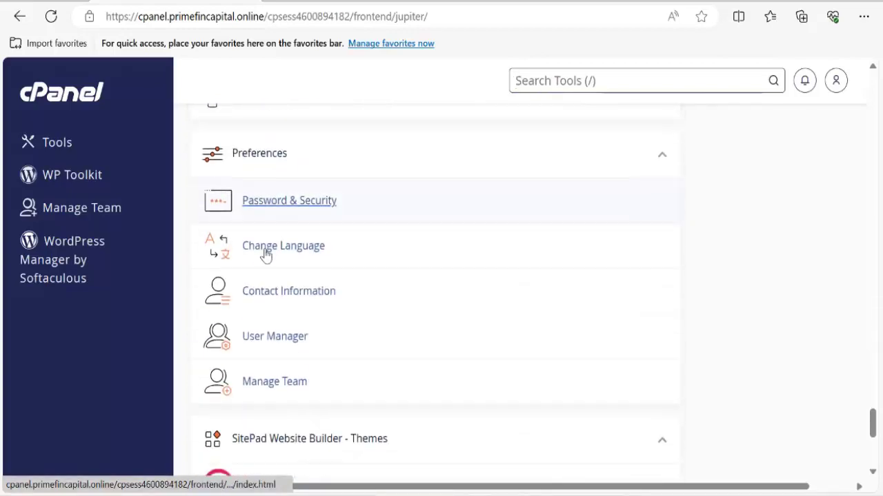
{"action": "left_click", "coordinate": [237, 275]}
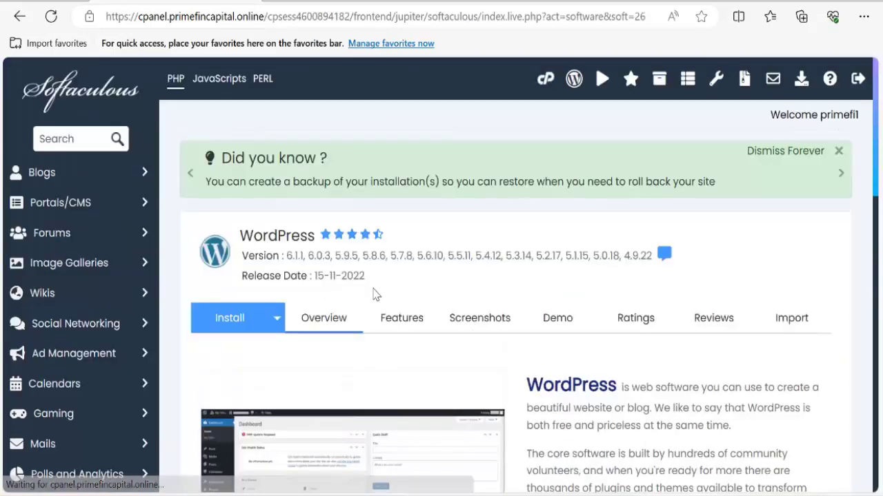
Start a new WordPress install and set its directory to 'test'.
{"action": "scroll", "coordinate": [353, 317], "scroll_direction": "down", "scroll_amount": 3}
{"action": "left_click", "coordinate": [293, 373]}
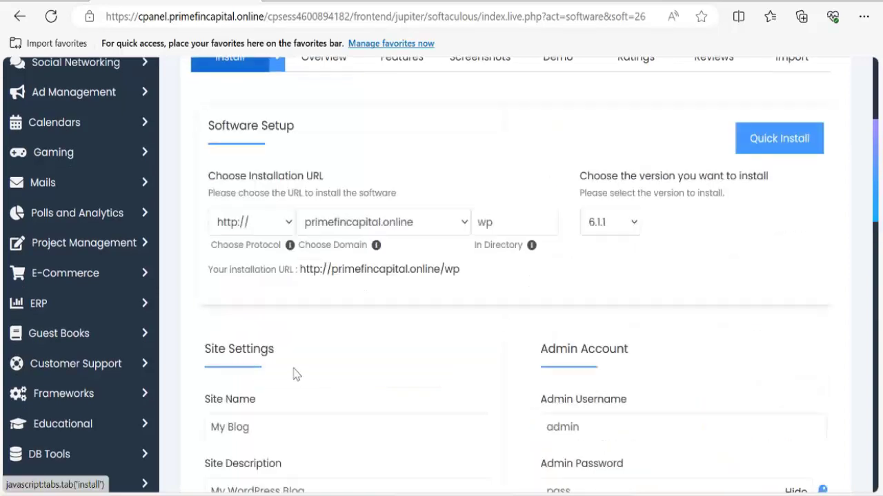
{"action": "left_click", "coordinate": [512, 224]}
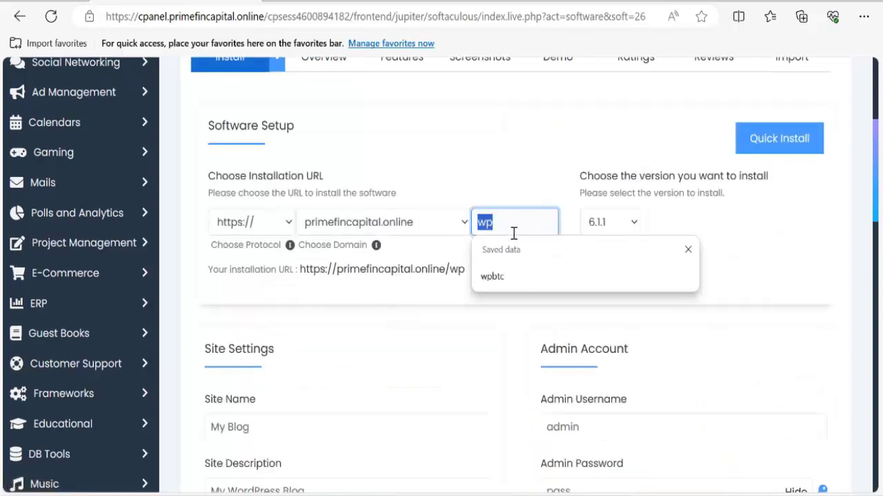
{"action": "type", "text": "test"}
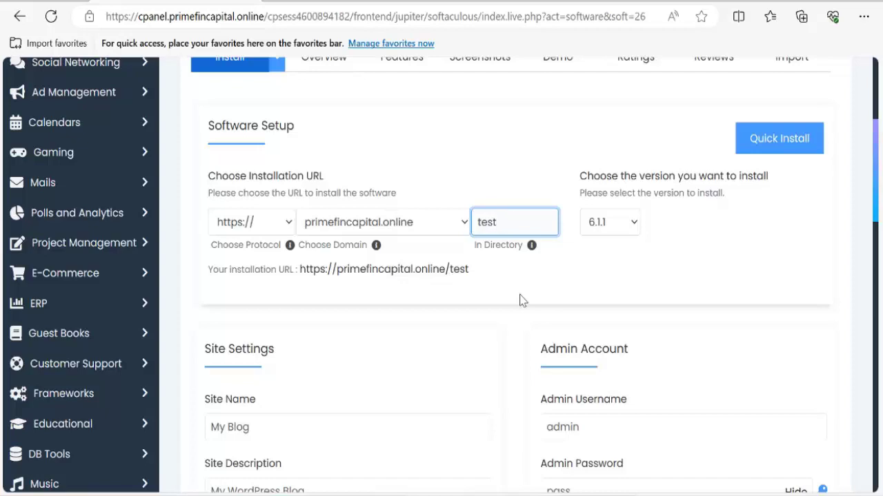
Replace the default admin password with a stronger pasted one.
{"action": "scroll", "coordinate": [576, 293], "scroll_direction": "down", "scroll_amount": 2}
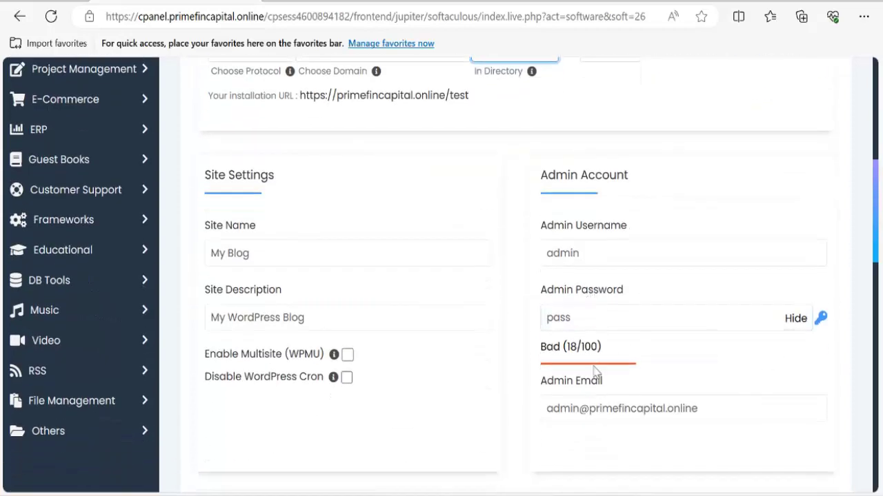
{"action": "scroll", "coordinate": [573, 300], "scroll_direction": "up", "scroll_amount": 1}
{"action": "scroll", "coordinate": [584, 384], "scroll_direction": "down", "scroll_amount": 2}
{"action": "left_click_drag", "start_coordinate": [581, 321], "coordinate": [727, 327]}
{"action": "key", "text": "ctrl+c"}
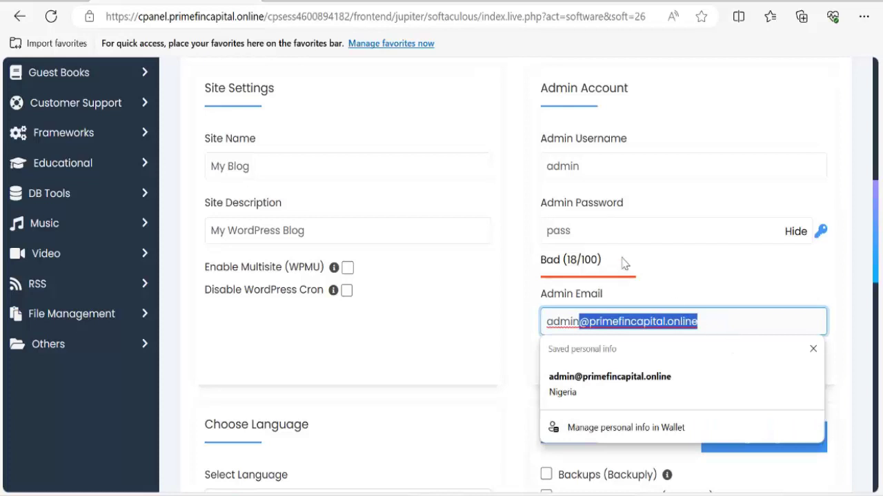
{"action": "left_click", "coordinate": [614, 232]}
{"action": "key", "text": "ctrl+a"}
{"action": "key", "text": "ctrl+v"}
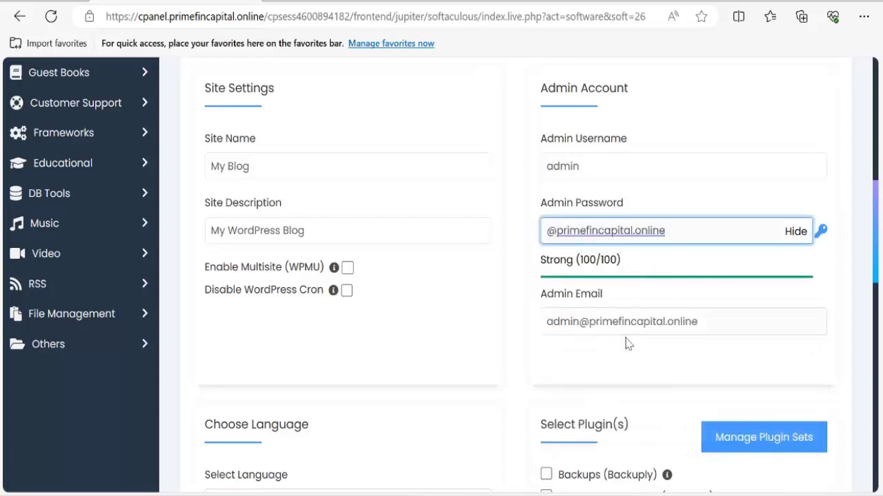
Include the Classic Editor plugin and submit the WordPress installation.
{"action": "scroll", "coordinate": [626, 343], "scroll_direction": "down", "scroll_amount": 2}
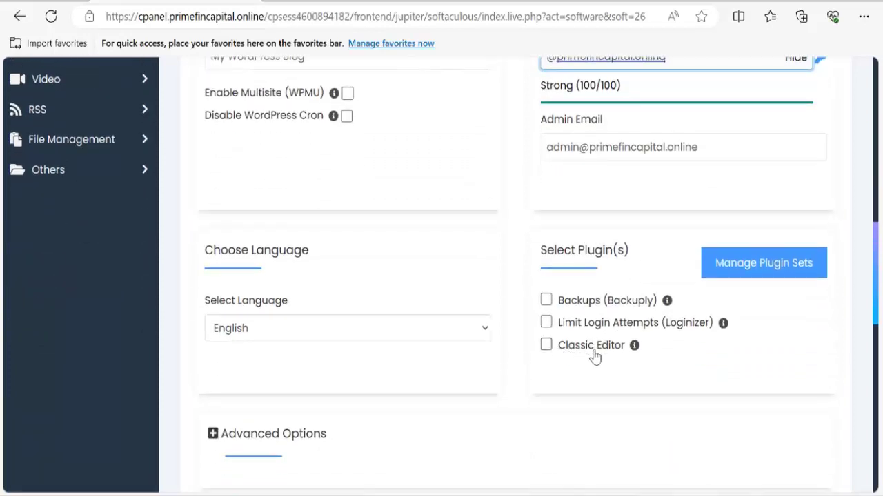
{"action": "left_click", "coordinate": [545, 344]}
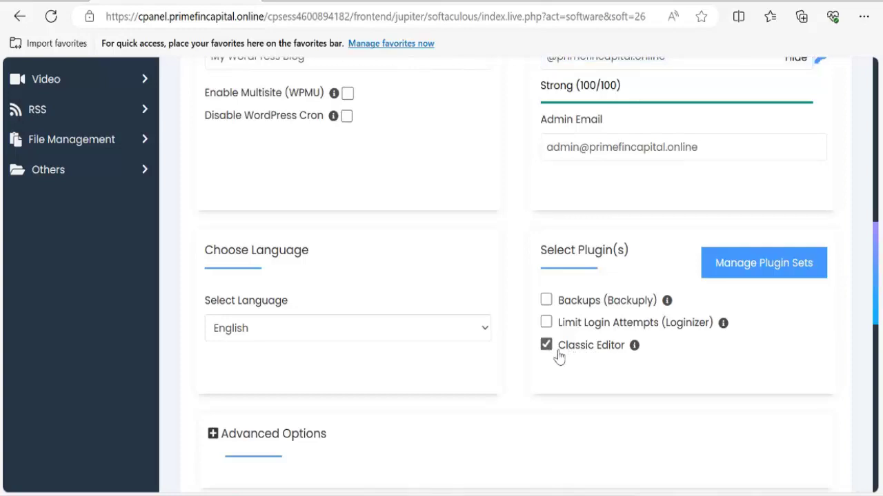
{"action": "scroll", "coordinate": [552, 348], "scroll_direction": "up", "scroll_amount": 4}
{"action": "scroll", "coordinate": [436, 311], "scroll_direction": "up", "scroll_amount": 2}
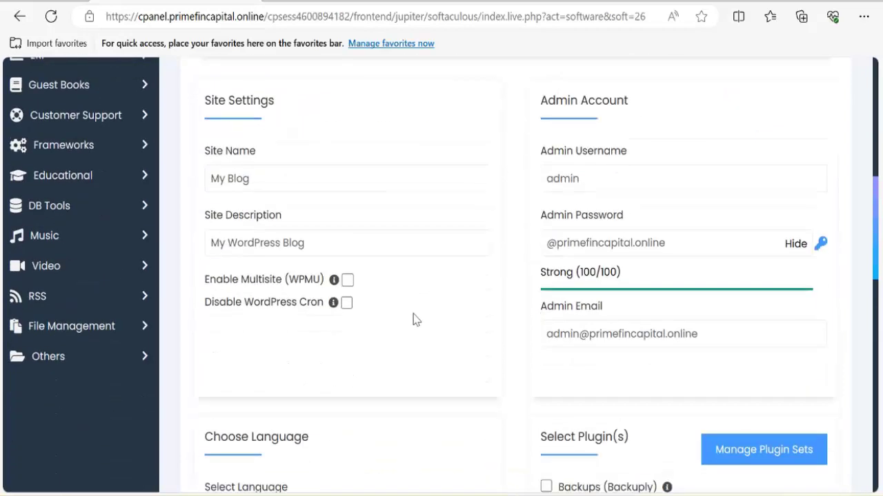
{"action": "scroll", "coordinate": [414, 319], "scroll_direction": "down", "scroll_amount": 10}
{"action": "scroll", "coordinate": [445, 324], "scroll_direction": "down", "scroll_amount": 4}
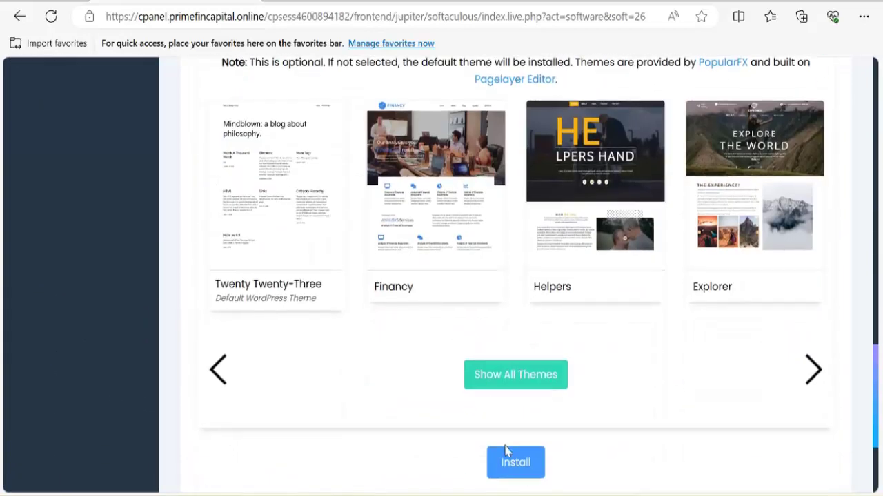
{"action": "left_click", "coordinate": [519, 466]}
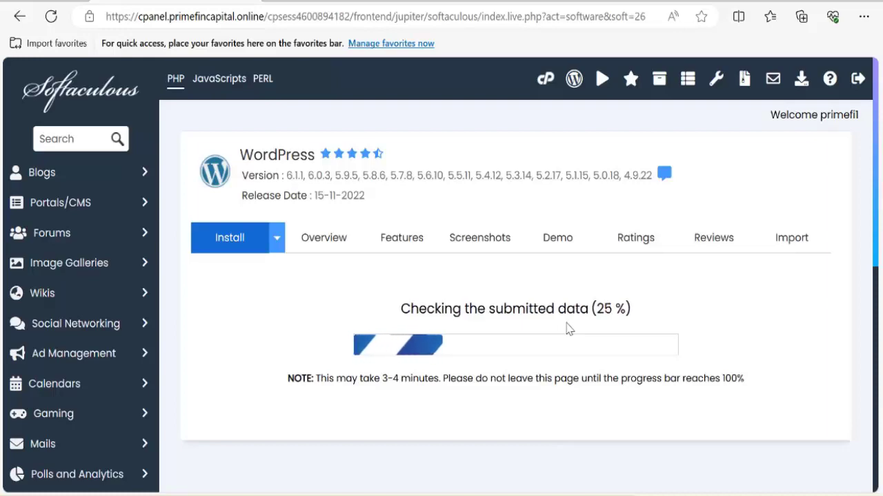
View the newly installed /test/ site, then return to the installation success page.
{"action": "scroll", "coordinate": [364, 319], "scroll_direction": "down", "scroll_amount": 1}
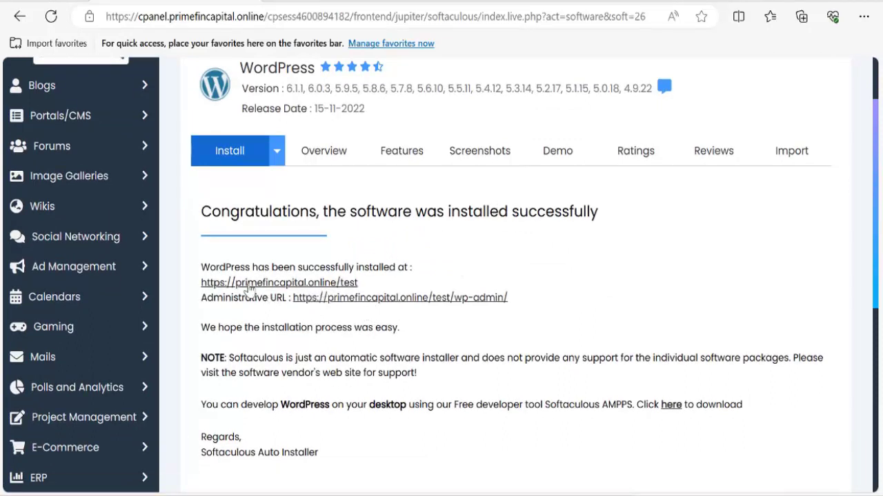
{"action": "left_click", "coordinate": [284, 284]}
{"action": "left_click", "coordinate": [203, 2]}
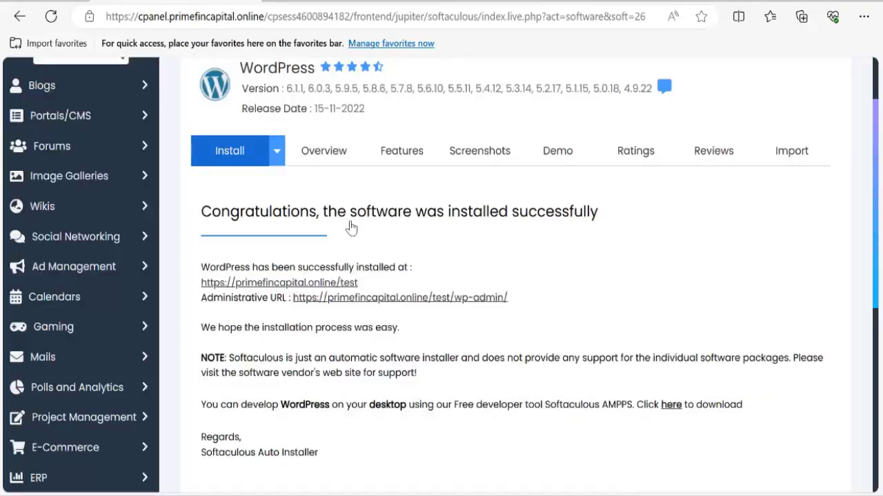
Load the new site's admin dashboard at primefincapital.online/test/wp-admin.
{"action": "left_click", "coordinate": [392, 298]}
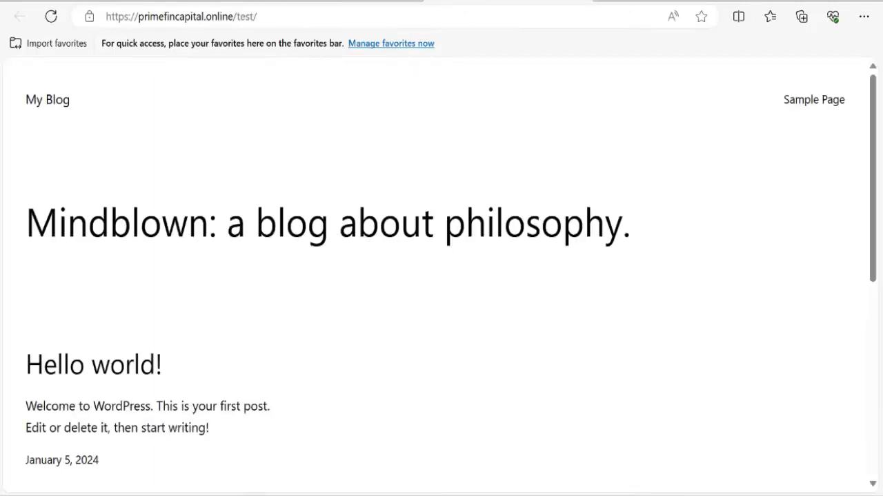
{"action": "scroll", "coordinate": [310, 310], "scroll_direction": "down", "scroll_amount": 3}
{"action": "scroll", "coordinate": [312, 321], "scroll_direction": "up", "scroll_amount": 3}
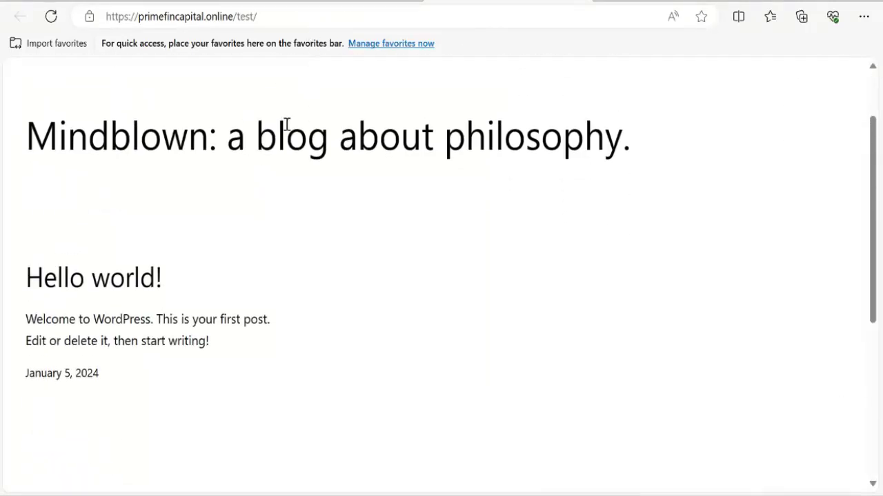
{"action": "scroll", "coordinate": [166, 240], "scroll_direction": "up", "scroll_amount": 2}
{"action": "type", "text": "wp-admin"}
{"action": "key", "text": "Return"}
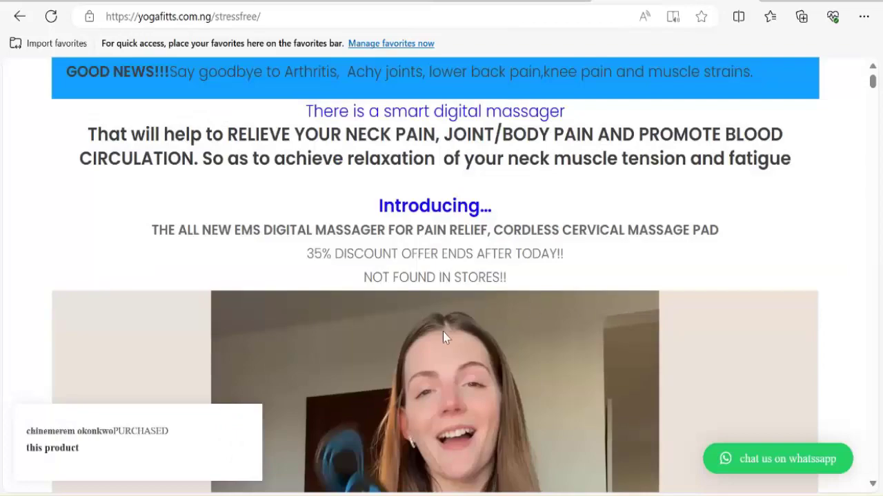
Scroll through the yogafitts.com.ng/stressfree massager sales page to review its sections.
{"action": "scroll", "coordinate": [331, 302], "scroll_direction": "down", "scroll_amount": 10}
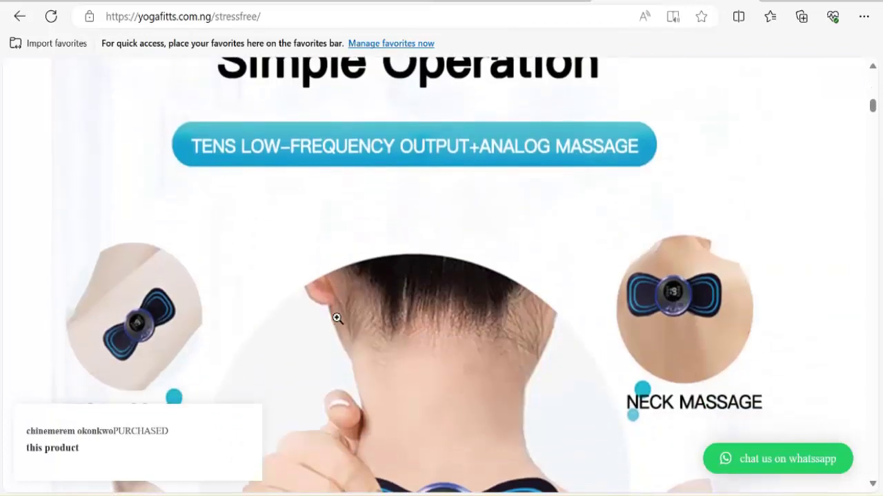
{"action": "scroll", "coordinate": [352, 319], "scroll_direction": "up", "scroll_amount": 5}
{"action": "scroll", "coordinate": [370, 311], "scroll_direction": "down", "scroll_amount": 10}
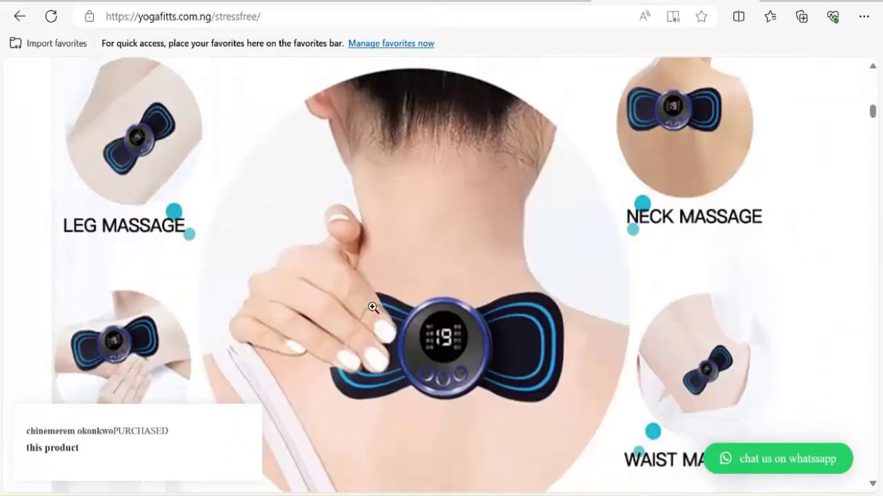
{"action": "scroll", "coordinate": [373, 308], "scroll_direction": "down", "scroll_amount": 15}
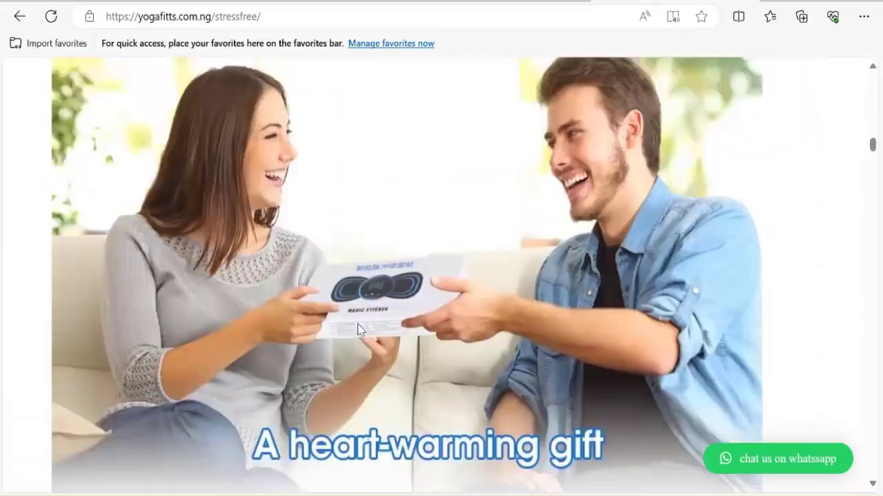
{"action": "scroll", "coordinate": [384, 331], "scroll_direction": "down", "scroll_amount": 15}
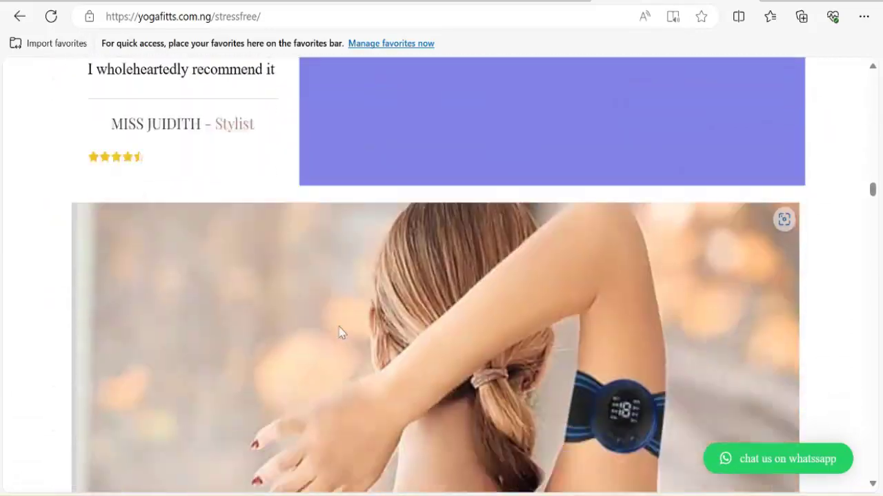
{"action": "scroll", "coordinate": [446, 343], "scroll_direction": "down", "scroll_amount": 15}
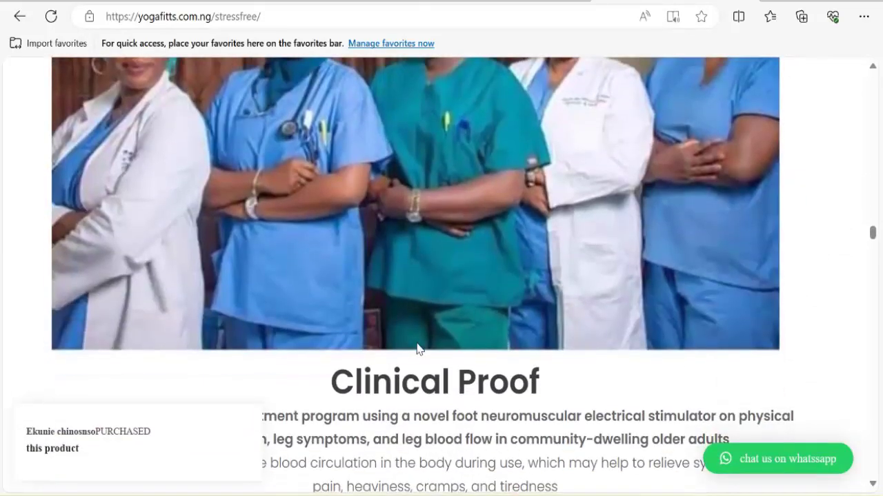
{"action": "scroll", "coordinate": [441, 347], "scroll_direction": "down", "scroll_amount": 10}
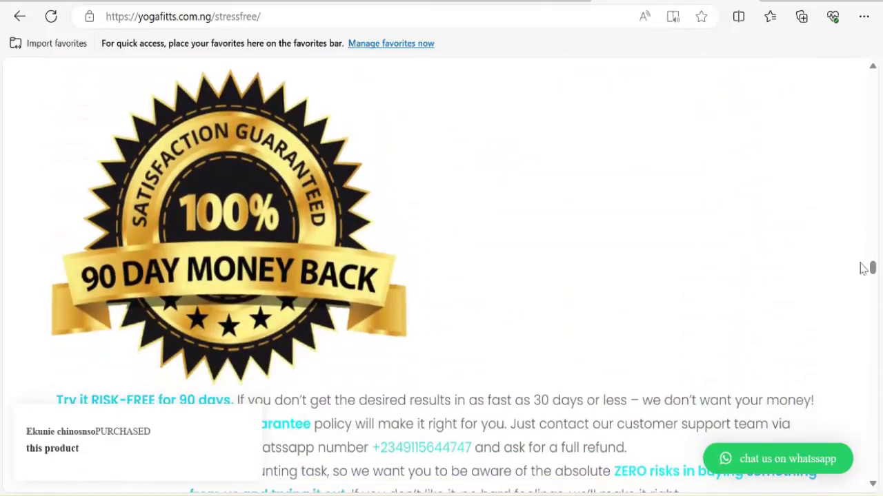
{"action": "left_click_drag", "start_coordinate": [873, 271], "coordinate": [837, 305]}
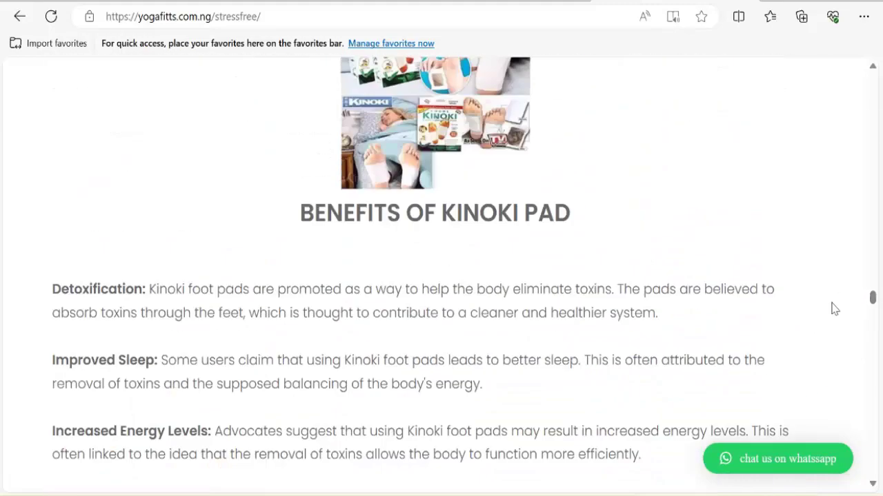
{"action": "scroll", "coordinate": [544, 304], "scroll_direction": "up", "scroll_amount": 4}
{"action": "scroll", "coordinate": [543, 317], "scroll_direction": "up", "scroll_amount": 10}
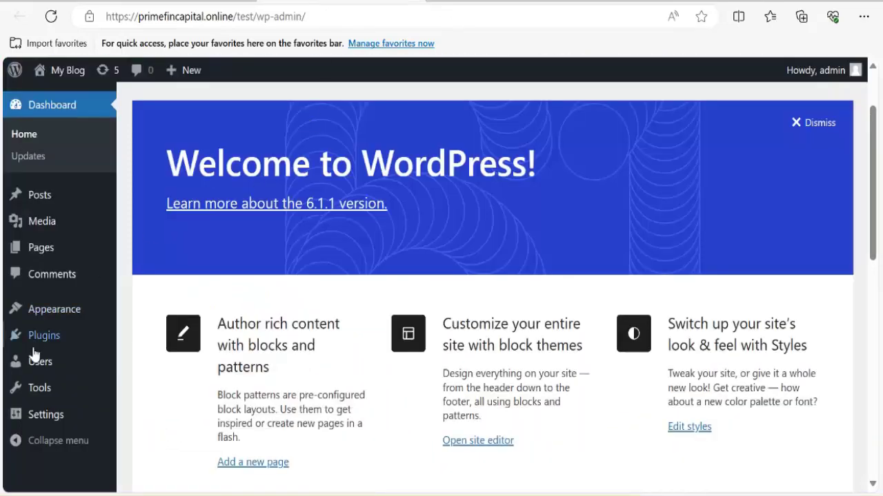
Go to Plugins > Add New and bring up the Upload Plugin form.
{"action": "mouse_move", "coordinate": [45, 334]}
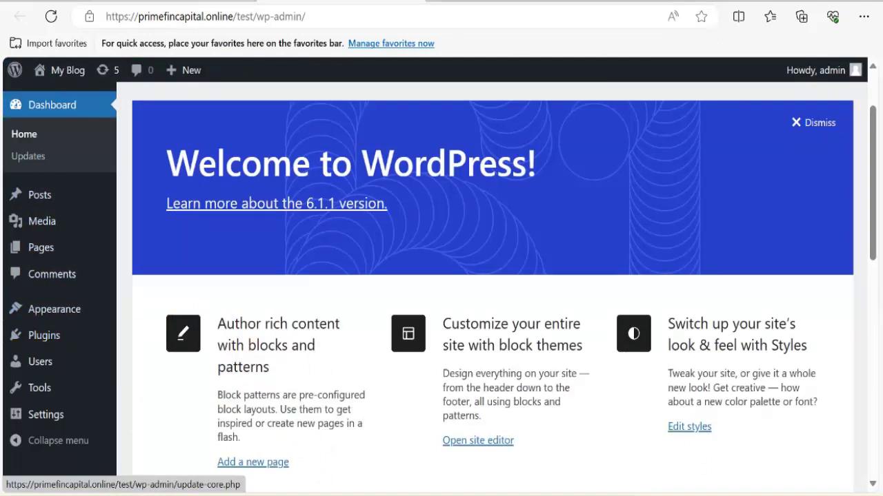
{"action": "mouse_move", "coordinate": [109, 343]}
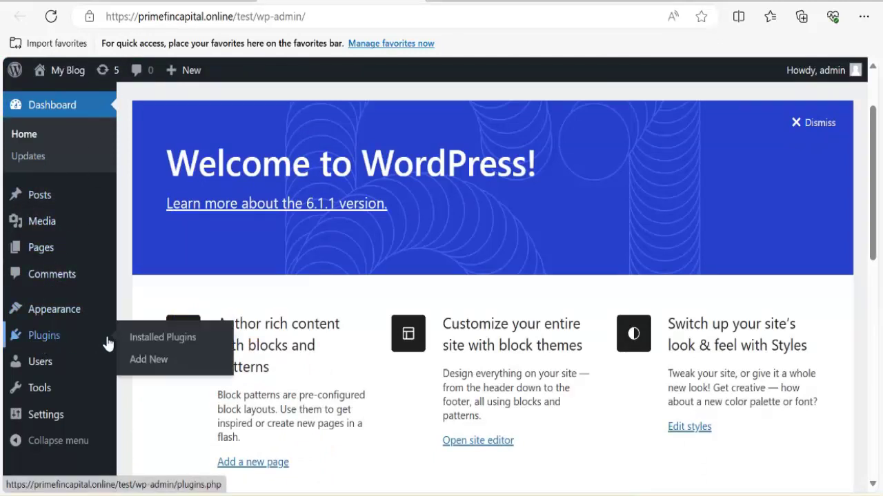
{"action": "left_click", "coordinate": [144, 362]}
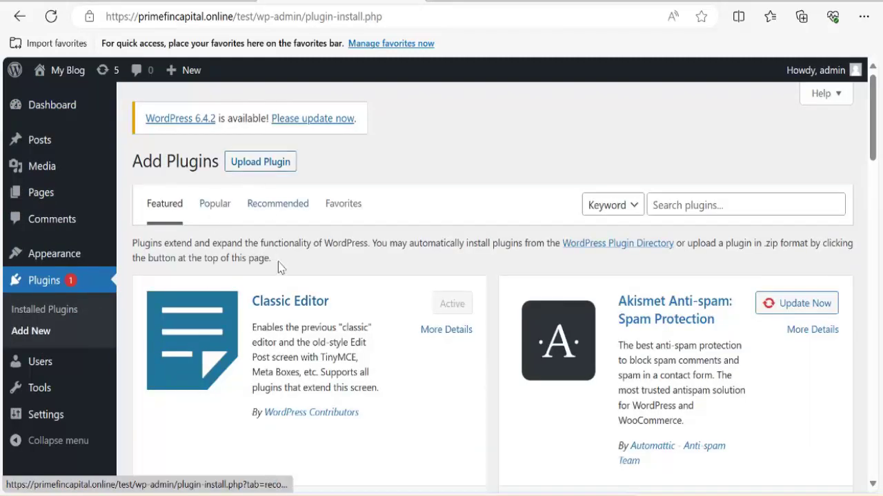
{"action": "left_click", "coordinate": [246, 171]}
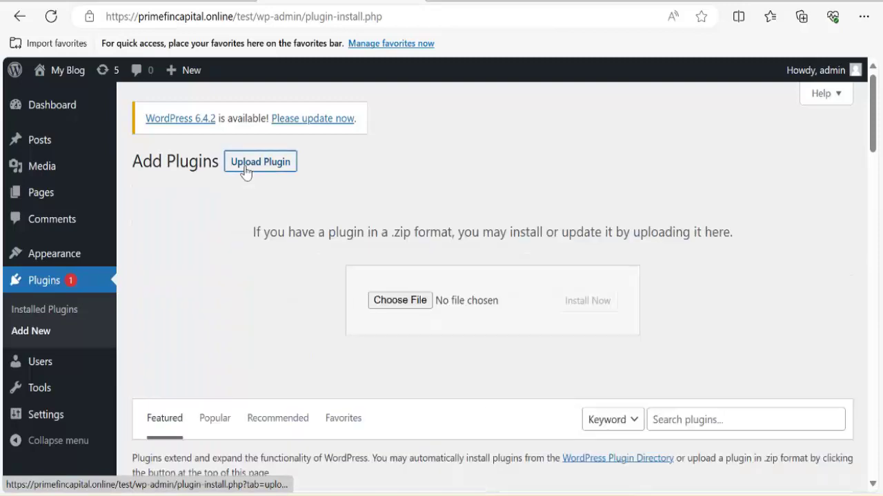
{"action": "left_click", "coordinate": [392, 308]}
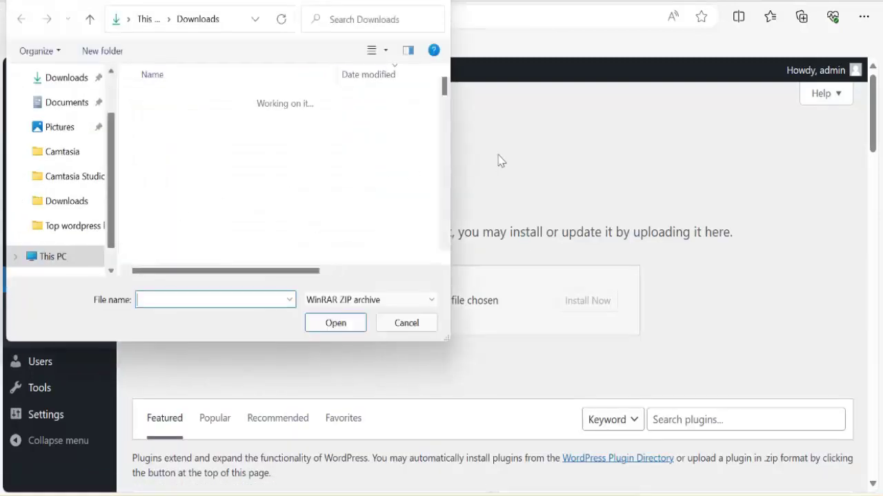
{"action": "key", "text": "Escape"}
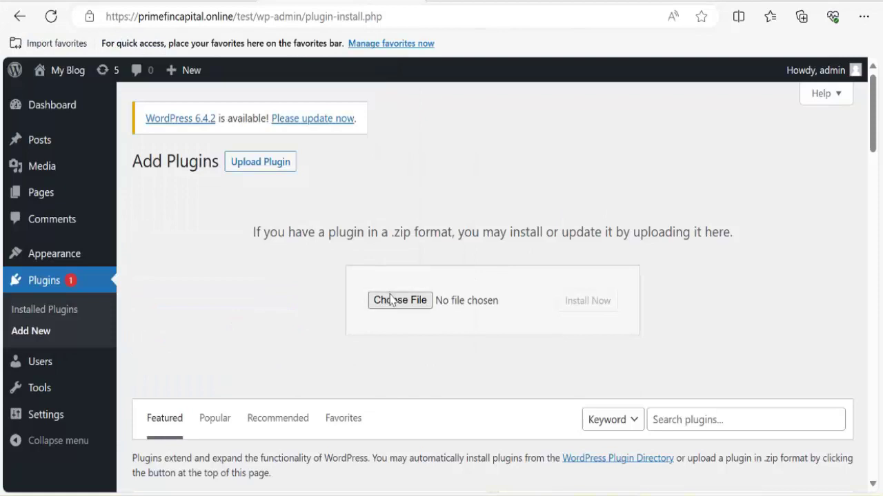
Choose elementor.zip from Desktop > Webb > page builder and start installing it.
{"action": "left_click", "coordinate": [390, 302]}
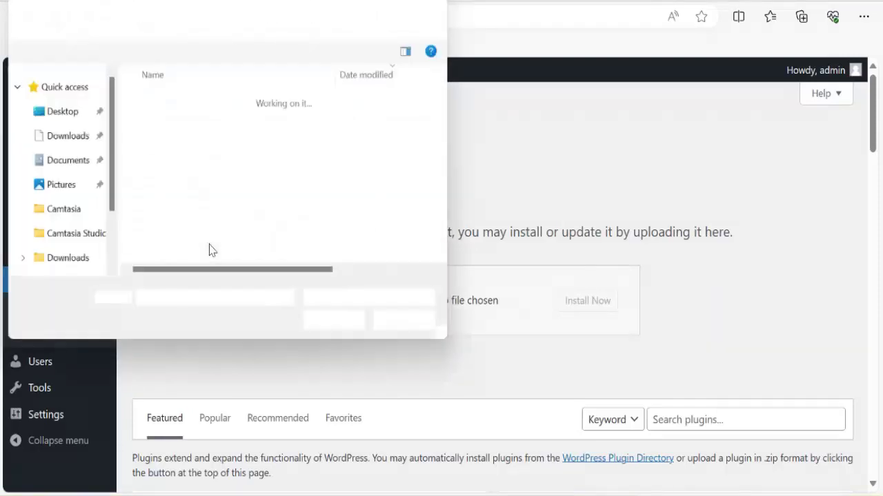
{"action": "left_click", "coordinate": [69, 112]}
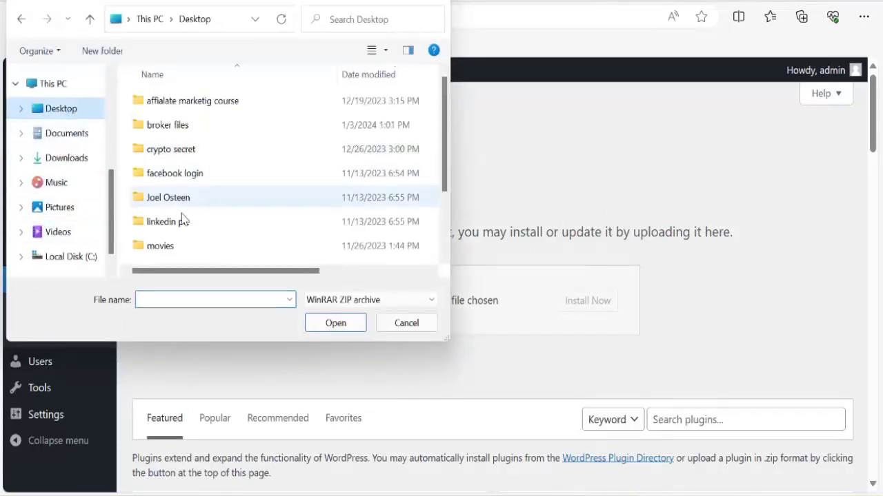
{"action": "scroll", "coordinate": [177, 231], "scroll_direction": "down", "scroll_amount": 2}
{"action": "double_click", "coordinate": [176, 234]}
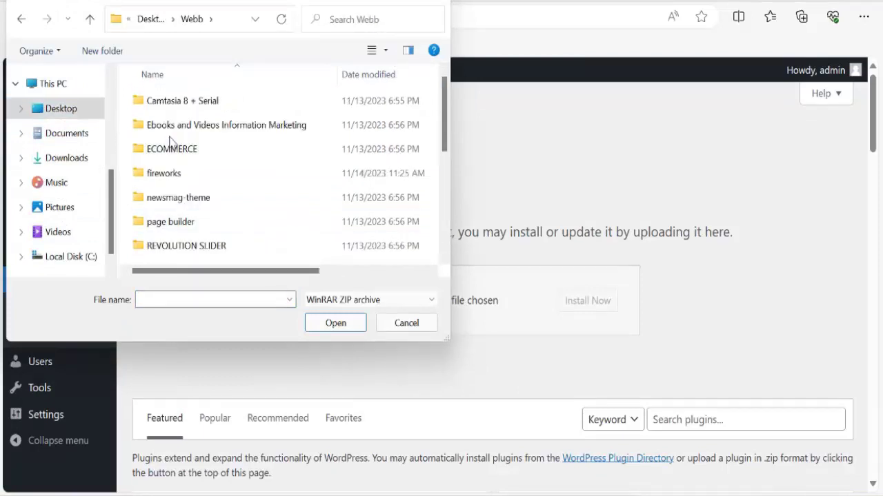
{"action": "double_click", "coordinate": [192, 229]}
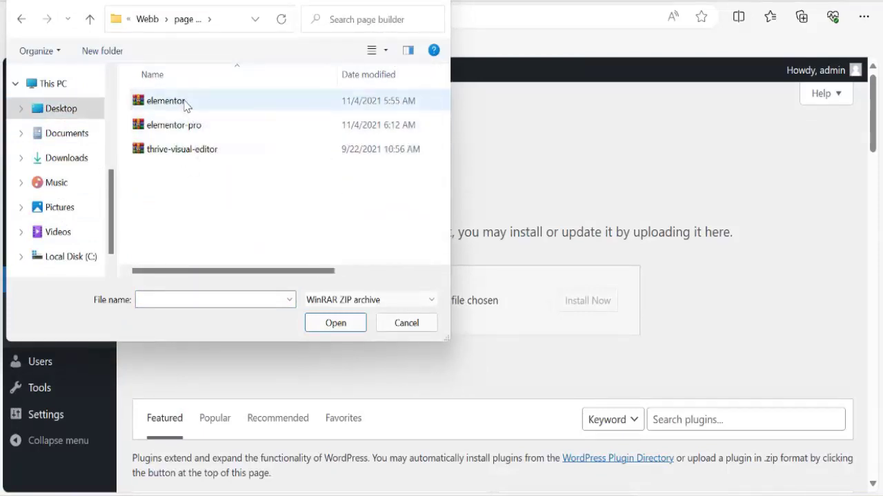
{"action": "left_click", "coordinate": [194, 106]}
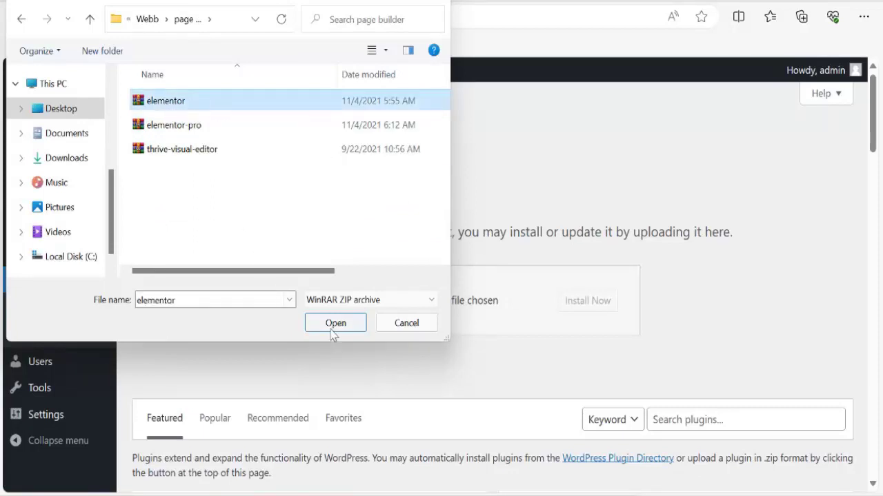
{"action": "left_click", "coordinate": [334, 326]}
{"action": "left_click", "coordinate": [589, 306]}
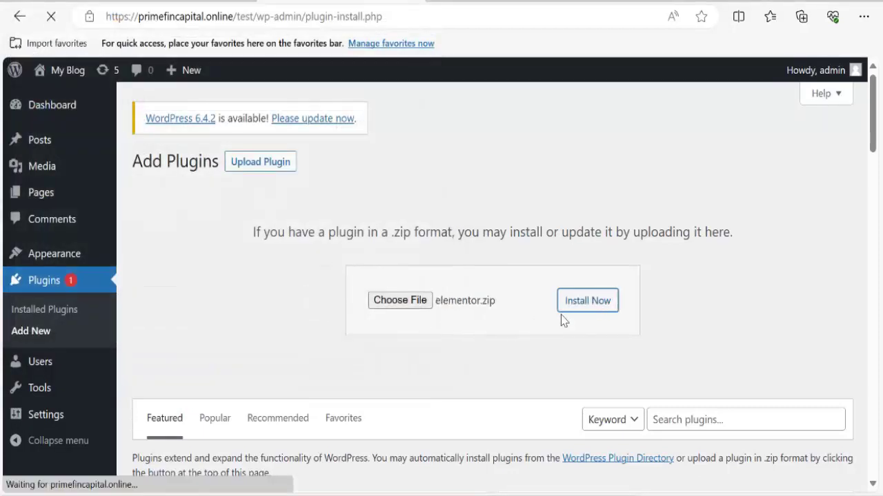
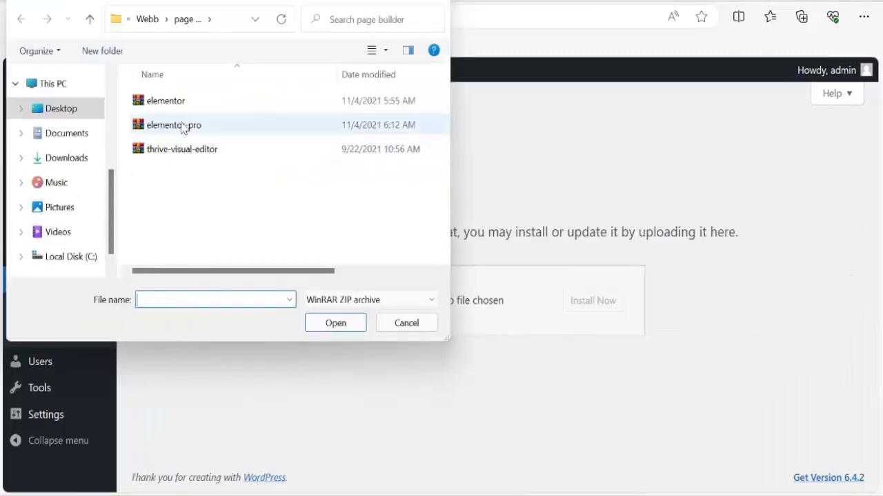
Pick the elementor zip in the file chooser and start its plugin installation.
{"action": "left_click", "coordinate": [165, 101]}
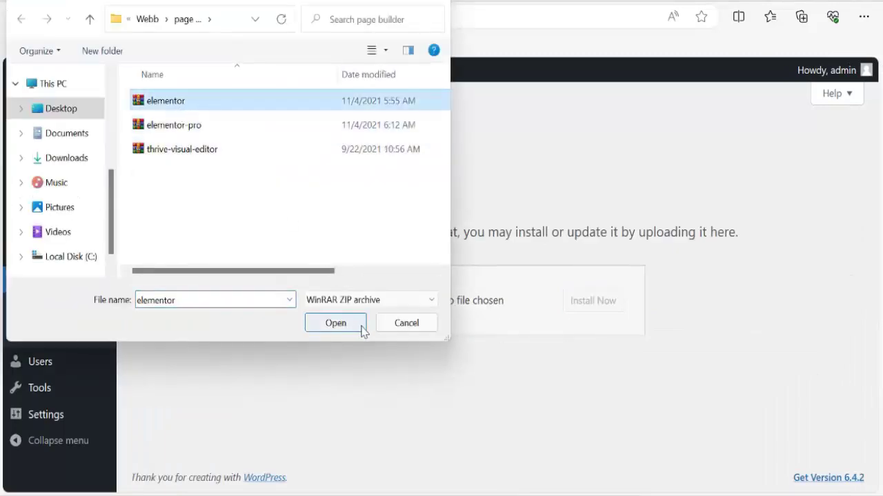
{"action": "left_click", "coordinate": [361, 329]}
{"action": "left_click", "coordinate": [588, 305]}
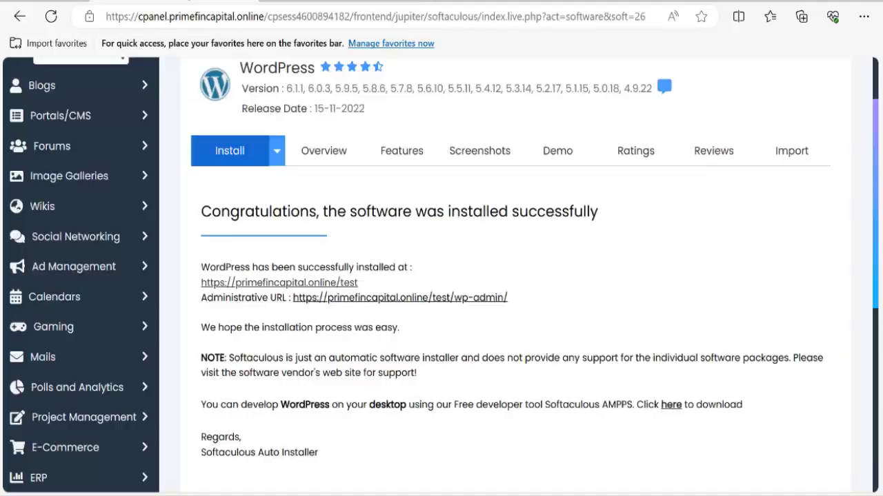
Return to the main cPanel tools page and launch File Manager.
{"action": "scroll", "coordinate": [522, 350], "scroll_direction": "up", "scroll_amount": 2}
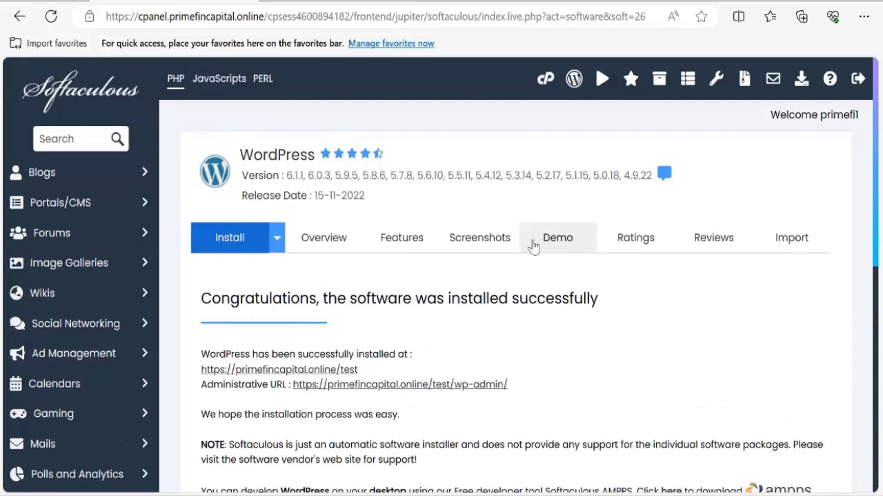
{"action": "left_click", "coordinate": [545, 80]}
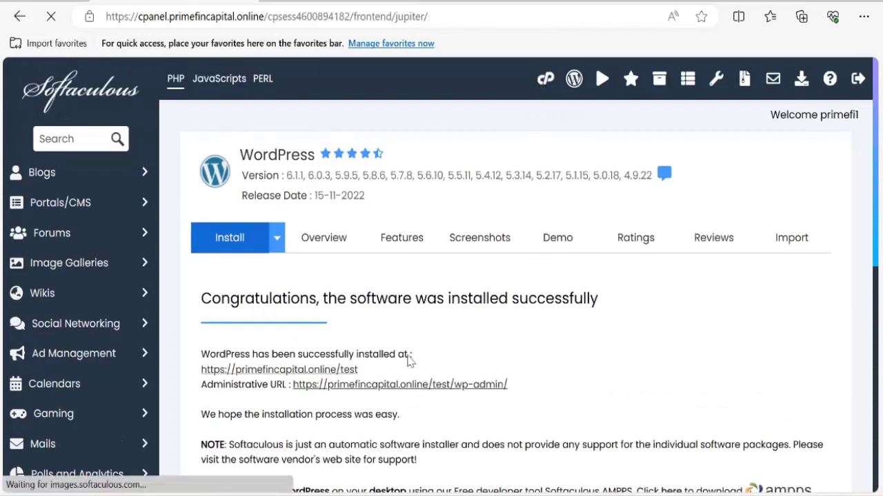
{"action": "scroll", "coordinate": [310, 387], "scroll_direction": "down", "scroll_amount": 5}
{"action": "scroll", "coordinate": [307, 401], "scroll_direction": "down", "scroll_amount": 10}
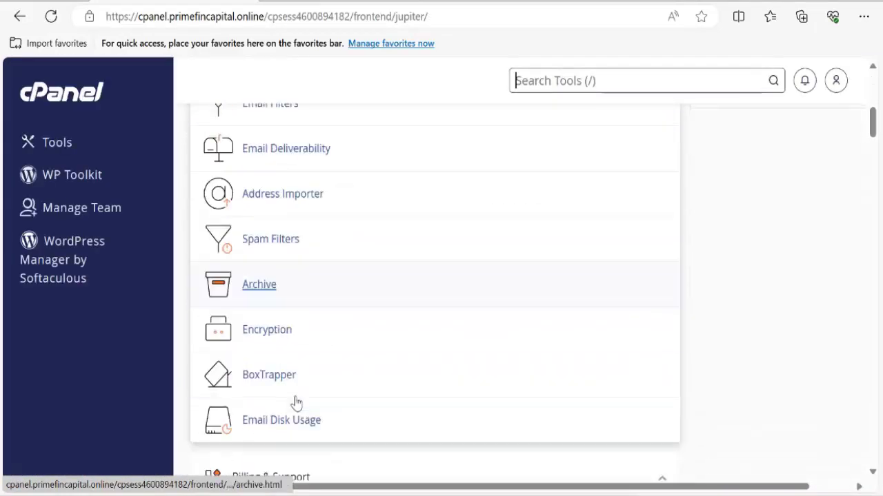
{"action": "scroll", "coordinate": [296, 410], "scroll_direction": "down", "scroll_amount": 3}
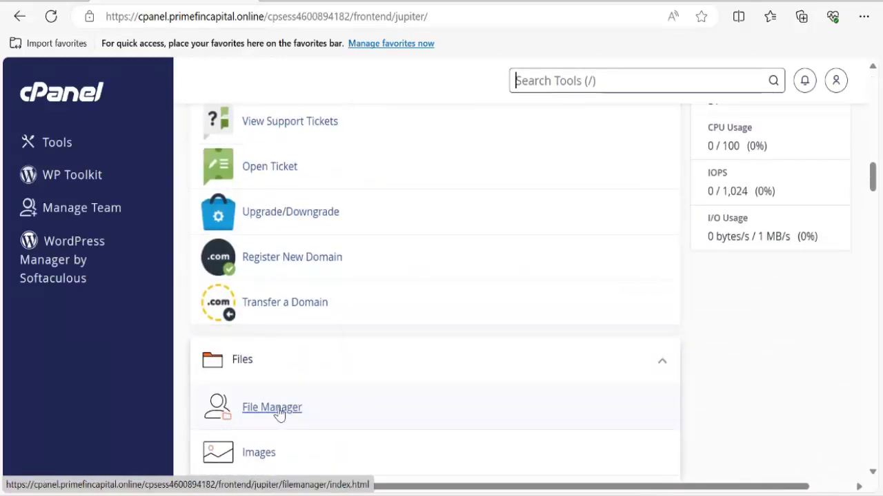
{"action": "left_click", "coordinate": [280, 413]}
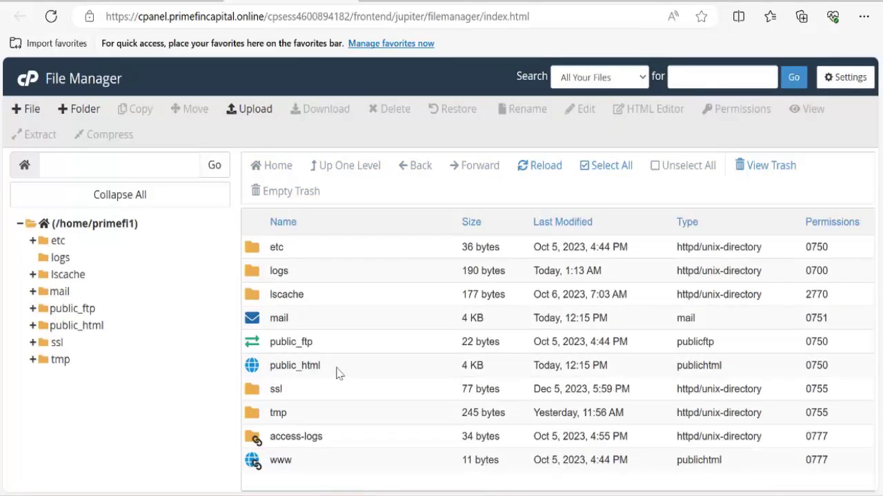
Navigate to public_html/test/wp-content/plugins and bring up its File Upload page.
{"action": "double_click", "coordinate": [337, 374]}
{"action": "scroll", "coordinate": [311, 370], "scroll_direction": "down", "scroll_amount": 1}
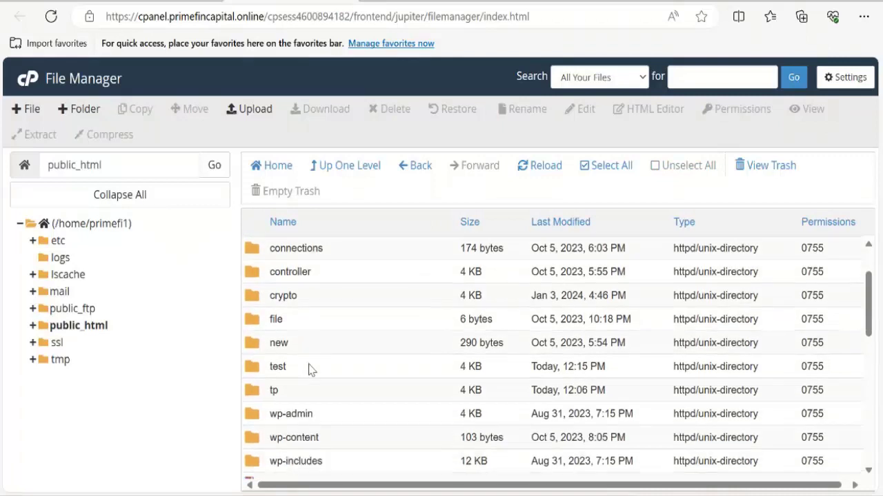
{"action": "scroll", "coordinate": [310, 370], "scroll_direction": "down", "scroll_amount": 1}
{"action": "double_click", "coordinate": [298, 340]}
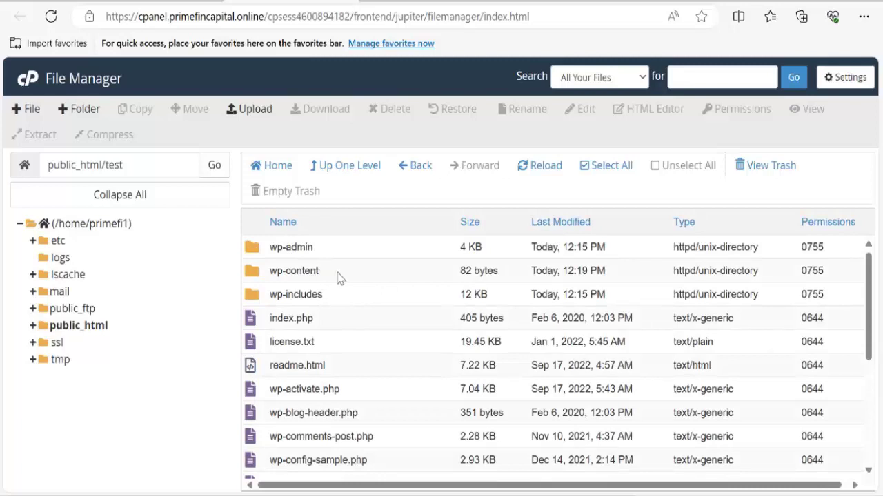
{"action": "double_click", "coordinate": [338, 276]}
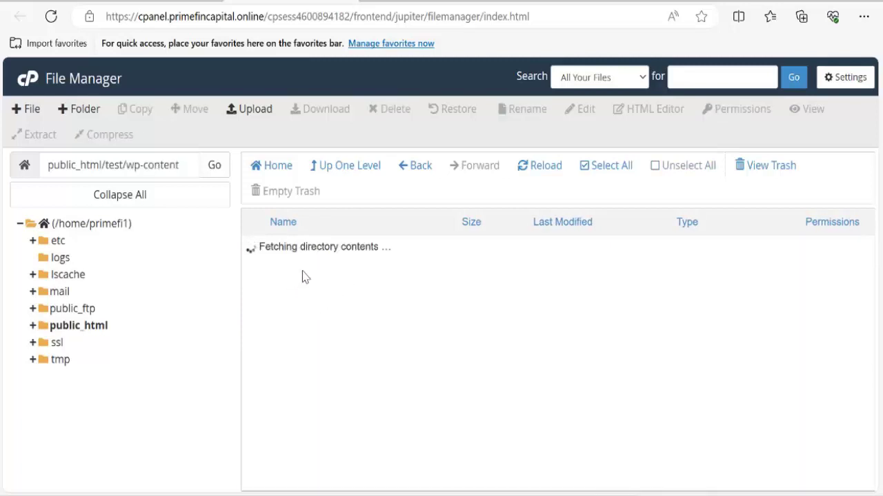
{"action": "double_click", "coordinate": [324, 251]}
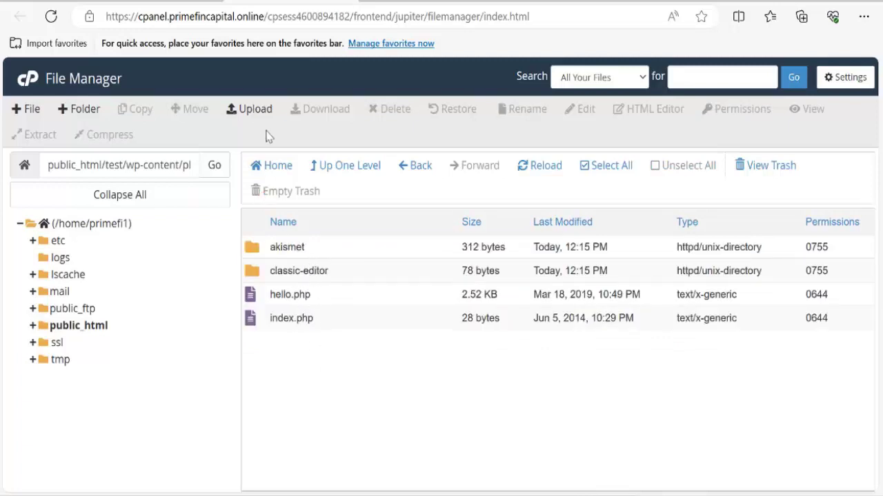
{"action": "left_click", "coordinate": [254, 109]}
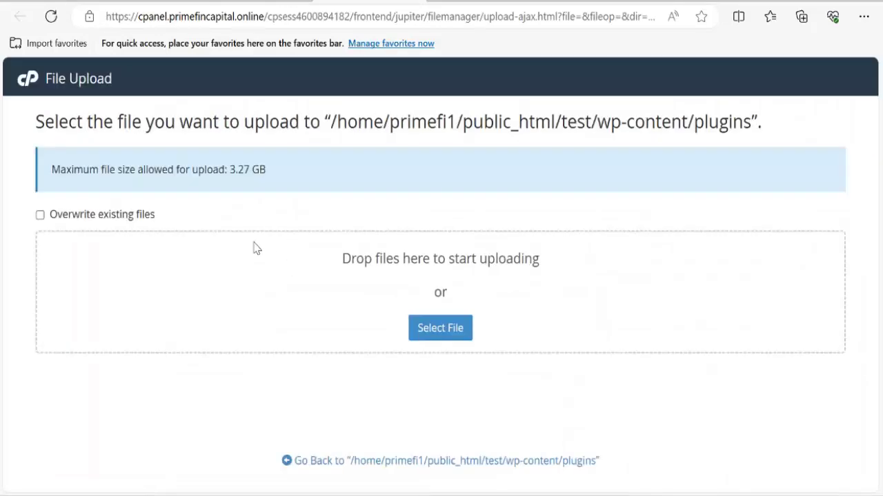
Select elementor.zip, then elementor-pro.zip, for upload into the plugins folder.
{"action": "left_click", "coordinate": [414, 333]}
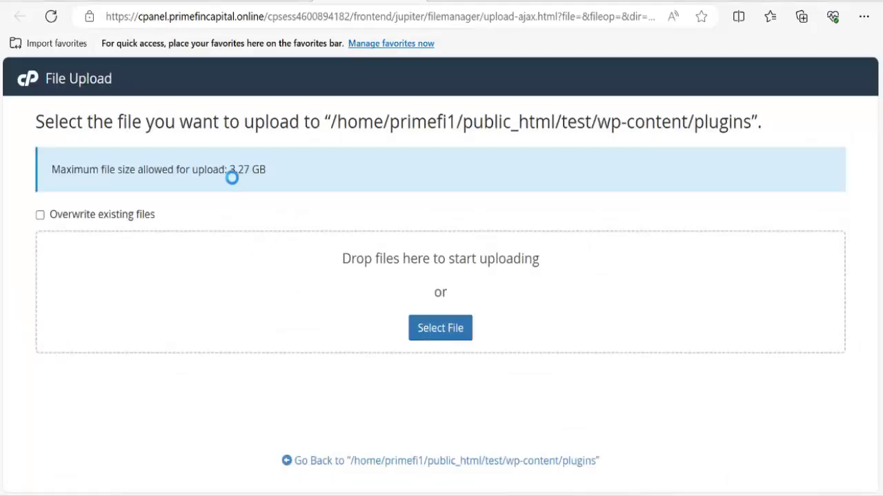
{"action": "left_click", "coordinate": [185, 107]}
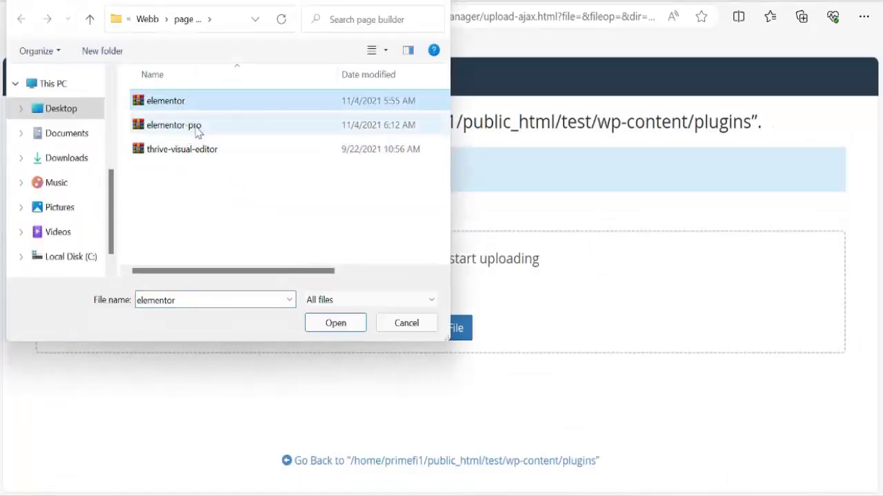
{"action": "left_click", "coordinate": [334, 322]}
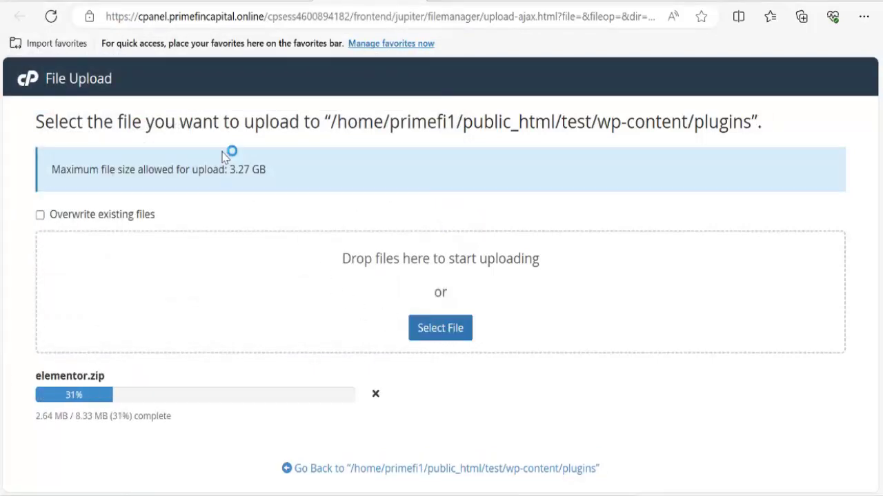
{"action": "left_click", "coordinate": [200, 129]}
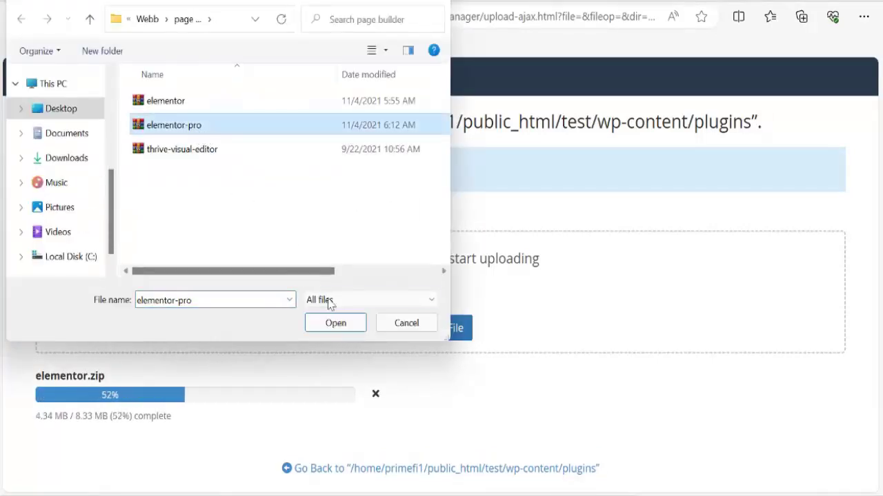
{"action": "left_click", "coordinate": [332, 324]}
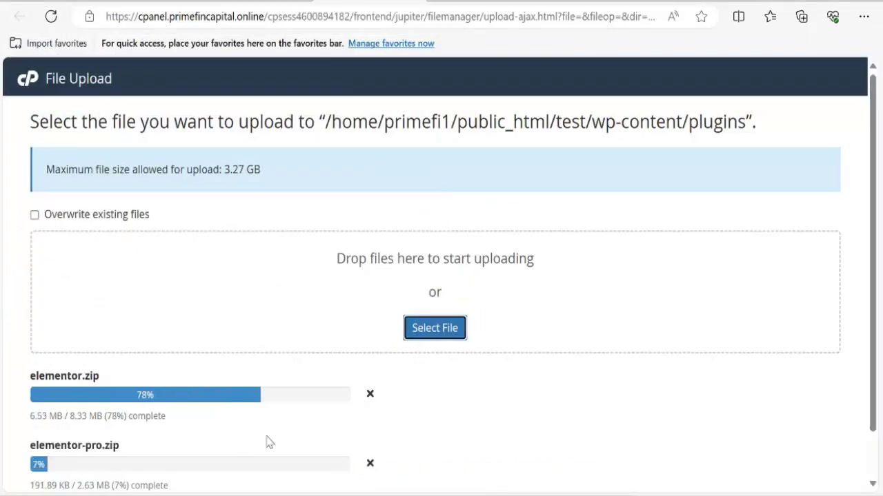
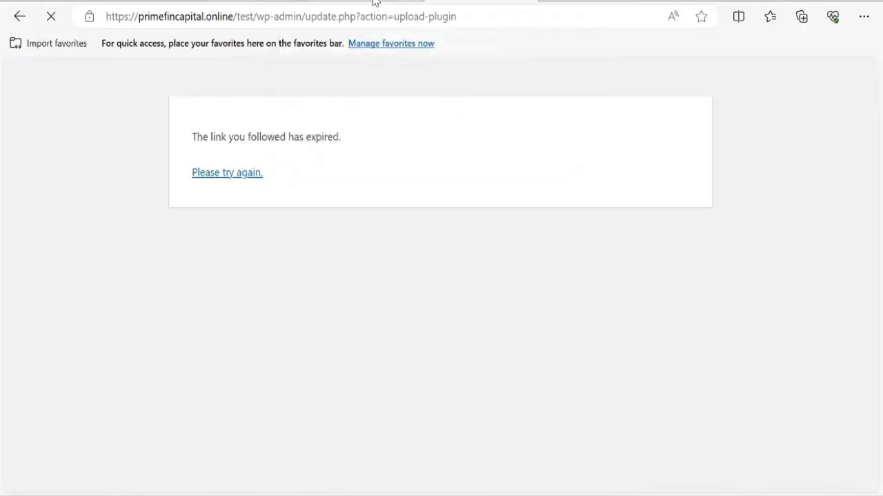
Confirm elementor.zip and elementor-pro.zip both show 100% uploaded on the File Upload page.
{"action": "left_click", "coordinate": [376, 2]}
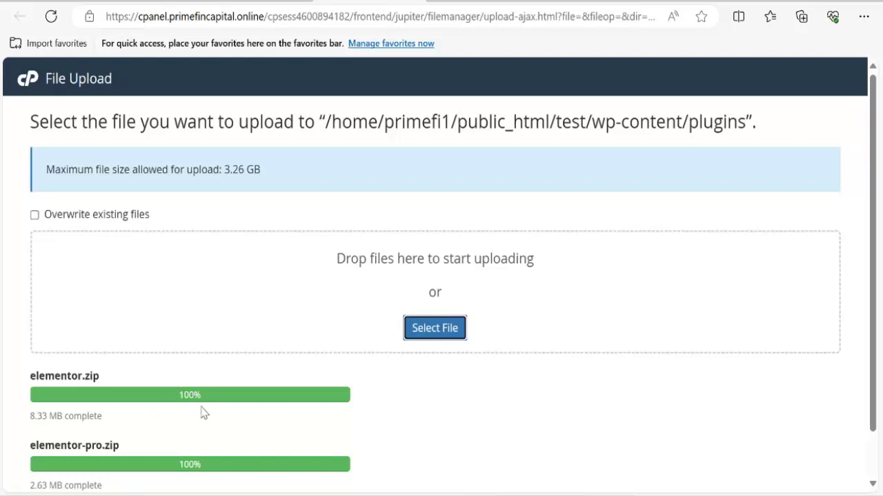
{"action": "scroll", "coordinate": [180, 396], "scroll_direction": "down", "scroll_amount": 1}
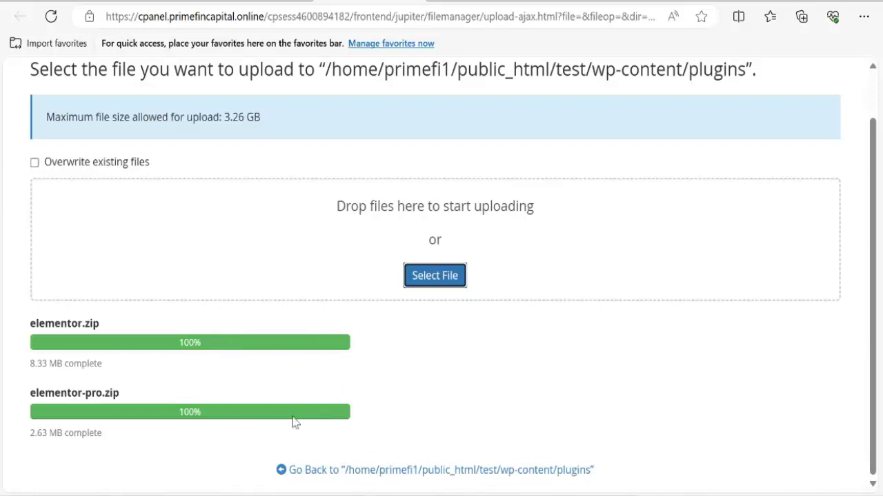
Back in the plugins folder, extract elementor-pro.zip into its own plugin folder.
{"action": "left_click", "coordinate": [364, 471]}
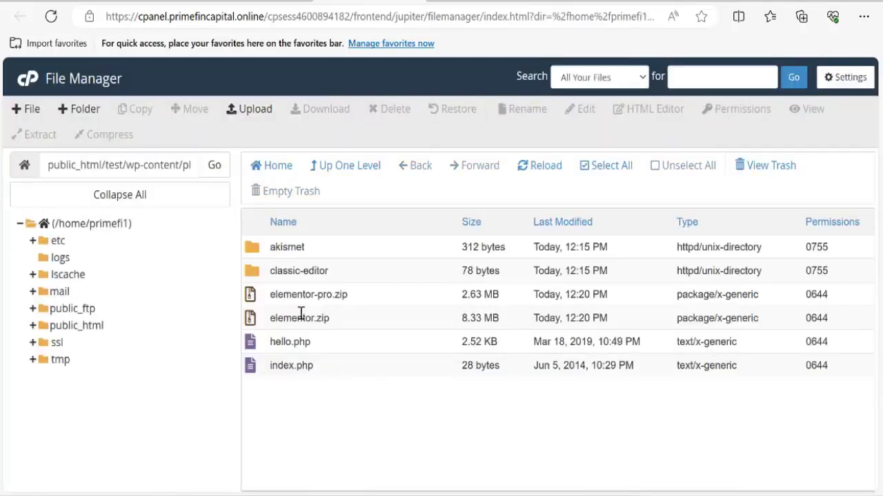
{"action": "right_click", "coordinate": [365, 297]}
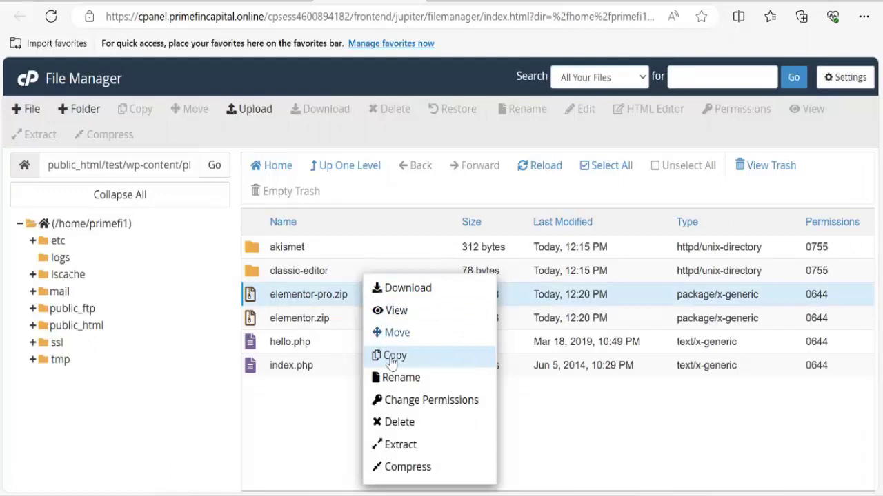
{"action": "left_click", "coordinate": [393, 446]}
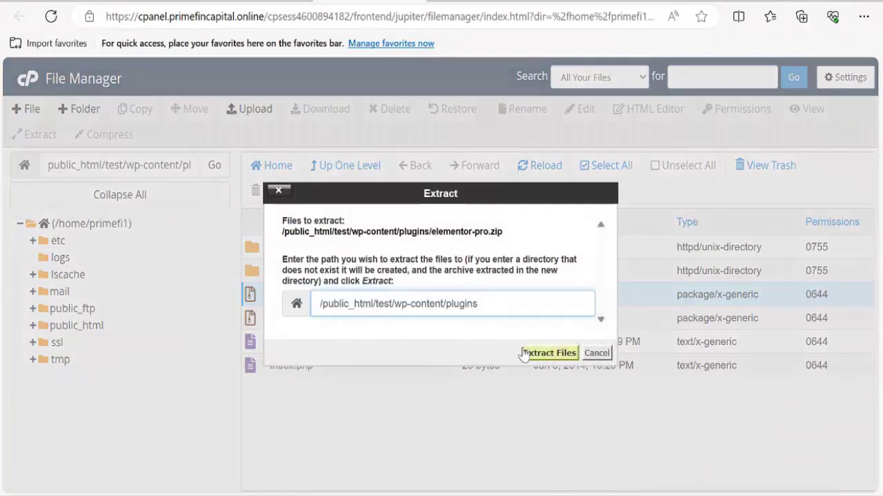
{"action": "left_click", "coordinate": [531, 353]}
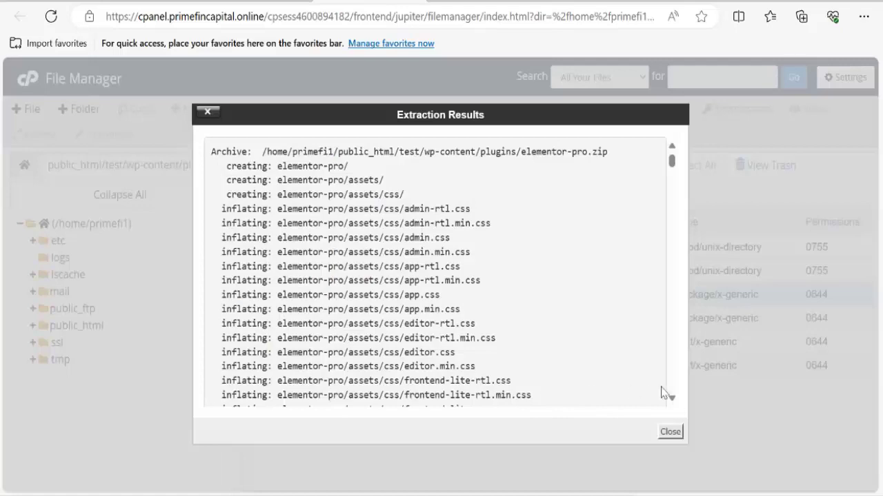
{"action": "left_click", "coordinate": [670, 433]}
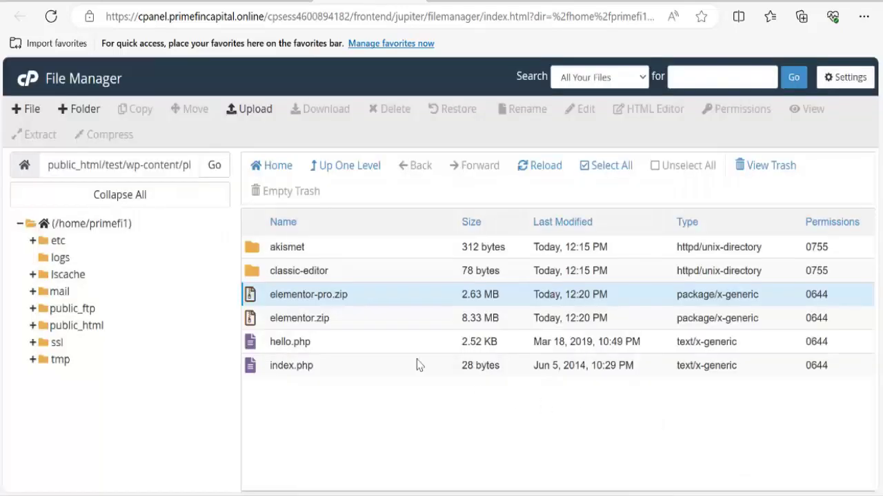
Extract elementor.zip as well and reload the listing to show both new folders.
{"action": "right_click", "coordinate": [350, 327]}
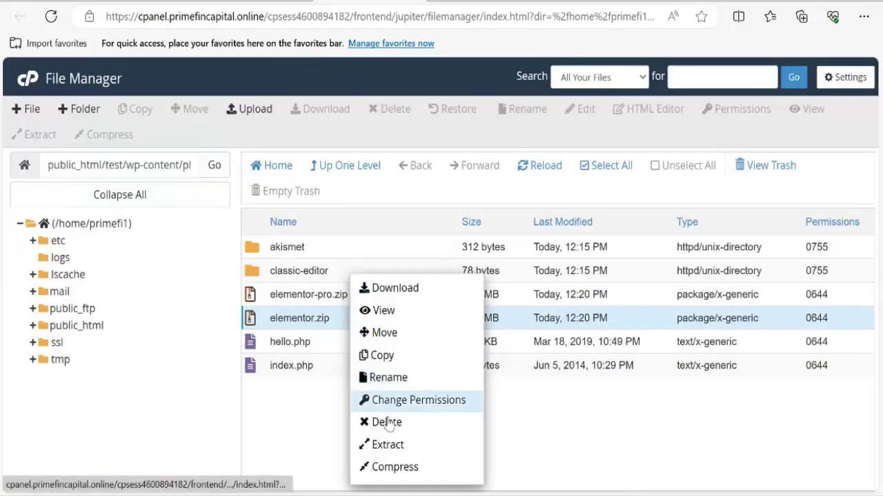
{"action": "left_click", "coordinate": [364, 445]}
{"action": "left_click", "coordinate": [548, 353]}
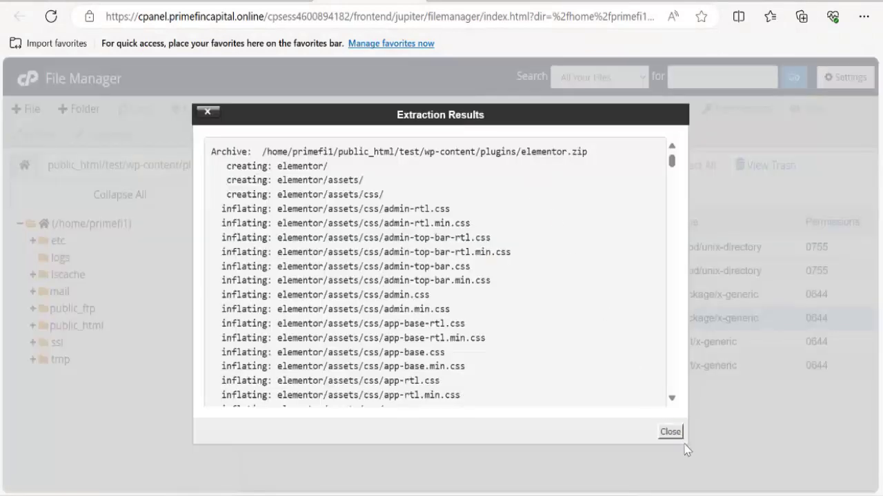
{"action": "left_click", "coordinate": [669, 435]}
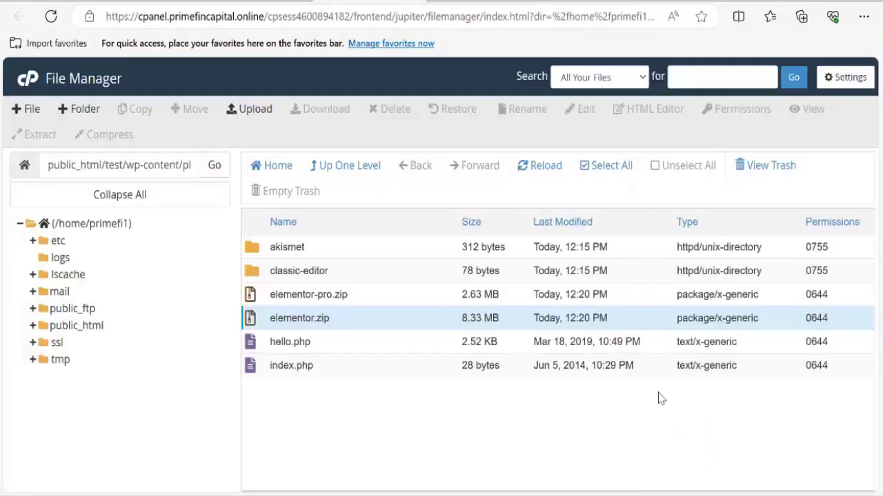
{"action": "left_click", "coordinate": [542, 169]}
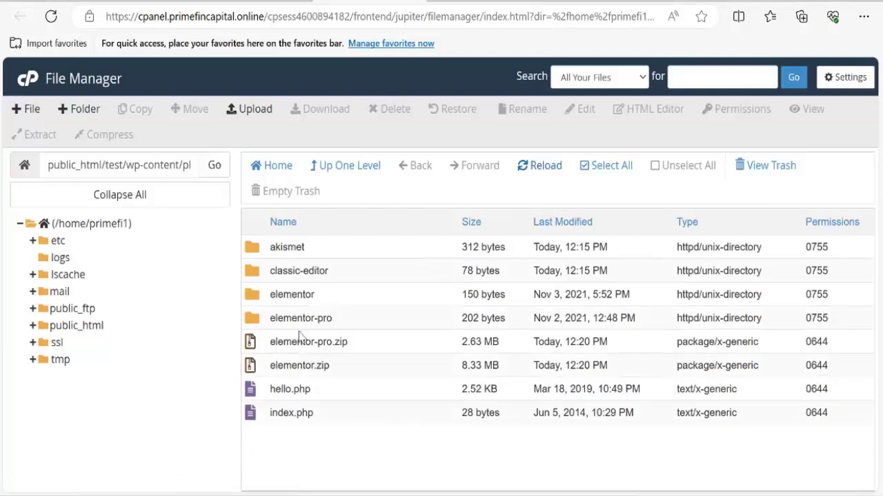
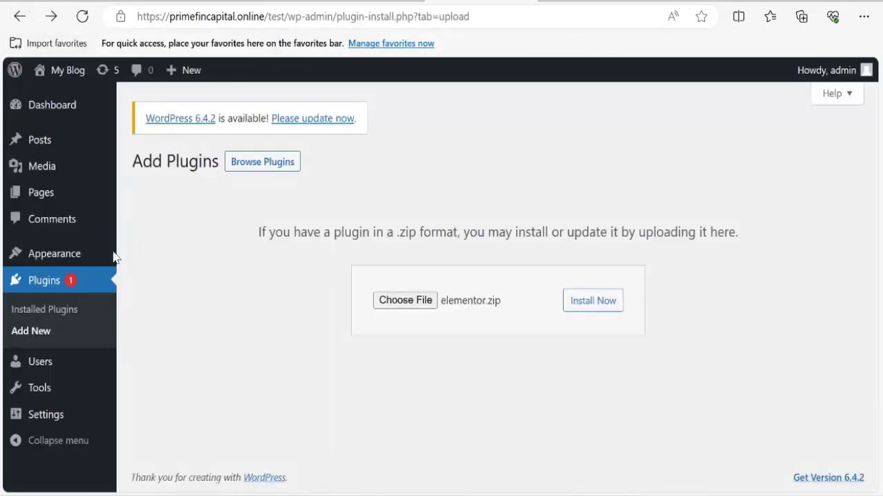
Go to Installed Plugins and activate the Elementor plugin.
{"action": "left_click", "coordinate": [43, 332]}
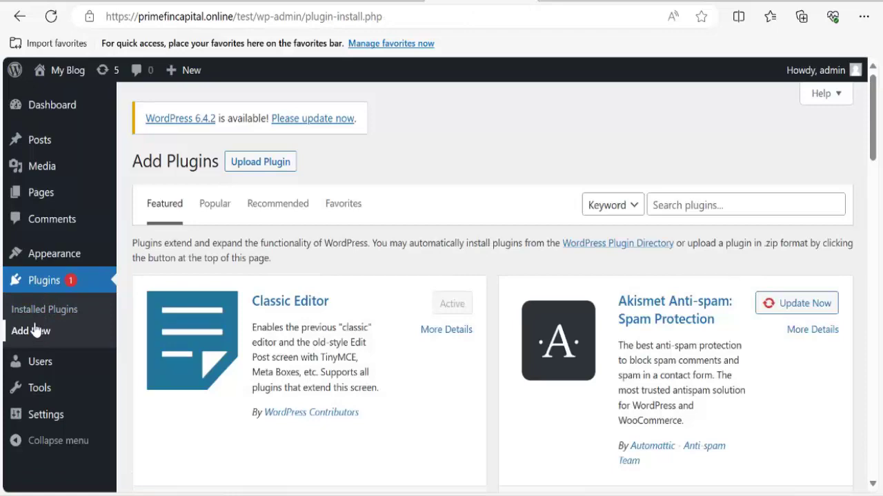
{"action": "left_click", "coordinate": [36, 317]}
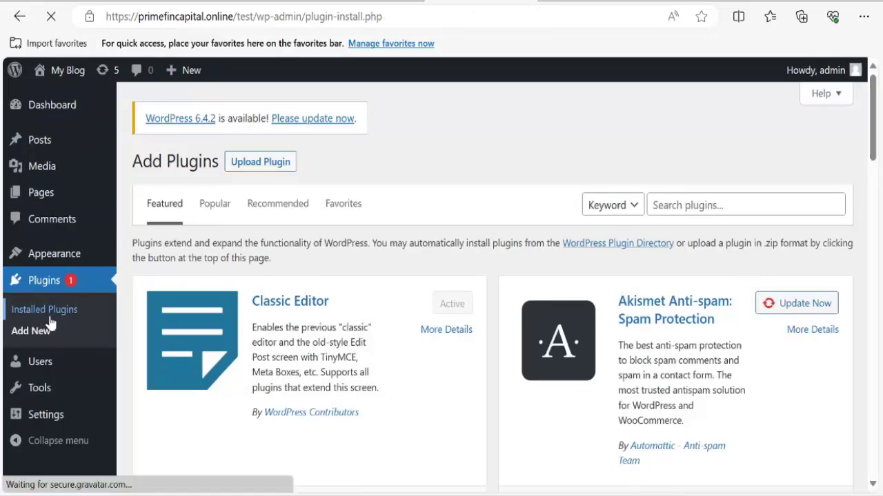
{"action": "scroll", "coordinate": [191, 317], "scroll_direction": "down", "scroll_amount": 4}
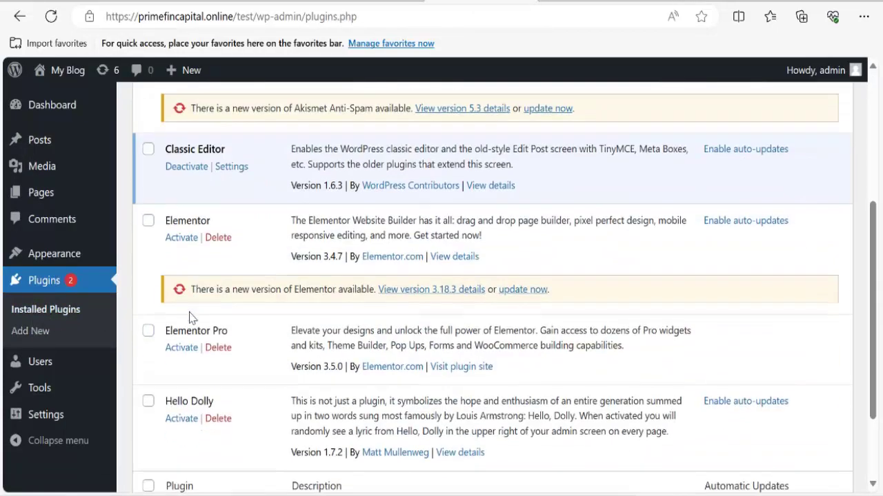
{"action": "left_click", "coordinate": [181, 233]}
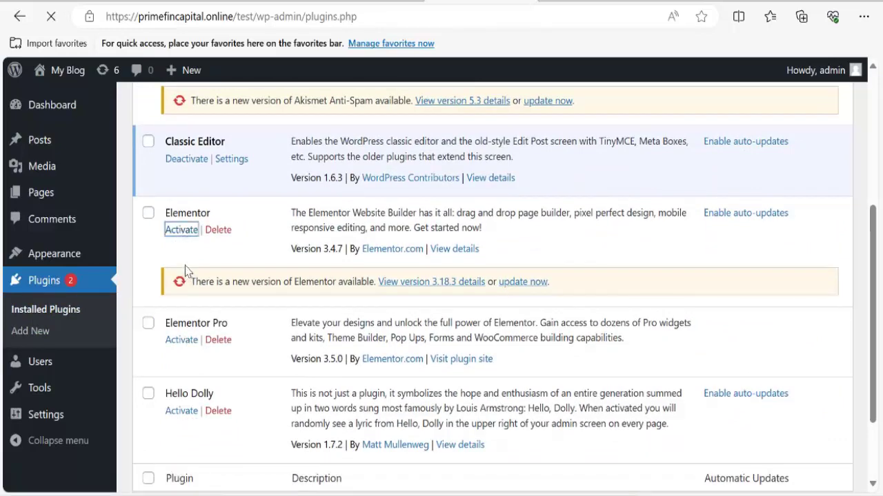
Activate Elementor Pro and check that both plugins now offer Deactivate.
{"action": "scroll", "coordinate": [213, 334], "scroll_direction": "down", "scroll_amount": 5}
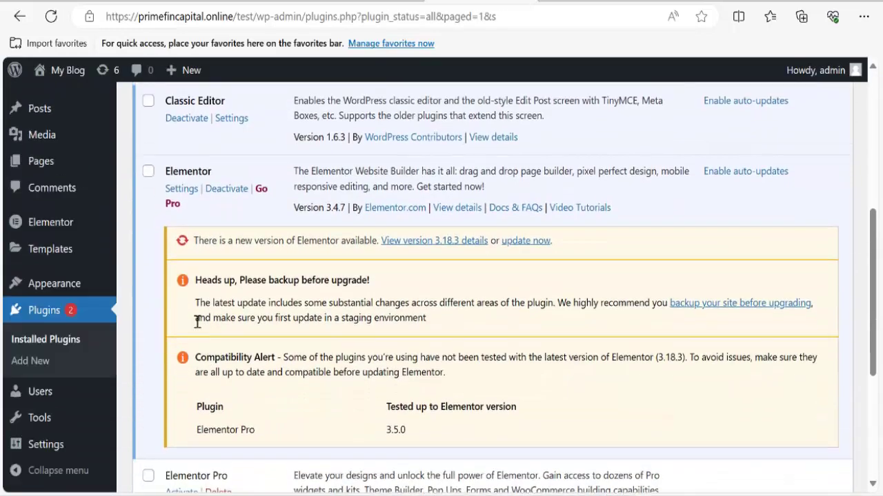
{"action": "scroll", "coordinate": [193, 334], "scroll_direction": "down", "scroll_amount": 3}
{"action": "left_click", "coordinate": [185, 320]}
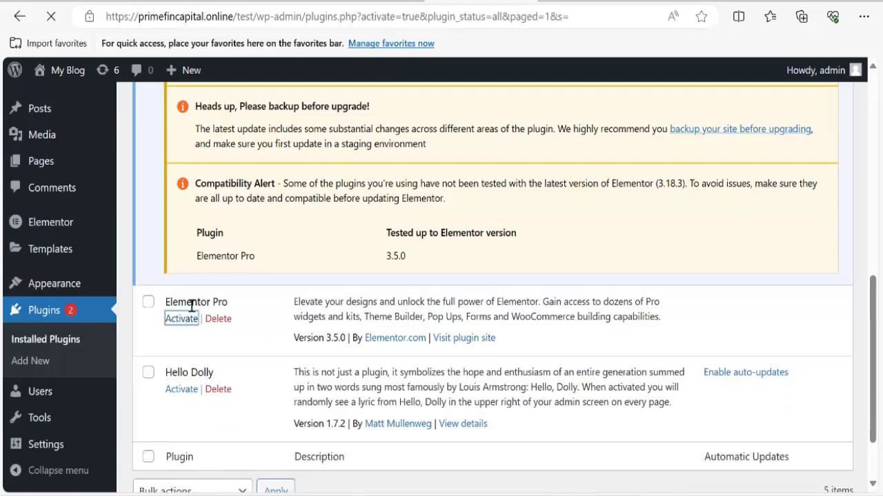
{"action": "scroll", "coordinate": [228, 310], "scroll_direction": "down", "scroll_amount": 1}
{"action": "scroll", "coordinate": [230, 310], "scroll_direction": "down", "scroll_amount": 3}
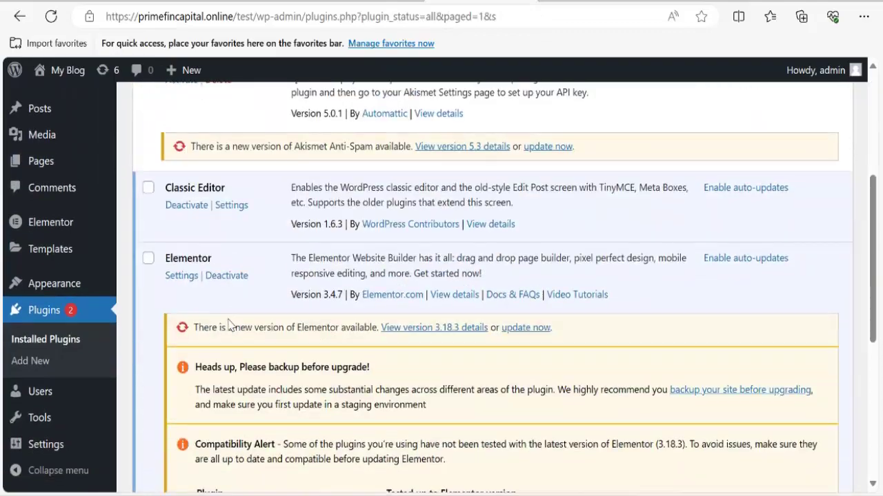
{"action": "scroll", "coordinate": [230, 325], "scroll_direction": "up", "scroll_amount": 2}
{"action": "scroll", "coordinate": [228, 325], "scroll_direction": "down", "scroll_amount": 6}
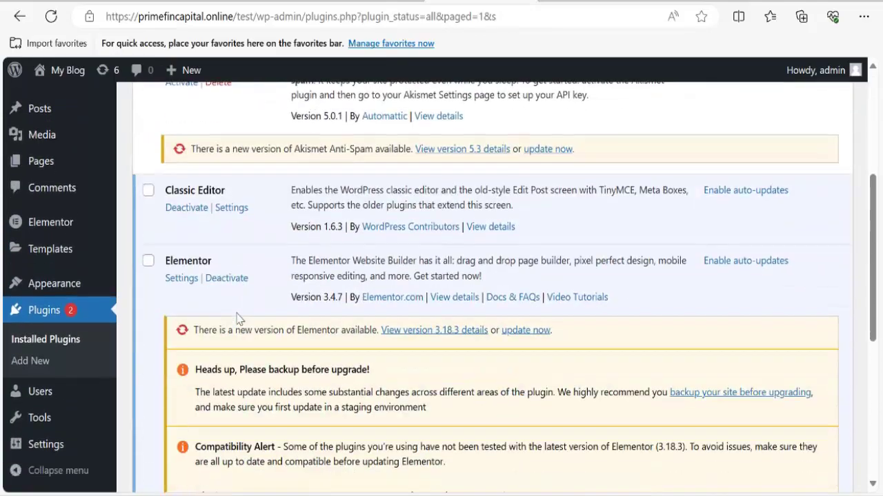
{"action": "scroll", "coordinate": [225, 325], "scroll_direction": "up", "scroll_amount": 2}
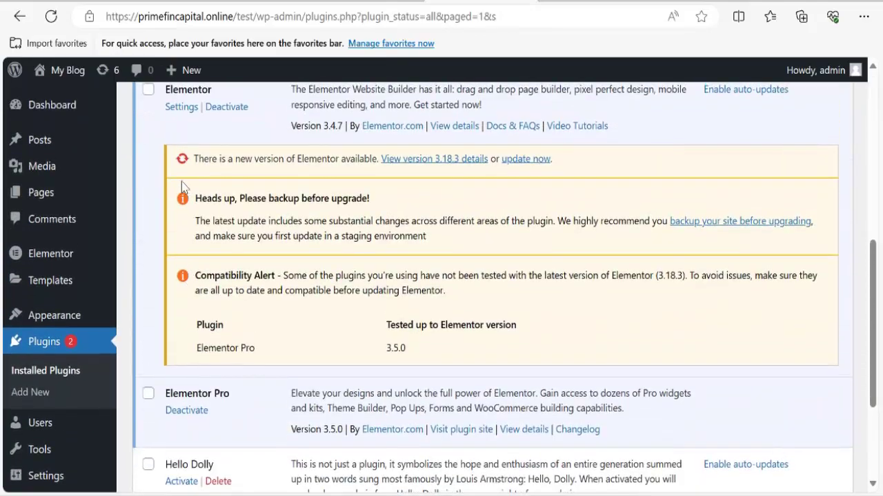
{"action": "mouse_move", "coordinate": [43, 199]}
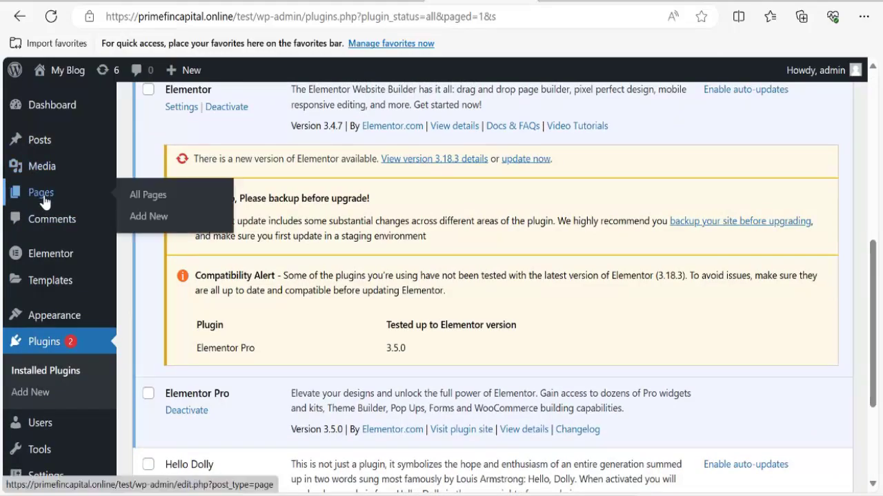
{"action": "left_click", "coordinate": [669, 2]}
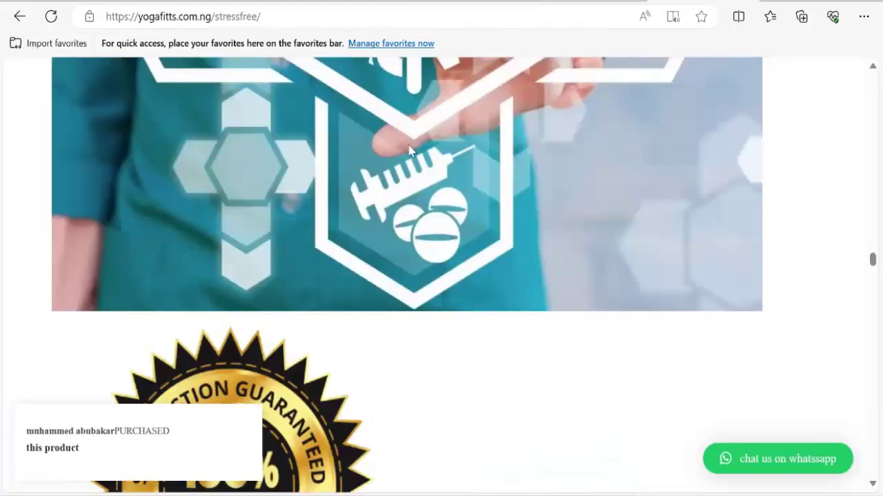
{"action": "scroll", "coordinate": [226, 220], "scroll_direction": "up", "scroll_amount": 20}
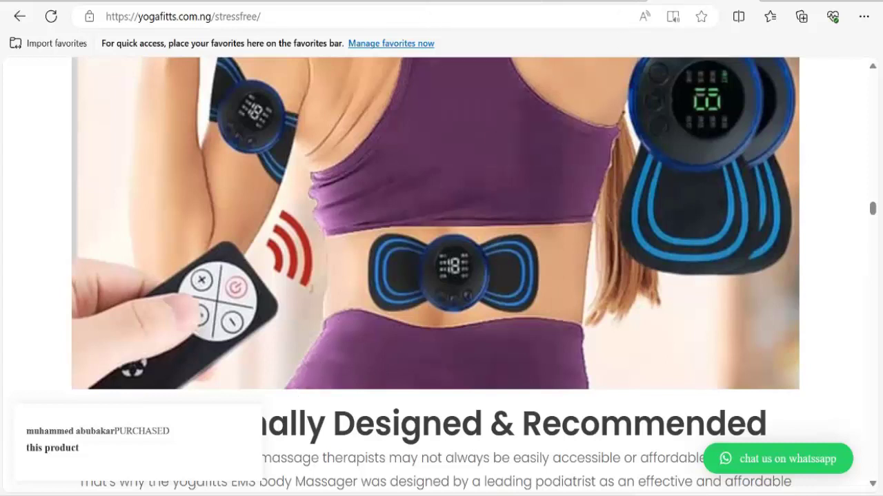
{"action": "scroll", "coordinate": [495, 129], "scroll_direction": "up", "scroll_amount": 2}
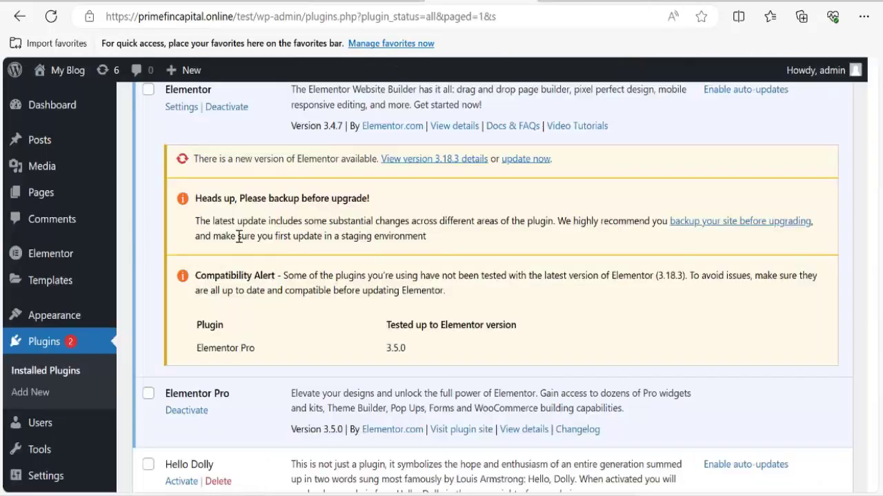
{"action": "scroll", "coordinate": [238, 236], "scroll_direction": "up", "scroll_amount": 10}
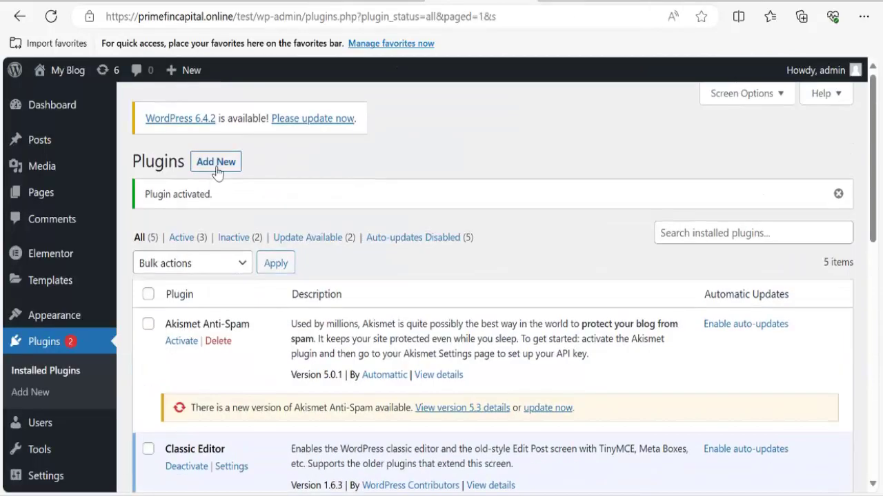
Search the plugin directory for 'join', then install and activate Joinchat.
{"action": "left_click", "coordinate": [216, 169]}
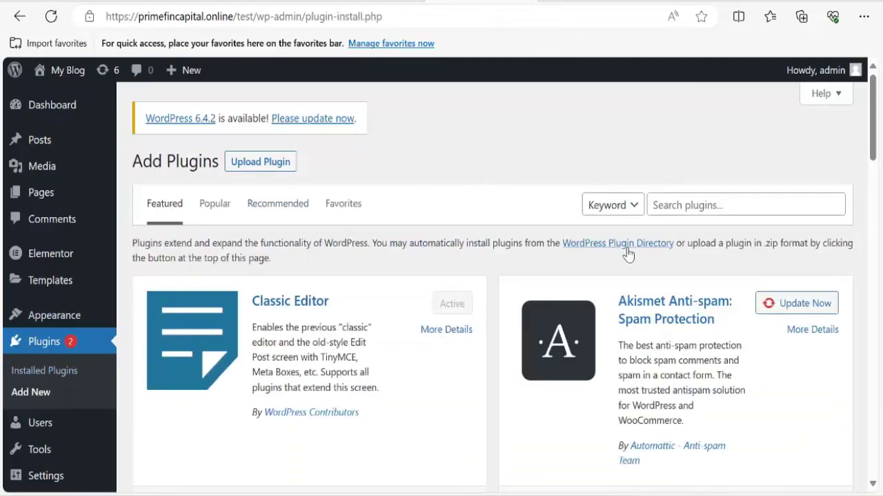
{"action": "left_click", "coordinate": [741, 203]}
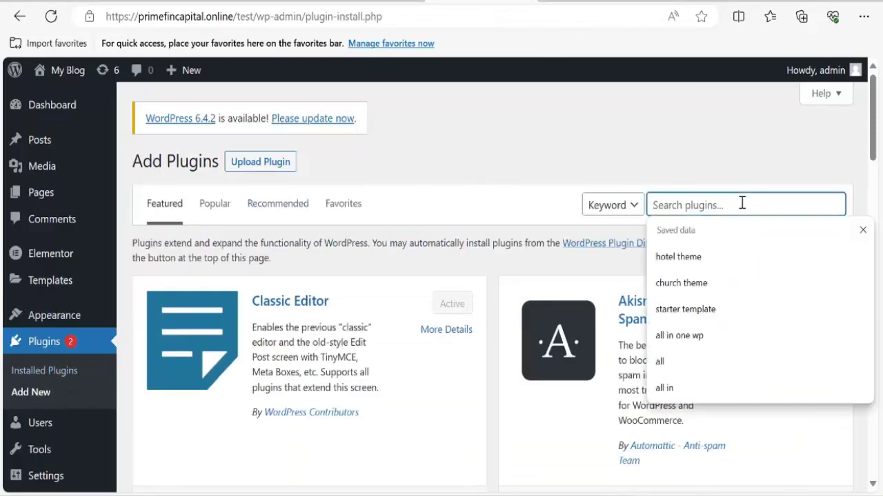
{"action": "type", "text": "joinchat"}
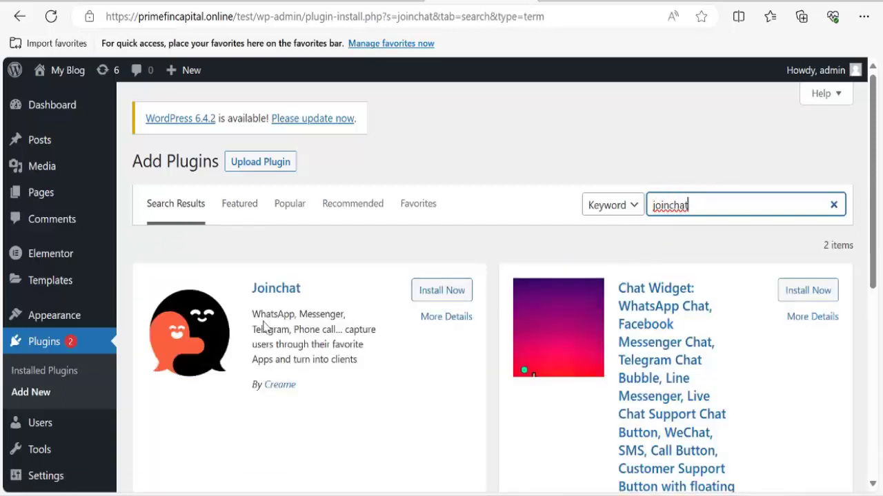
{"action": "left_click", "coordinate": [439, 292]}
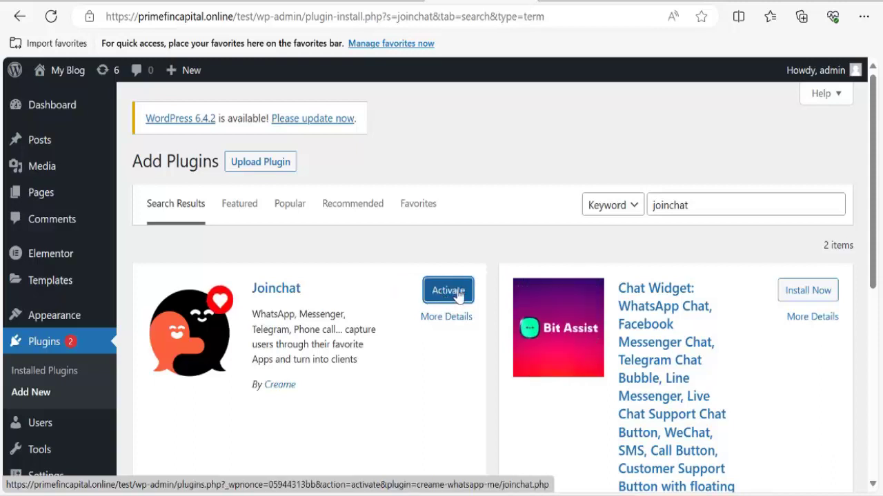
{"action": "left_click", "coordinate": [446, 296]}
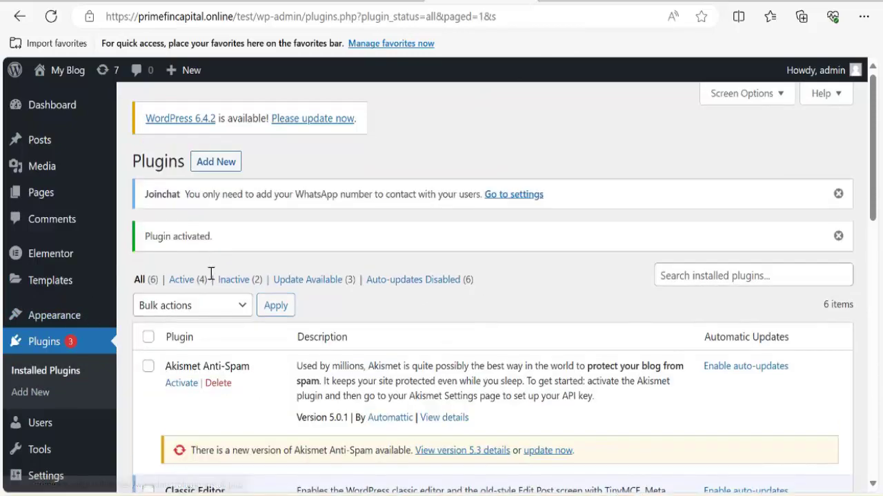
{"action": "left_click", "coordinate": [213, 167]}
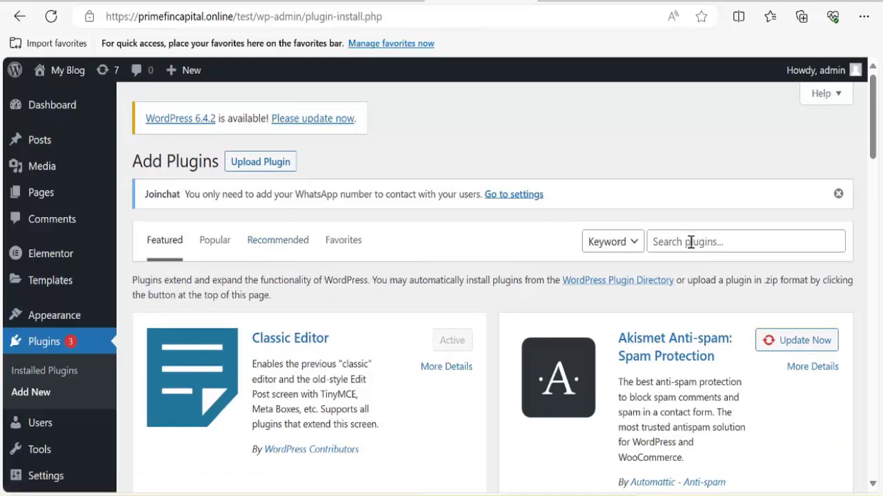
Search plugins for 'sal' and install SALERT – Fake Sales Notification WooCommerce.
{"action": "left_click", "coordinate": [690, 242]}
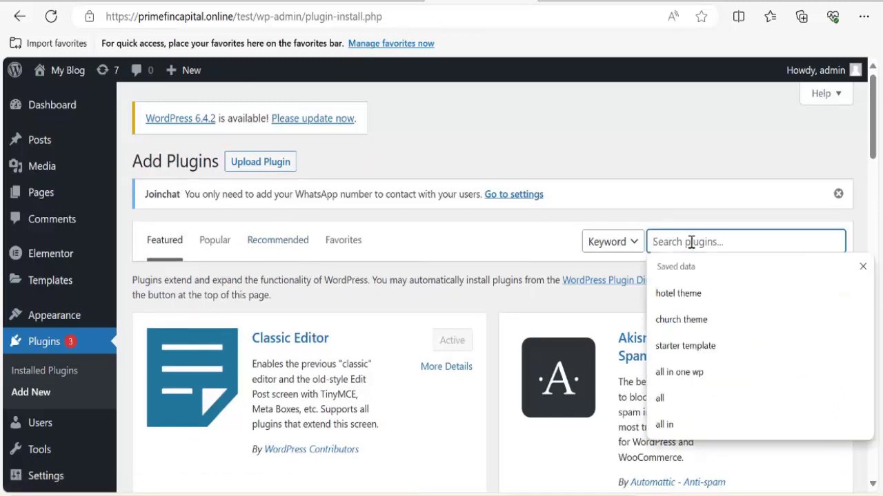
{"action": "type", "text": "salert"}
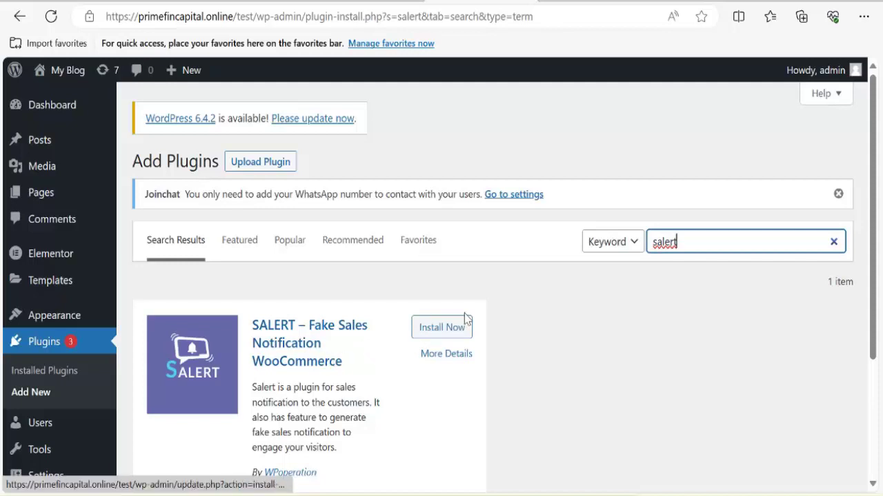
{"action": "left_click", "coordinate": [443, 328]}
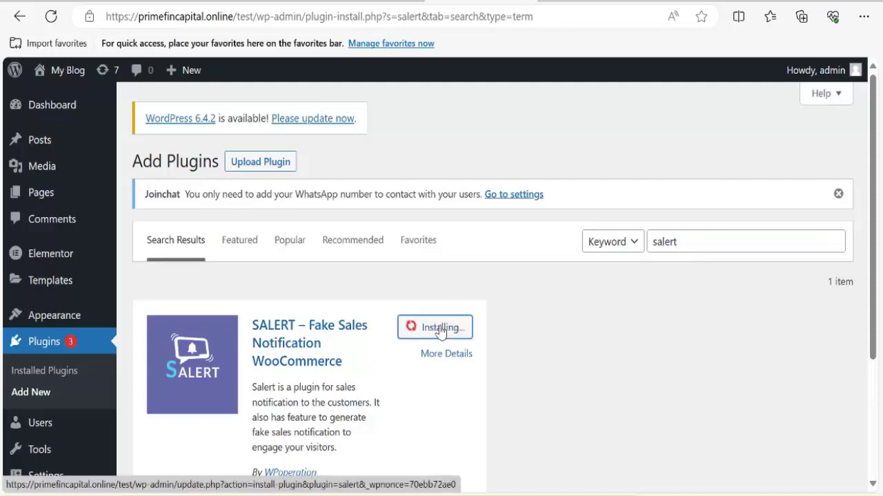
{"action": "scroll", "coordinate": [361, 329], "scroll_direction": "down", "scroll_amount": 3}
{"action": "scroll", "coordinate": [375, 315], "scroll_direction": "up", "scroll_amount": 3}
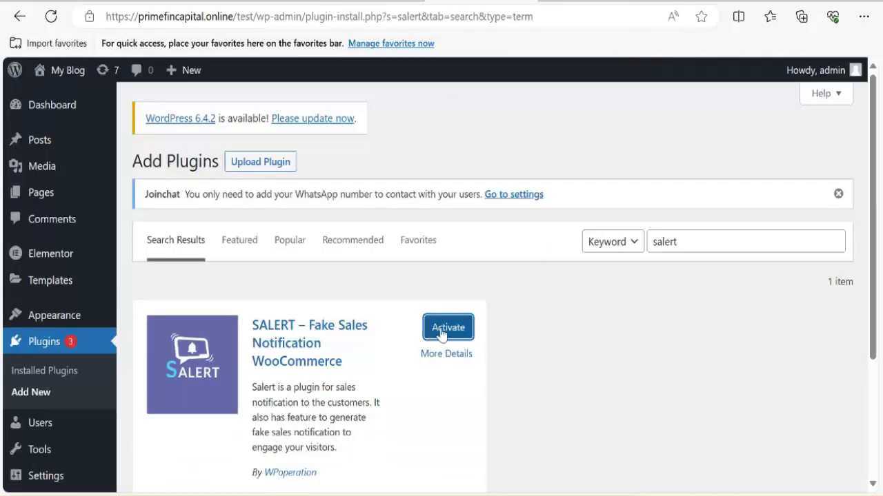
Activate SALERT, then select the GOOD NEWS banner text on the yogafitts reference page.
{"action": "left_click", "coordinate": [442, 331]}
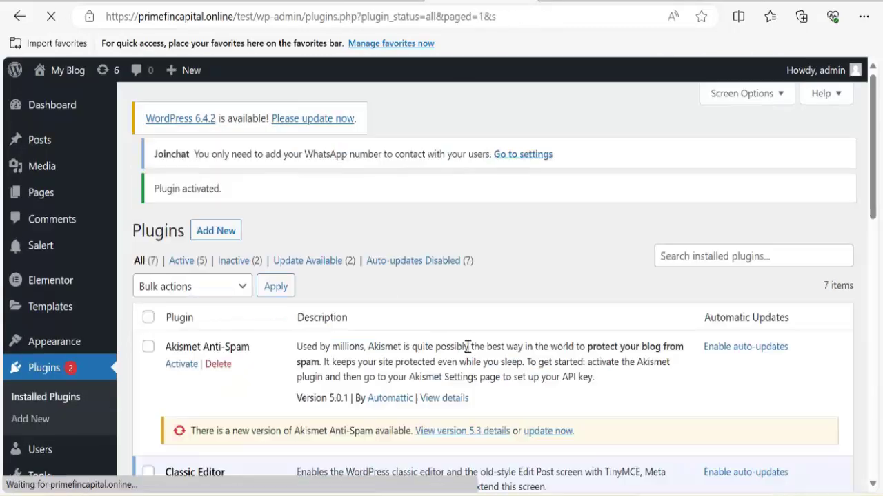
{"action": "scroll", "coordinate": [230, 355], "scroll_direction": "down", "scroll_amount": 3}
{"action": "scroll", "coordinate": [229, 355], "scroll_direction": "up", "scroll_amount": 3}
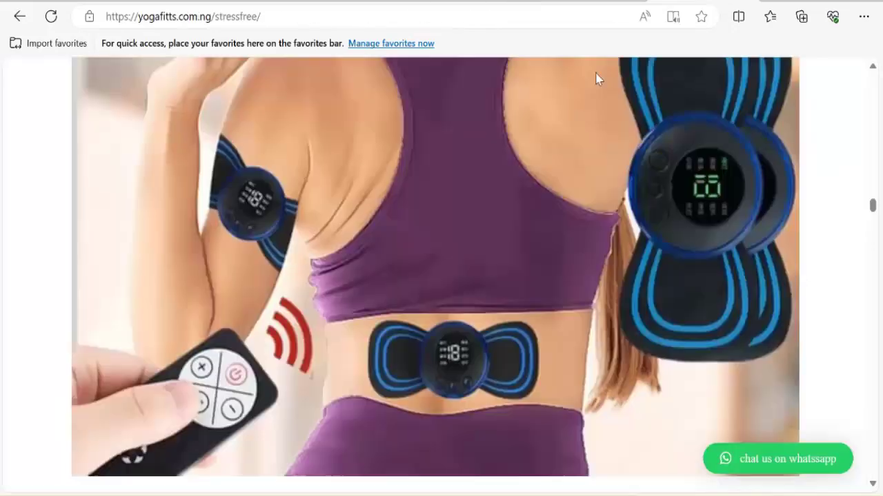
{"action": "scroll", "coordinate": [474, 246], "scroll_direction": "up", "scroll_amount": 10}
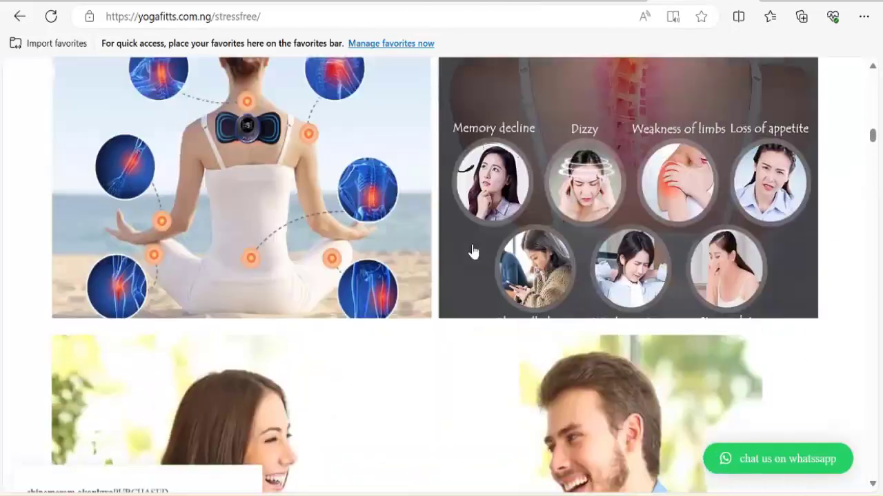
{"action": "scroll", "coordinate": [472, 248], "scroll_direction": "up", "scroll_amount": 10}
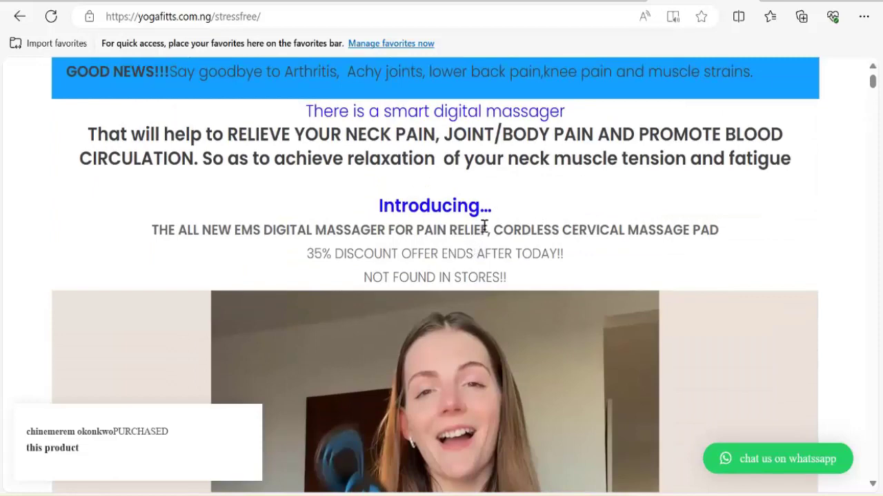
{"action": "left_click_drag", "start_coordinate": [616, 76], "coordinate": [555, 17]}
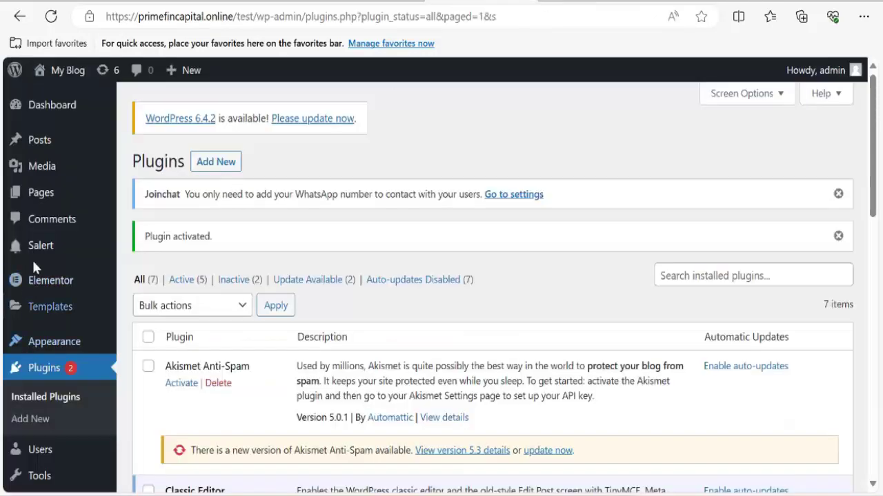
Add a new page, correct its title to 'stress', publish it and launch Edit with Elementor.
{"action": "mouse_move", "coordinate": [37, 200]}
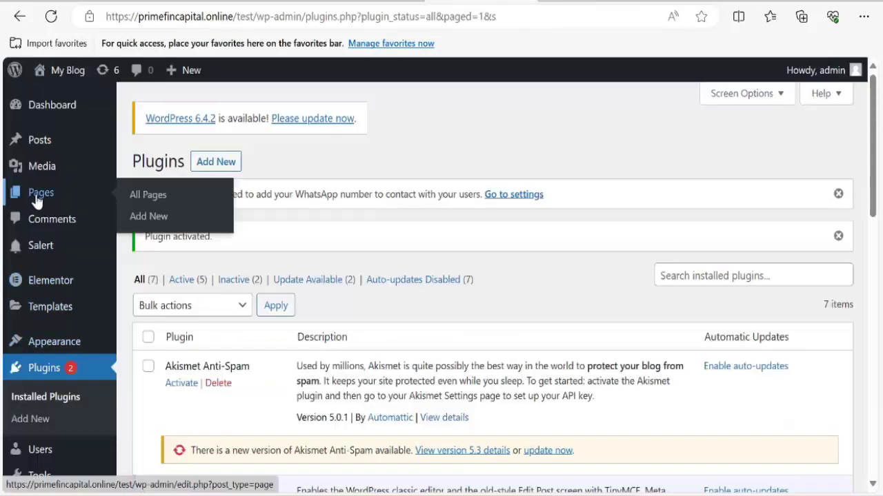
{"action": "left_click", "coordinate": [157, 218]}
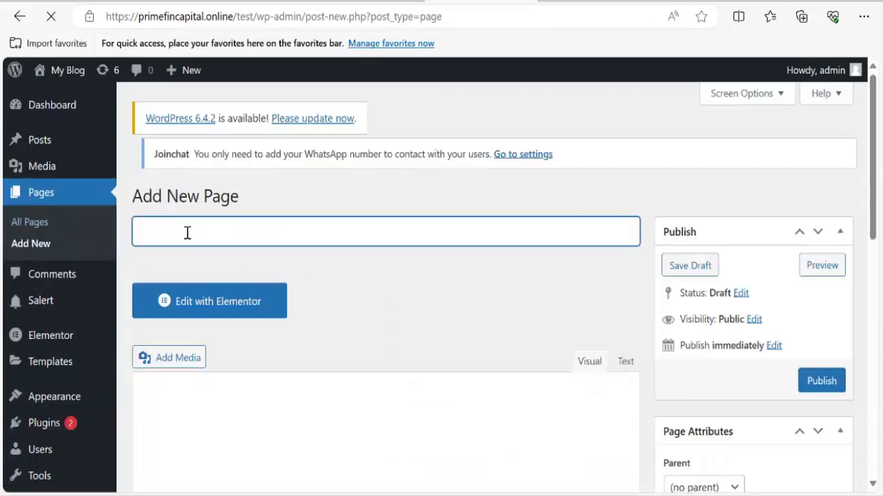
{"action": "type", "text": "S"}
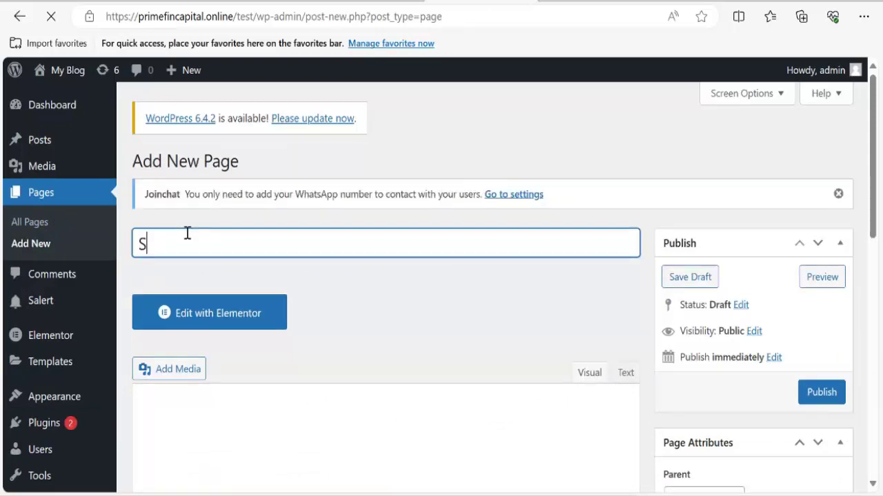
{"action": "type", "text": "tree"}
{"action": "key", "text": "ctrl+a"}
{"action": "key", "text": "BackSpace"}
{"action": "type", "text": "stress"}
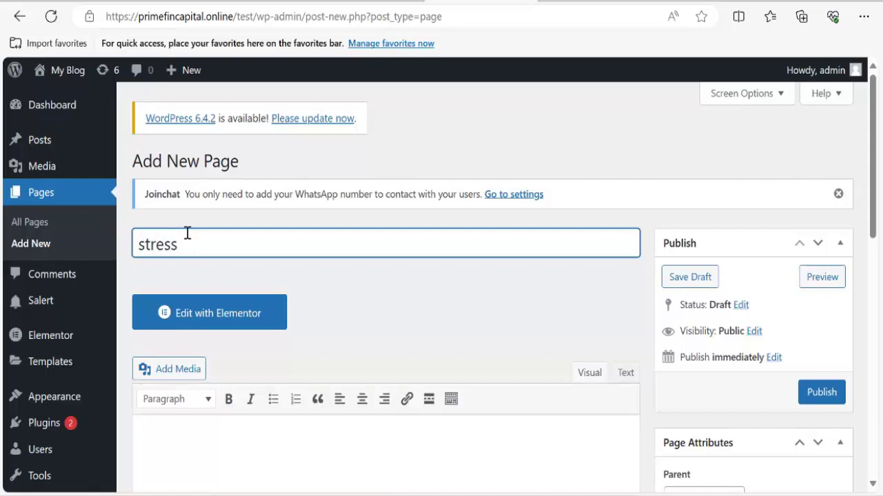
{"action": "left_click", "coordinate": [815, 394]}
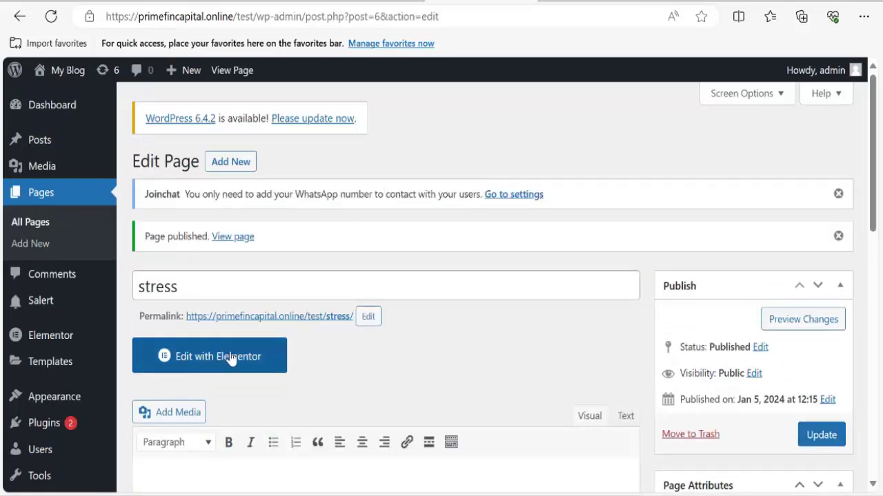
{"action": "left_click", "coordinate": [230, 367]}
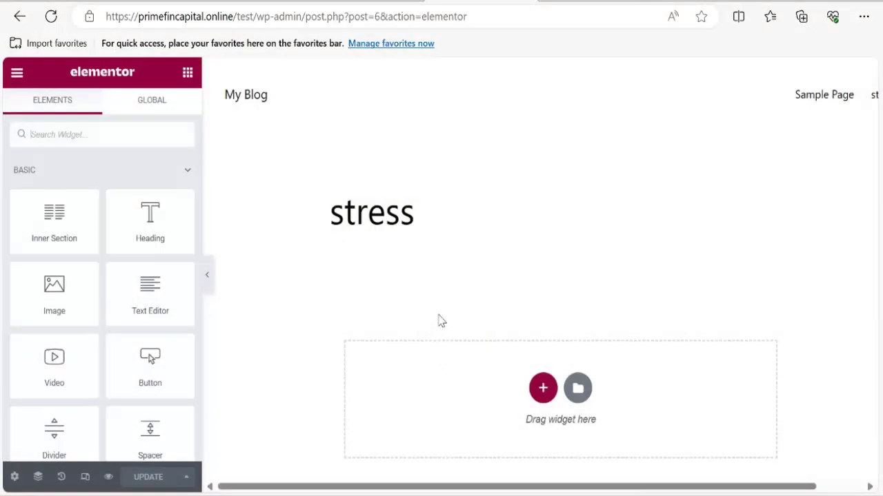
Set the stress page's Page Layout to Elementor Canvas in page settings and update the page.
{"action": "scroll", "coordinate": [483, 296], "scroll_direction": "down", "scroll_amount": 3}
{"action": "scroll", "coordinate": [501, 278], "scroll_direction": "up", "scroll_amount": 3}
{"action": "scroll", "coordinate": [399, 255], "scroll_direction": "down", "scroll_amount": 3}
{"action": "scroll", "coordinate": [361, 260], "scroll_direction": "up", "scroll_amount": 3}
{"action": "scroll", "coordinate": [266, 406], "scroll_direction": "down", "scroll_amount": 3}
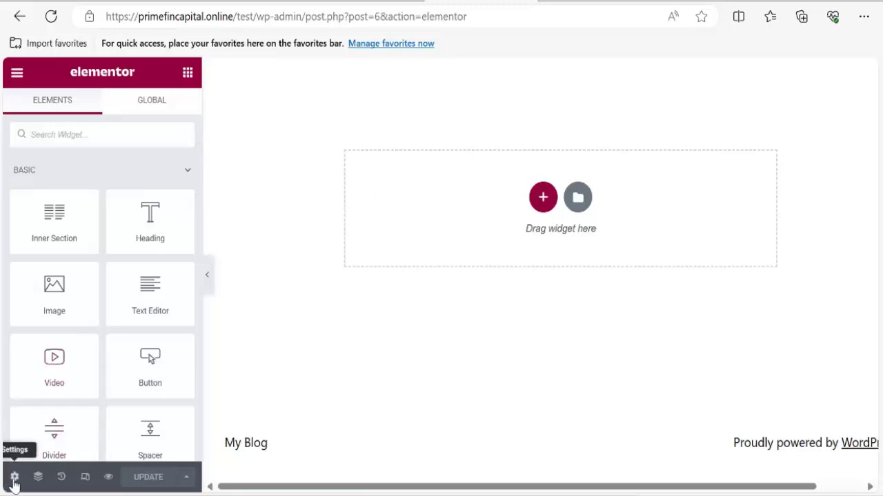
{"action": "left_click", "coordinate": [15, 477]}
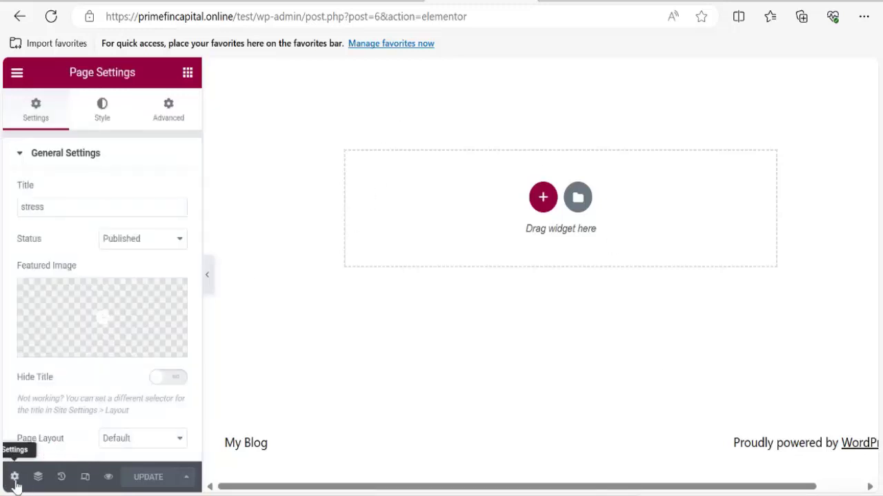
{"action": "scroll", "coordinate": [156, 324], "scroll_direction": "down", "scroll_amount": 1}
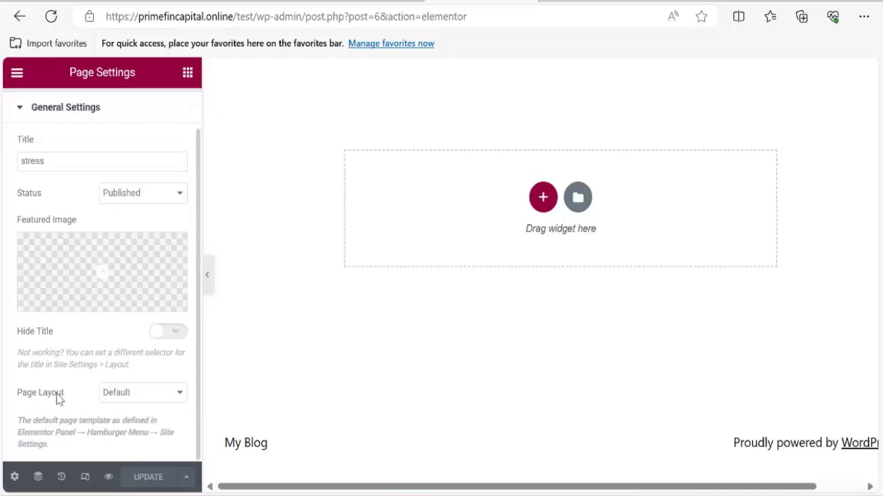
{"action": "left_click", "coordinate": [137, 397]}
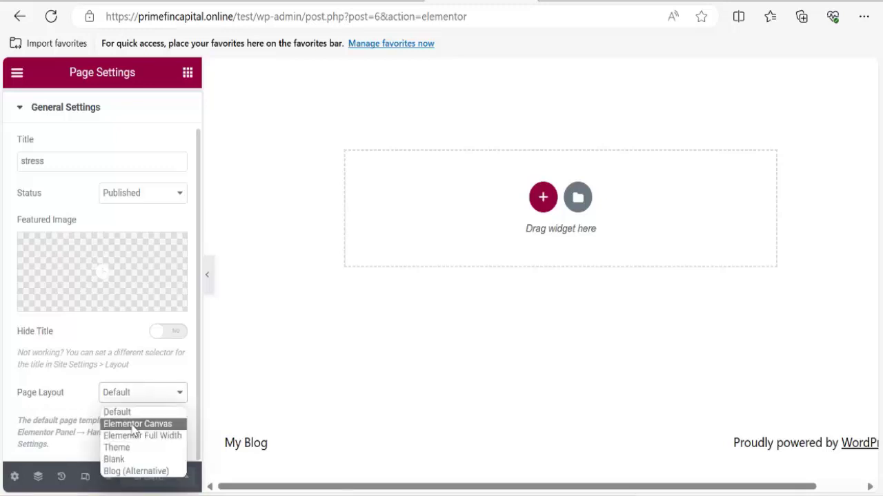
{"action": "left_click", "coordinate": [133, 425]}
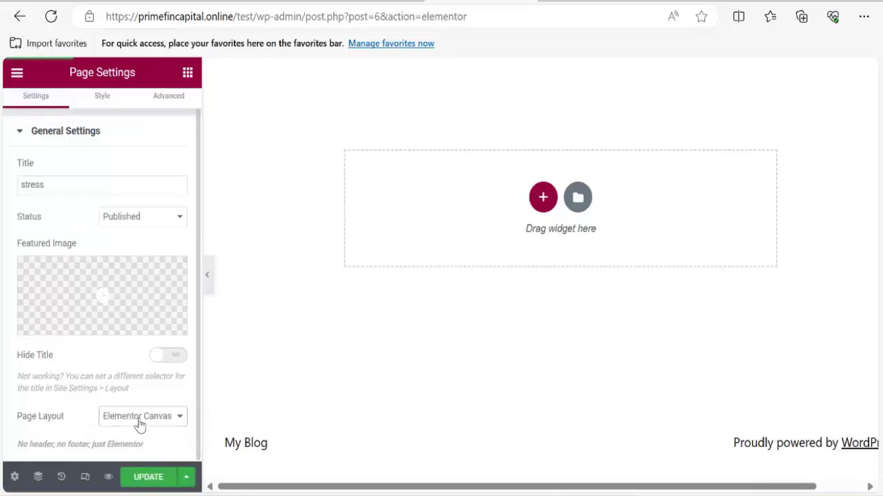
{"action": "left_click", "coordinate": [149, 482]}
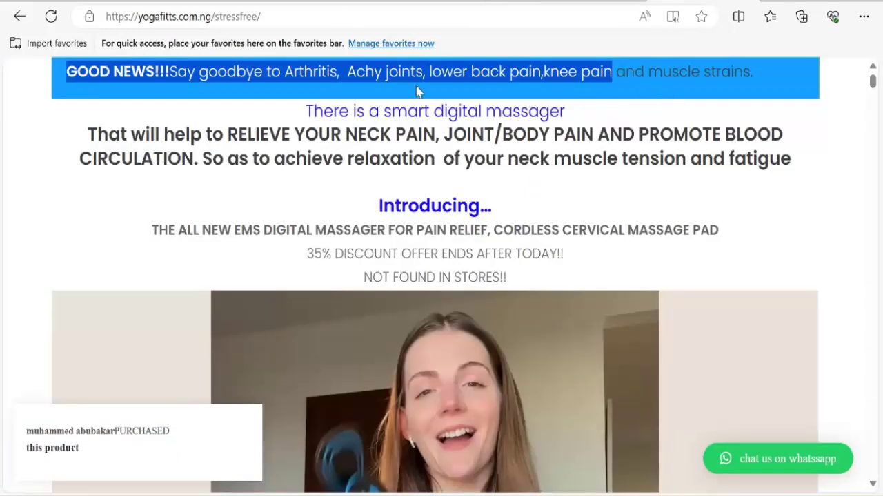
Select the full GOOD NEWS headline on the reference banner and copy it.
{"action": "left_click", "coordinate": [113, 69]}
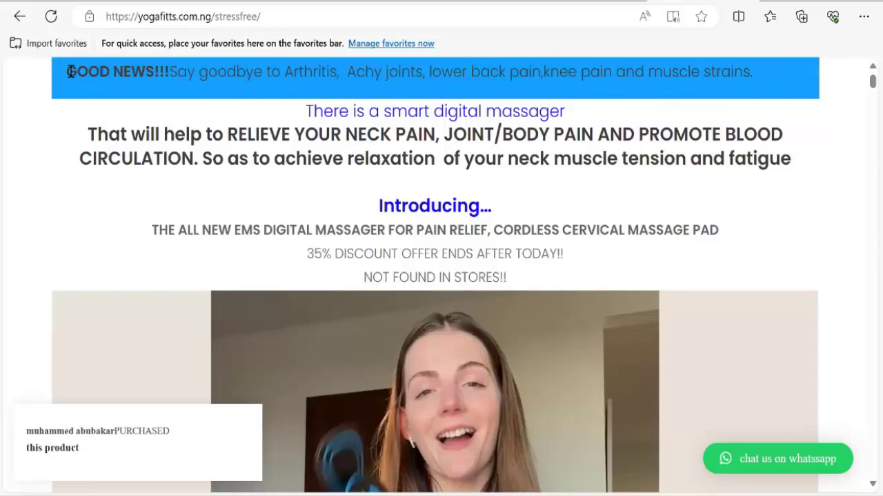
{"action": "left_click_drag", "start_coordinate": [66, 76], "coordinate": [789, 71]}
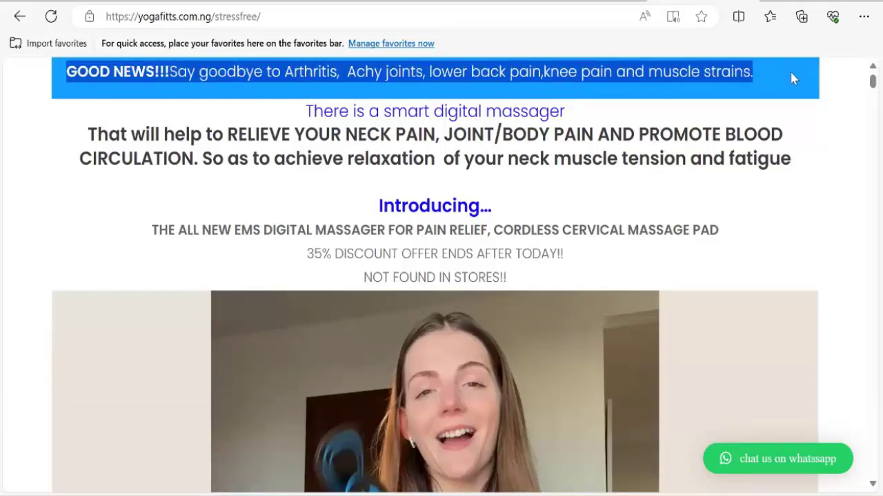
{"action": "right_click", "coordinate": [566, 76]}
{"action": "left_click", "coordinate": [586, 84]}
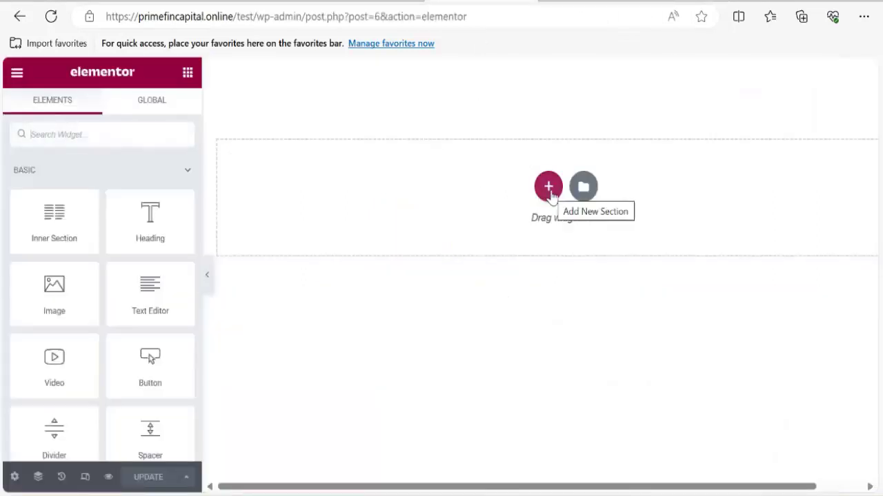
Add a single-column section to the stress page and drop a Heading widget into it.
{"action": "left_click", "coordinate": [549, 193]}
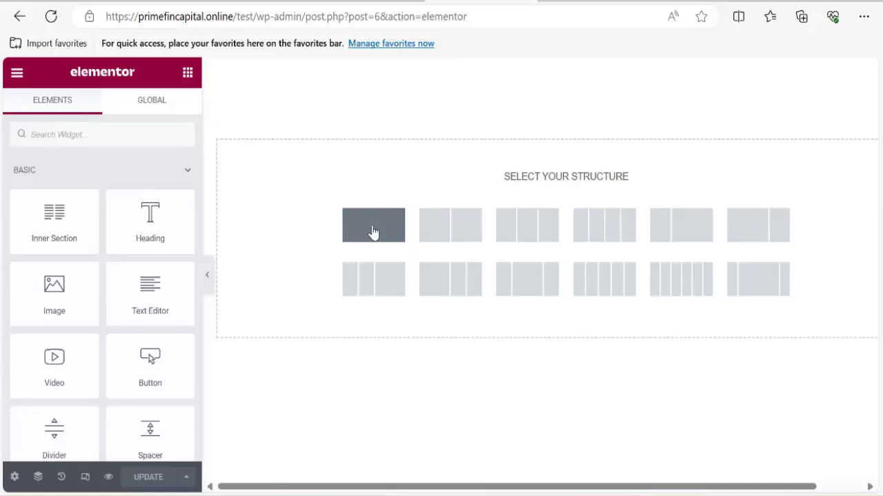
{"action": "left_click", "coordinate": [373, 232]}
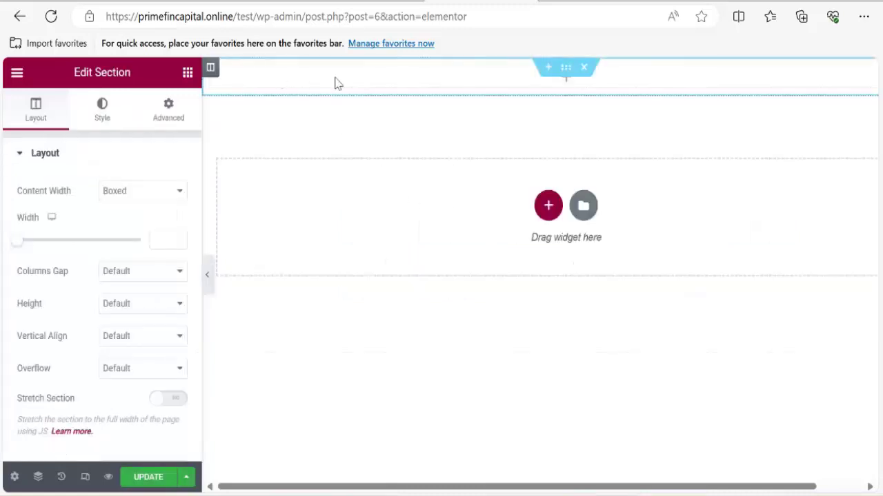
{"action": "left_click", "coordinate": [500, 85]}
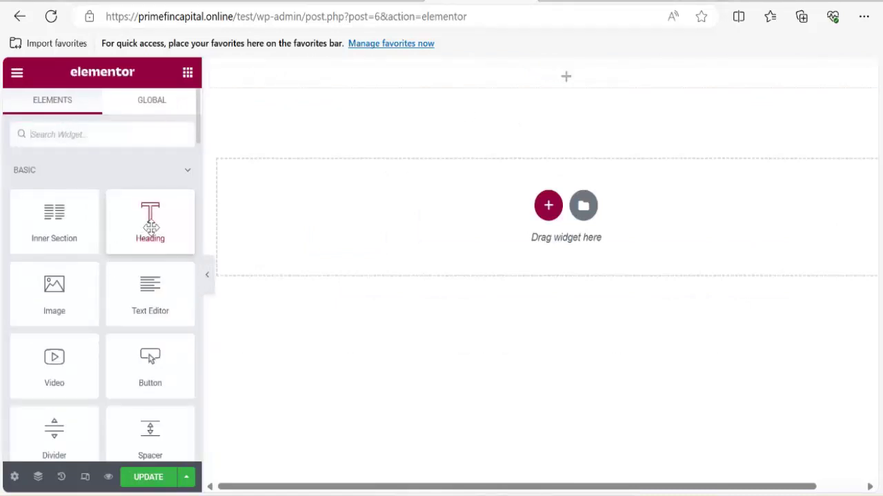
{"action": "left_click_drag", "start_coordinate": [150, 228], "coordinate": [502, 114]}
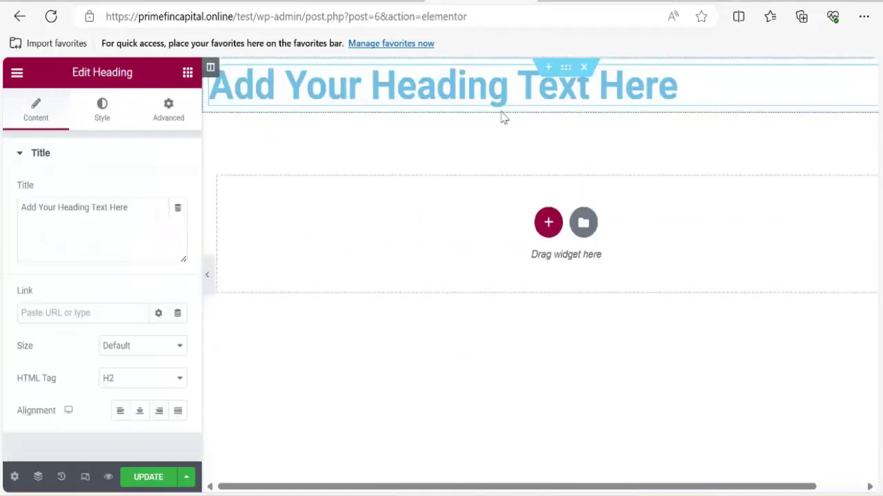
Replace the heading title with the pasted GOOD NEWS sentence and centre-align it.
{"action": "left_click", "coordinate": [136, 213]}
{"action": "key", "text": "ctrl+a"}
{"action": "key", "text": "ctrl+v"}
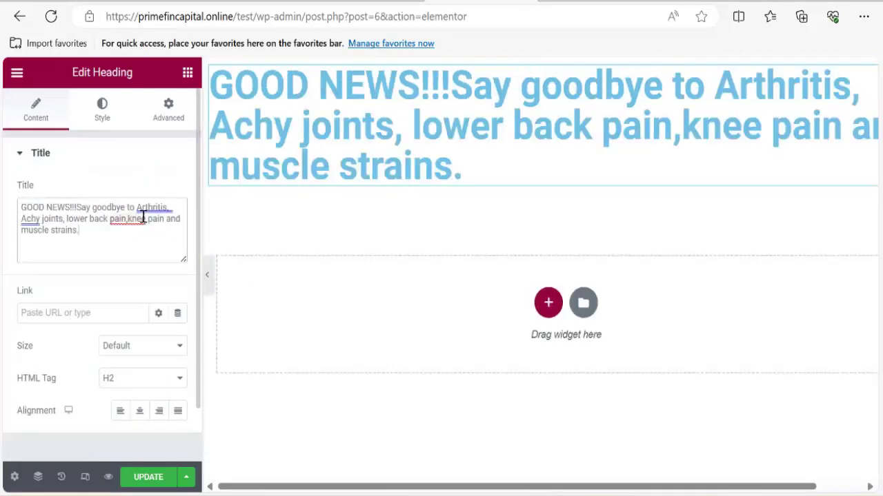
{"action": "left_click", "coordinate": [139, 412]}
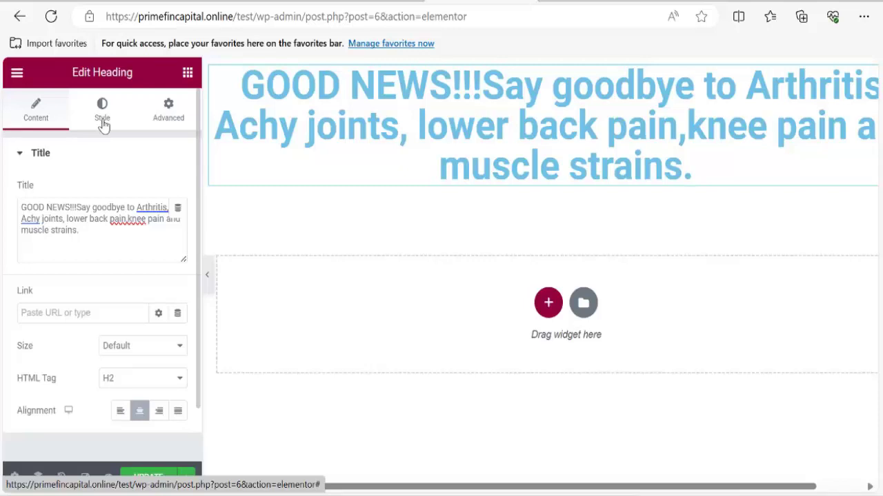
Set the heading's text colour to black in the Style tab.
{"action": "left_click", "coordinate": [102, 121]}
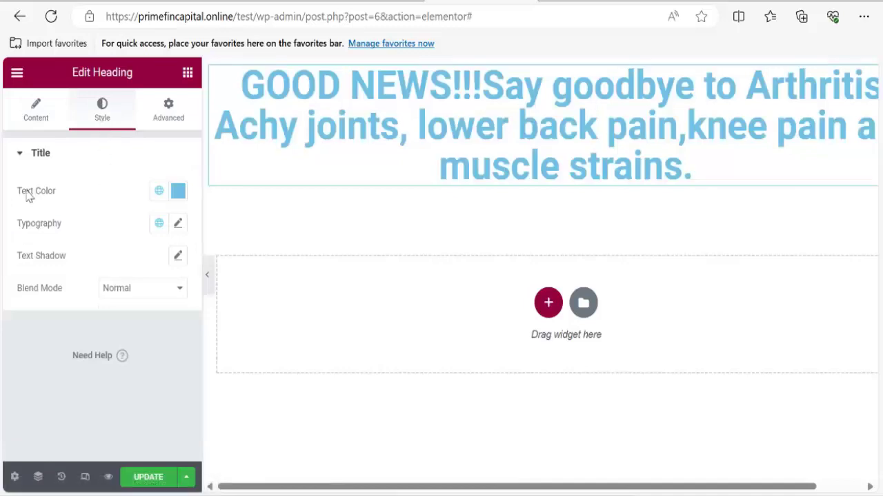
{"action": "left_click", "coordinate": [179, 193]}
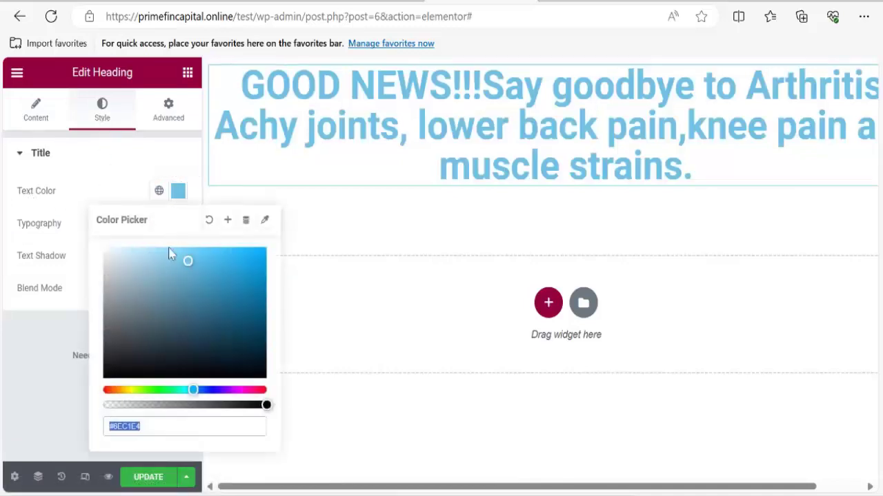
{"action": "left_click", "coordinate": [116, 373]}
{"action": "left_click", "coordinate": [26, 384]}
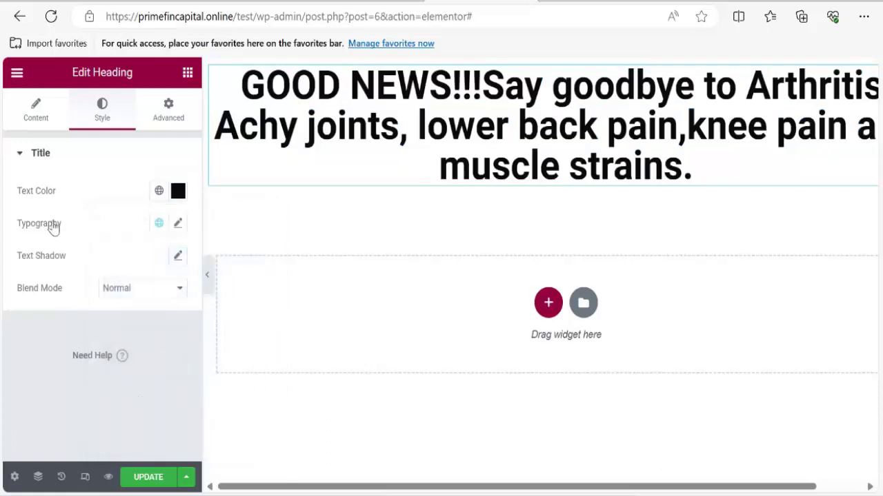
Give the heading Ubuntu font family and size 20 in Typography.
{"action": "left_click", "coordinate": [178, 226]}
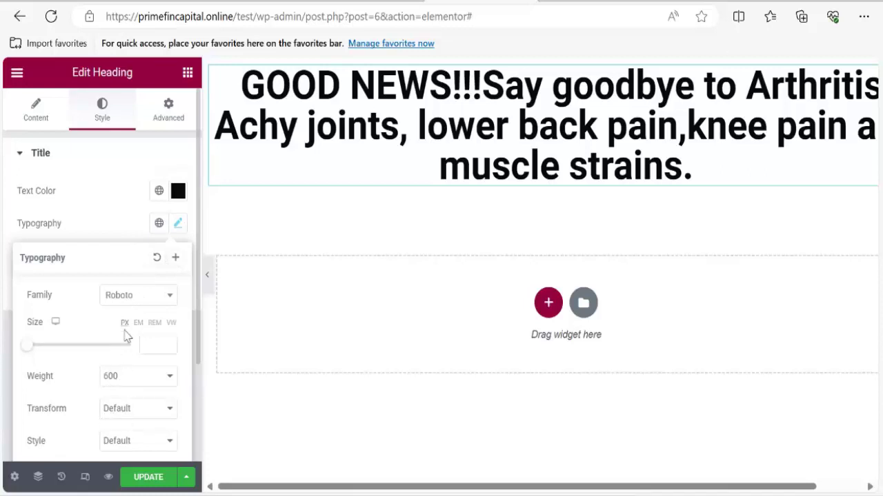
{"action": "left_click", "coordinate": [134, 301]}
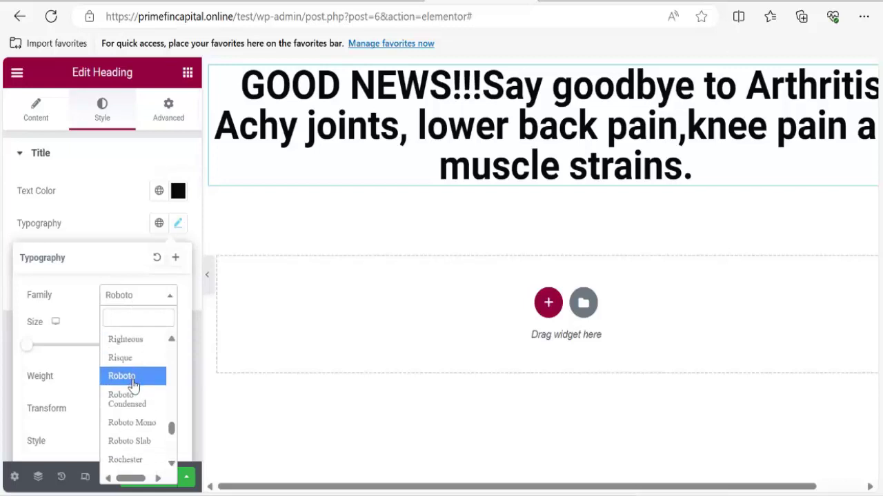
{"action": "scroll", "coordinate": [138, 400], "scroll_direction": "down", "scroll_amount": 3}
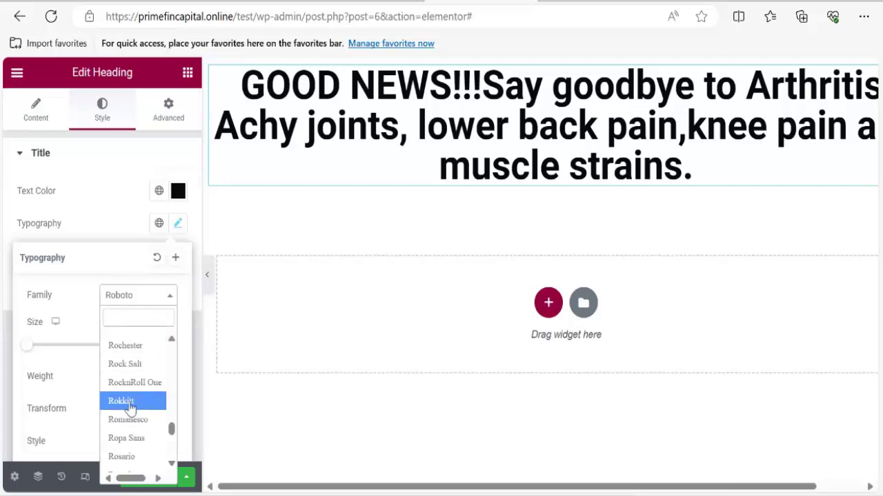
{"action": "scroll", "coordinate": [132, 400], "scroll_direction": "up", "scroll_amount": 5}
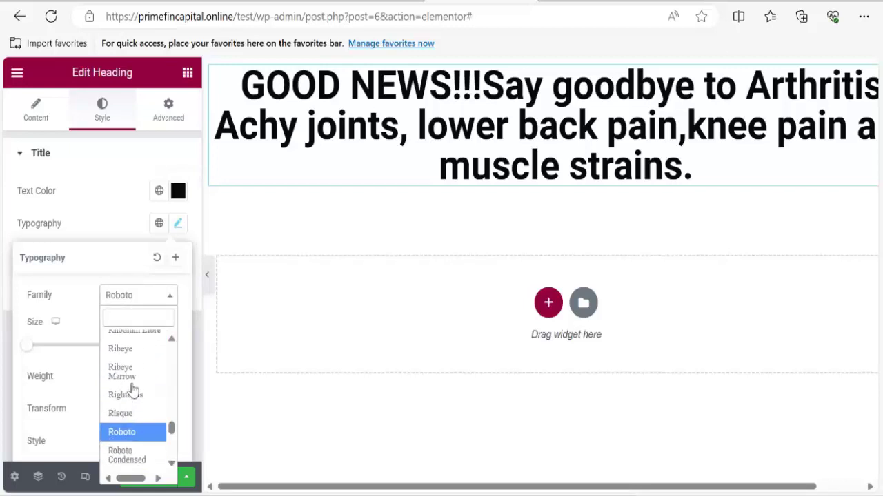
{"action": "scroll", "coordinate": [132, 386], "scroll_direction": "up", "scroll_amount": 2}
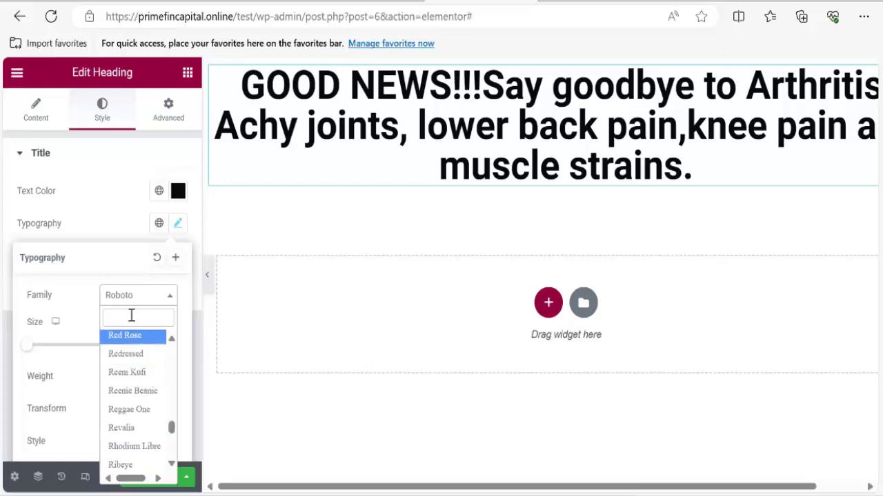
{"action": "left_click", "coordinate": [131, 323]}
{"action": "type", "text": "ubu"}
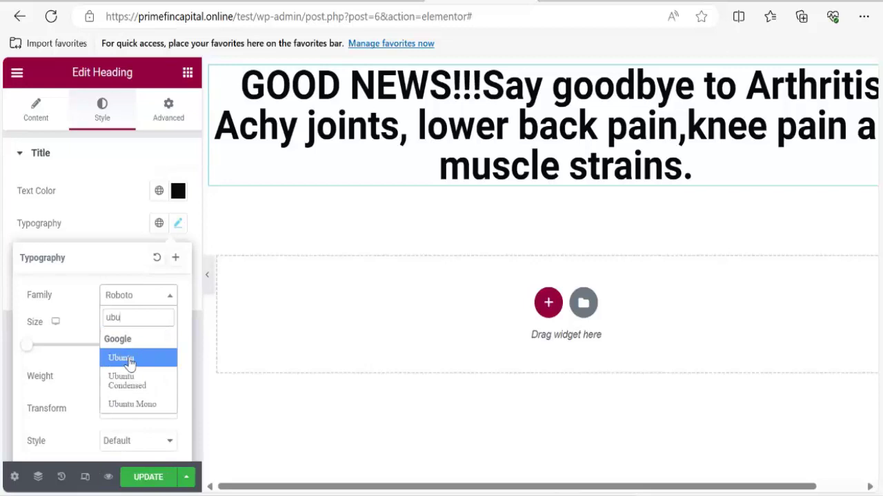
{"action": "left_click", "coordinate": [122, 359]}
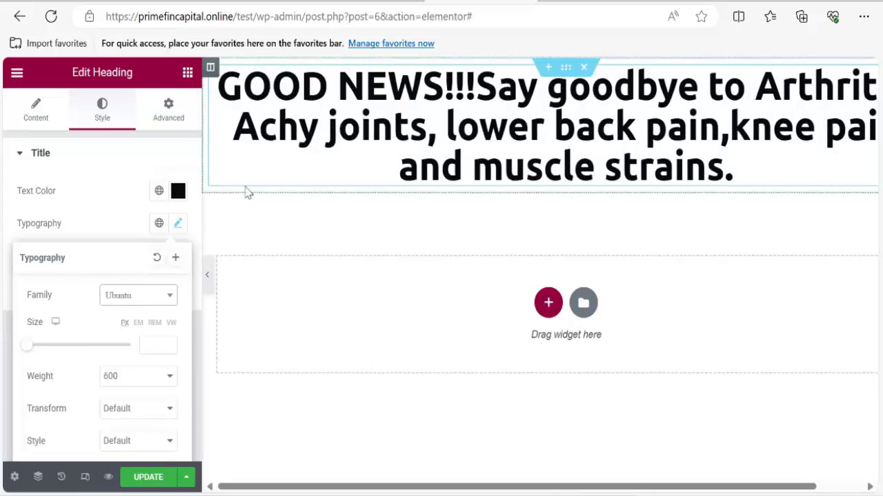
{"action": "left_click_drag", "start_coordinate": [30, 349], "coordinate": [39, 350]}
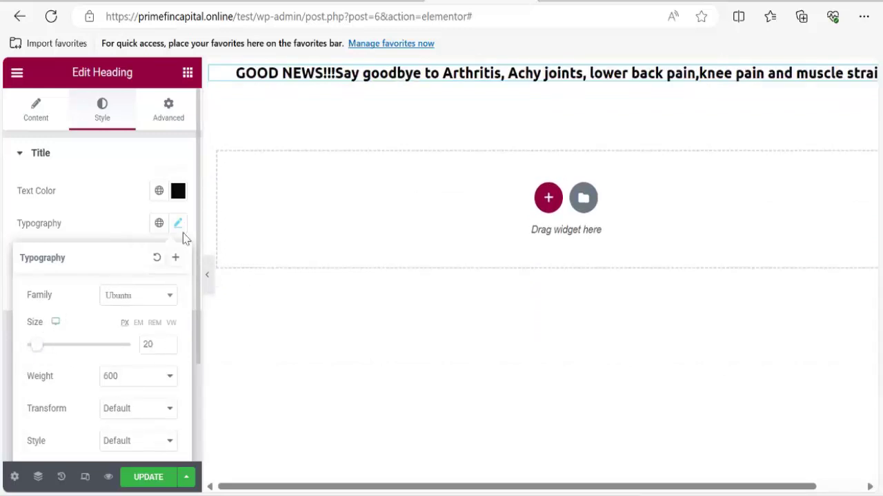
Set the heading font weight to 700 and text transform to Capitalize.
{"action": "left_click", "coordinate": [126, 386]}
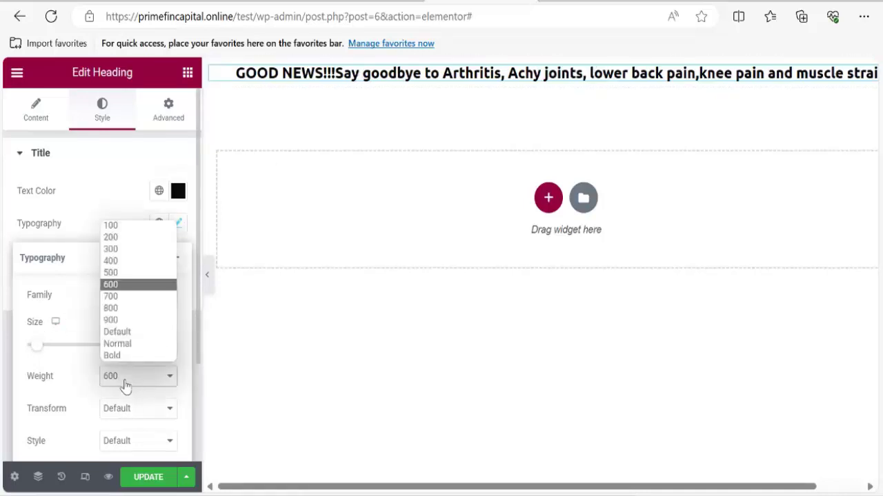
{"action": "left_click", "coordinate": [111, 298]}
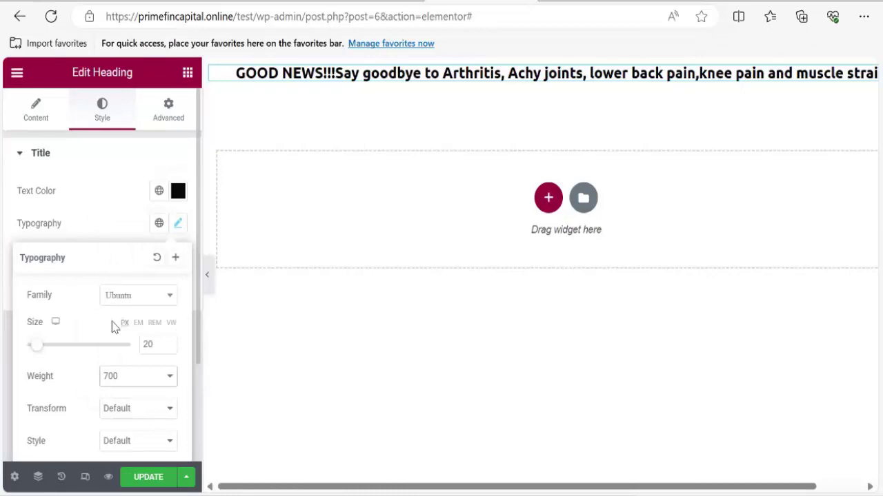
{"action": "left_click", "coordinate": [127, 418]}
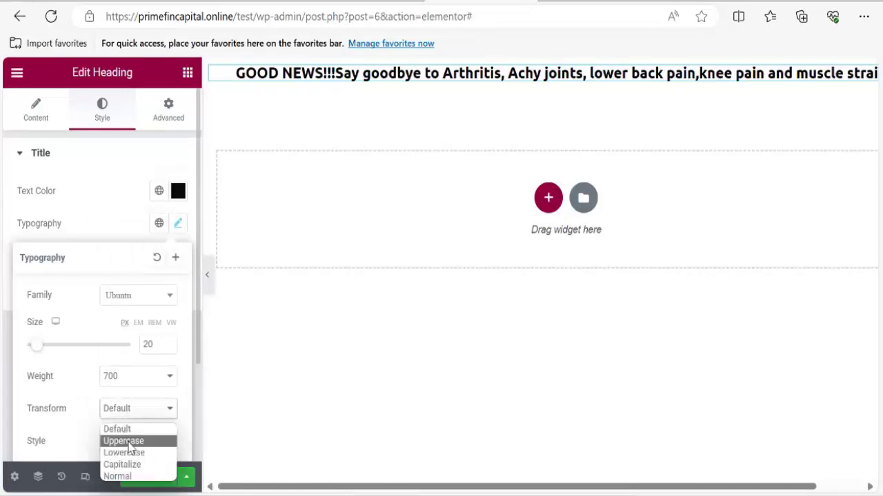
{"action": "left_click", "coordinate": [125, 442]}
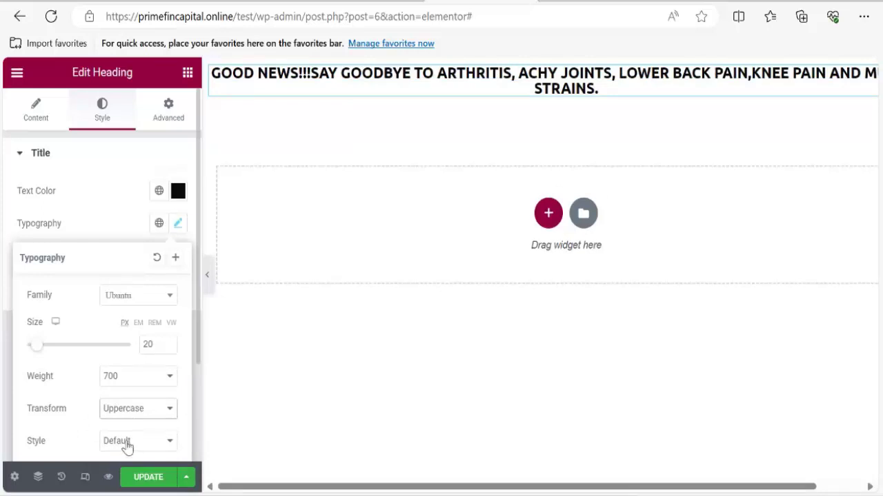
{"action": "left_click", "coordinate": [130, 418]}
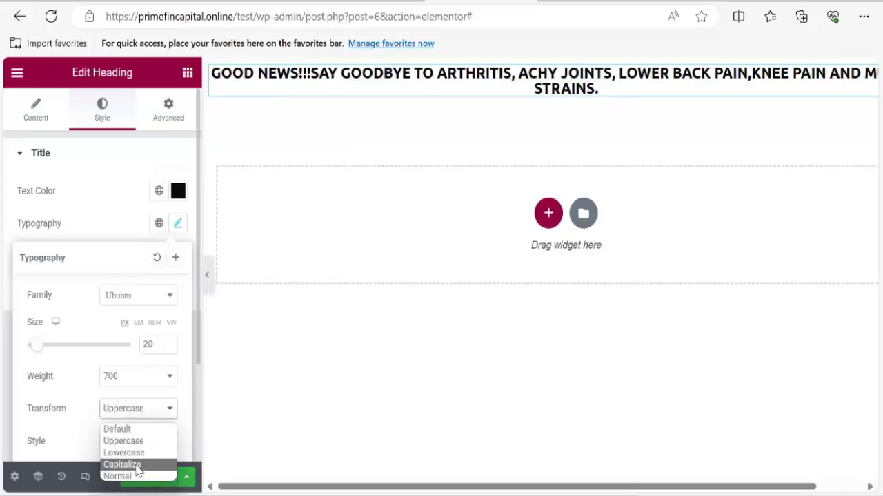
{"action": "left_click", "coordinate": [123, 465]}
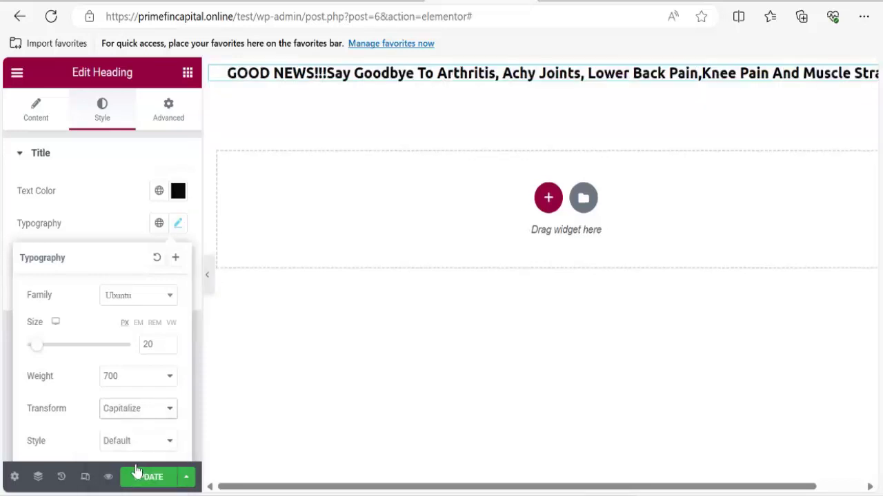
Widen the heading's letter spacing to about 0.9 and close the Typography settings.
{"action": "scroll", "coordinate": [122, 441], "scroll_direction": "down", "scroll_amount": 2}
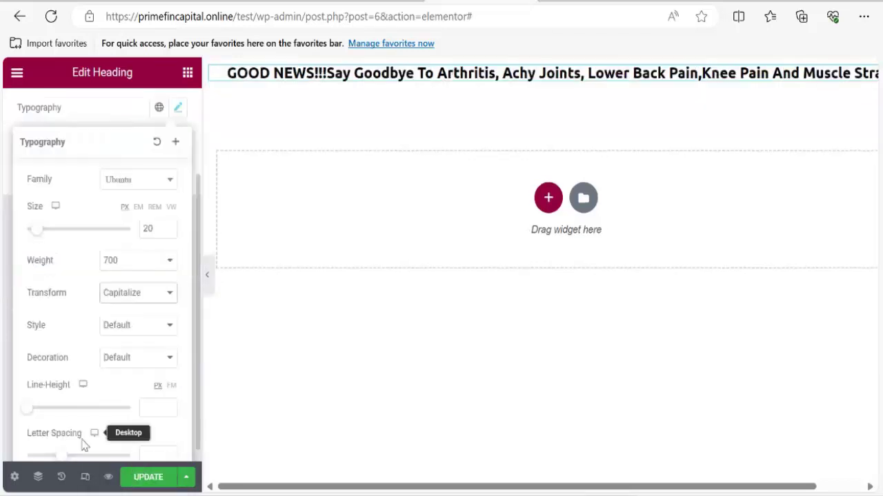
{"action": "left_click", "coordinate": [116, 332]}
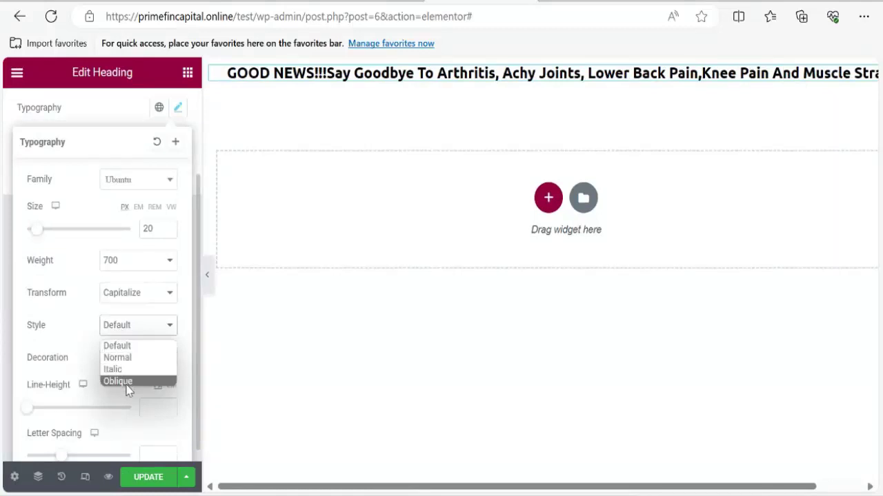
{"action": "scroll", "coordinate": [80, 334], "scroll_direction": "down", "scroll_amount": 1}
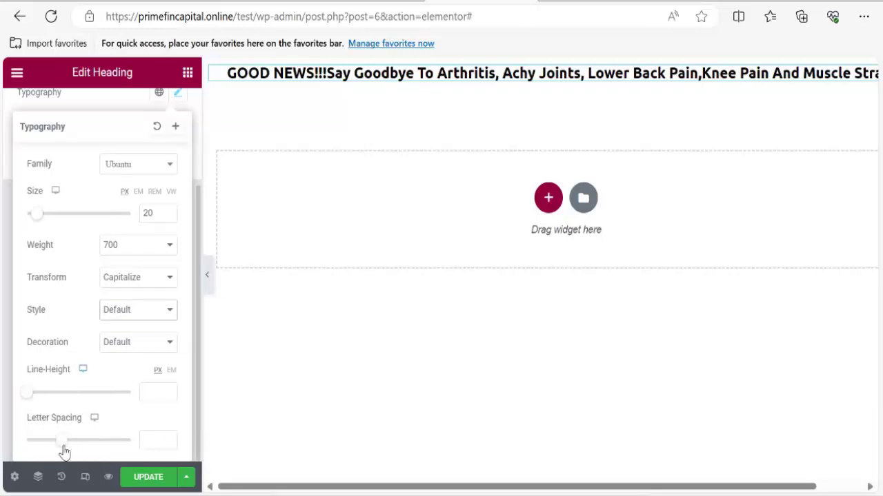
{"action": "mouse_move", "coordinate": [64, 452]}
{"action": "left_mouse_down"}
{"action": "mouse_move", "coordinate": [87, 449]}
{"action": "mouse_move", "coordinate": [67, 439]}
{"action": "left_mouse_up"}
{"action": "scroll", "coordinate": [76, 373], "scroll_direction": "up", "scroll_amount": 2}
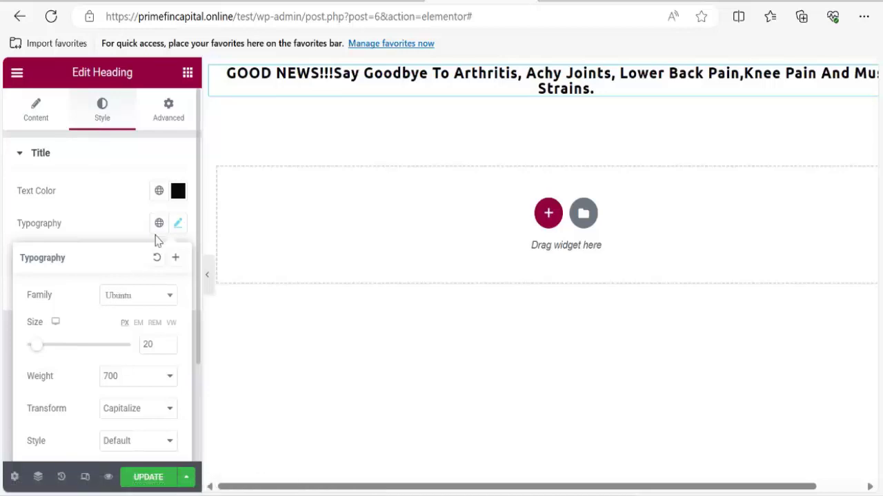
{"action": "left_click", "coordinate": [177, 224]}
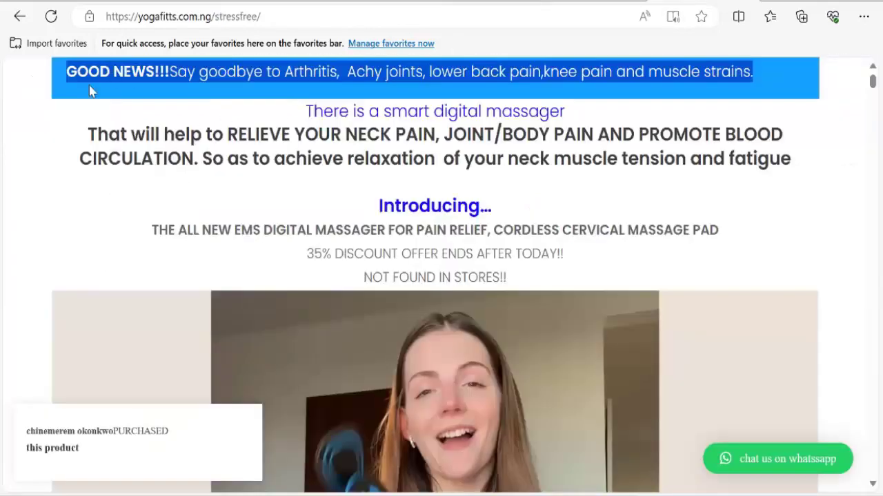
Give the GOOD NEWS heading a Classic solid background in its Advanced settings.
{"action": "left_click", "coordinate": [56, 79]}
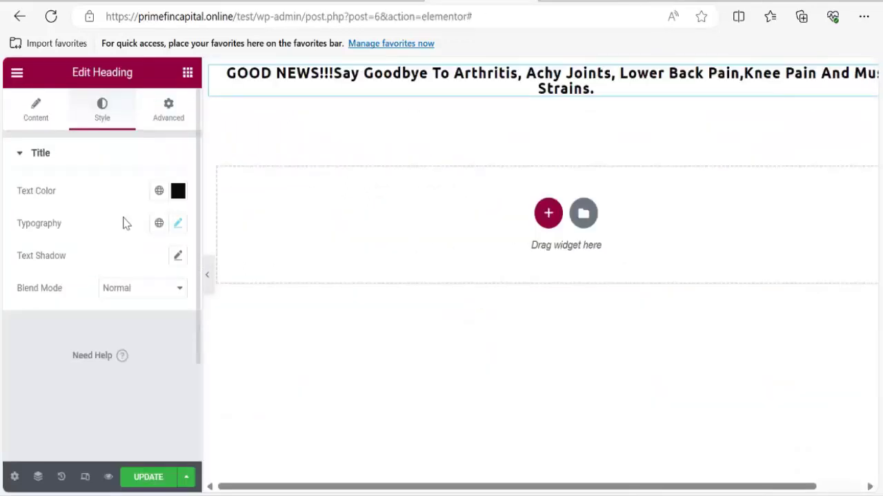
{"action": "left_click", "coordinate": [169, 114]}
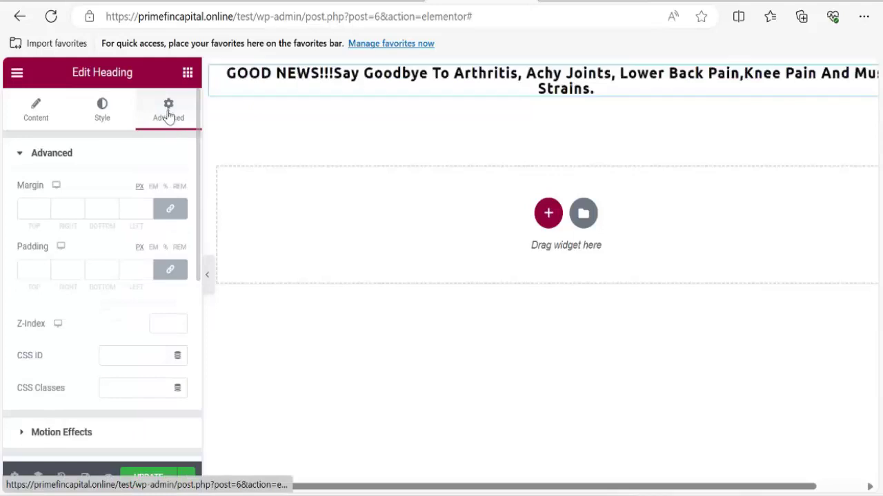
{"action": "scroll", "coordinate": [110, 276], "scroll_direction": "down", "scroll_amount": 3}
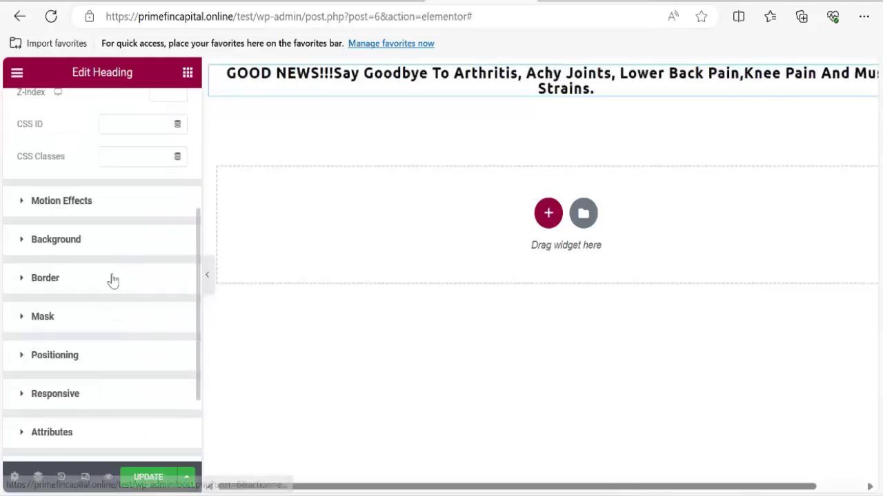
{"action": "left_click", "coordinate": [54, 247]}
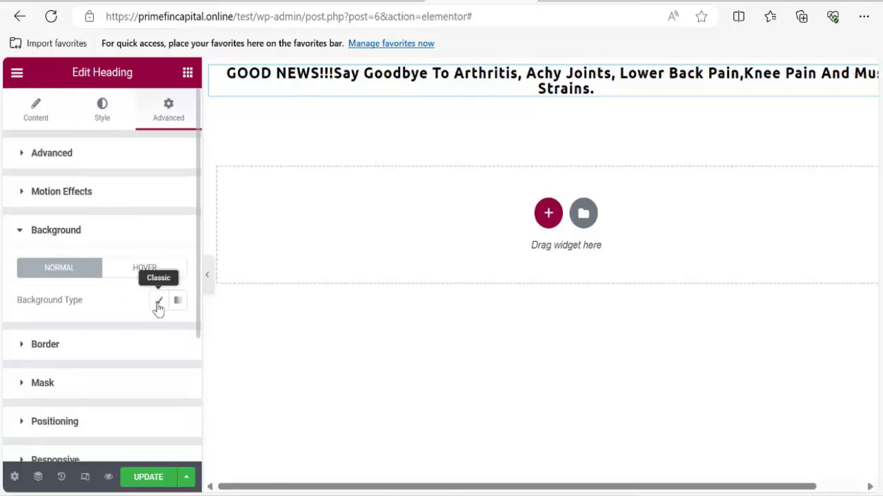
{"action": "left_click", "coordinate": [157, 304]}
{"action": "left_click", "coordinate": [178, 336]}
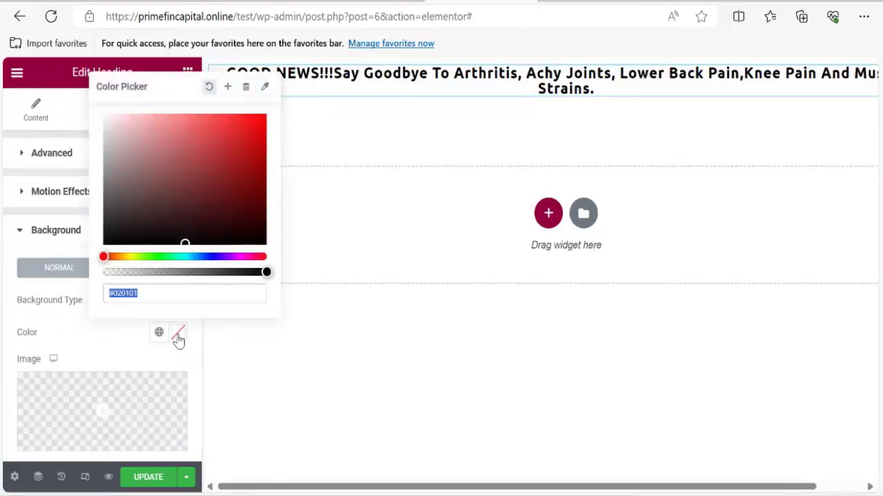
Choose a light blue background colour, check it against the reference, and reselect the heading.
{"action": "left_click", "coordinate": [180, 168]}
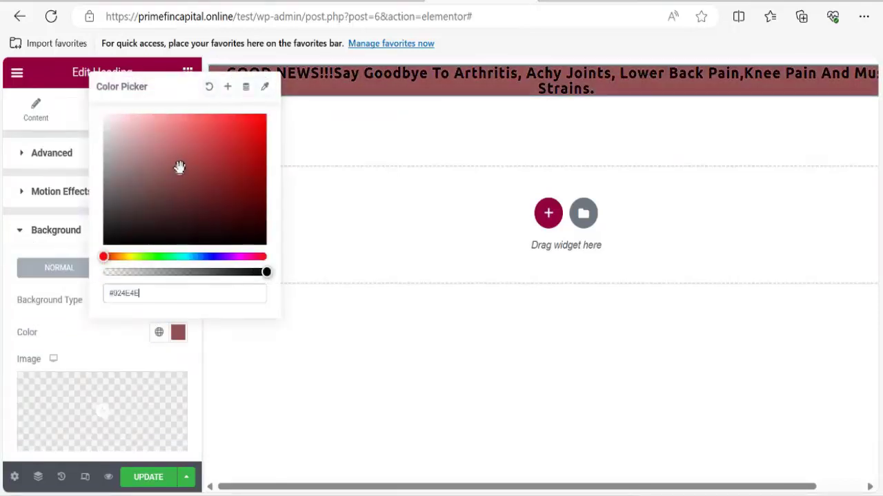
{"action": "left_click", "coordinate": [183, 256]}
{"action": "left_click", "coordinate": [197, 257]}
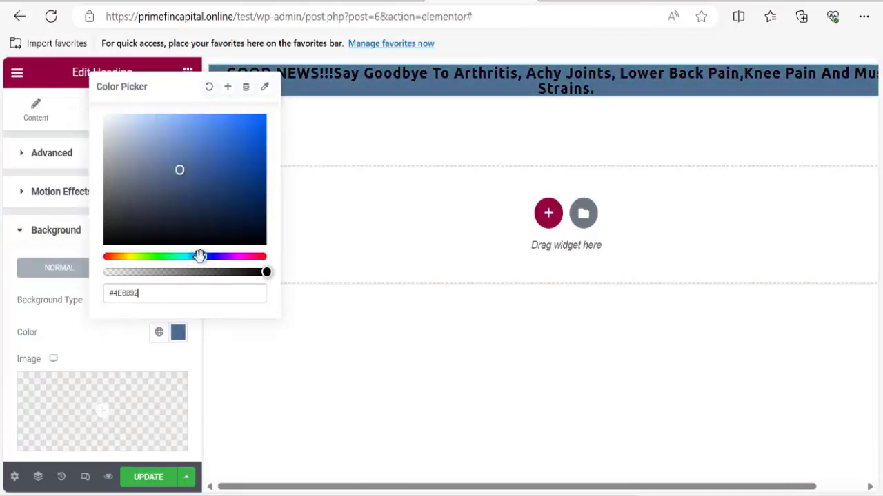
{"action": "left_click", "coordinate": [213, 164]}
{"action": "left_click", "coordinate": [255, 146]}
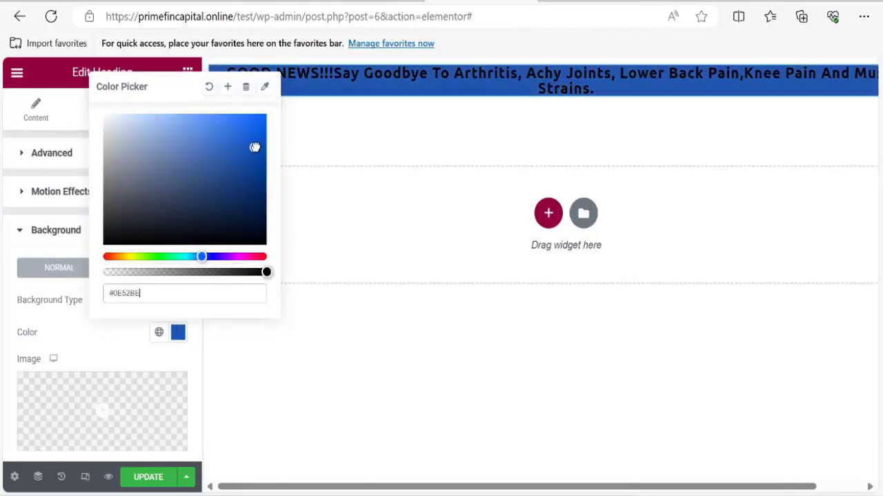
{"action": "left_click", "coordinate": [252, 129]}
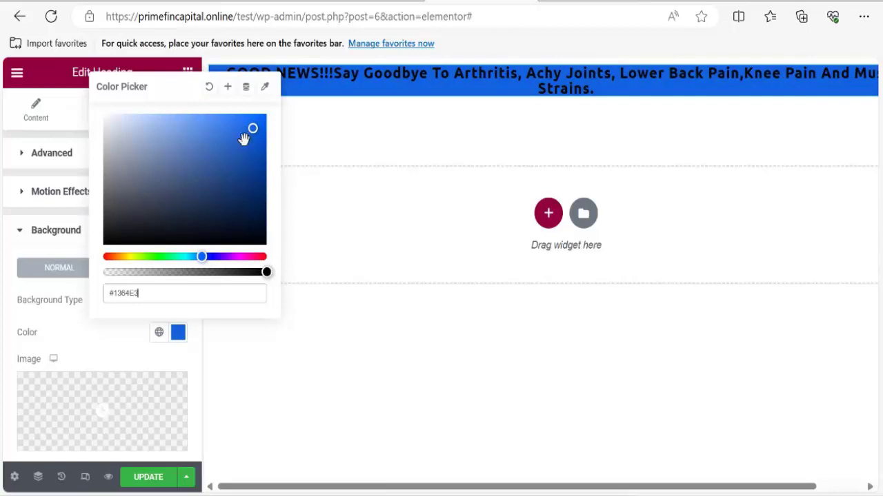
{"action": "left_click", "coordinate": [228, 130]}
{"action": "left_click", "coordinate": [221, 124]}
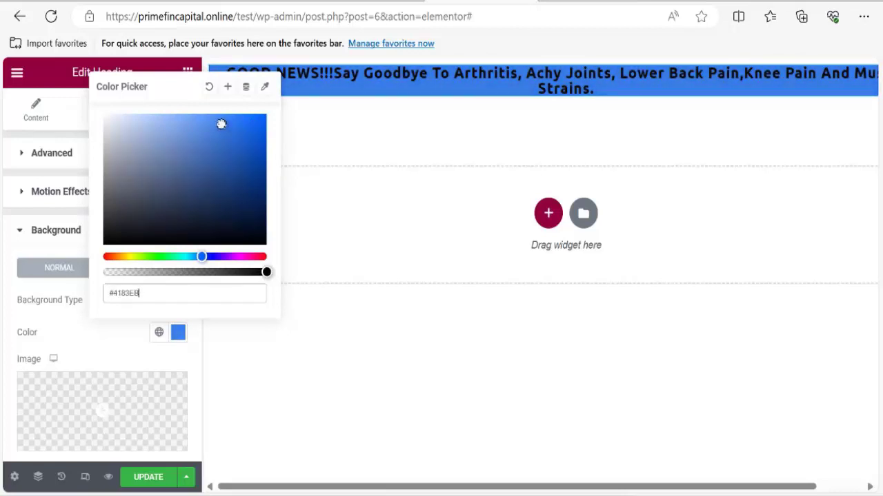
{"action": "left_click", "coordinate": [213, 122]}
{"action": "mouse_move", "coordinate": [205, 131]}
{"action": "left_mouse_down"}
{"action": "mouse_move", "coordinate": [200, 144]}
{"action": "mouse_move", "coordinate": [184, 129]}
{"action": "left_mouse_up"}
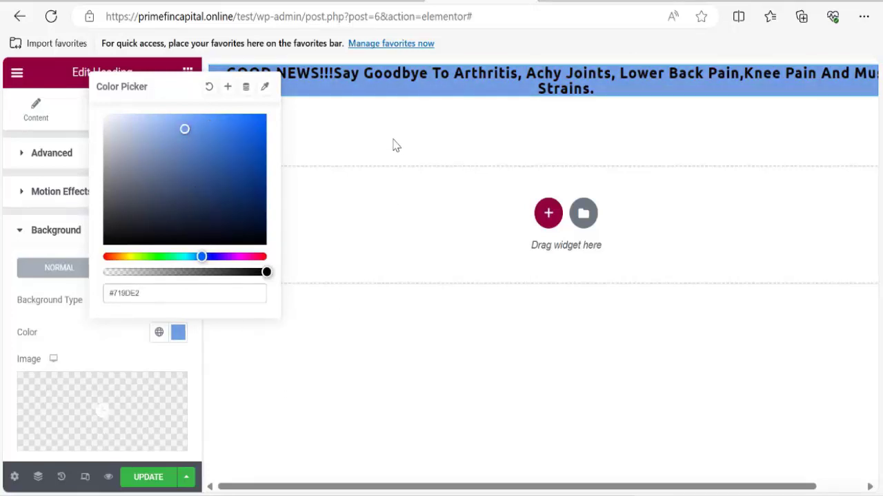
{"action": "left_click", "coordinate": [396, 145]}
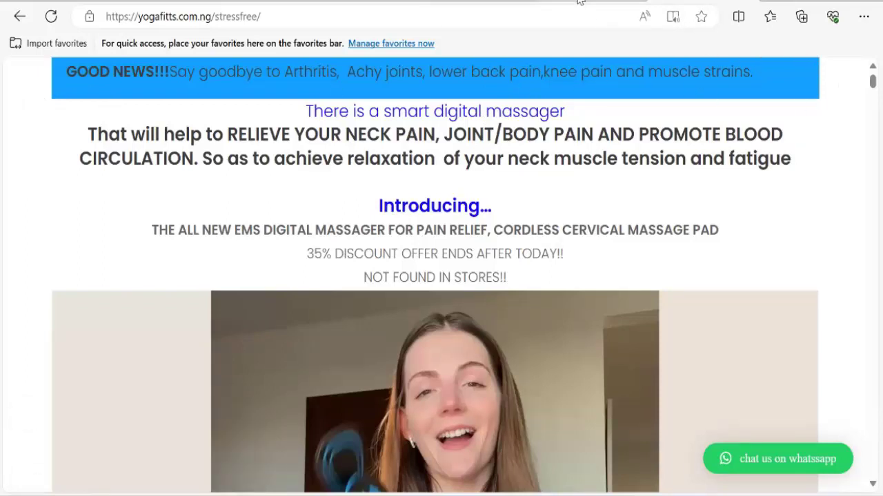
{"action": "left_click", "coordinate": [471, 1]}
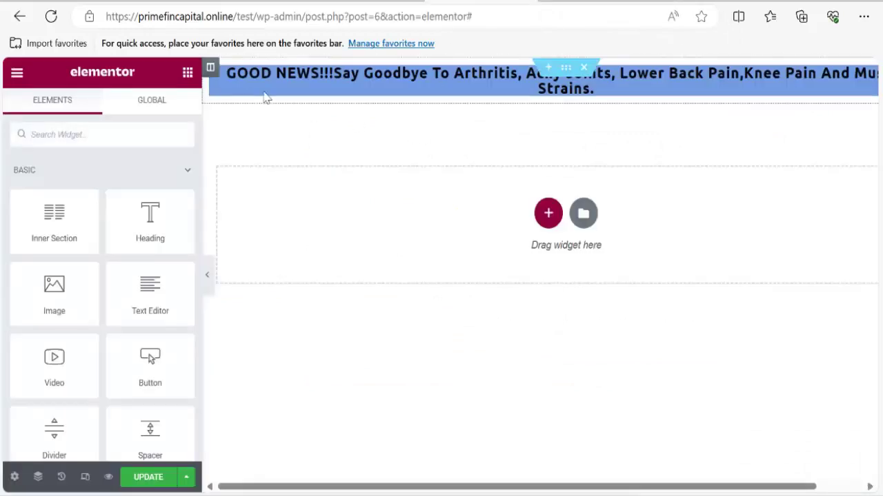
{"action": "left_click", "coordinate": [278, 86]}
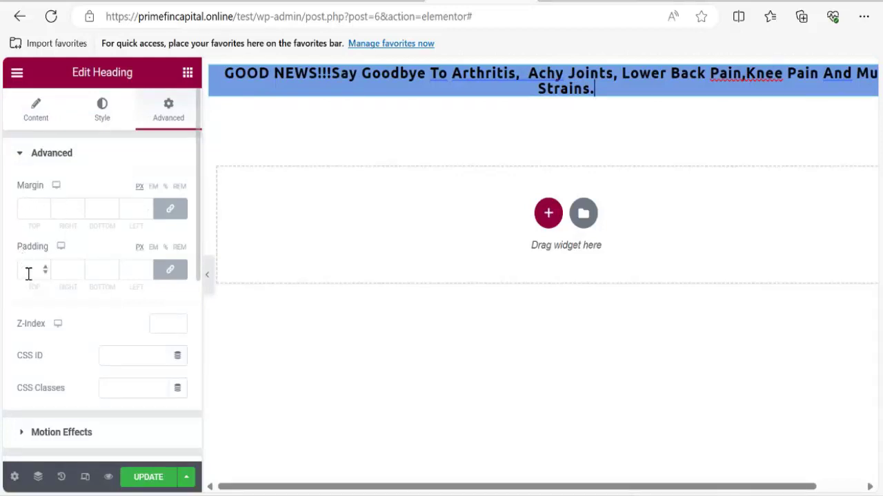
Unlink the heading's margins, try a right margin of 25, then reset it to 0.
{"action": "left_click", "coordinate": [172, 213]}
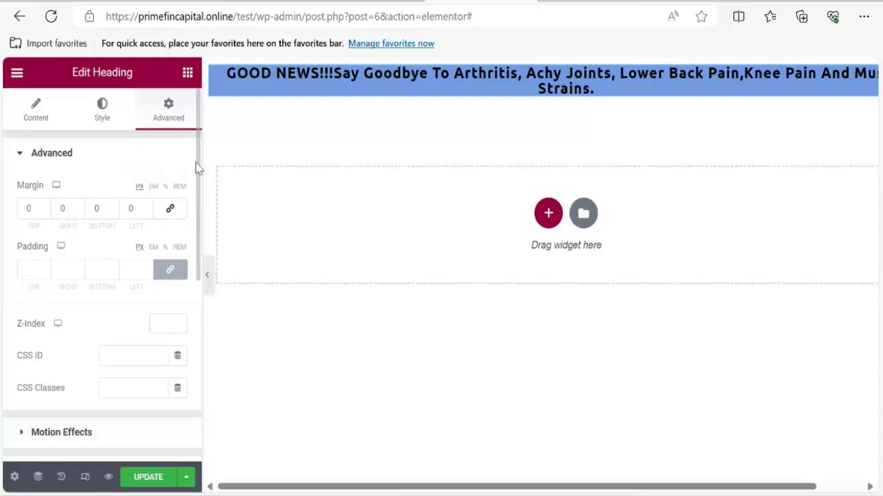
{"action": "left_click", "coordinate": [80, 207]}
{"action": "left_click", "coordinate": [79, 206]}
{"action": "left_click", "coordinate": [80, 207]}
{"action": "left_click", "coordinate": [79, 207]}
{"action": "left_click", "coordinate": [79, 207]}
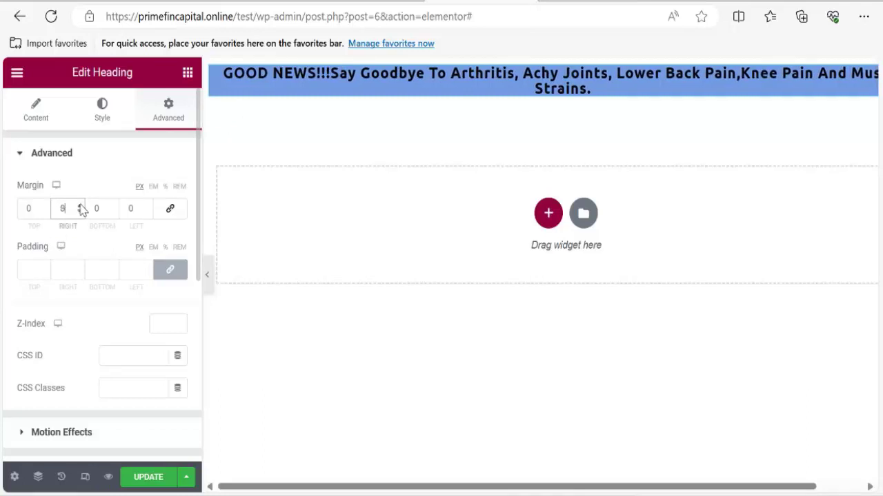
{"action": "left_click_drag", "start_coordinate": [79, 207], "coordinate": [79, 207]}
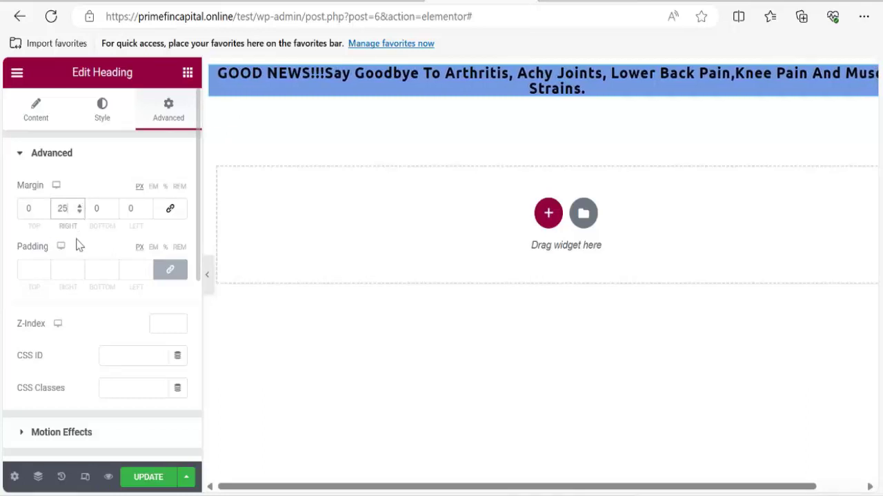
{"action": "left_click", "coordinate": [80, 211]}
{"action": "left_click", "coordinate": [79, 211]}
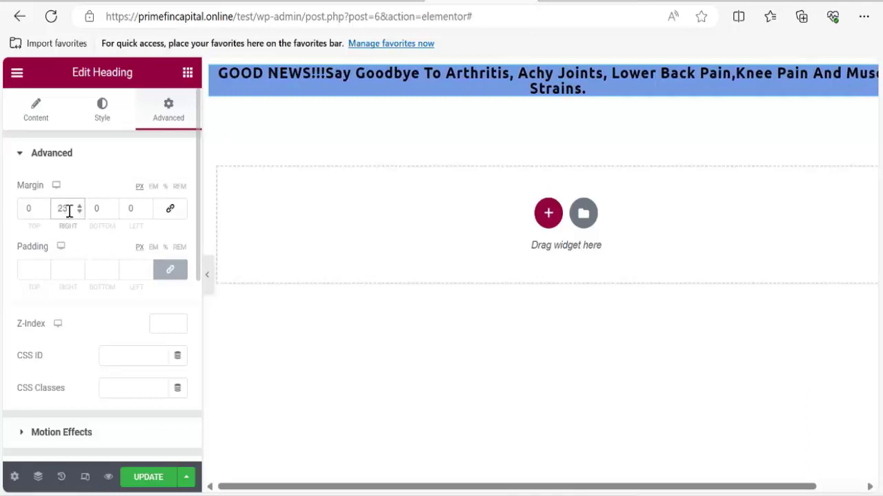
{"action": "double_click", "coordinate": [75, 216]}
{"action": "type", "text": "0"}
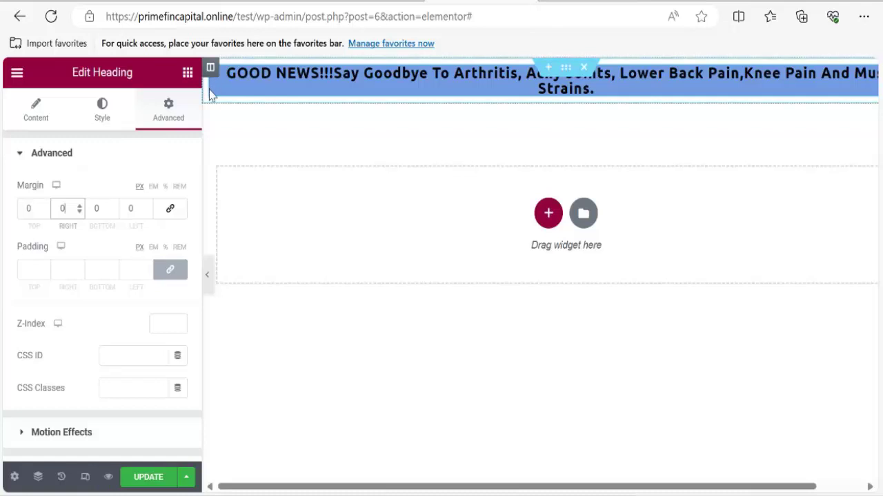
Add equal padding around the heading, raising it step by step from 18.
{"action": "left_click_drag", "start_coordinate": [80, 269], "coordinate": [81, 271]}
{"action": "left_click", "coordinate": [80, 269]}
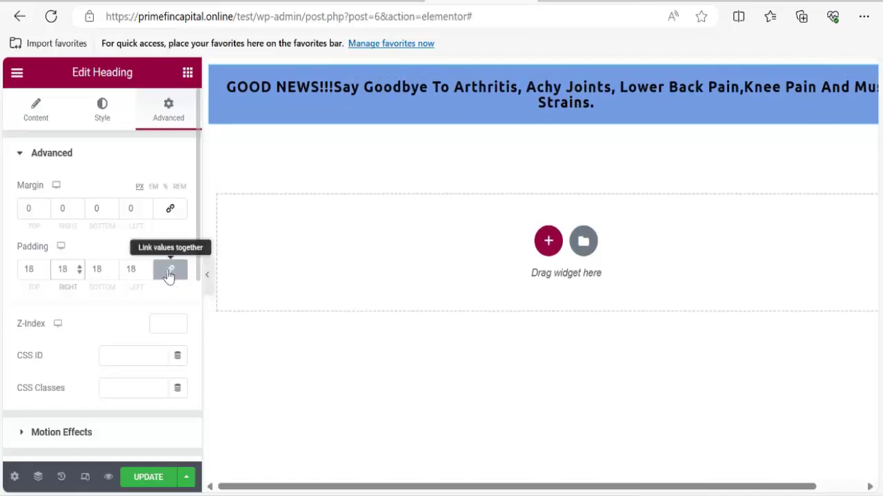
{"action": "left_click", "coordinate": [80, 269]}
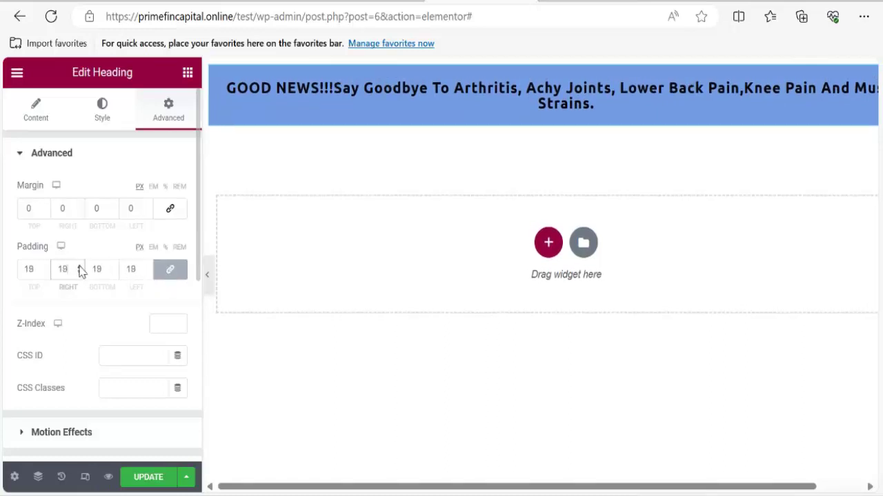
{"action": "left_click", "coordinate": [80, 269]}
{"action": "left_click", "coordinate": [80, 269]}
{"action": "scroll", "coordinate": [79, 274], "scroll_direction": "down", "scroll_amount": 18}
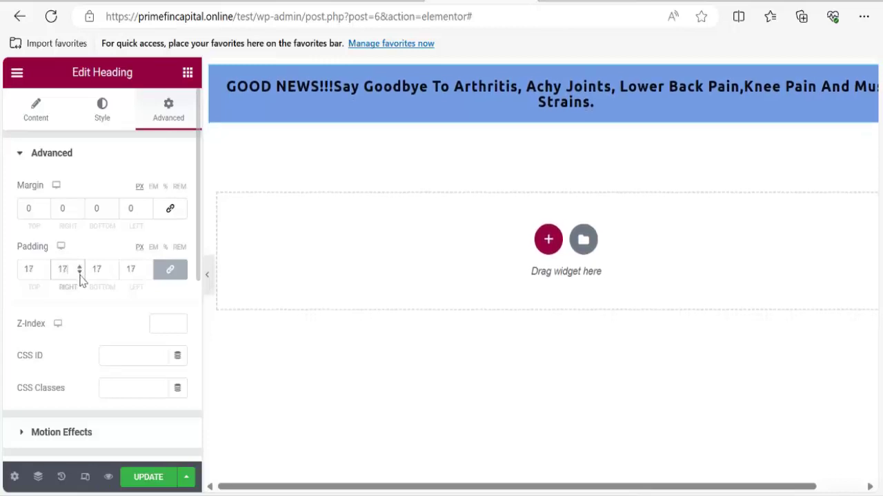
{"action": "scroll", "coordinate": [81, 275], "scroll_direction": "down", "scroll_amount": 4}
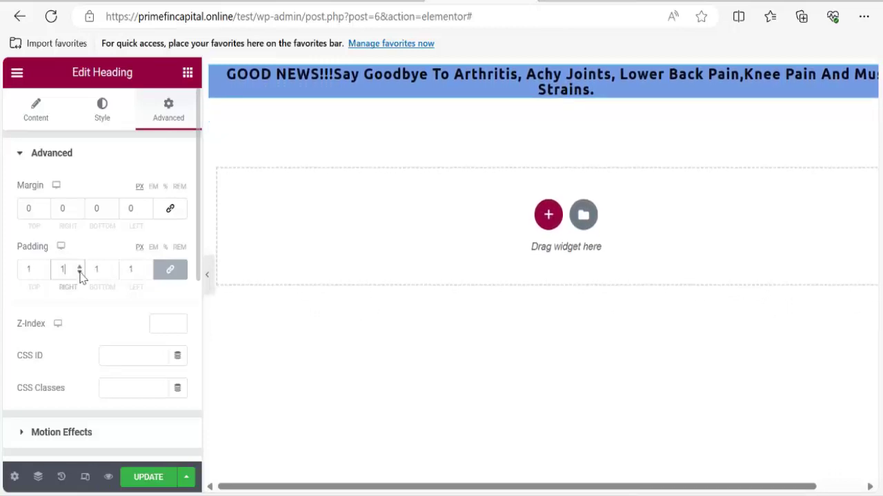
Unlink the padding sides and set right padding 13 px and left padding -37 px.
{"action": "left_click", "coordinate": [171, 275]}
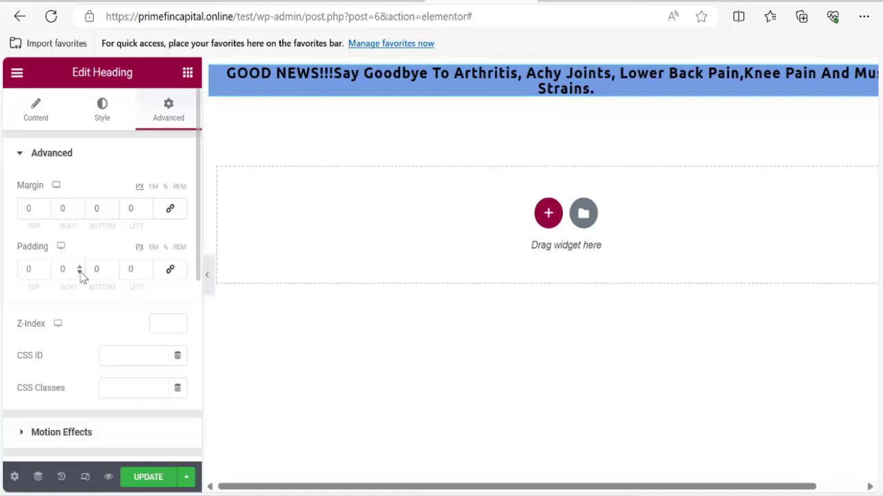
{"action": "left_click", "coordinate": [80, 274]}
{"action": "left_click_drag", "start_coordinate": [79, 267], "coordinate": [79, 267]}
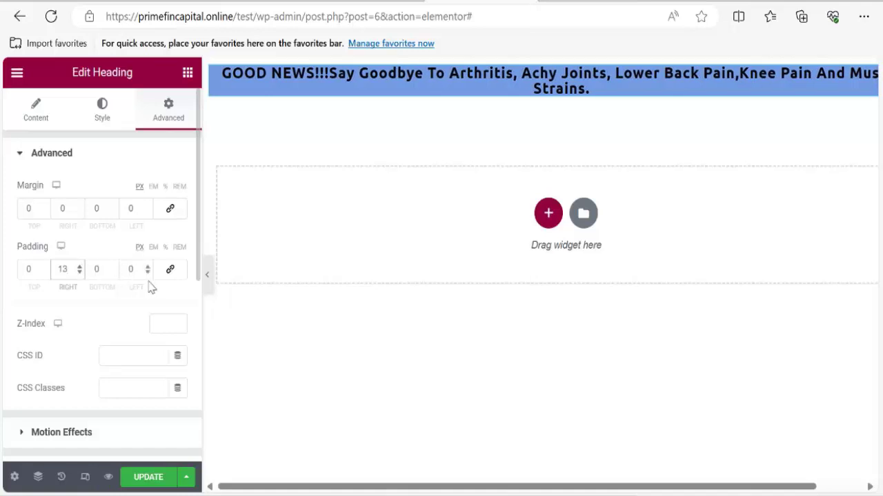
{"action": "left_click_drag", "start_coordinate": [146, 272], "coordinate": [147, 272]}
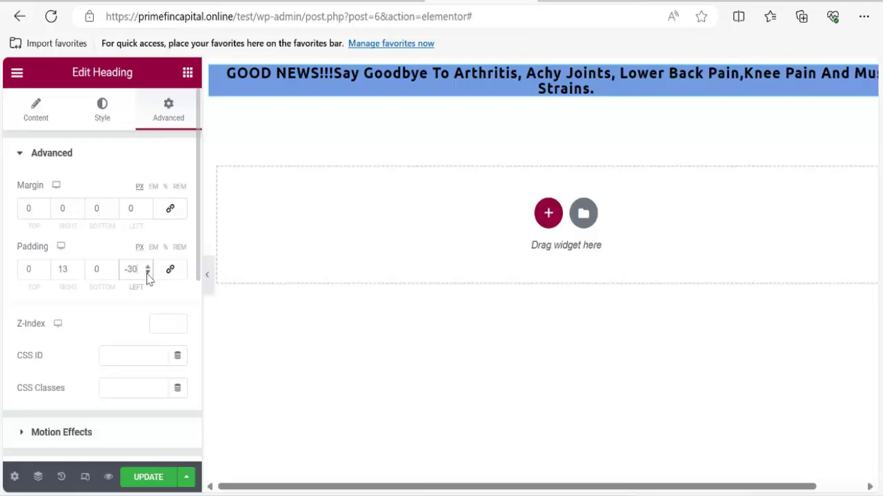
{"action": "left_click_drag", "start_coordinate": [147, 275], "coordinate": [146, 275]}
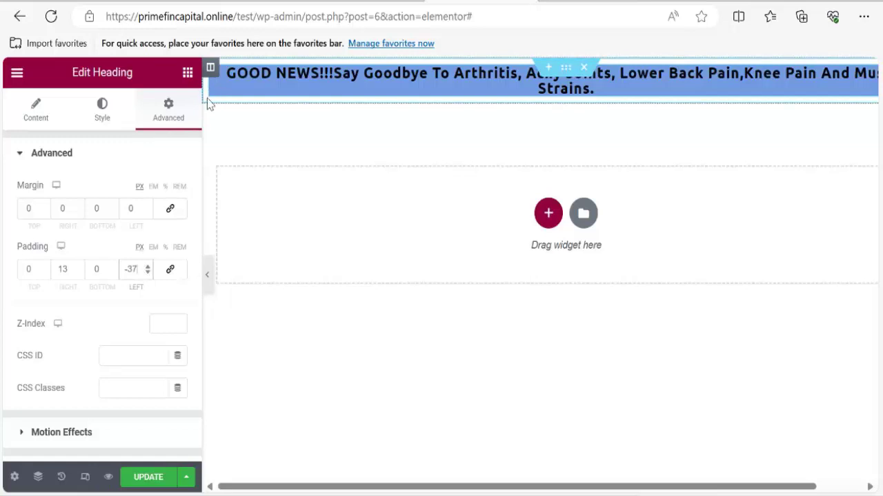
Clear the left padding to 0 and enter 25 px for both left and right margins.
{"action": "double_click", "coordinate": [143, 268]}
{"action": "key", "text": "BackSpace"}
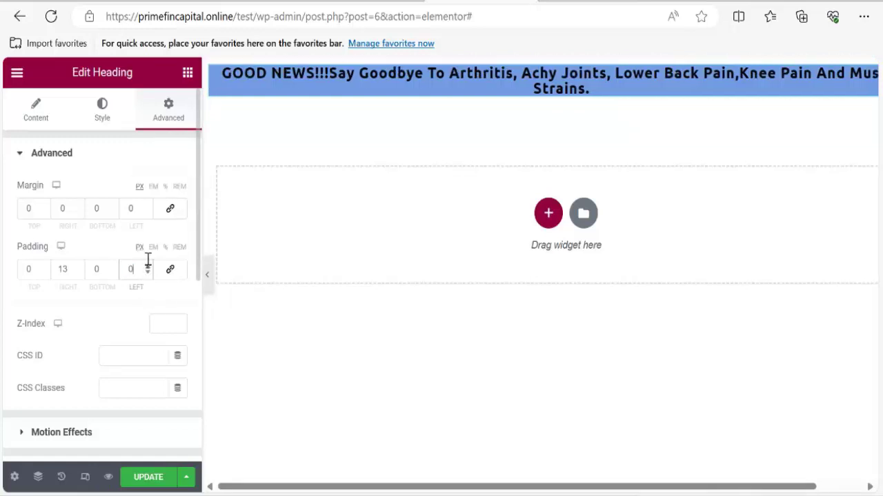
{"action": "left_click", "coordinate": [147, 209]}
{"action": "type", "text": "1"}
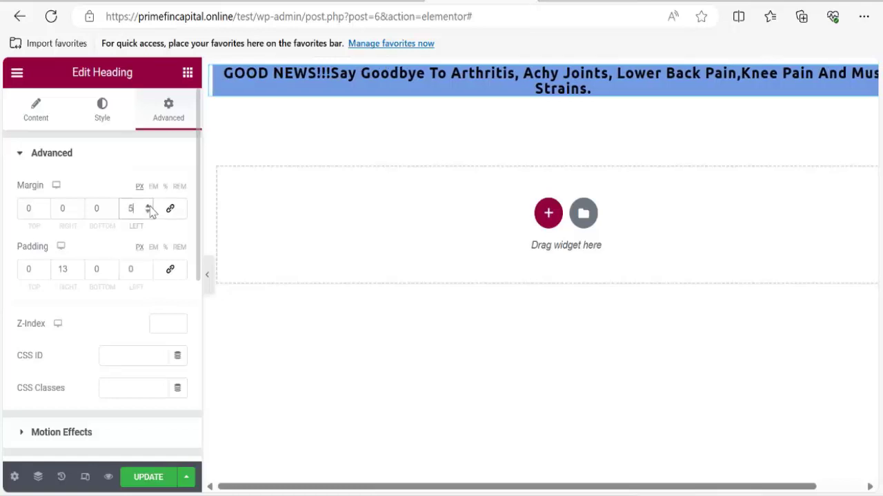
{"action": "type", "text": "9"}
{"action": "left_click", "coordinate": [147, 206]}
{"action": "left_click", "coordinate": [147, 205]}
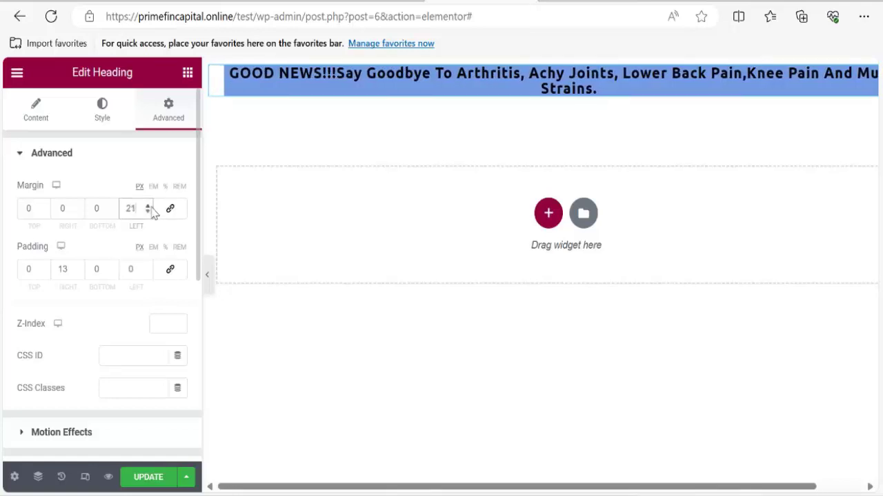
{"action": "left_click", "coordinate": [146, 205]}
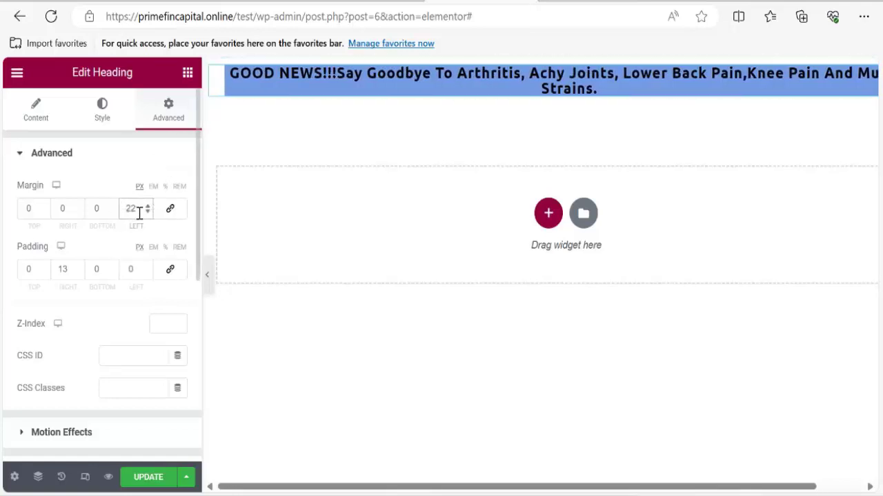
{"action": "key", "text": "ctrl+a"}
{"action": "type", "text": "25"}
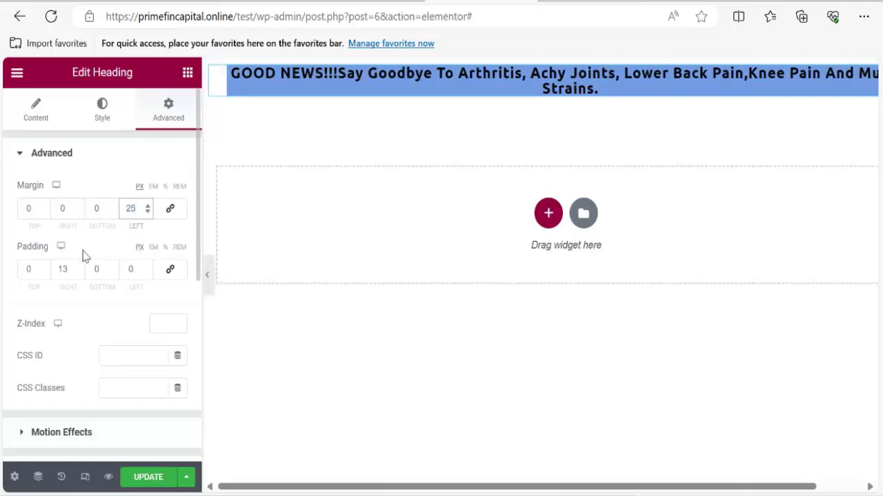
{"action": "left_click", "coordinate": [64, 211]}
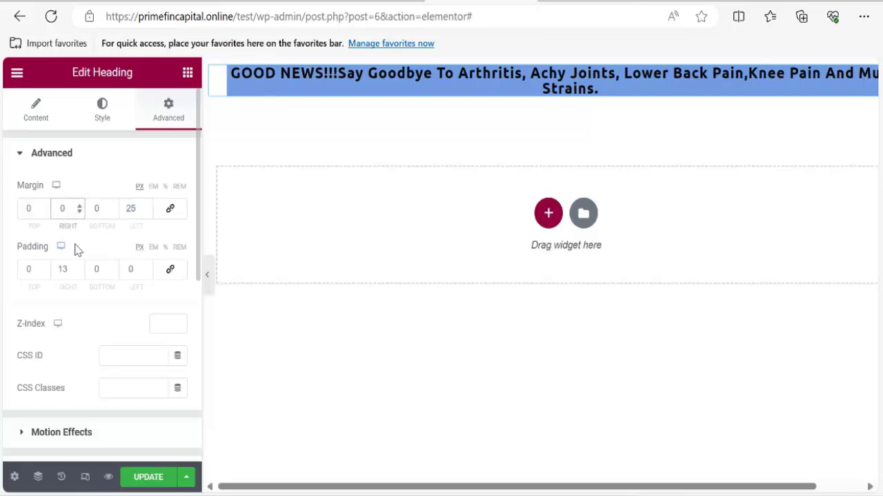
{"action": "type", "text": "25"}
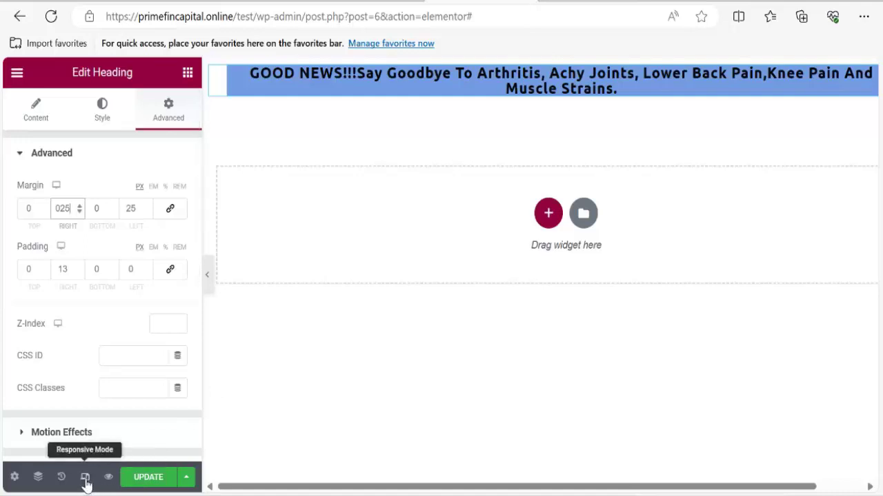
Switch to the Mobile preview and open the heading's Style > Typography settings.
{"action": "left_click", "coordinate": [84, 477]}
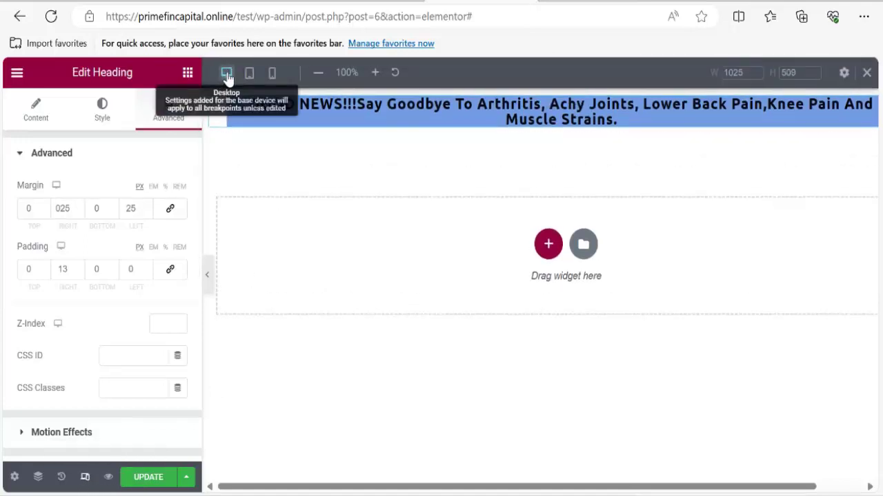
{"action": "left_click", "coordinate": [273, 76]}
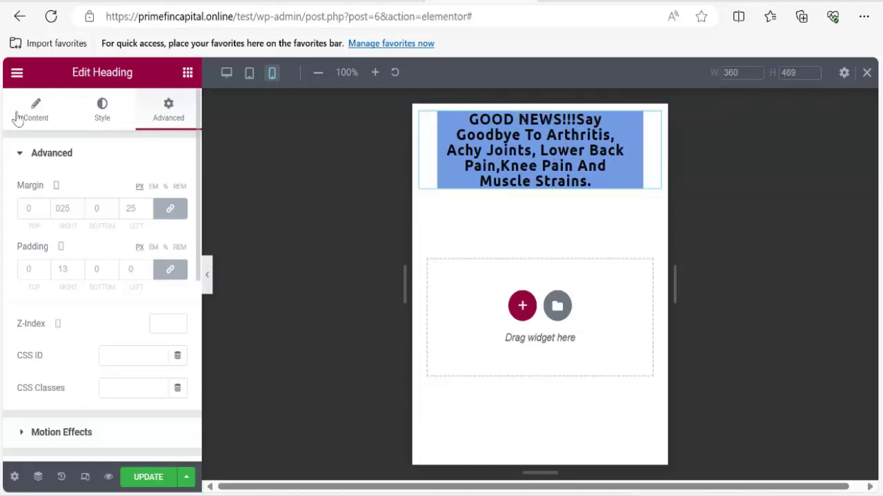
{"action": "left_click", "coordinate": [42, 128]}
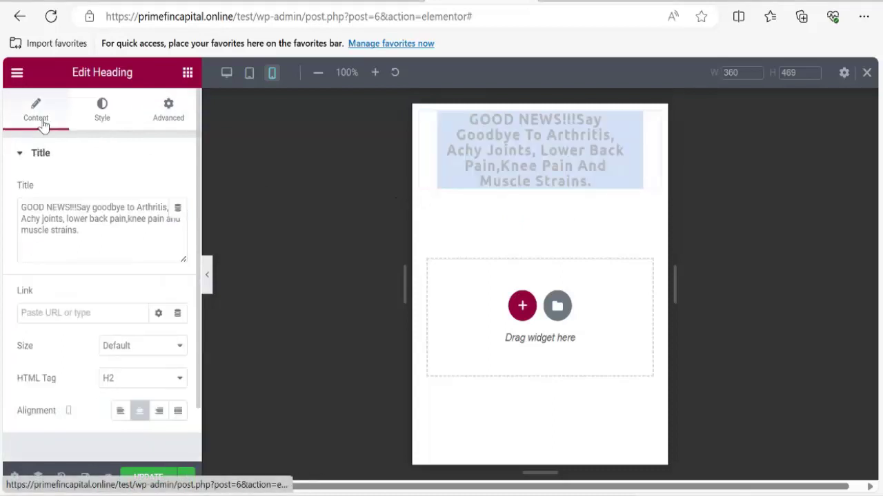
{"action": "left_click", "coordinate": [104, 121]}
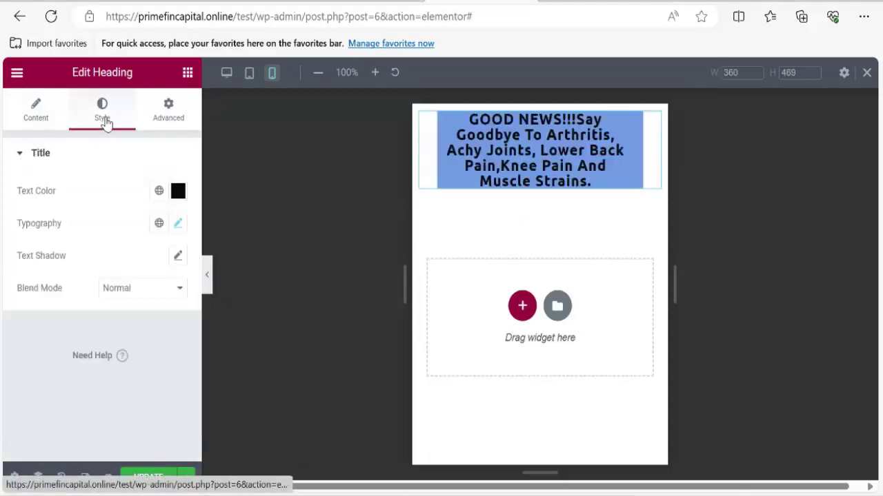
{"action": "left_click", "coordinate": [178, 225]}
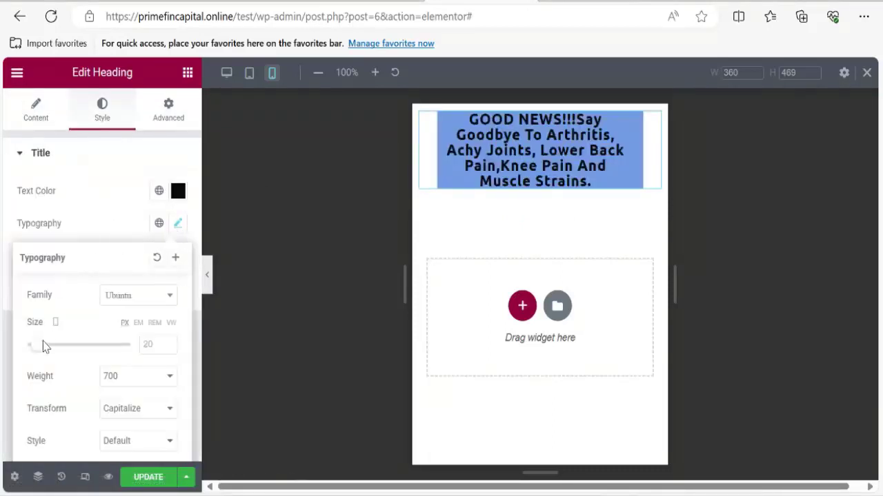
Set the mobile heading size to 28 and line height to 1.3, then return to Desktop.
{"action": "left_click_drag", "start_coordinate": [37, 346], "coordinate": [41, 352]}
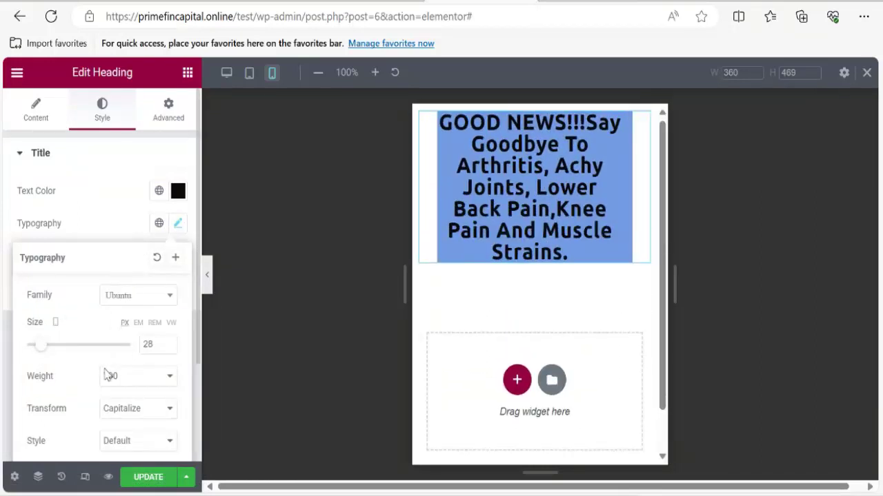
{"action": "scroll", "coordinate": [109, 376], "scroll_direction": "down", "scroll_amount": 2}
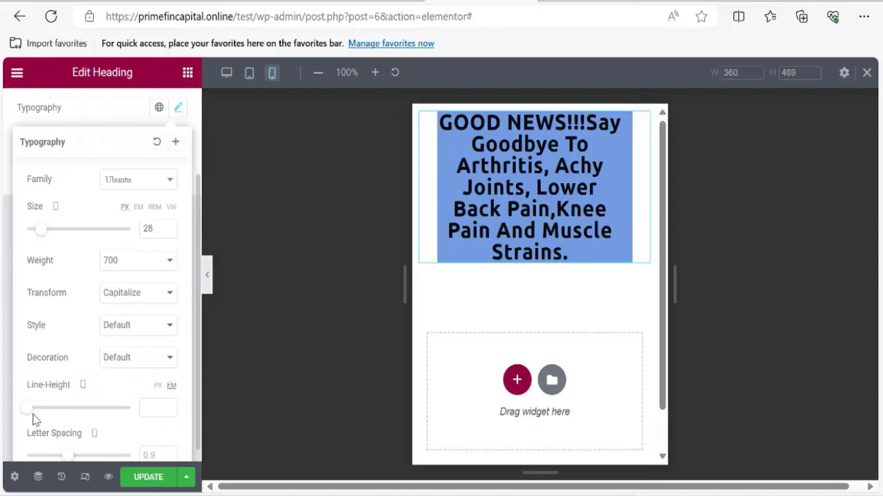
{"action": "left_click_drag", "start_coordinate": [27, 413], "coordinate": [40, 418]}
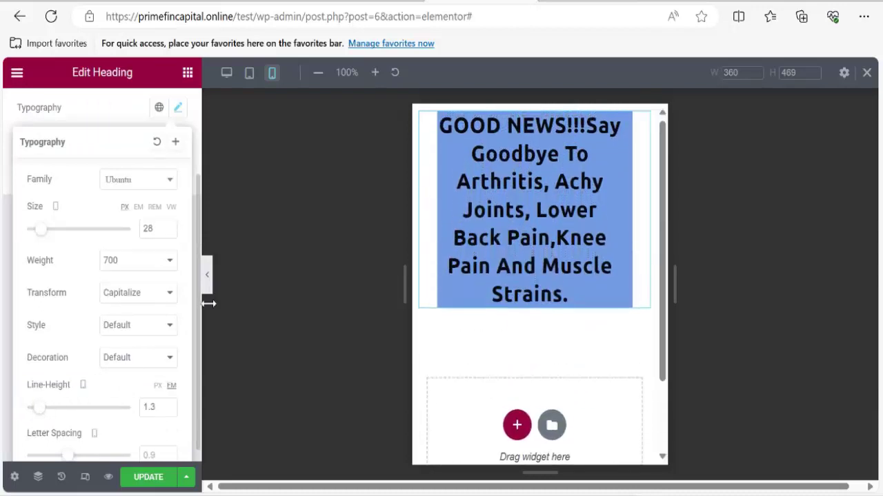
{"action": "scroll", "coordinate": [538, 193], "scroll_direction": "down", "scroll_amount": 2}
{"action": "scroll", "coordinate": [550, 182], "scroll_direction": "up", "scroll_amount": 1}
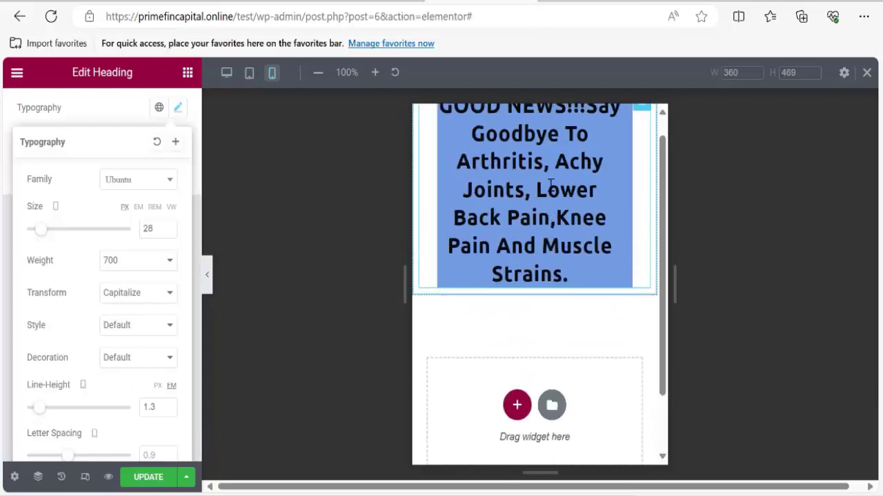
{"action": "scroll", "coordinate": [550, 182], "scroll_direction": "up", "scroll_amount": 1}
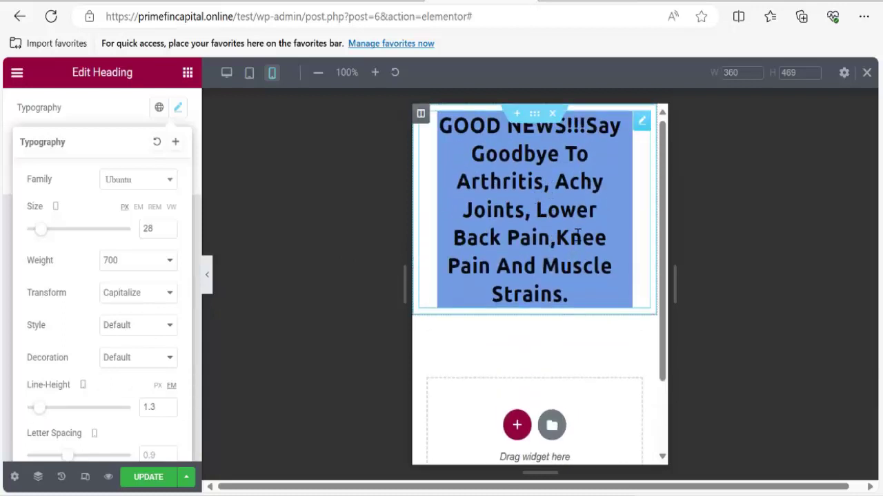
{"action": "scroll", "coordinate": [566, 221], "scroll_direction": "down", "scroll_amount": 2}
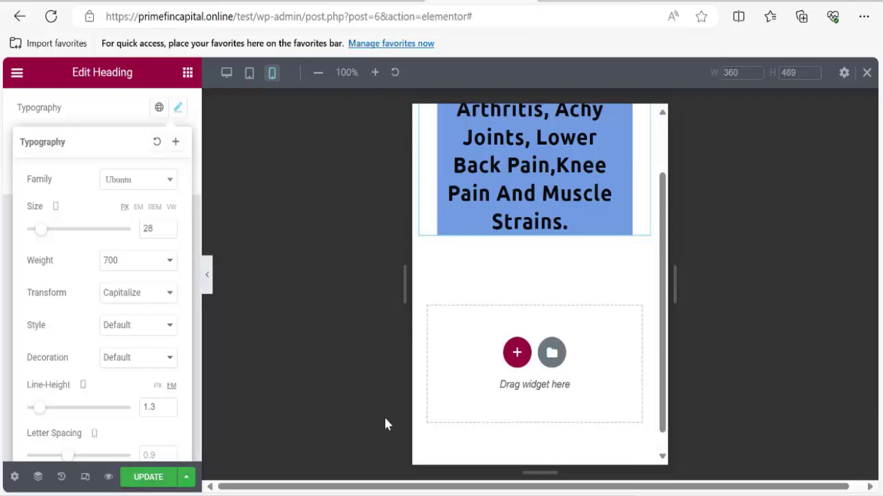
{"action": "left_click", "coordinate": [226, 72]}
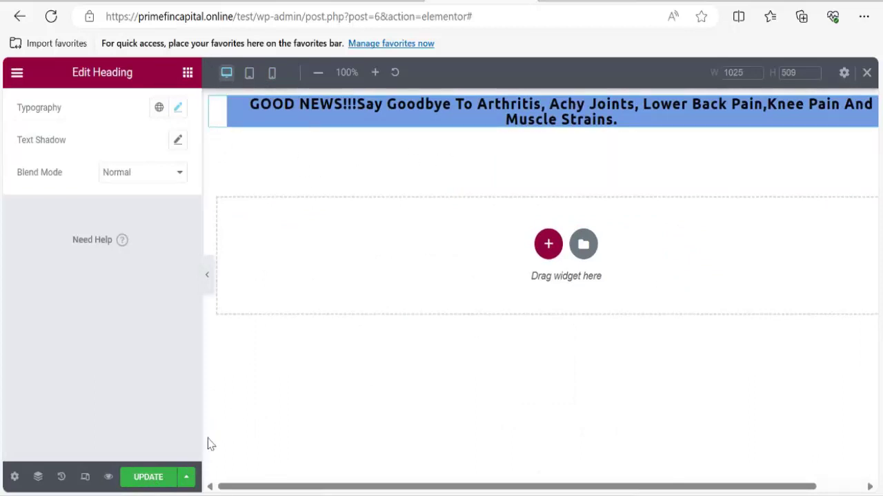
Update the stress page, then copy the massager intro text from the yogafitts reference page.
{"action": "left_click", "coordinate": [148, 477]}
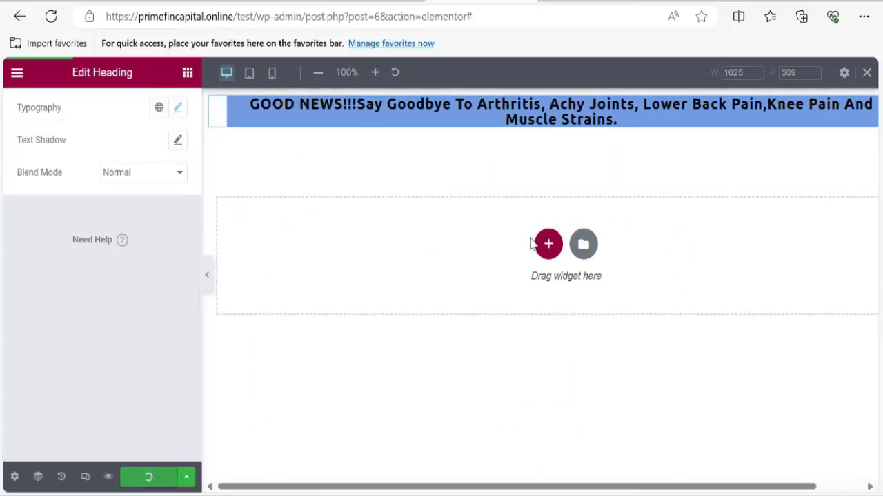
{"action": "left_click", "coordinate": [599, 2]}
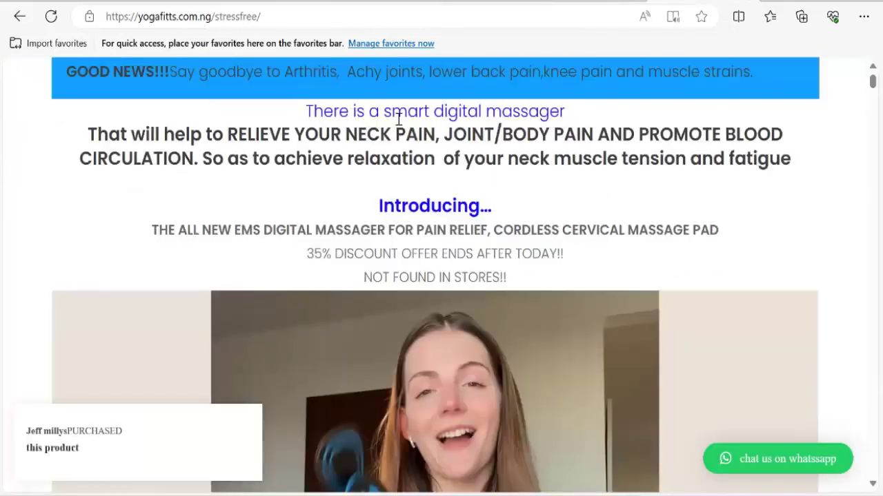
{"action": "left_click_drag", "start_coordinate": [306, 111], "coordinate": [699, 275]}
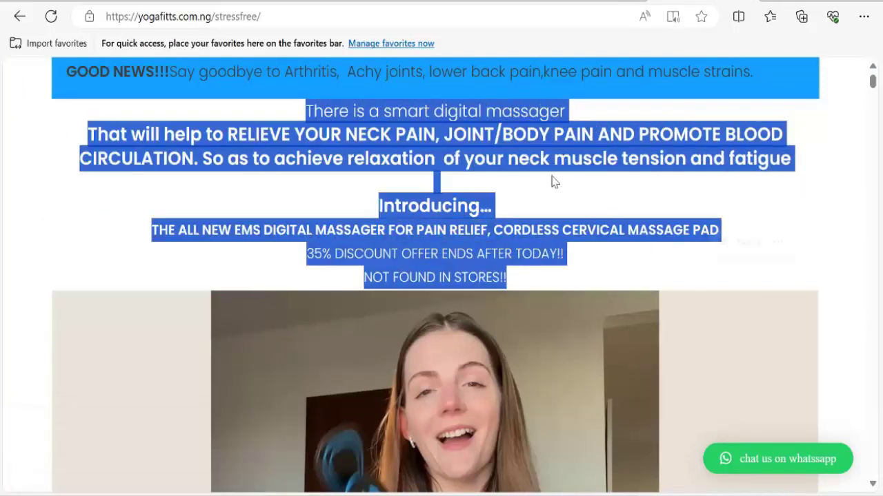
{"action": "right_click", "coordinate": [458, 144]}
{"action": "left_click", "coordinate": [498, 155]}
{"action": "left_click", "coordinate": [506, 5]}
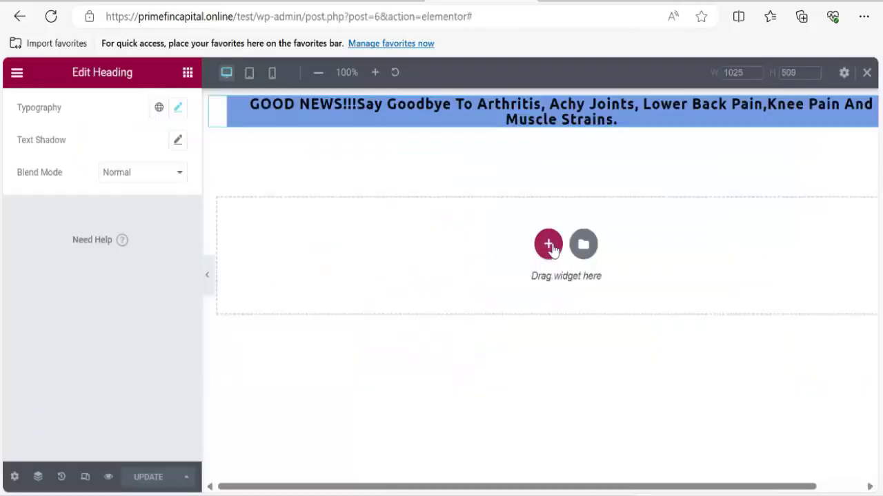
Add a single-column section below the heading with a Text Editor widget.
{"action": "left_click", "coordinate": [548, 244]}
{"action": "left_click", "coordinate": [366, 283]}
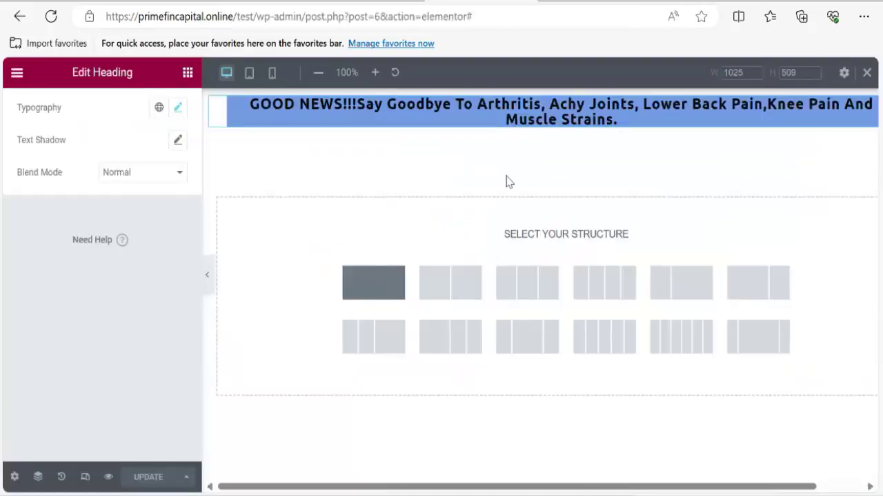
{"action": "left_click", "coordinate": [445, 158]}
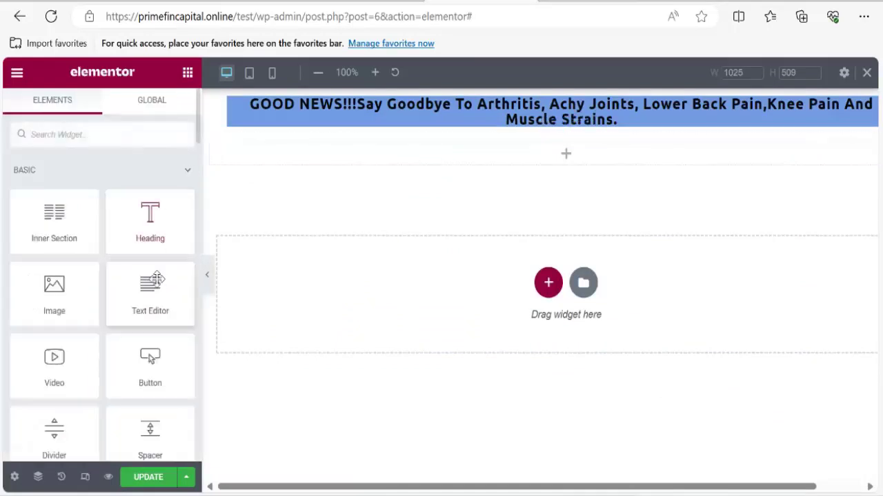
{"action": "left_click_drag", "start_coordinate": [142, 291], "coordinate": [567, 158]}
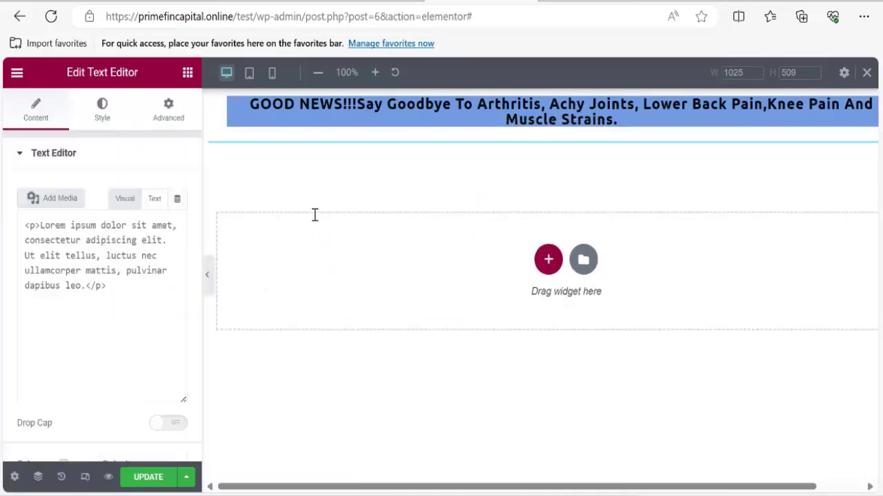
Replace the placeholder text with the pasted massager intro and open the widget's Style tab.
{"action": "key", "text": "ctrl+a"}
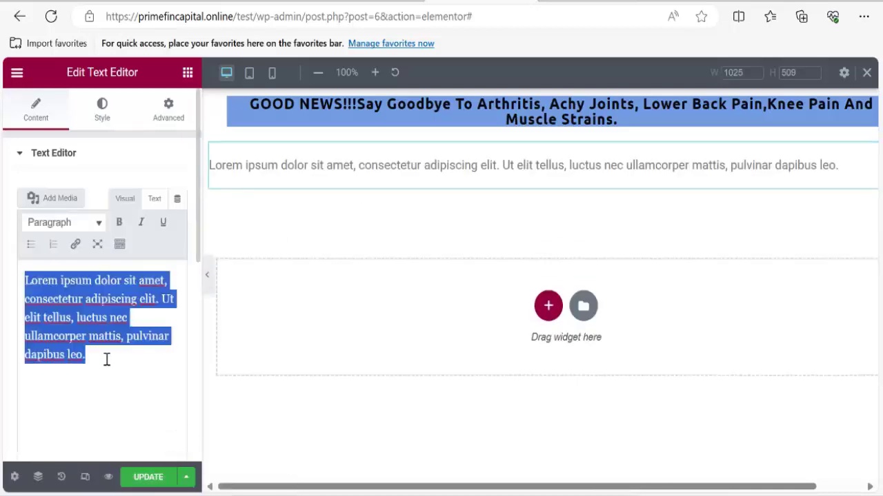
{"action": "key", "text": "ctrl+v"}
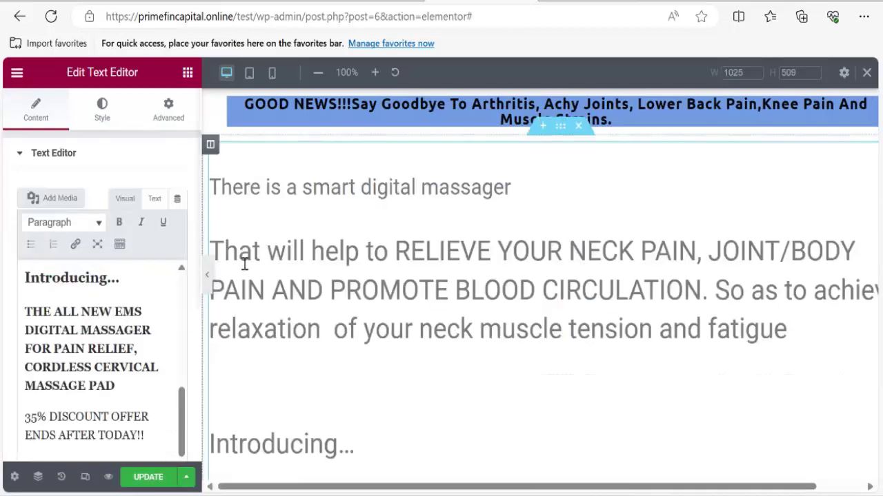
{"action": "scroll", "coordinate": [109, 373], "scroll_direction": "down", "scroll_amount": 1}
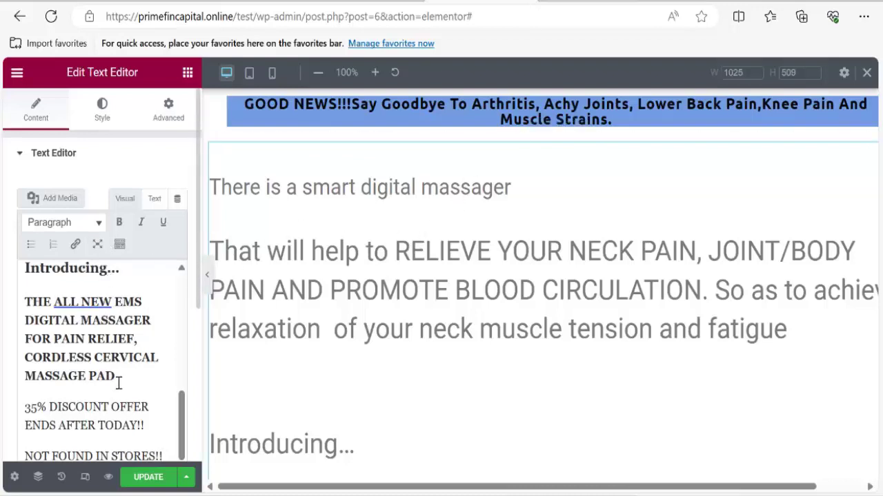
{"action": "scroll", "coordinate": [116, 379], "scroll_direction": "up", "scroll_amount": 3}
{"action": "scroll", "coordinate": [116, 376], "scroll_direction": "up", "scroll_amount": 3}
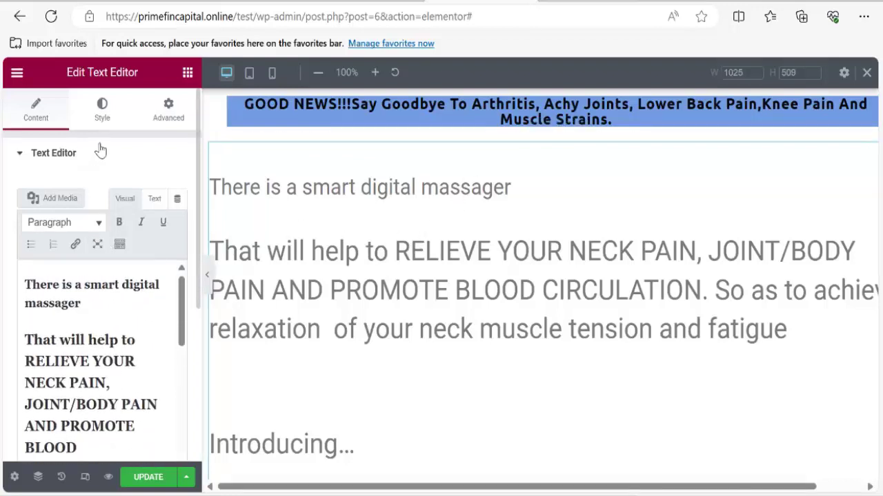
{"action": "left_click", "coordinate": [102, 118]}
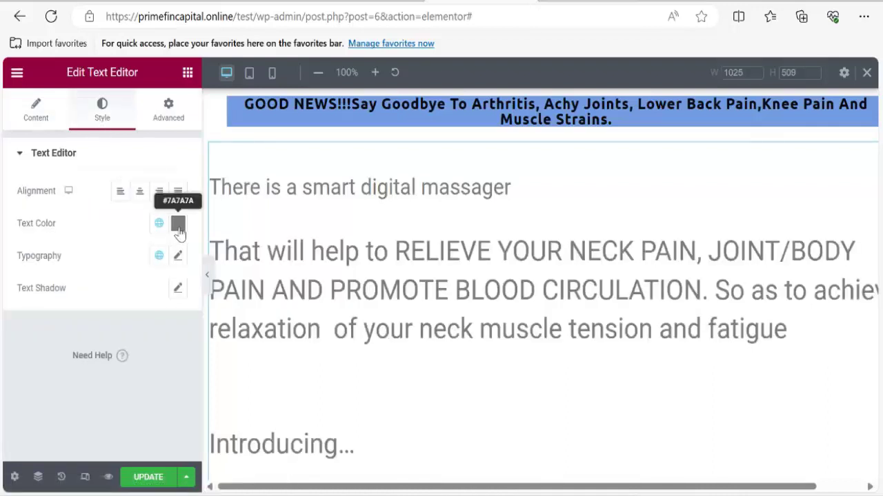
Make the intro text near-black and centre-align it.
{"action": "left_click", "coordinate": [178, 225]}
{"action": "mouse_move", "coordinate": [104, 349]}
{"action": "left_mouse_down"}
{"action": "mouse_move", "coordinate": [117, 393]}
{"action": "mouse_move", "coordinate": [145, 406]}
{"action": "left_mouse_up"}
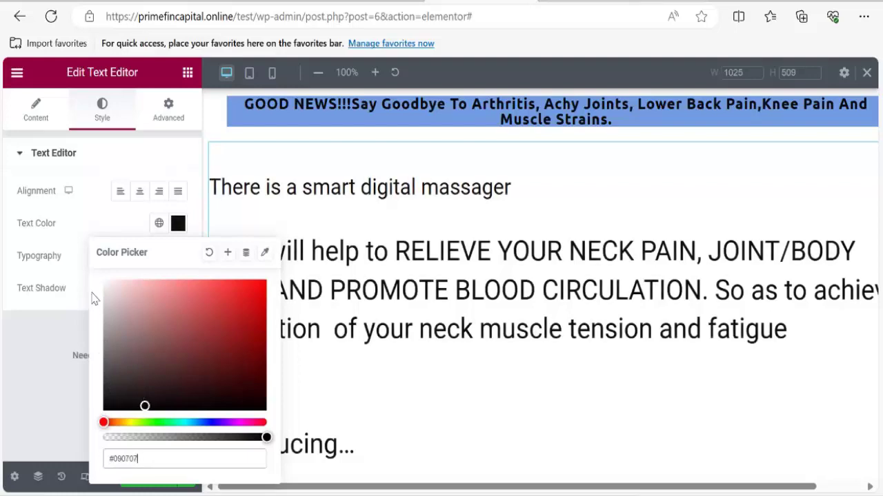
{"action": "left_click", "coordinate": [140, 192]}
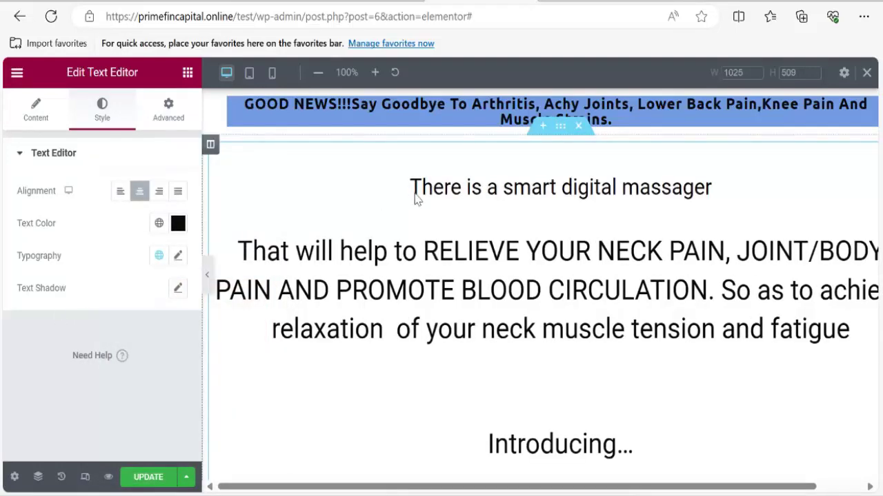
{"action": "scroll", "coordinate": [415, 199], "scroll_direction": "down", "scroll_amount": 5}
{"action": "scroll", "coordinate": [629, 192], "scroll_direction": "up", "scroll_amount": 4}
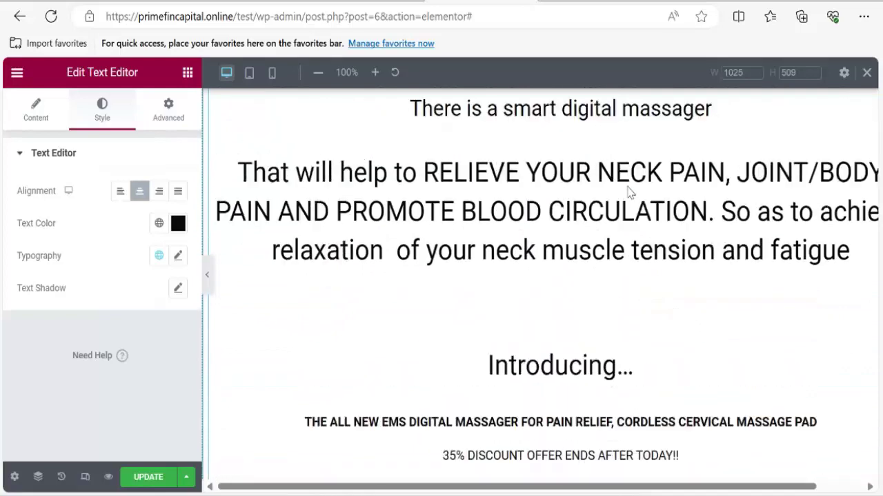
{"action": "scroll", "coordinate": [629, 192], "scroll_direction": "up", "scroll_amount": 1}
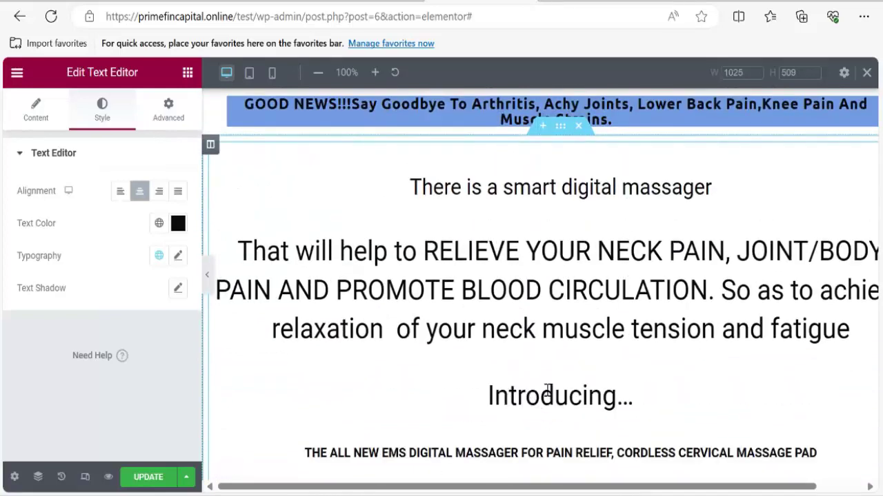
{"action": "scroll", "coordinate": [542, 403], "scroll_direction": "down", "scroll_amount": 2}
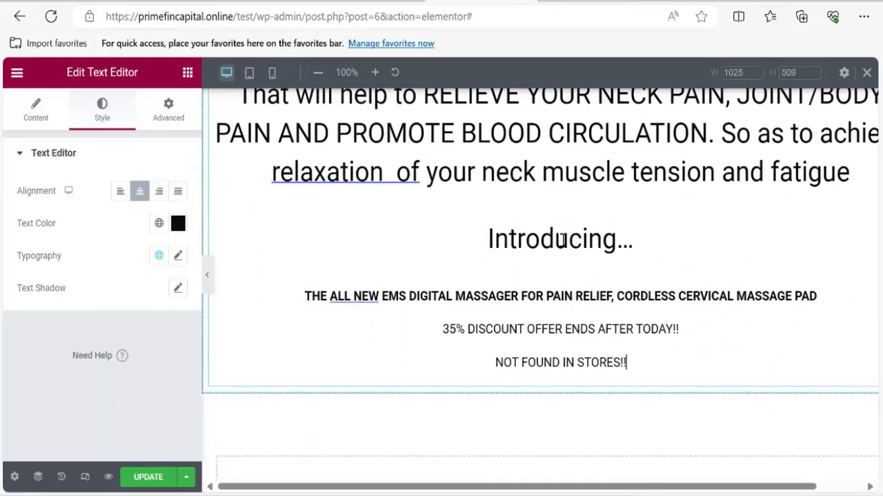
{"action": "scroll", "coordinate": [560, 330], "scroll_direction": "down", "scroll_amount": 1}
{"action": "scroll", "coordinate": [473, 213], "scroll_direction": "up", "scroll_amount": 3}
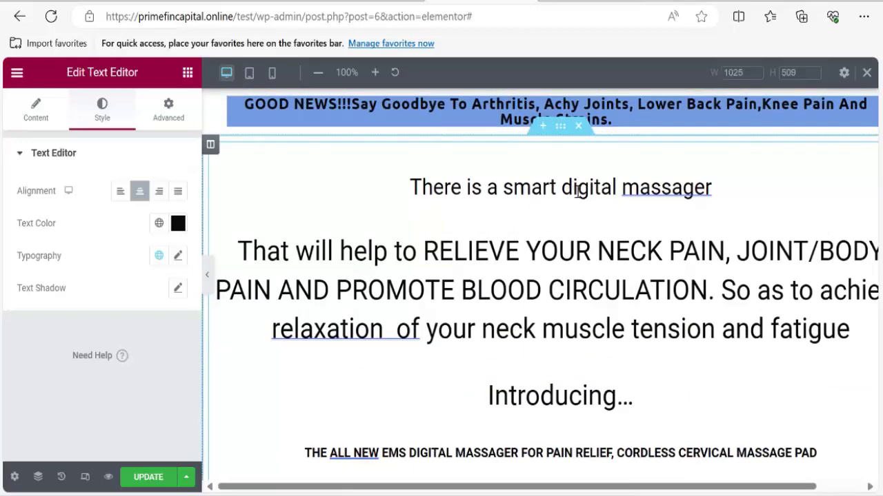
Return to the text's Content settings and briefly check the reference sales page.
{"action": "left_click", "coordinate": [750, 192]}
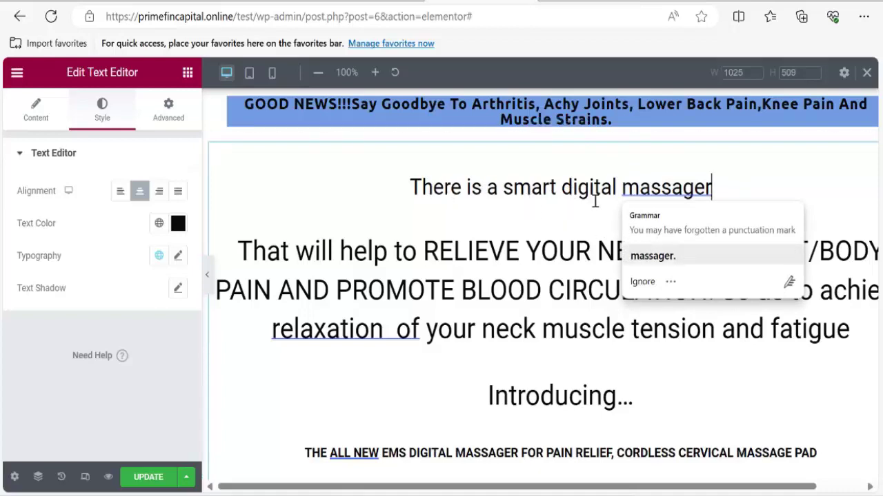
{"action": "left_click", "coordinate": [37, 115]}
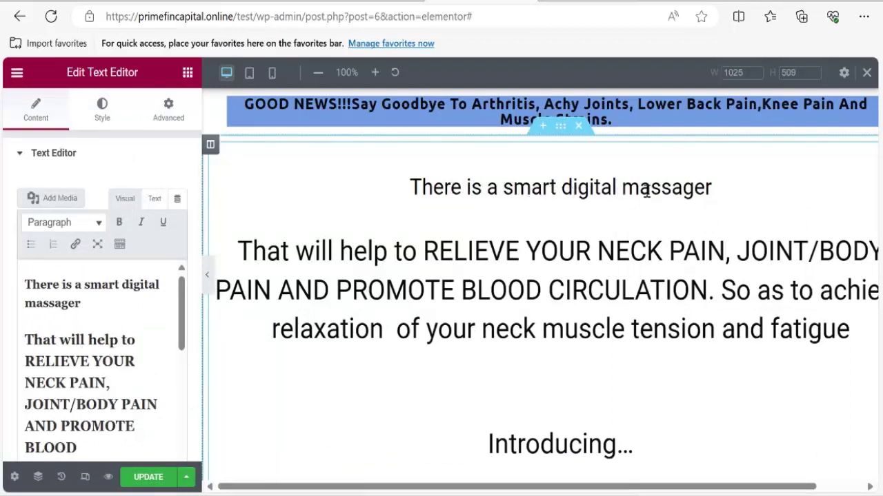
{"action": "key", "text": "alt+Tab"}
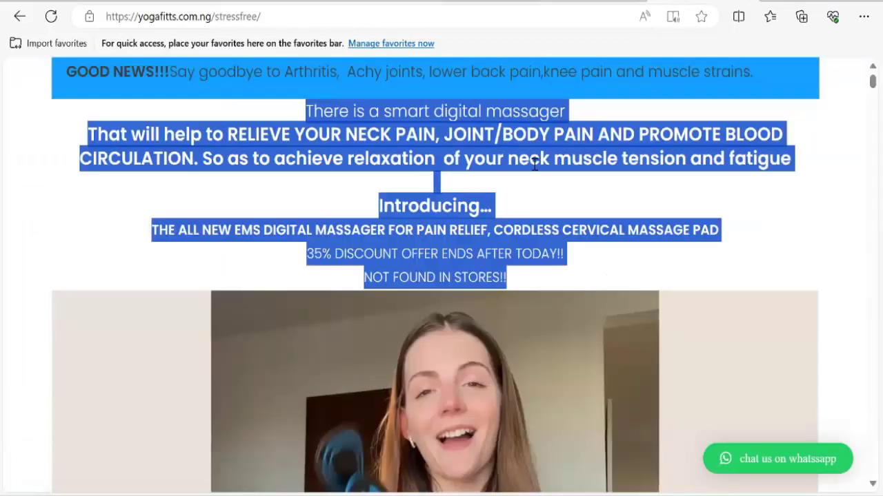
{"action": "left_click", "coordinate": [469, 143]}
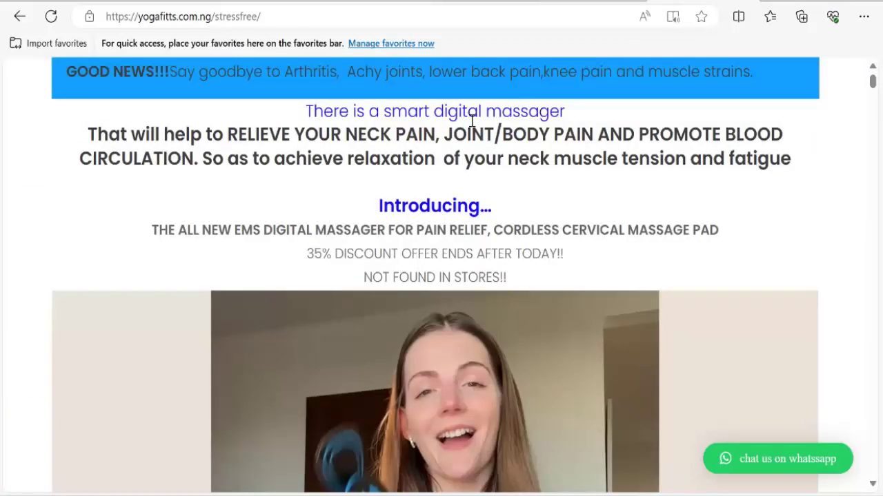
{"action": "key", "text": "alt+Tab"}
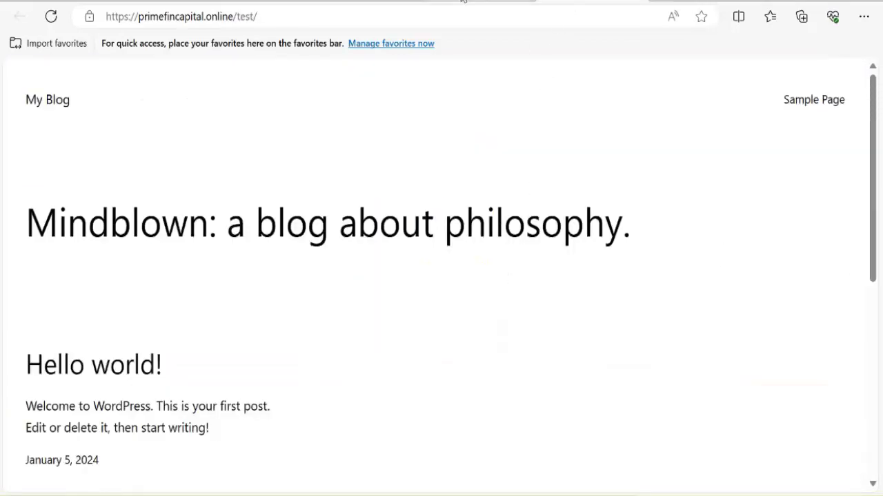
{"action": "key", "text": "alt+Tab"}
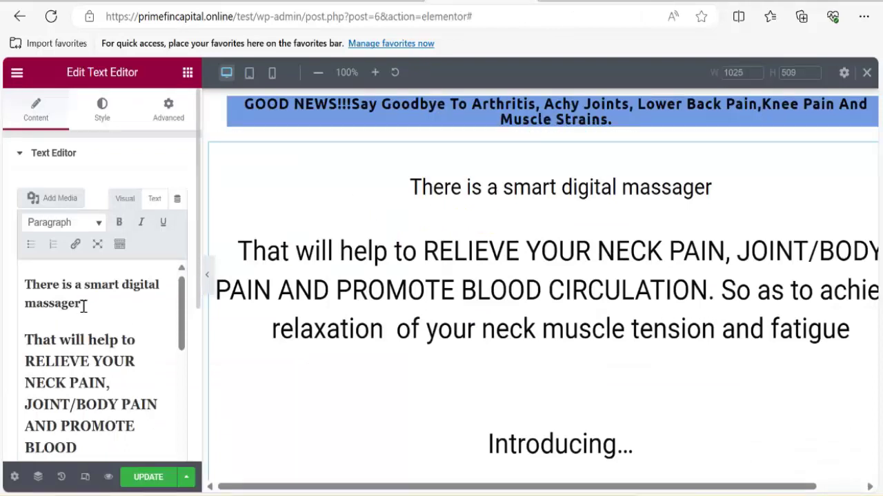
Colour the line 'There is a smart digital massager' blue.
{"action": "left_click_drag", "start_coordinate": [83, 306], "coordinate": [21, 289]}
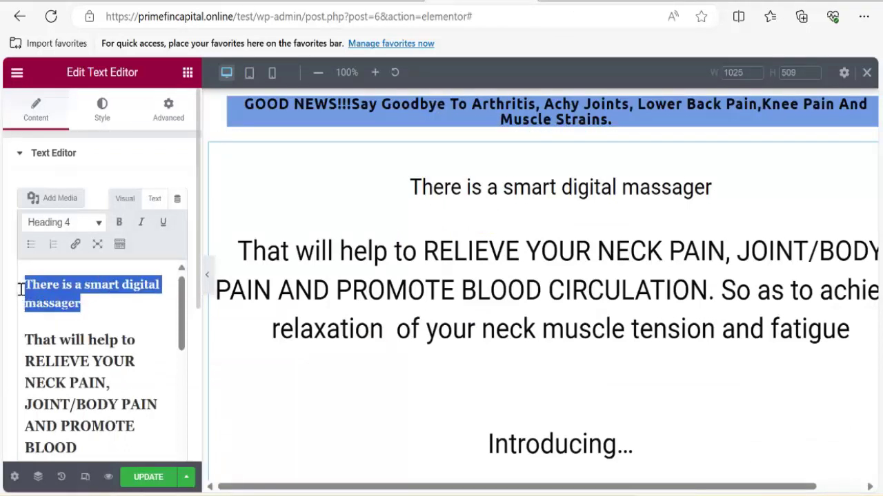
{"action": "left_click", "coordinate": [119, 244]}
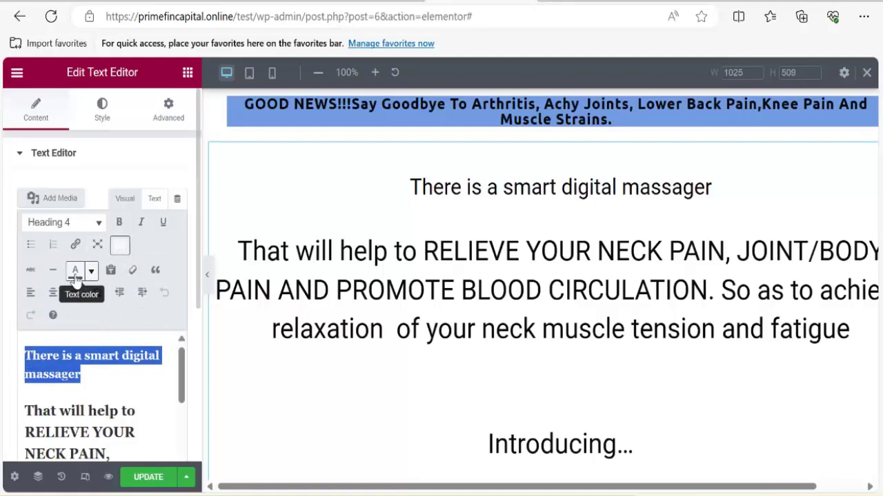
{"action": "left_click", "coordinate": [75, 276]}
{"action": "left_click", "coordinate": [90, 271]}
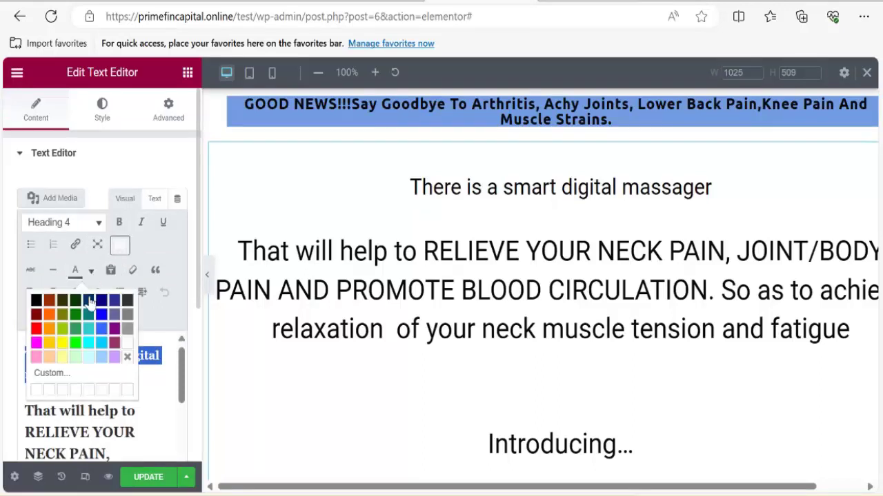
{"action": "left_click", "coordinate": [100, 319]}
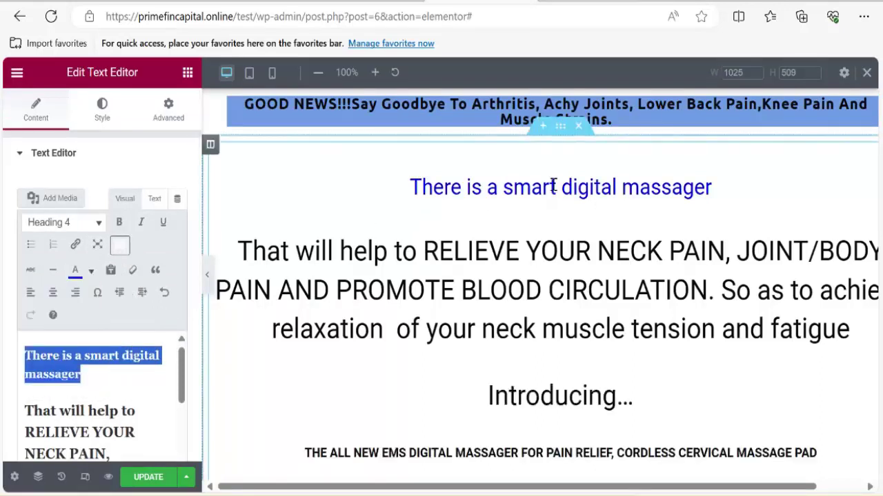
{"action": "left_click", "coordinate": [557, 247]}
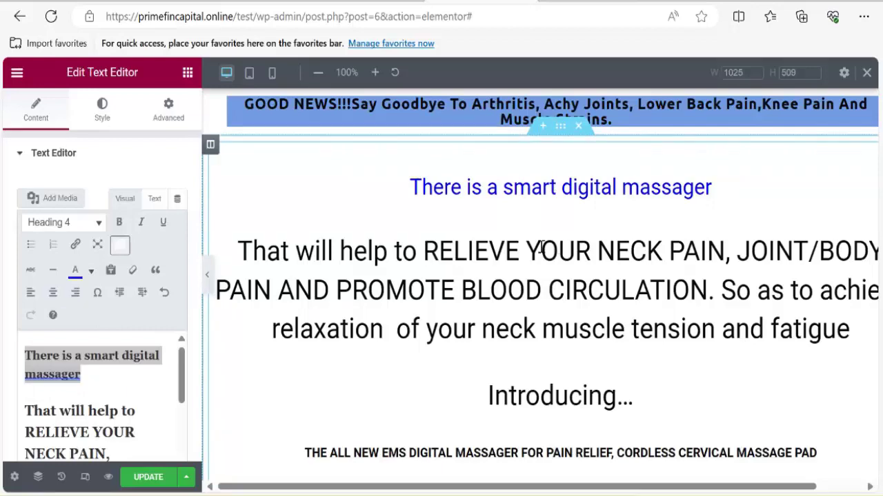
Select the 'Introducing…' line in the editor text and colour it red.
{"action": "scroll", "coordinate": [541, 247], "scroll_direction": "down", "scroll_amount": 2}
{"action": "left_click_drag", "start_coordinate": [633, 241], "coordinate": [467, 246]}
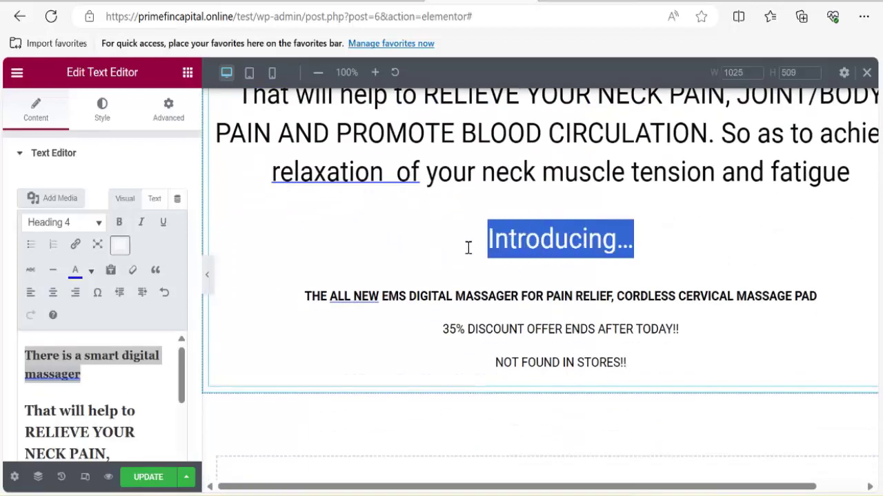
{"action": "left_click", "coordinate": [90, 272]}
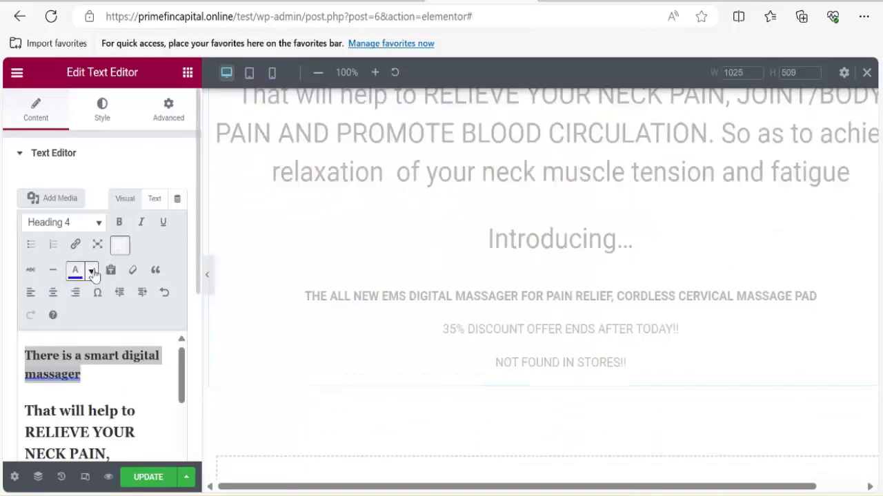
{"action": "left_click", "coordinate": [102, 336]}
{"action": "left_click", "coordinate": [94, 432]}
{"action": "scroll", "coordinate": [91, 406], "scroll_direction": "down", "scroll_amount": 2}
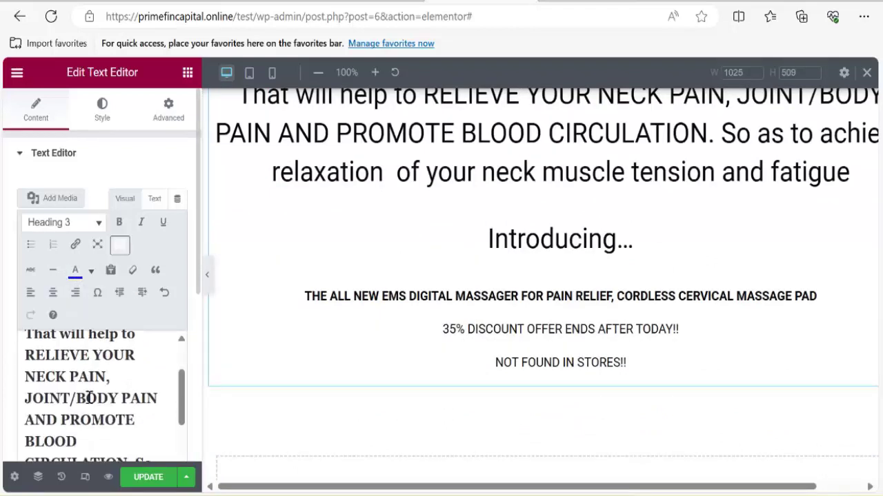
{"action": "scroll", "coordinate": [90, 394], "scroll_direction": "up", "scroll_amount": 2}
{"action": "scroll", "coordinate": [89, 393], "scroll_direction": "down", "scroll_amount": 5}
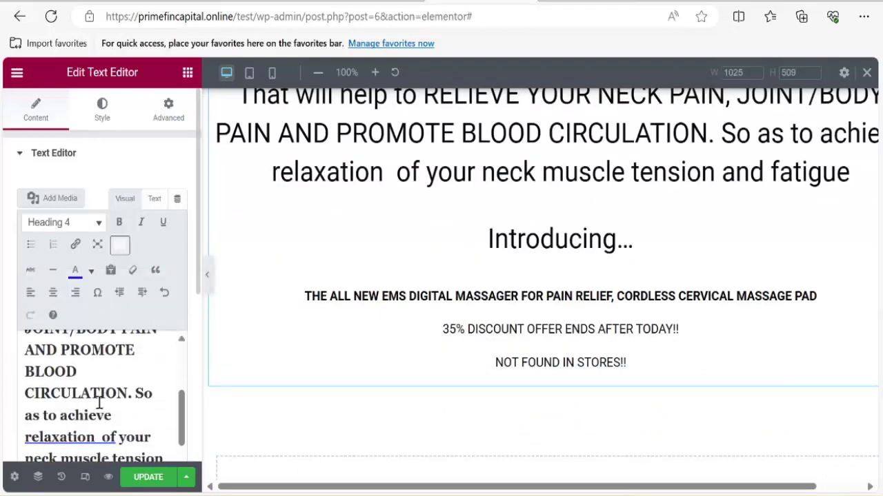
{"action": "left_click_drag", "start_coordinate": [126, 402], "coordinate": [4, 391]}
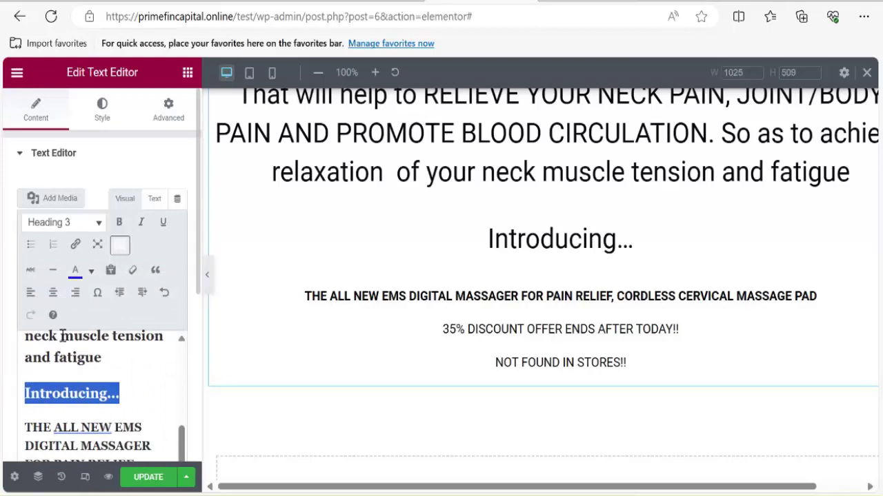
{"action": "left_click", "coordinate": [91, 270]}
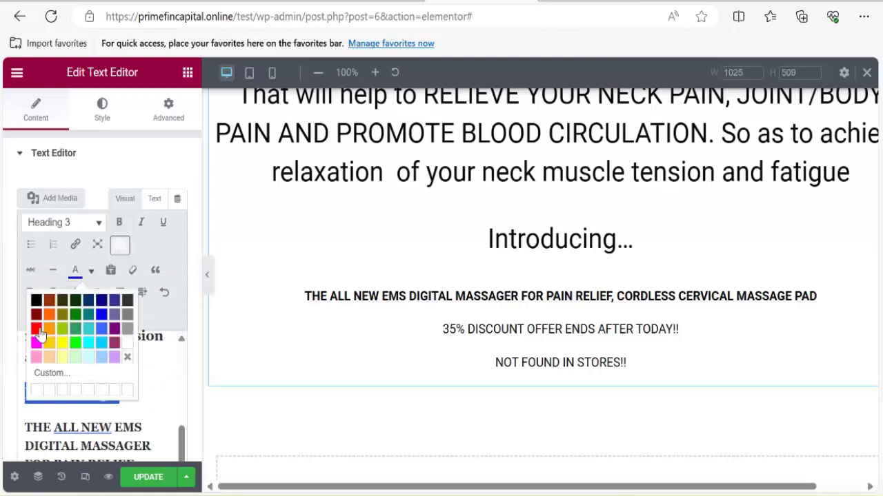
{"action": "left_click", "coordinate": [38, 330]}
{"action": "scroll", "coordinate": [616, 220], "scroll_direction": "up", "scroll_amount": 2}
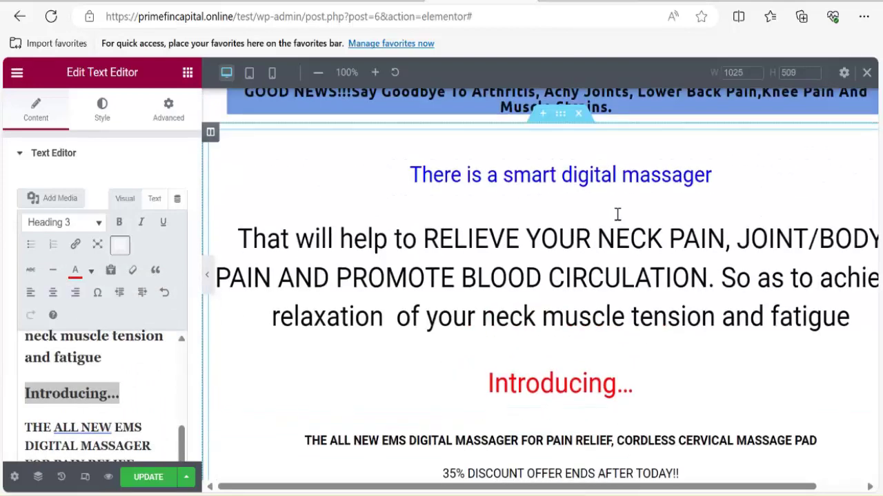
{"action": "scroll", "coordinate": [617, 215], "scroll_direction": "down", "scroll_amount": 5}
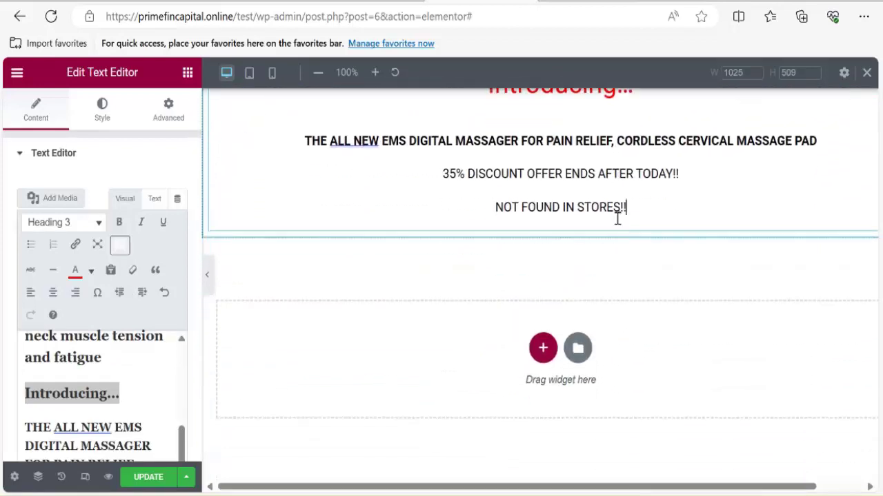
{"action": "left_click", "coordinate": [625, 211]}
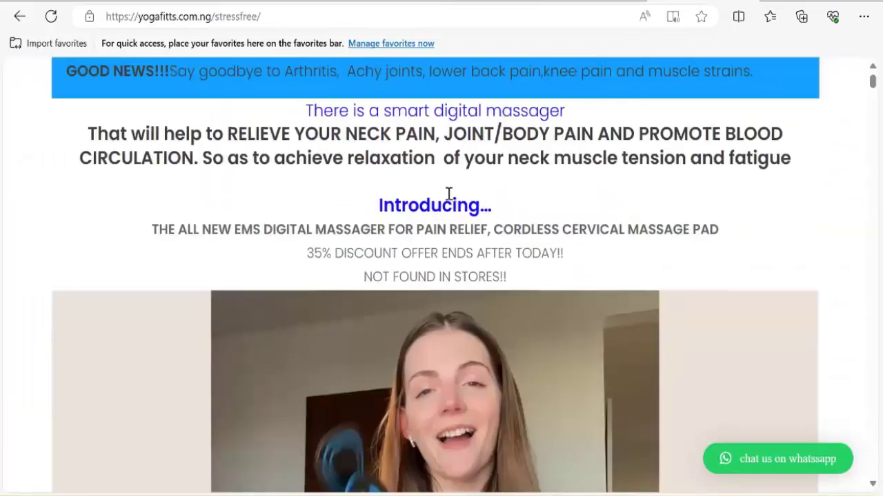
Scroll the yogafitts reference page and pause its video.
{"action": "scroll", "coordinate": [423, 223], "scroll_direction": "down", "scroll_amount": 7}
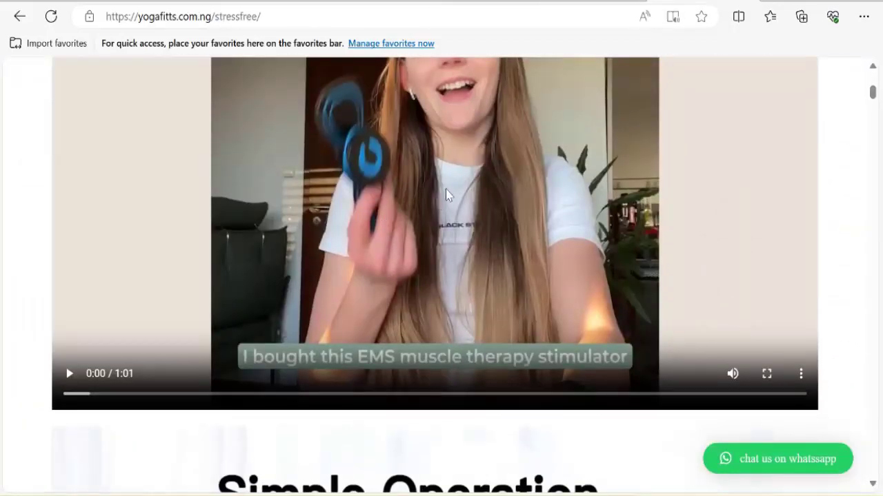
{"action": "scroll", "coordinate": [490, 183], "scroll_direction": "down", "scroll_amount": 1}
{"action": "scroll", "coordinate": [471, 197], "scroll_direction": "up", "scroll_amount": 3}
{"action": "right_click", "coordinate": [473, 201]}
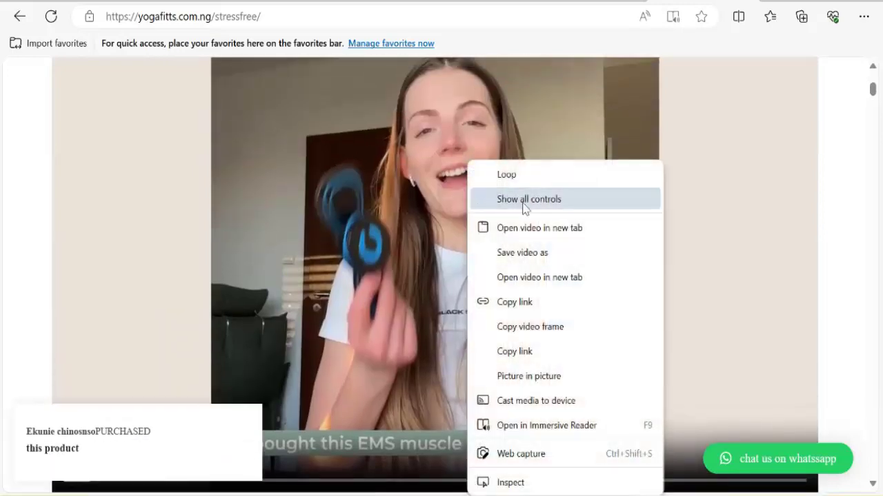
{"action": "scroll", "coordinate": [223, 256], "scroll_direction": "up", "scroll_amount": 3}
{"action": "scroll", "coordinate": [218, 312], "scroll_direction": "down", "scroll_amount": 3}
{"action": "scroll", "coordinate": [219, 312], "scroll_direction": "down", "scroll_amount": 4}
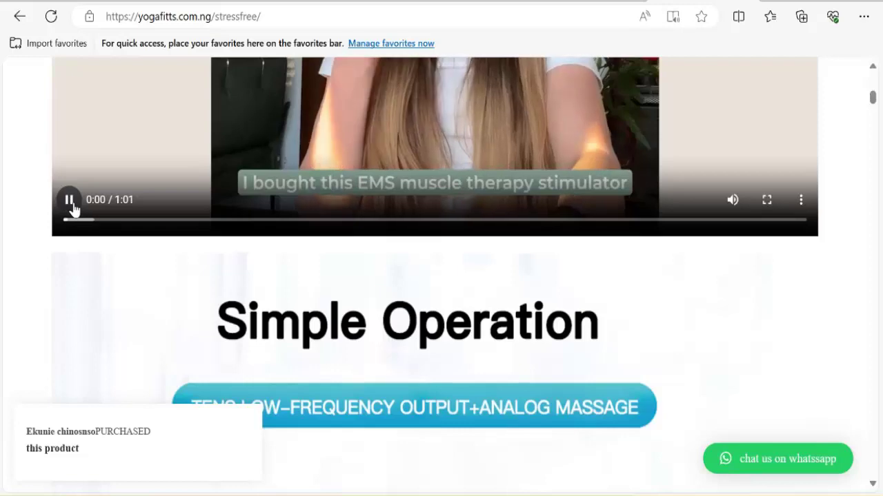
{"action": "left_click", "coordinate": [72, 206]}
{"action": "scroll", "coordinate": [353, 190], "scroll_direction": "up", "scroll_amount": 4}
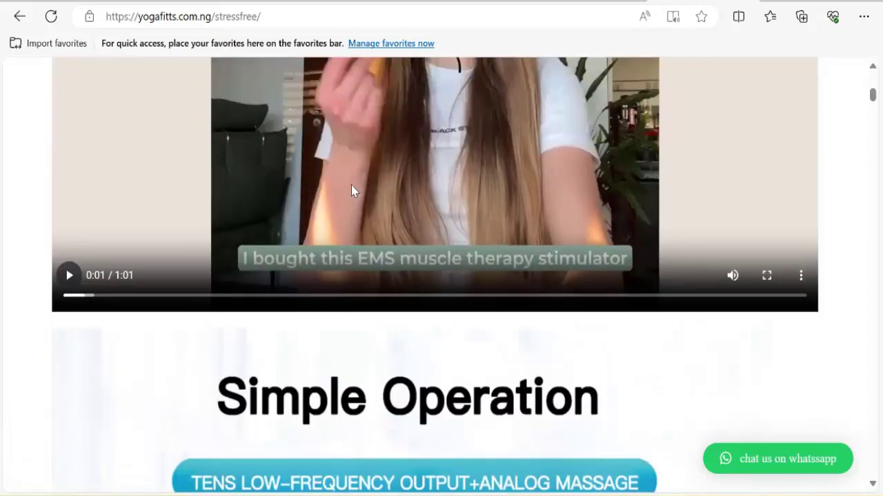
{"action": "scroll", "coordinate": [481, 177], "scroll_direction": "up", "scroll_amount": 3}
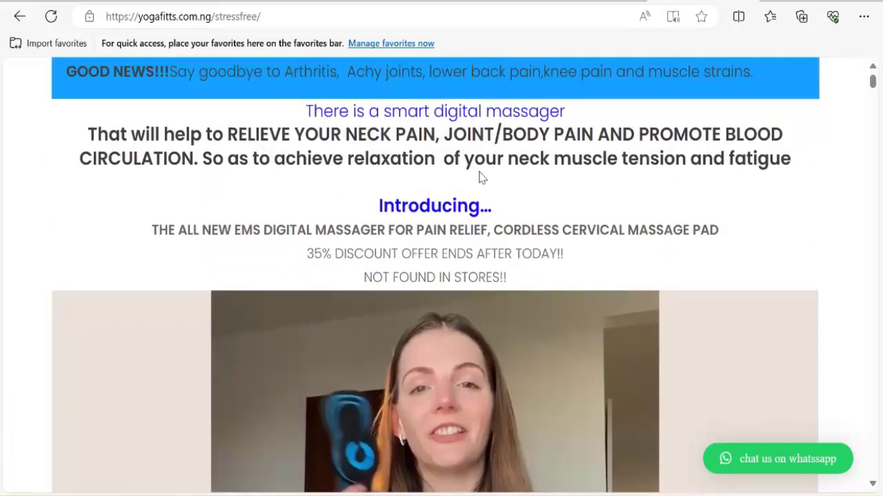
{"action": "scroll", "coordinate": [478, 177], "scroll_direction": "down", "scroll_amount": 10}
{"action": "scroll", "coordinate": [519, 203], "scroll_direction": "up", "scroll_amount": 5}
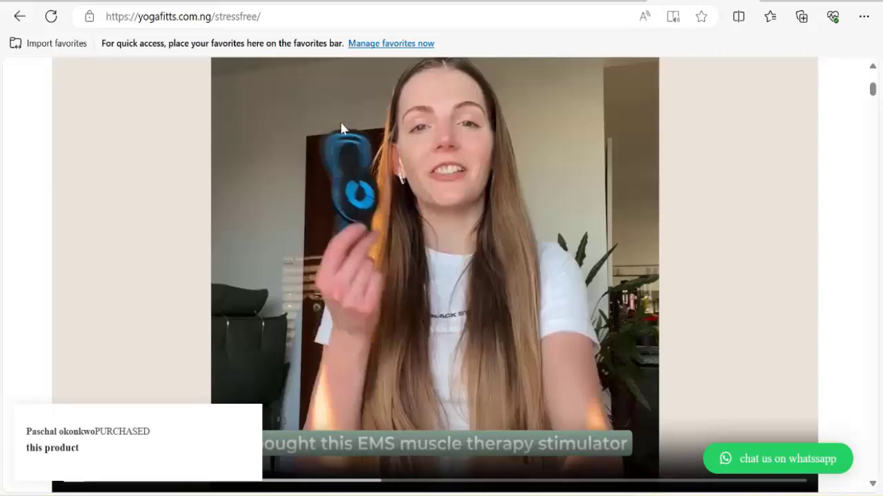
Open the video's extra playback options and scroll down to the countdown offer.
{"action": "scroll", "coordinate": [440, 192], "scroll_direction": "down", "scroll_amount": 3}
{"action": "scroll", "coordinate": [471, 188], "scroll_direction": "down", "scroll_amount": 3}
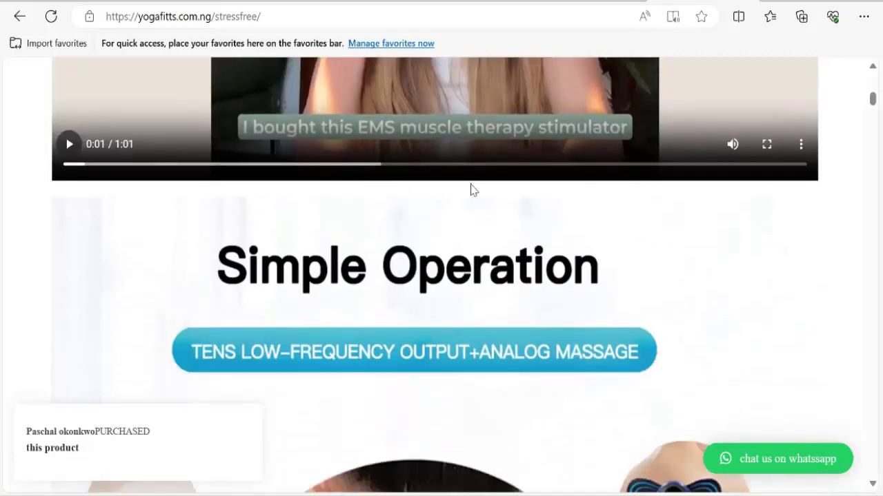
{"action": "scroll", "coordinate": [464, 196], "scroll_direction": "up", "scroll_amount": 2}
{"action": "scroll", "coordinate": [461, 153], "scroll_direction": "up", "scroll_amount": 2}
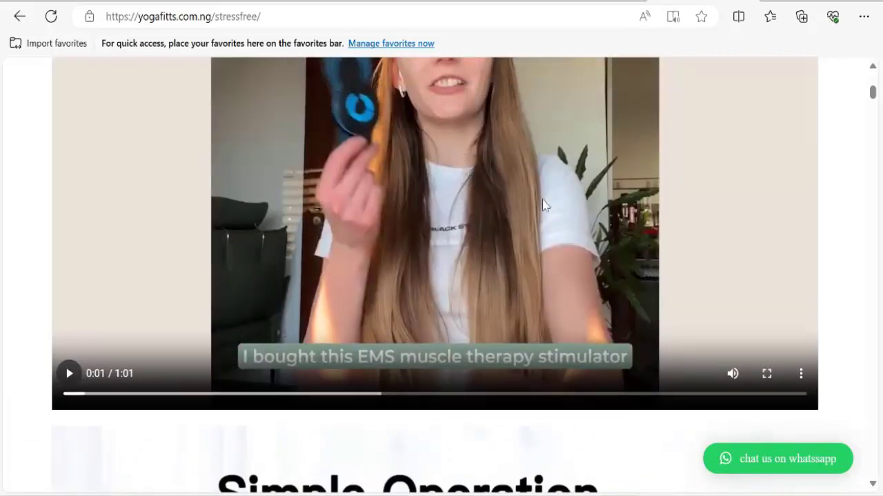
{"action": "left_click", "coordinate": [802, 375]}
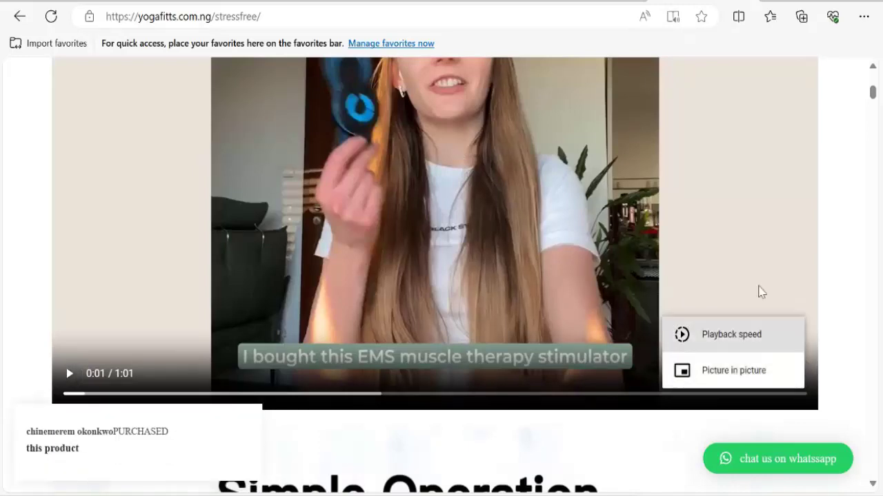
{"action": "scroll", "coordinate": [690, 262], "scroll_direction": "up", "scroll_amount": 5}
{"action": "scroll", "coordinate": [502, 175], "scroll_direction": "down", "scroll_amount": 4}
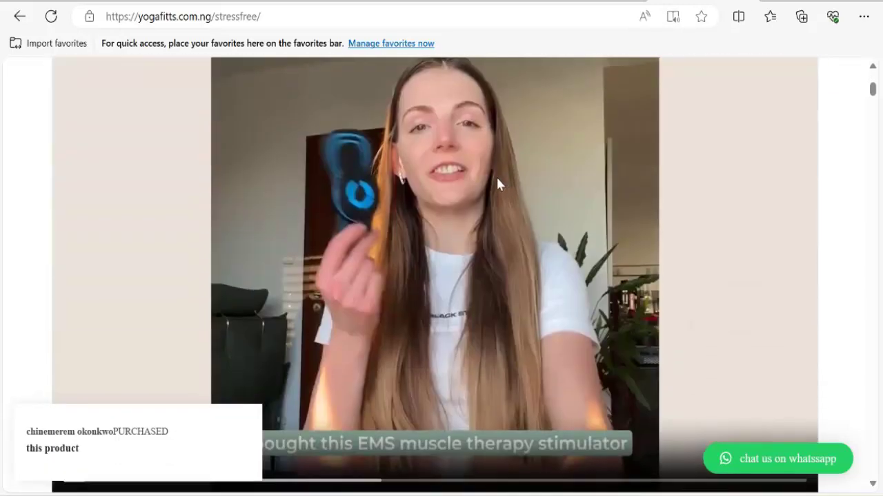
{"action": "scroll", "coordinate": [483, 138], "scroll_direction": "down", "scroll_amount": 15}
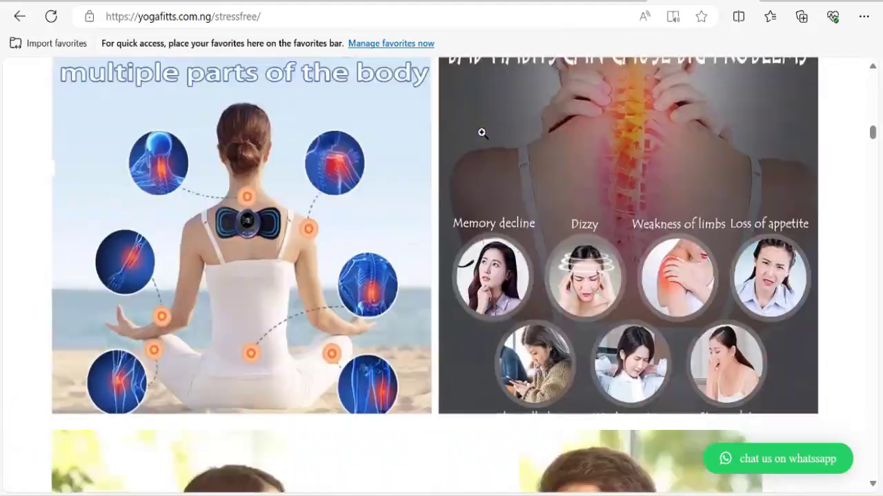
{"action": "scroll", "coordinate": [482, 137], "scroll_direction": "down", "scroll_amount": 15}
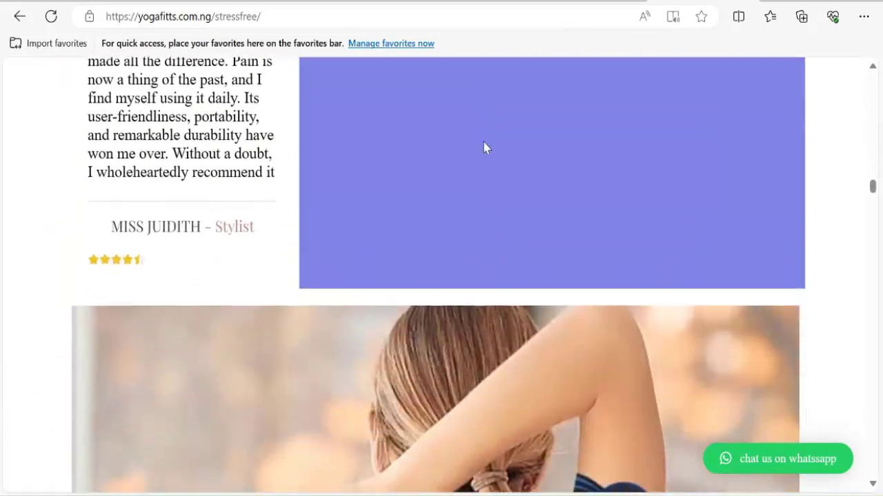
{"action": "scroll", "coordinate": [485, 147], "scroll_direction": "down", "scroll_amount": 15}
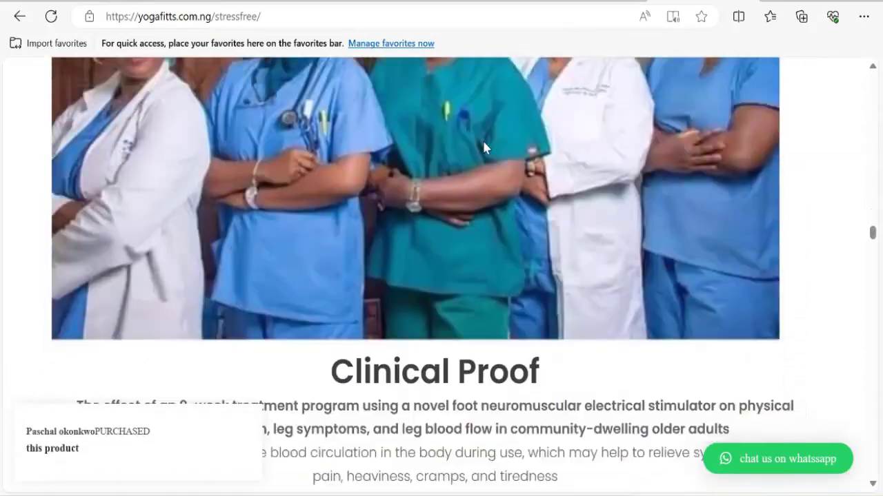
{"action": "scroll", "coordinate": [485, 148], "scroll_direction": "down", "scroll_amount": 15}
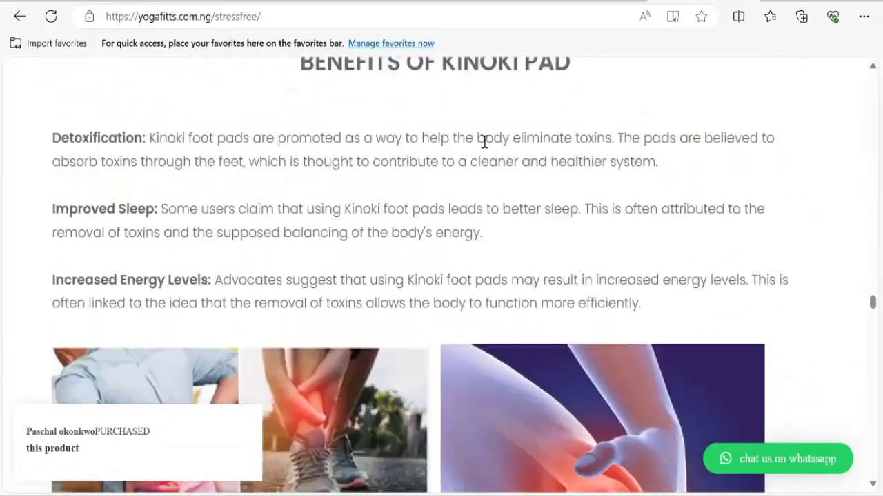
{"action": "scroll", "coordinate": [485, 145], "scroll_direction": "down", "scroll_amount": 15}
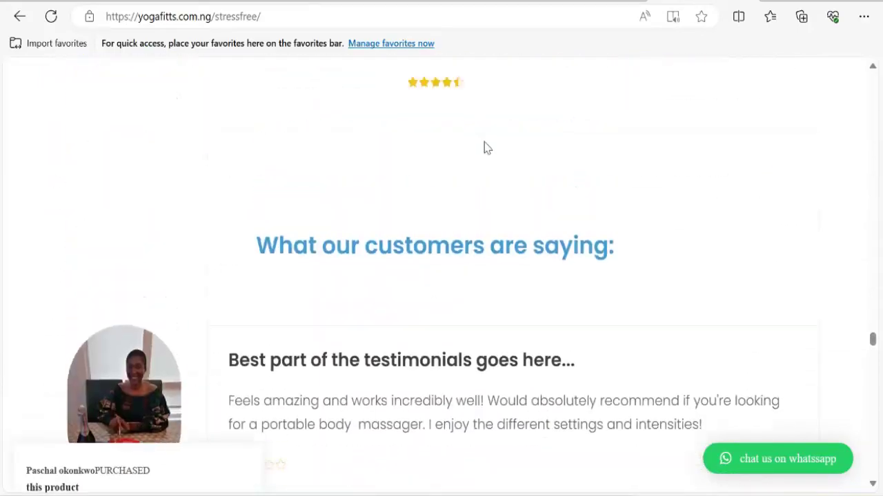
{"action": "scroll", "coordinate": [484, 147], "scroll_direction": "up", "scroll_amount": 10}
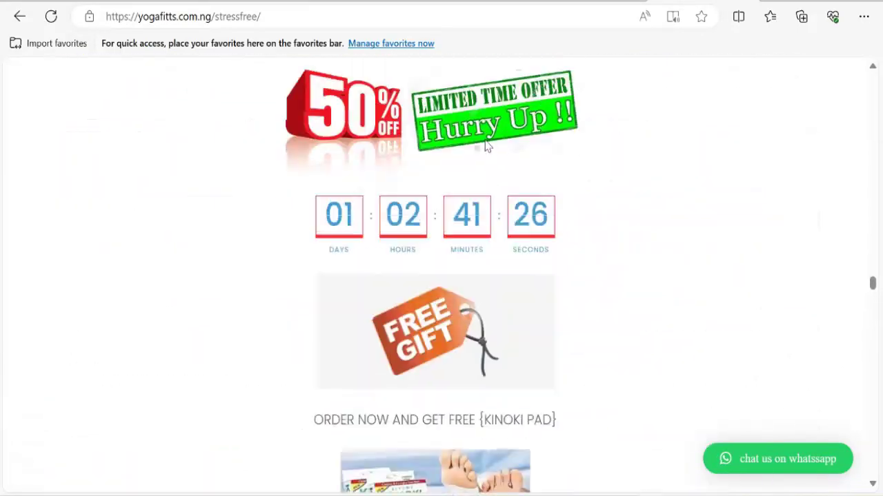
{"action": "scroll", "coordinate": [485, 147], "scroll_direction": "up", "scroll_amount": 2}
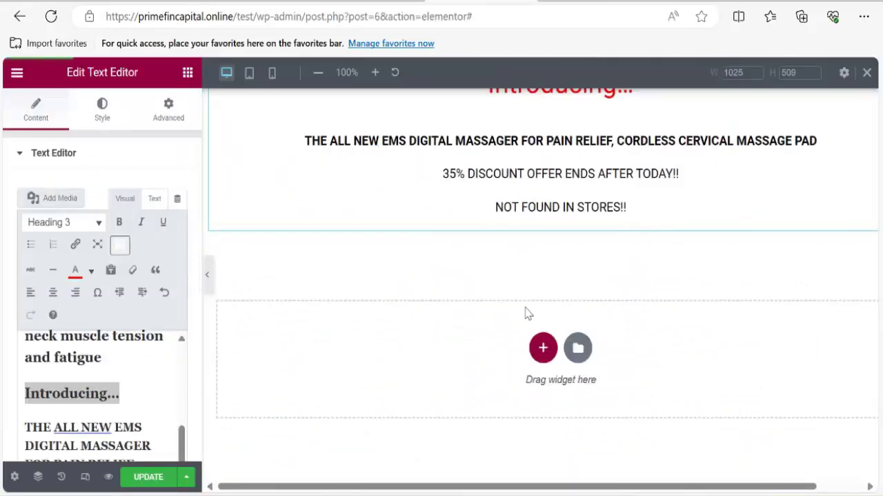
Add a one-column section below the intro text and drag a Video widget, found by searching 'video', into it.
{"action": "left_click", "coordinate": [543, 349]}
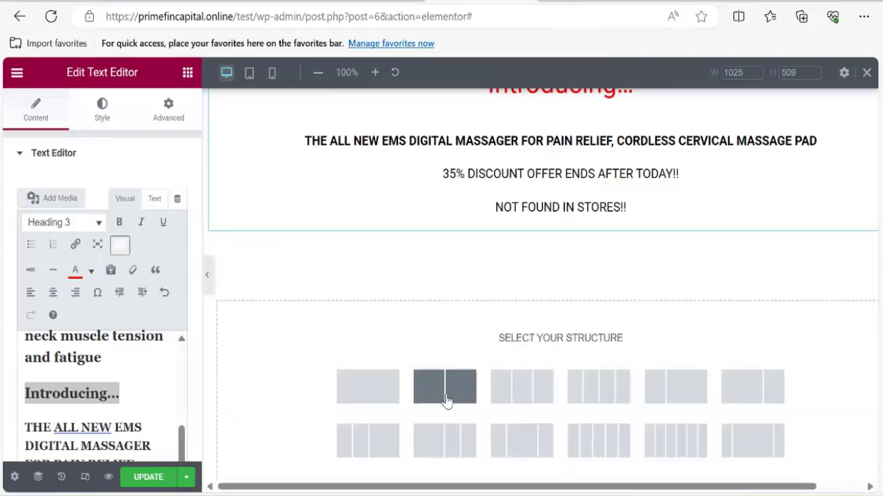
{"action": "left_click", "coordinate": [370, 392]}
{"action": "left_click", "coordinate": [560, 262]}
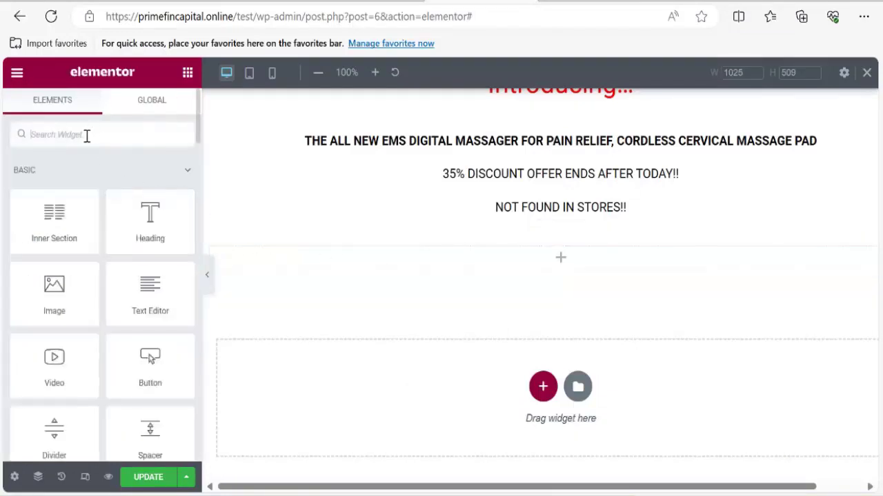
{"action": "left_click", "coordinate": [86, 135]}
{"action": "type", "text": "video"}
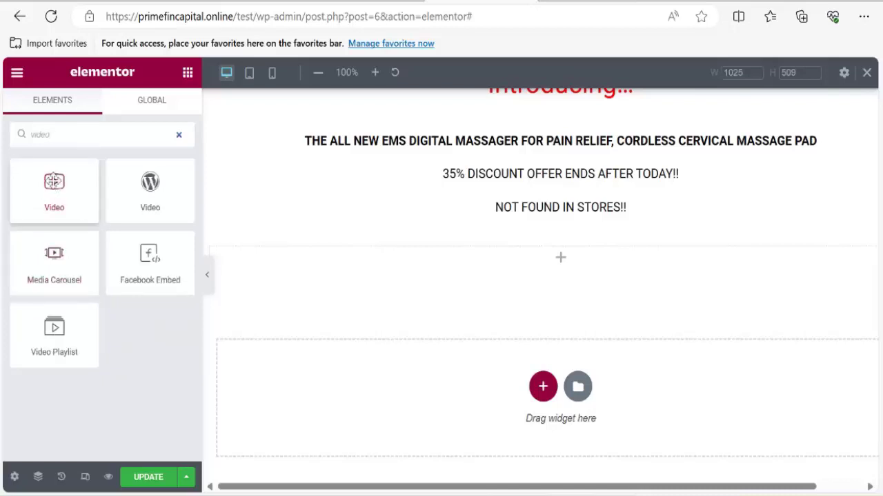
{"action": "left_click_drag", "start_coordinate": [54, 181], "coordinate": [562, 269]}
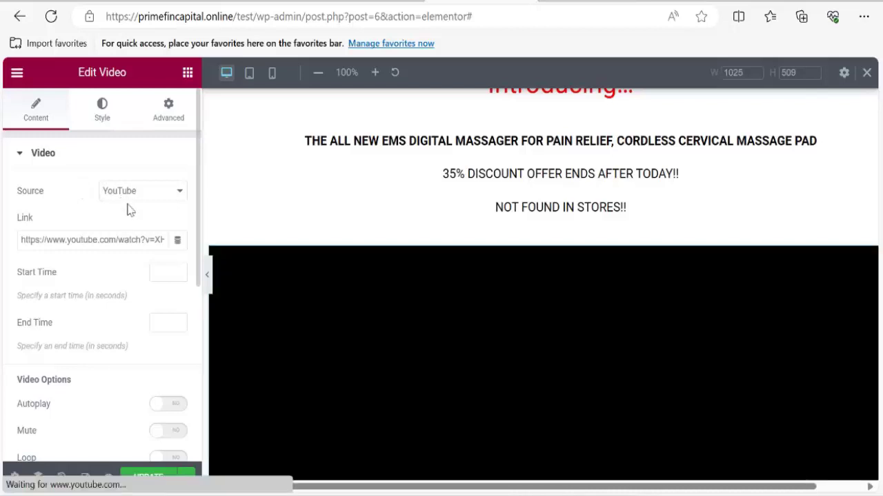
Keep YouTube as the Video widget's source and open a new blank browser tab.
{"action": "left_click", "coordinate": [136, 196]}
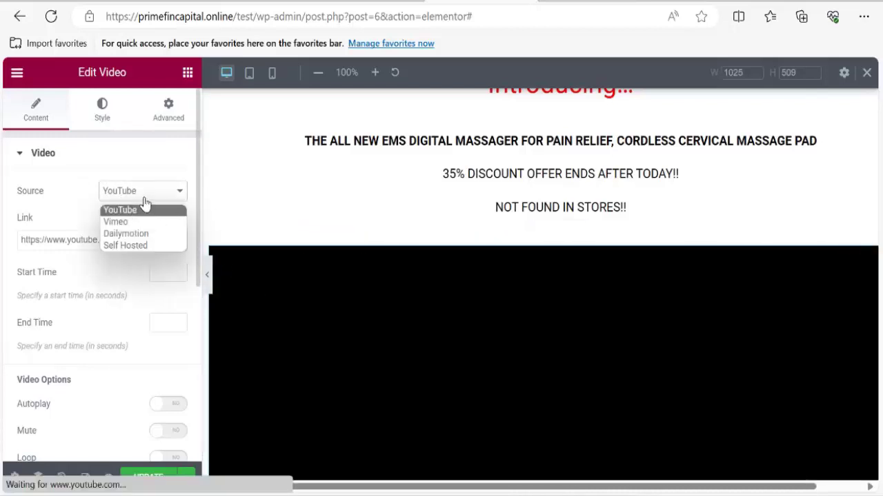
{"action": "left_click", "coordinate": [144, 196]}
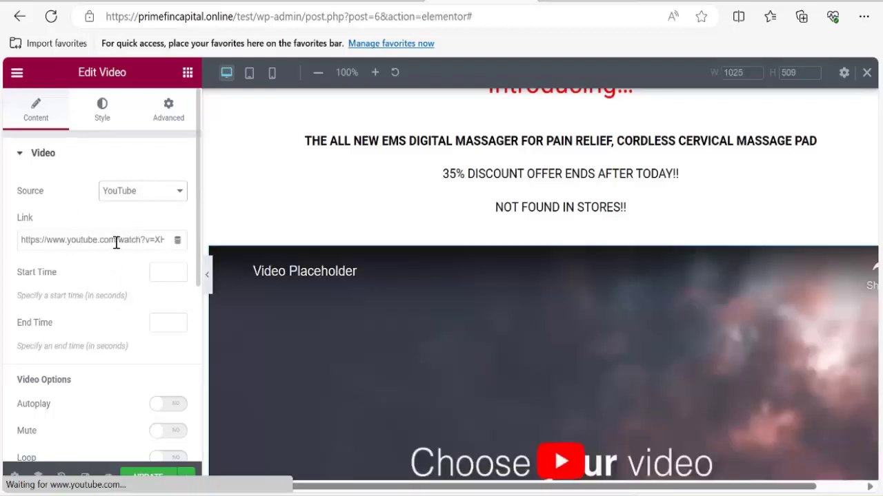
{"action": "scroll", "coordinate": [414, 317], "scroll_direction": "down", "scroll_amount": 2}
{"action": "scroll", "coordinate": [404, 326], "scroll_direction": "up", "scroll_amount": 2}
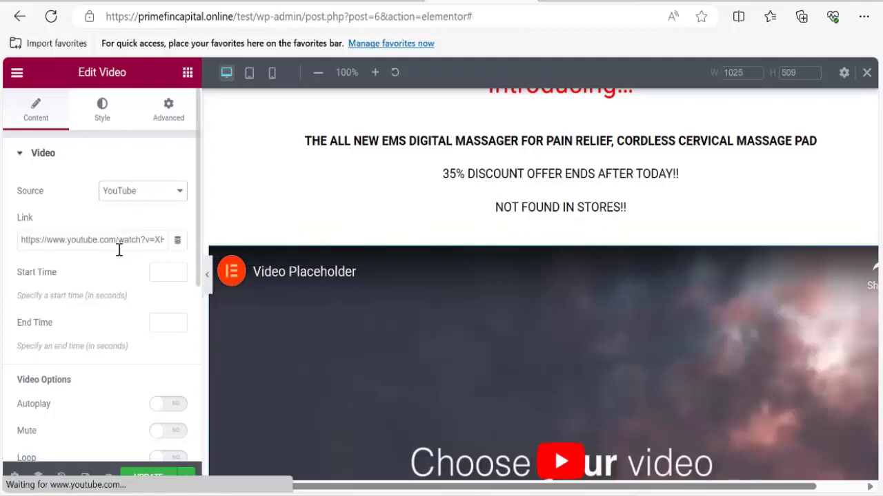
{"action": "key", "text": "ctrl+t"}
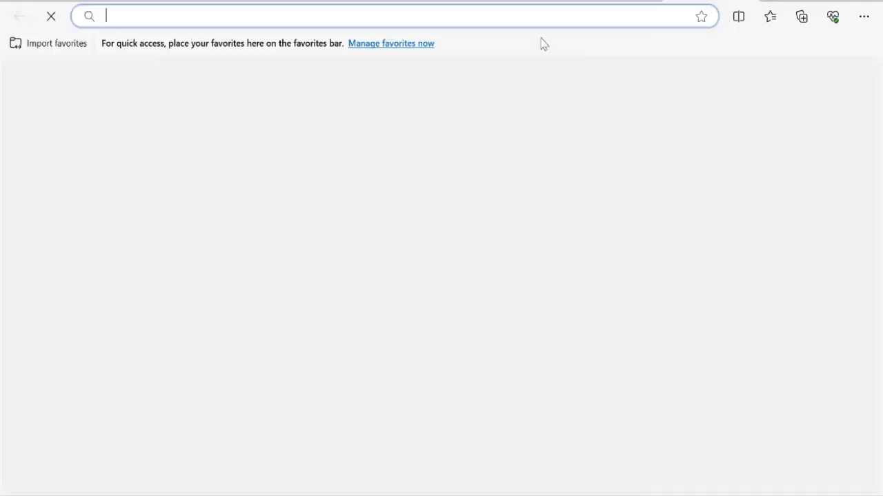
Search Bing for 'youtube' and open the YouTube website from the results.
{"action": "left_click", "coordinate": [506, 16]}
{"action": "type", "text": "w"}
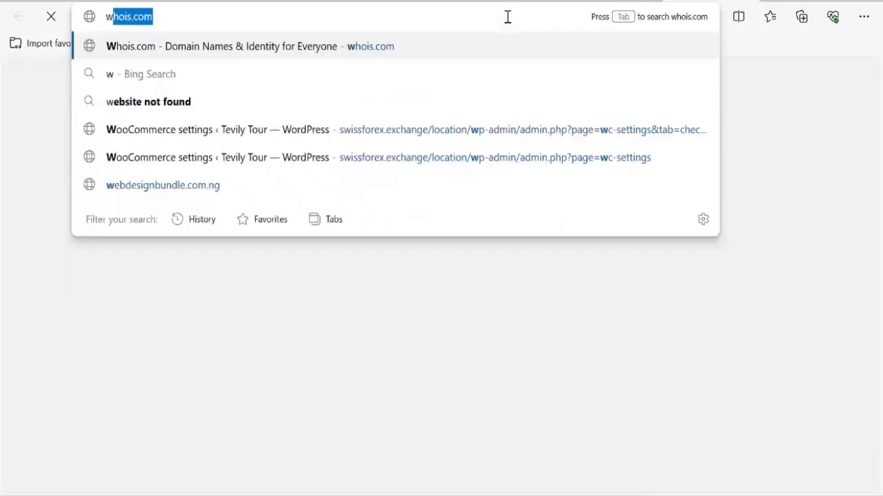
{"action": "type", "text": "ebbiit"}
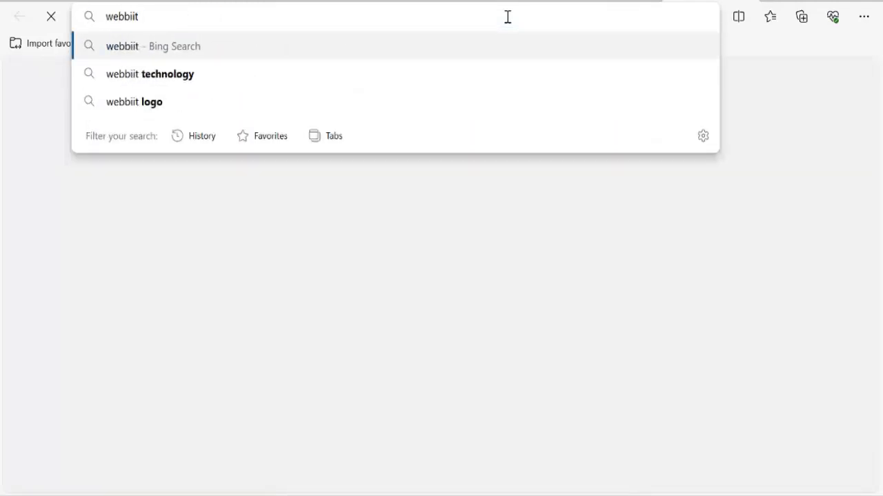
{"action": "key", "text": "ctrl+a"}
{"action": "key", "text": "BackSpace"}
{"action": "type", "text": "youtube"}
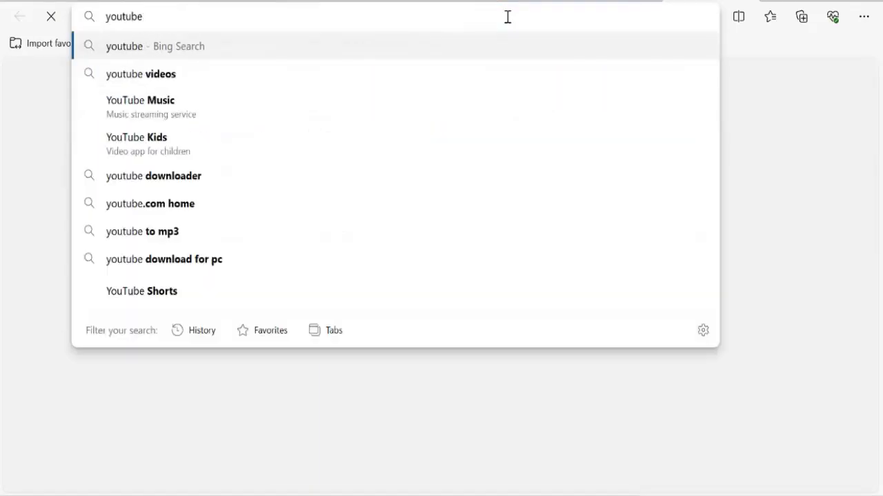
{"action": "key", "text": "Return"}
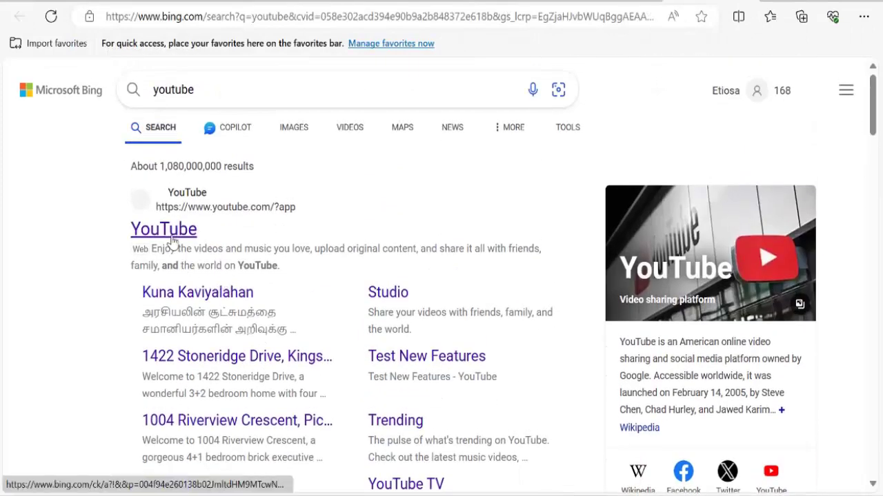
{"action": "left_click", "coordinate": [172, 240]}
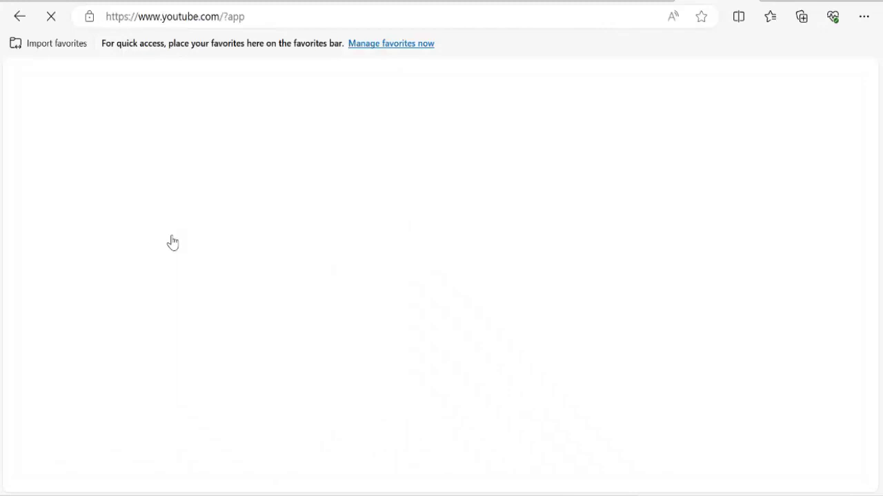
Browse the YouTube home page and bring up the link options on a video thumbnail.
{"action": "scroll", "coordinate": [473, 282], "scroll_direction": "down", "scroll_amount": 3}
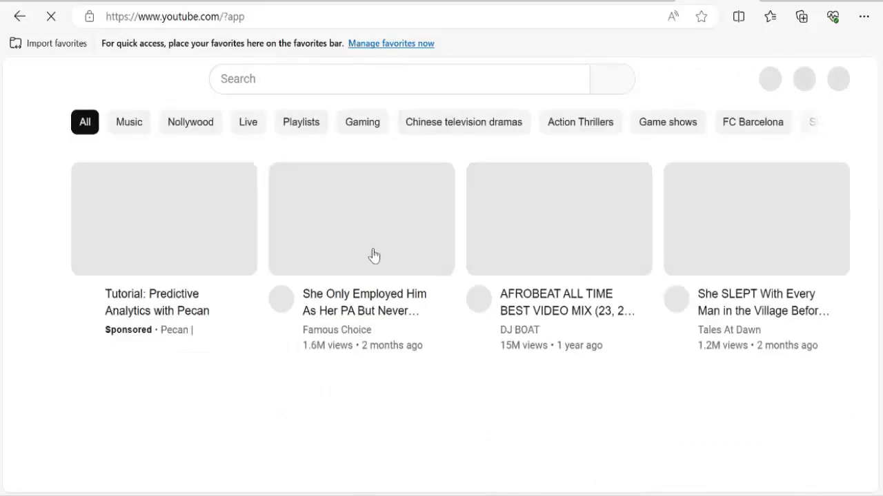
{"action": "scroll", "coordinate": [359, 274], "scroll_direction": "down", "scroll_amount": 4}
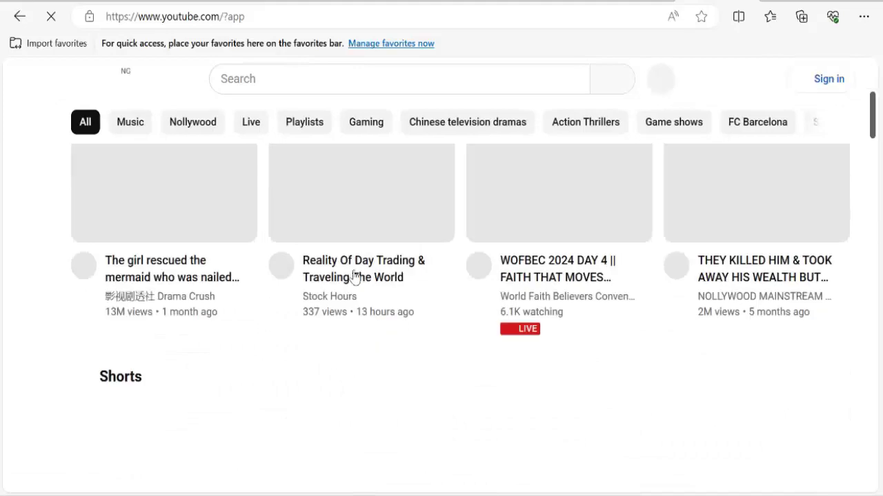
{"action": "scroll", "coordinate": [403, 312], "scroll_direction": "up", "scroll_amount": 2}
{"action": "scroll", "coordinate": [403, 312], "scroll_direction": "down", "scroll_amount": 2}
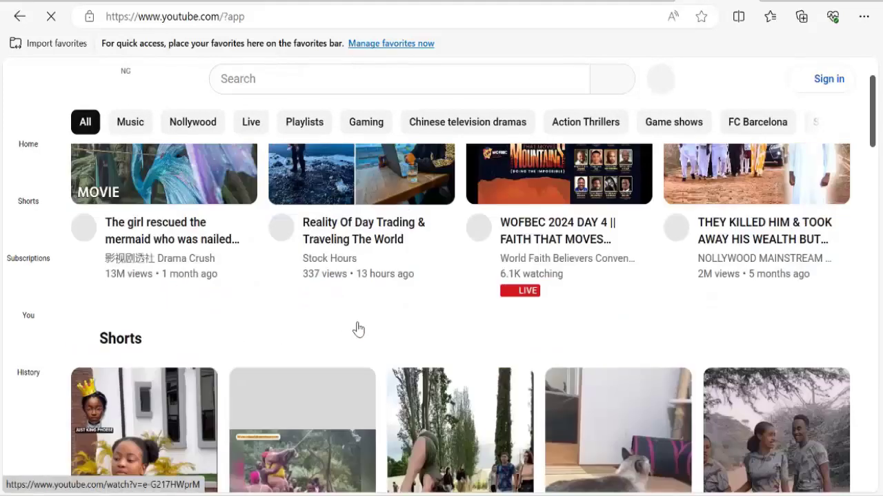
{"action": "scroll", "coordinate": [356, 329], "scroll_direction": "up", "scroll_amount": 4}
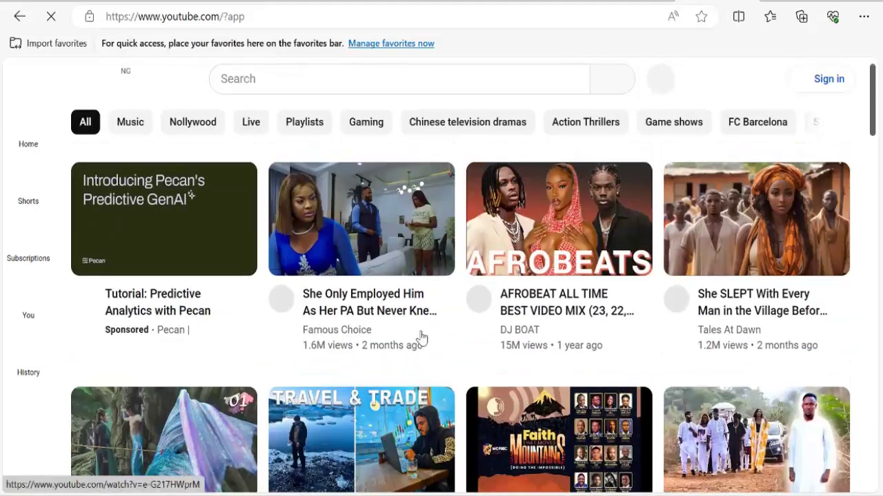
{"action": "right_click", "coordinate": [347, 229]}
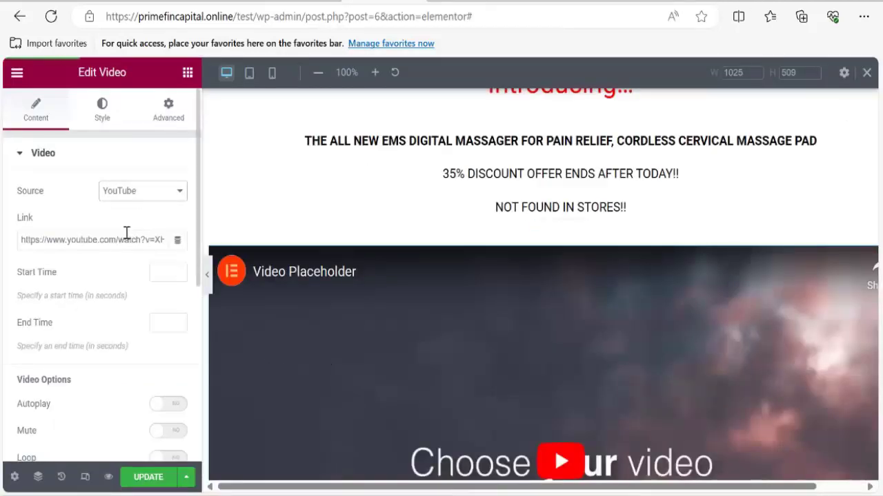
Try Vimeo and YouTube as the video source, finally setting it to Self Hosted.
{"action": "left_click", "coordinate": [117, 240]}
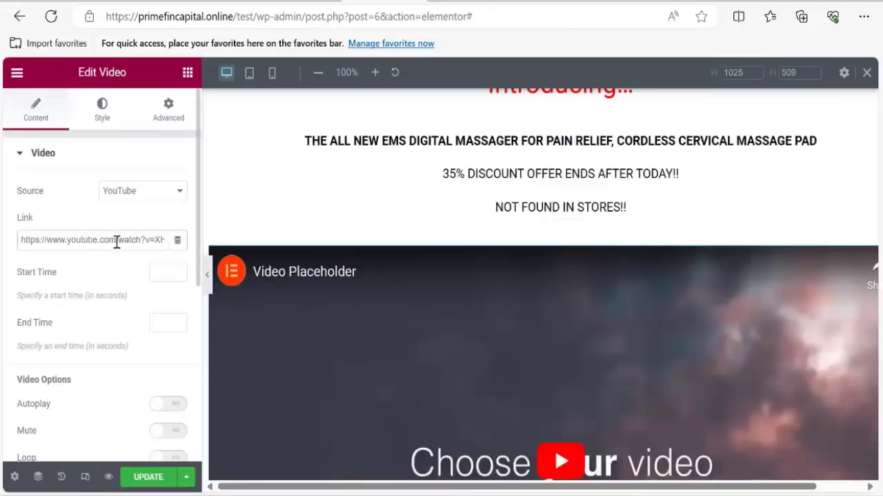
{"action": "scroll", "coordinate": [548, 414], "scroll_direction": "down", "scroll_amount": 2}
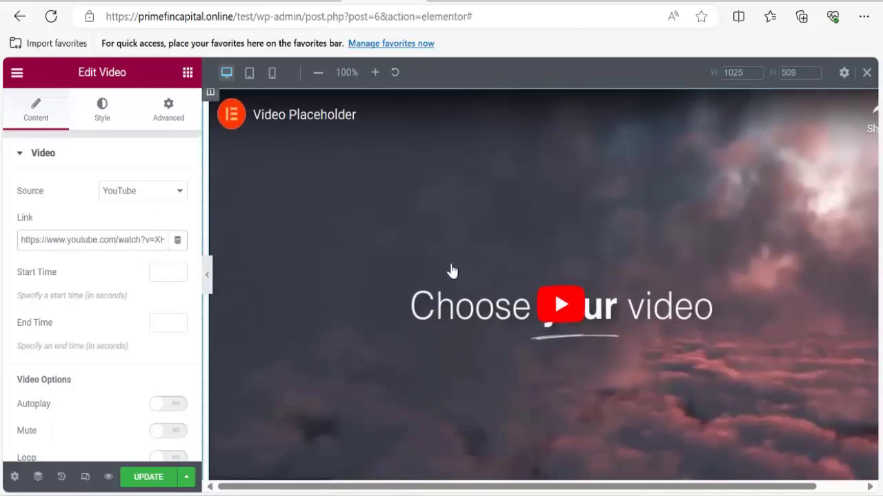
{"action": "scroll", "coordinate": [452, 271], "scroll_direction": "up", "scroll_amount": 3}
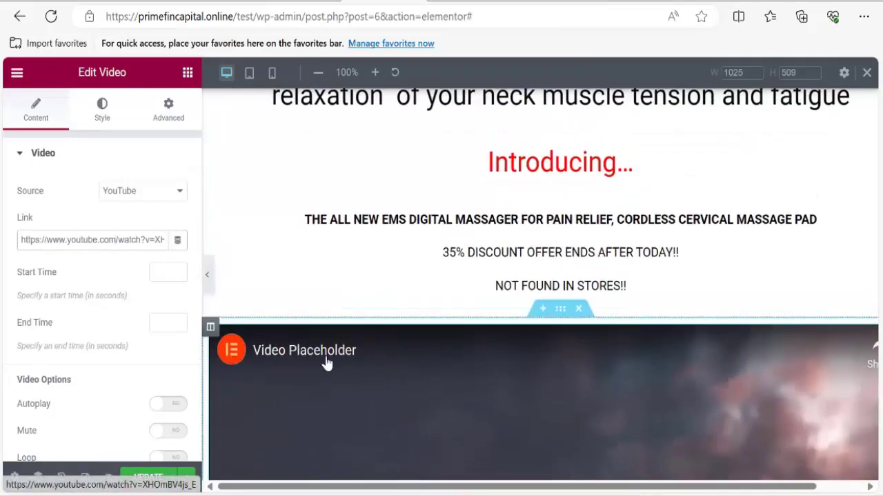
{"action": "scroll", "coordinate": [465, 246], "scroll_direction": "down", "scroll_amount": 5}
{"action": "scroll", "coordinate": [473, 310], "scroll_direction": "up", "scroll_amount": 2}
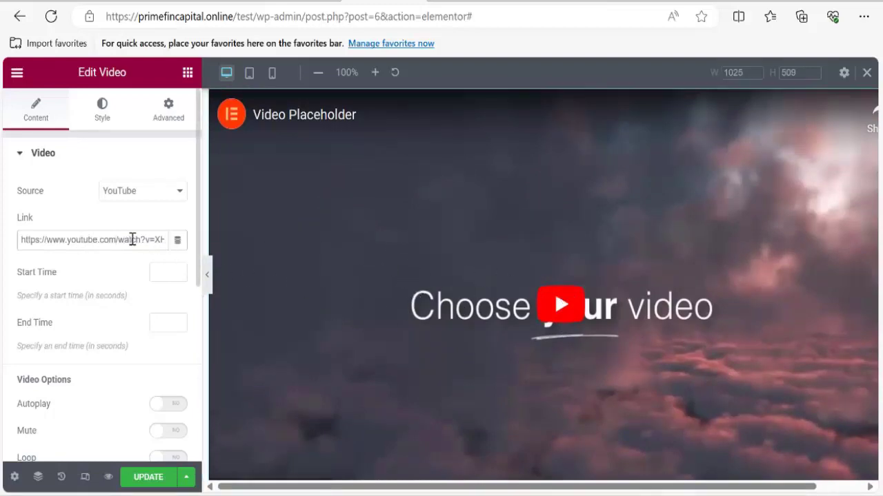
{"action": "left_click", "coordinate": [134, 200]}
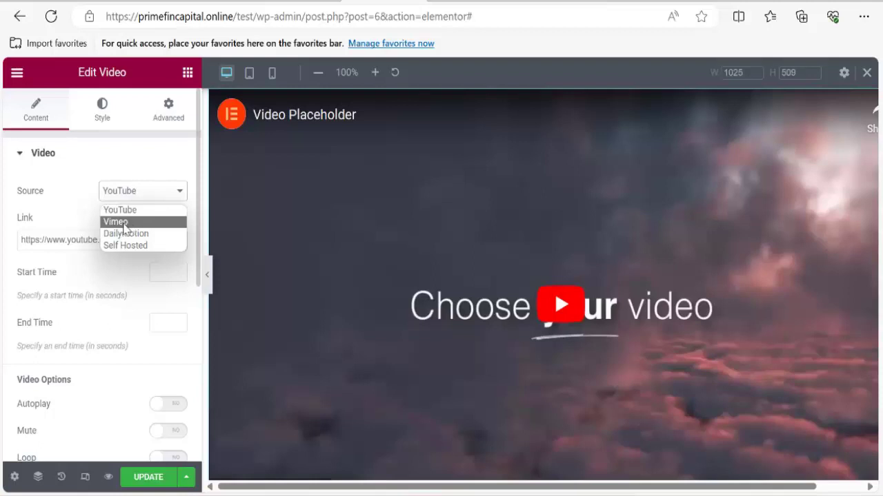
{"action": "left_click", "coordinate": [122, 222]}
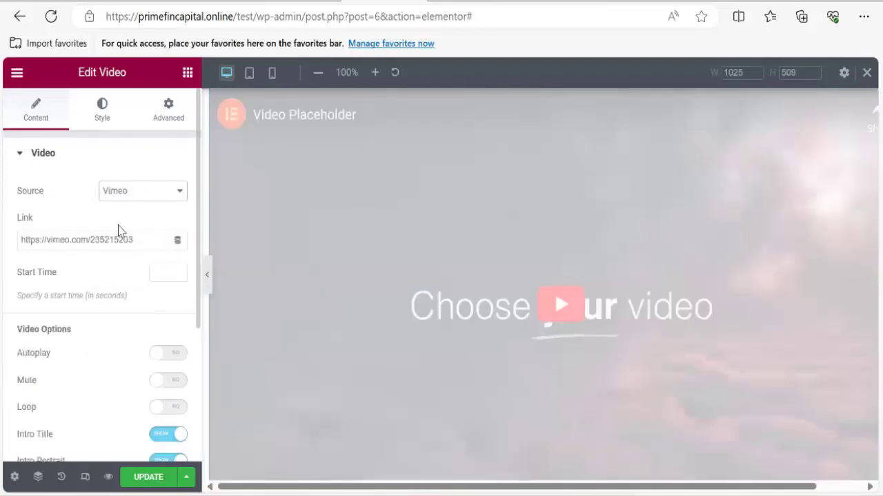
{"action": "left_click", "coordinate": [142, 196]}
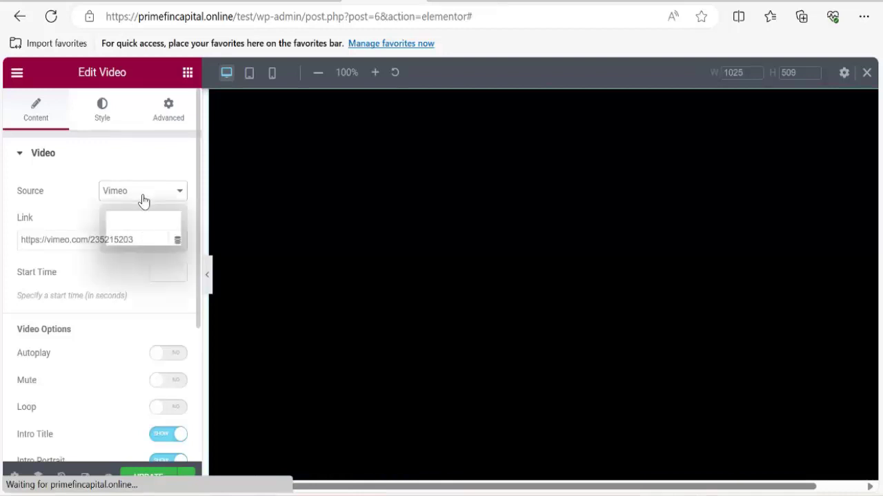
{"action": "left_click", "coordinate": [140, 209]}
{"action": "left_click", "coordinate": [132, 193]}
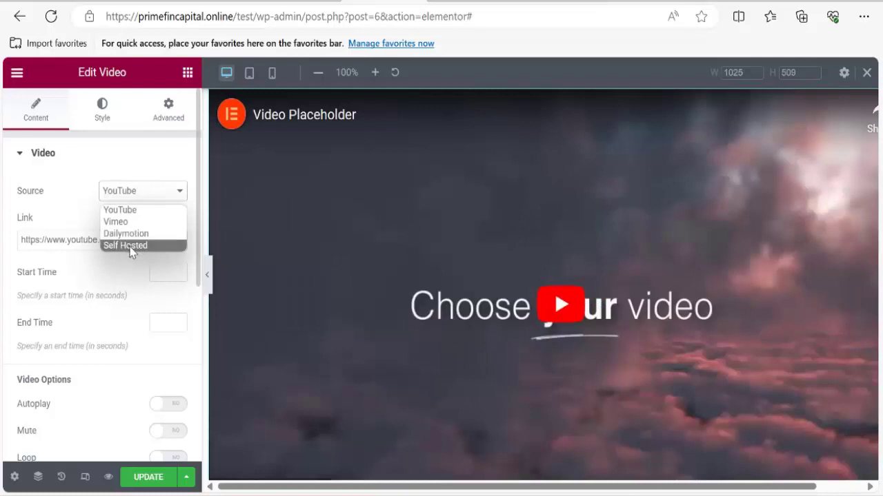
{"action": "left_click", "coordinate": [131, 247]}
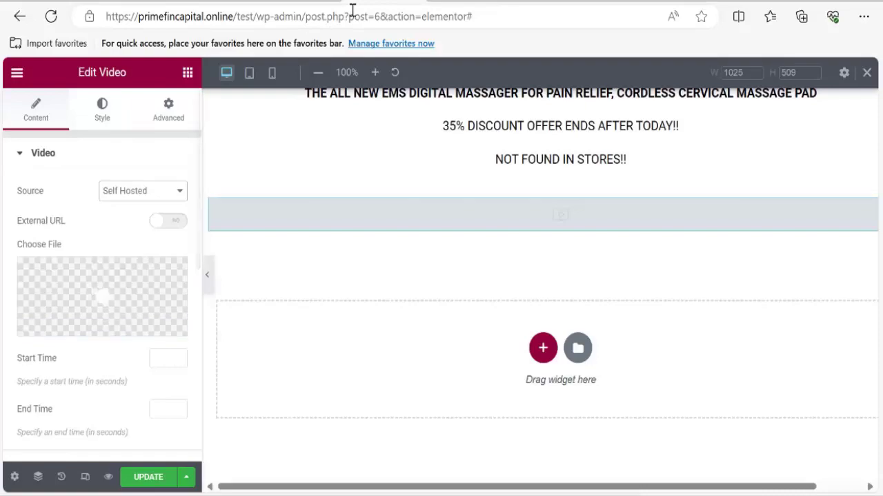
Bring up the yogafitts reference page for comparison.
{"action": "left_click", "coordinate": [524, 6]}
{"action": "scroll", "coordinate": [486, 333], "scroll_direction": "down", "scroll_amount": 10}
{"action": "scroll", "coordinate": [486, 333], "scroll_direction": "up", "scroll_amount": 15}
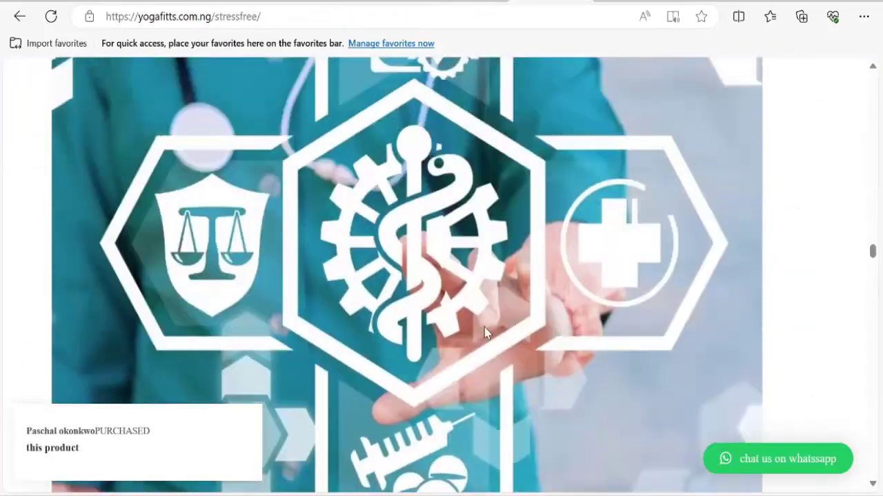
Scroll the yogafitts page to review its intro text and video area.
{"action": "scroll", "coordinate": [486, 333], "scroll_direction": "up", "scroll_amount": 15}
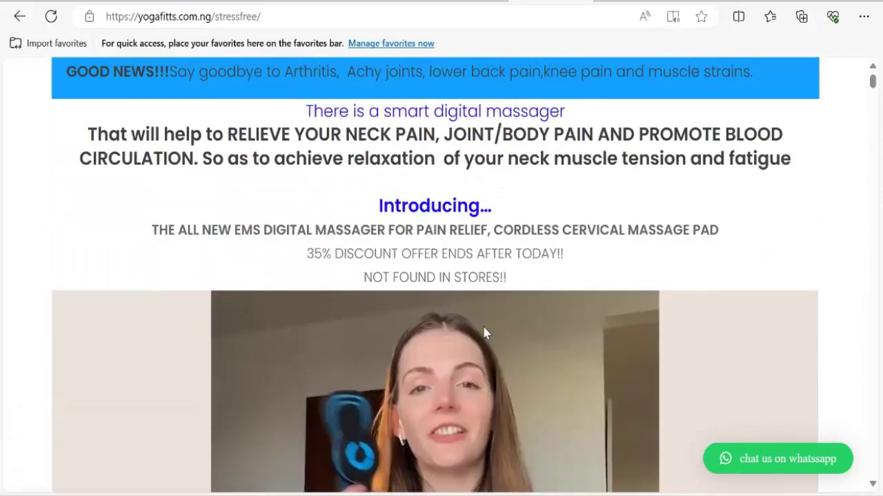
{"action": "scroll", "coordinate": [483, 331], "scroll_direction": "down", "scroll_amount": 3}
{"action": "scroll", "coordinate": [483, 331], "scroll_direction": "up", "scroll_amount": 3}
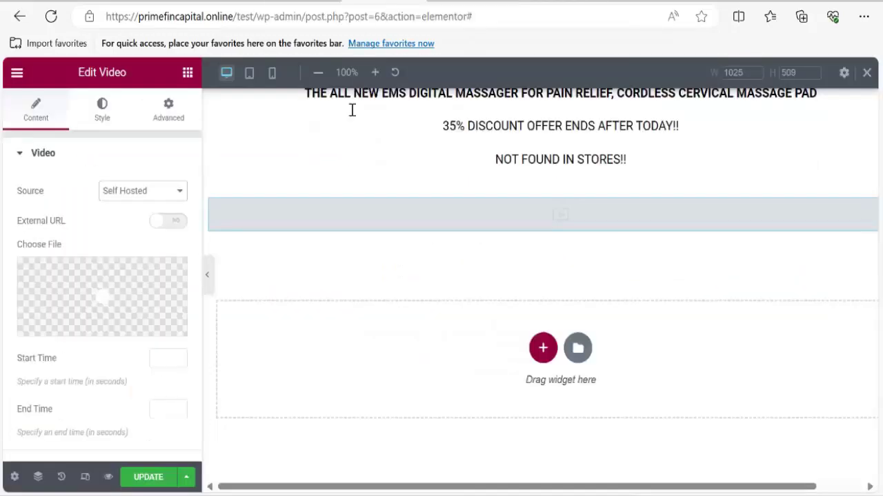
Switch the video source back to YouTube and return to the yogafitts reference page.
{"action": "left_click", "coordinate": [126, 193]}
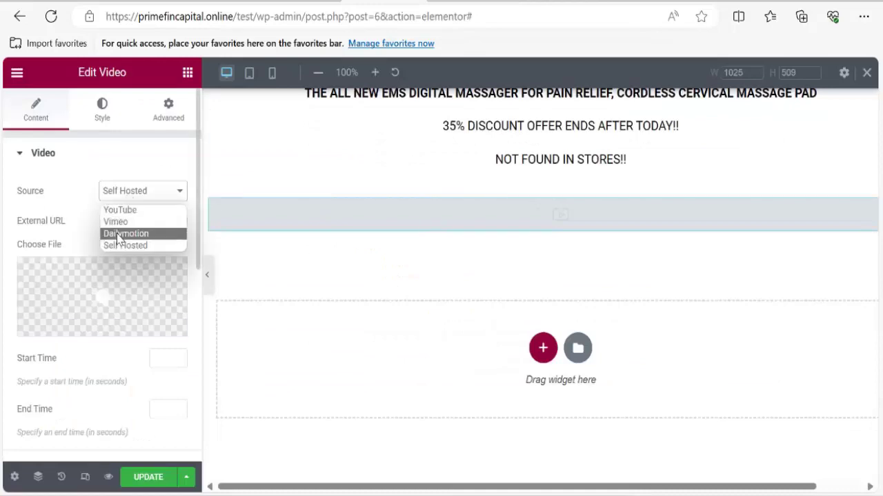
{"action": "left_click", "coordinate": [118, 211]}
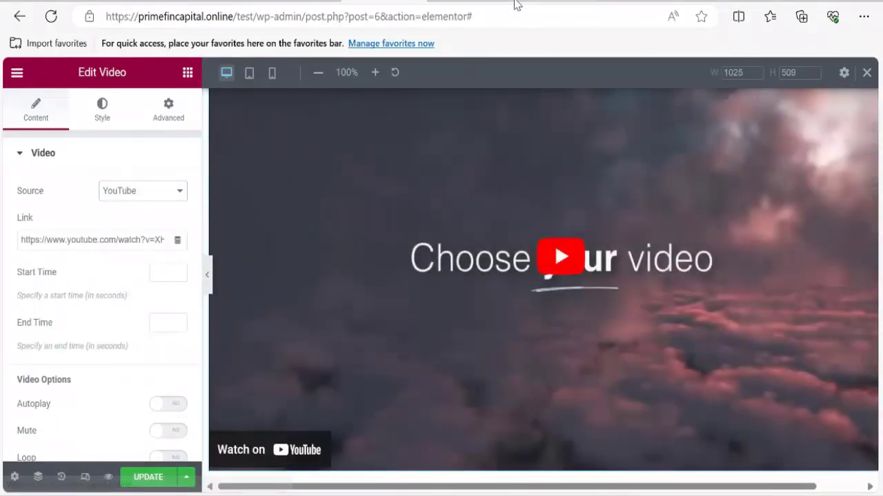
{"action": "left_click", "coordinate": [517, 5]}
{"action": "scroll", "coordinate": [520, 236], "scroll_direction": "down", "scroll_amount": 10}
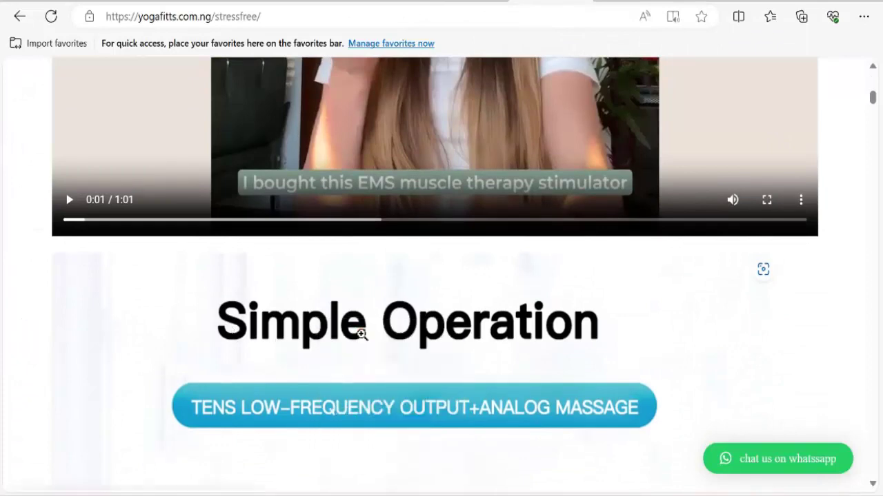
Scroll through the yogafitts page to review the product image layout.
{"action": "right_click", "coordinate": [461, 318]}
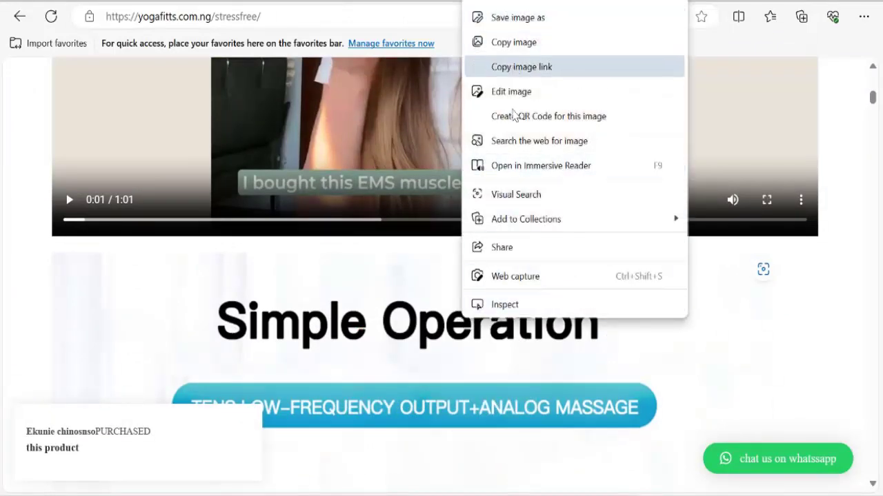
{"action": "scroll", "coordinate": [370, 368], "scroll_direction": "down", "scroll_amount": 3}
{"action": "scroll", "coordinate": [370, 368], "scroll_direction": "down", "scroll_amount": 10}
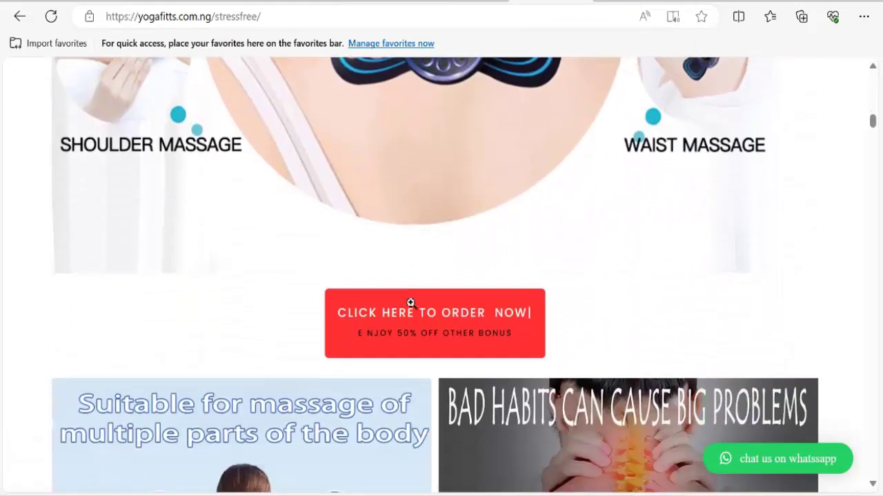
{"action": "scroll", "coordinate": [466, 308], "scroll_direction": "up", "scroll_amount": 3}
{"action": "scroll", "coordinate": [430, 291], "scroll_direction": "down", "scroll_amount": 3}
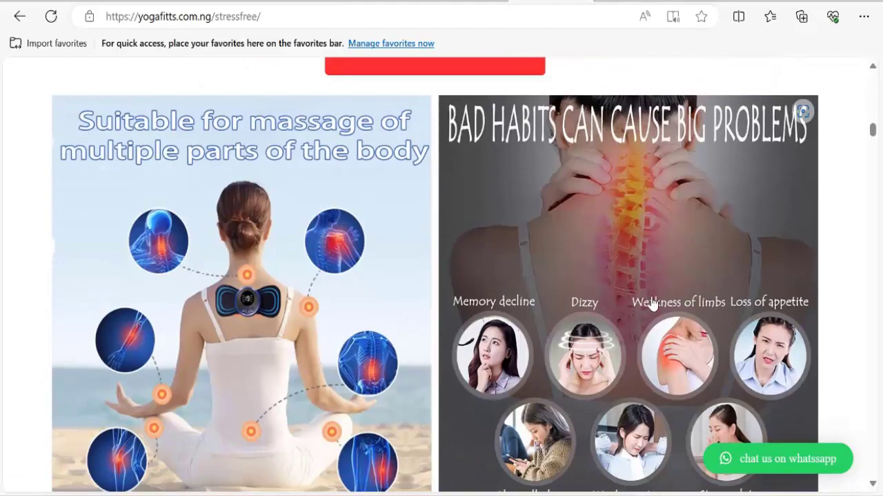
{"action": "scroll", "coordinate": [652, 304], "scroll_direction": "down", "scroll_amount": 15}
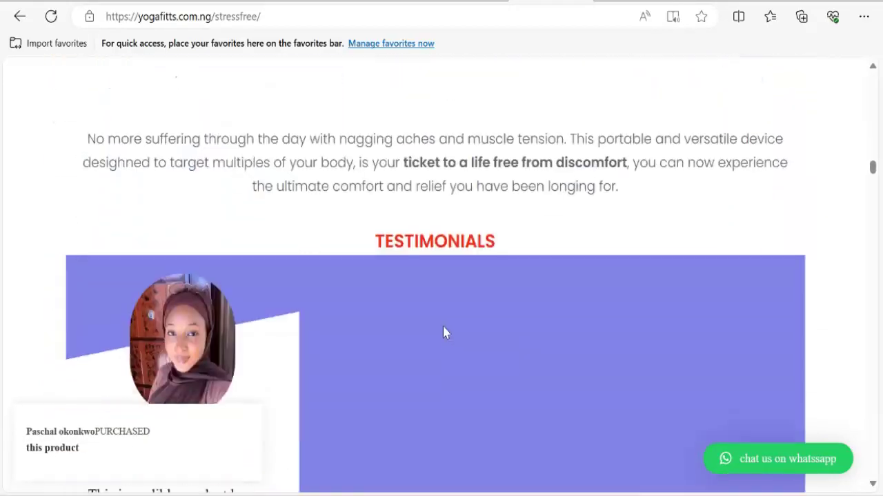
{"action": "scroll", "coordinate": [486, 328], "scroll_direction": "down", "scroll_amount": 8}
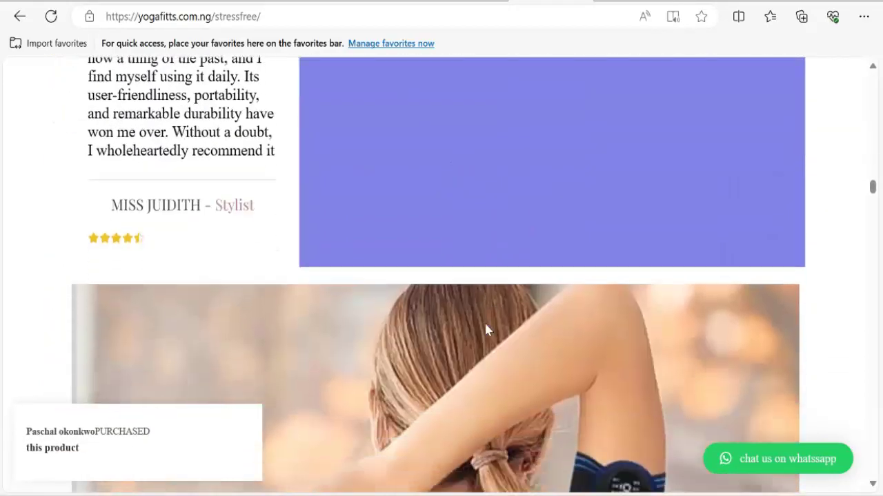
{"action": "scroll", "coordinate": [484, 324], "scroll_direction": "down", "scroll_amount": 4}
{"action": "scroll", "coordinate": [485, 324], "scroll_direction": "up", "scroll_amount": 10}
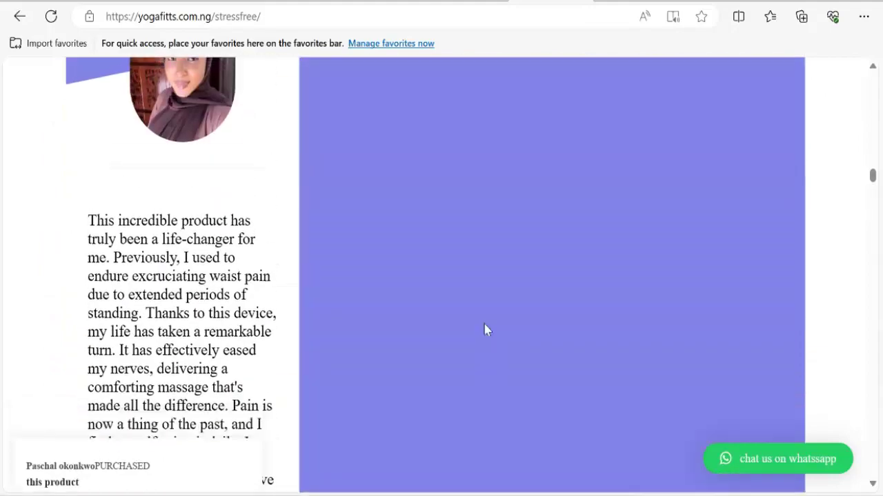
{"action": "scroll", "coordinate": [484, 330], "scroll_direction": "up", "scroll_amount": 12}
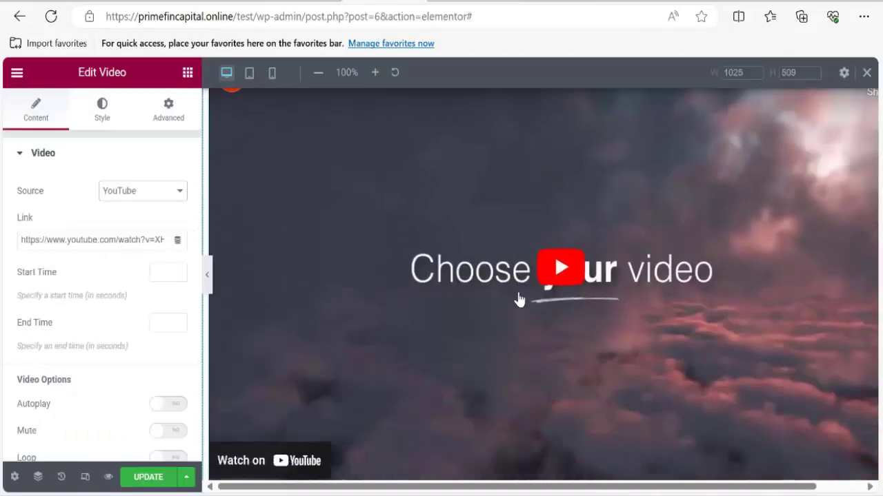
Add an empty two-column section below the YouTube video.
{"action": "scroll", "coordinate": [518, 300], "scroll_direction": "down", "scroll_amount": 4}
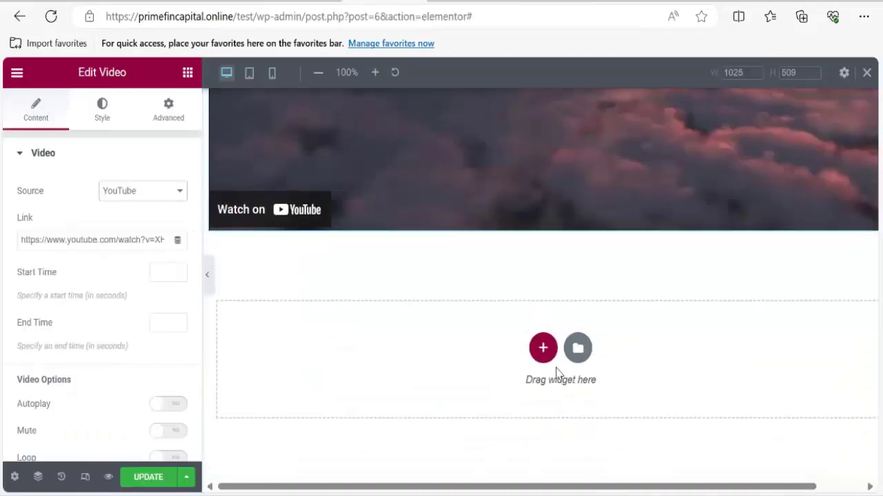
{"action": "left_click", "coordinate": [545, 349]}
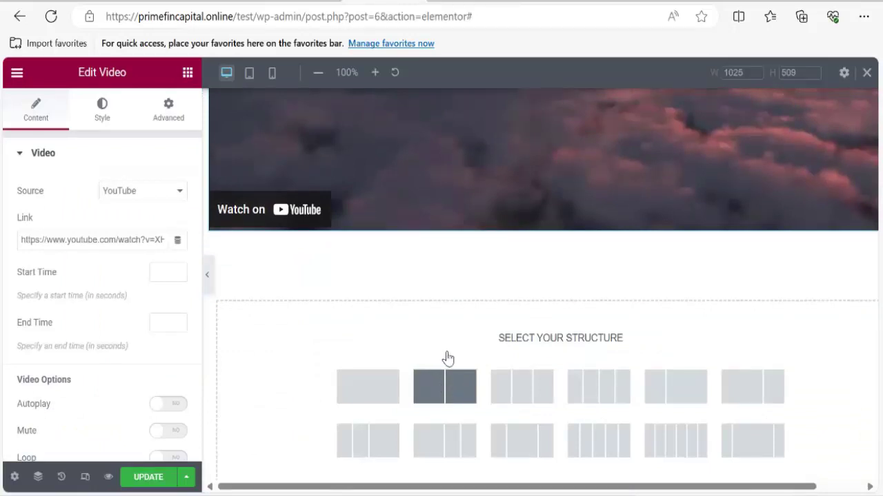
{"action": "left_click", "coordinate": [447, 386]}
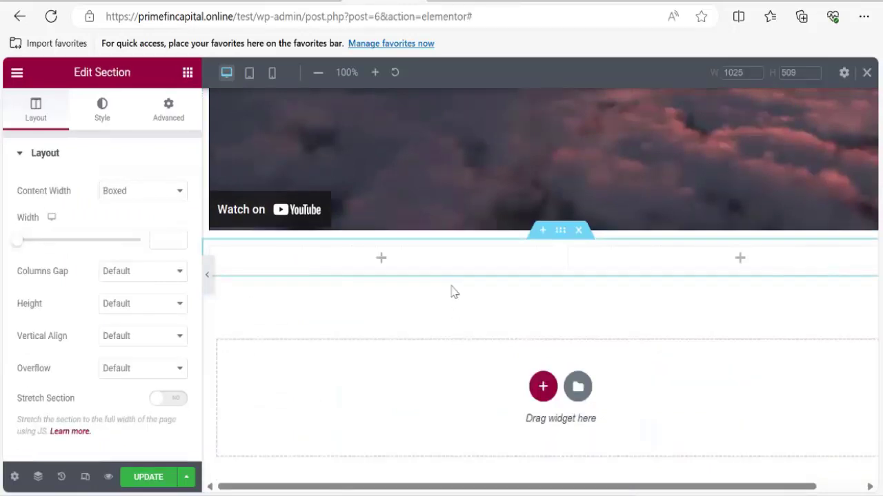
Drag an Image widget into the left column and another into the right column.
{"action": "left_click", "coordinate": [405, 267]}
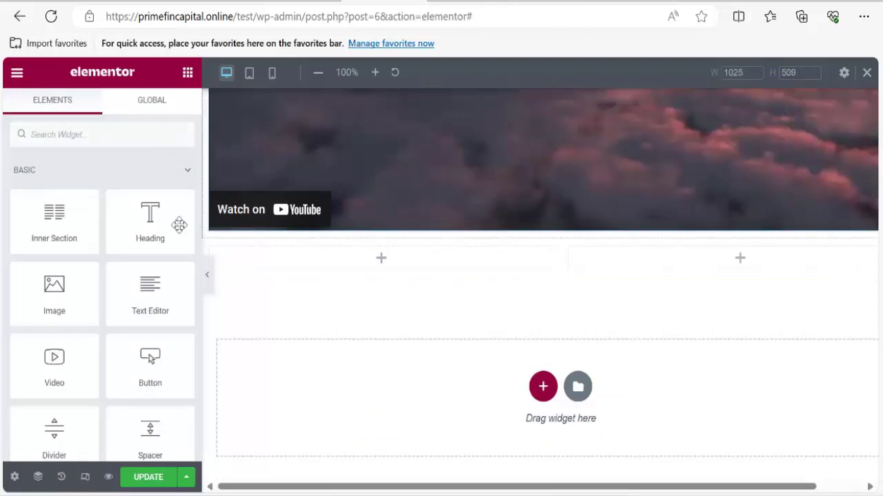
{"action": "left_click_drag", "start_coordinate": [55, 288], "coordinate": [466, 271]}
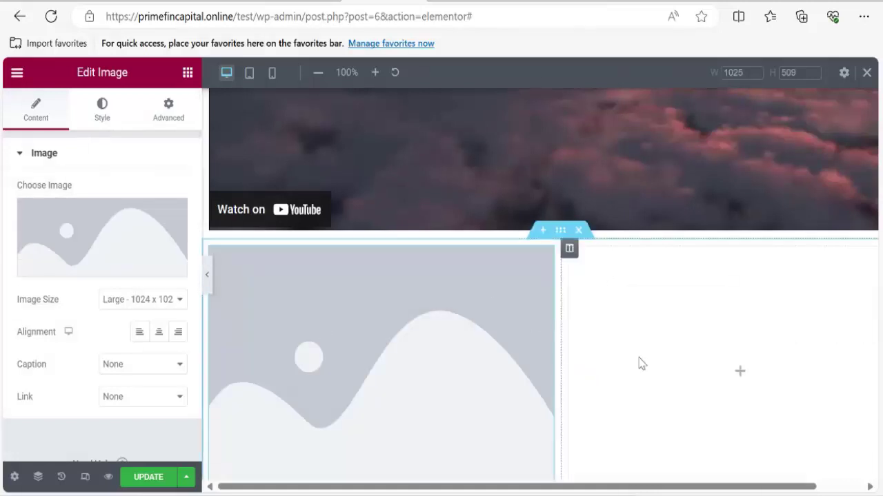
{"action": "left_click", "coordinate": [739, 371]}
{"action": "left_click_drag", "start_coordinate": [61, 302], "coordinate": [701, 367]}
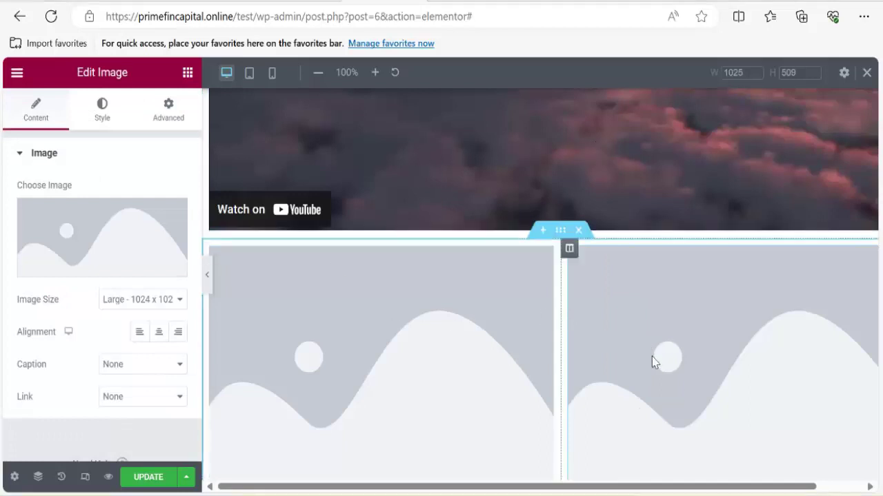
{"action": "scroll", "coordinate": [662, 352], "scroll_direction": "down", "scroll_amount": 1}
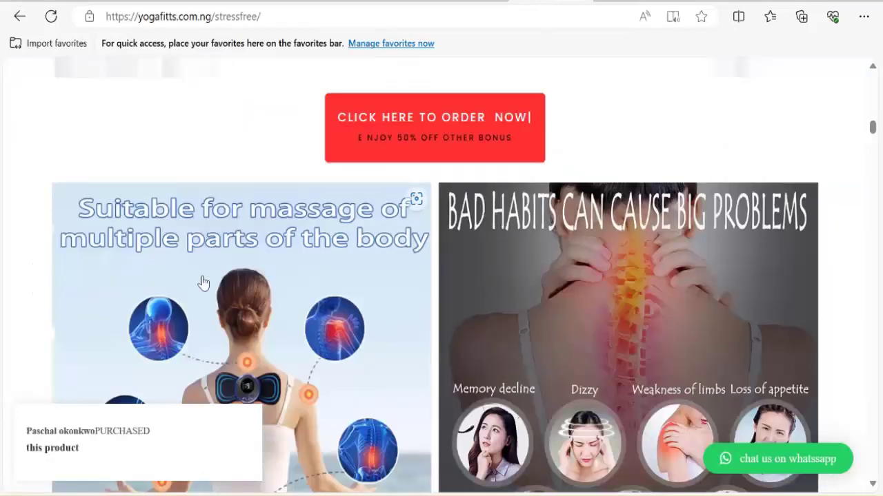
Copy the link of the yogafitts massage banner image and return to the Elementor editor.
{"action": "right_click", "coordinate": [201, 279]}
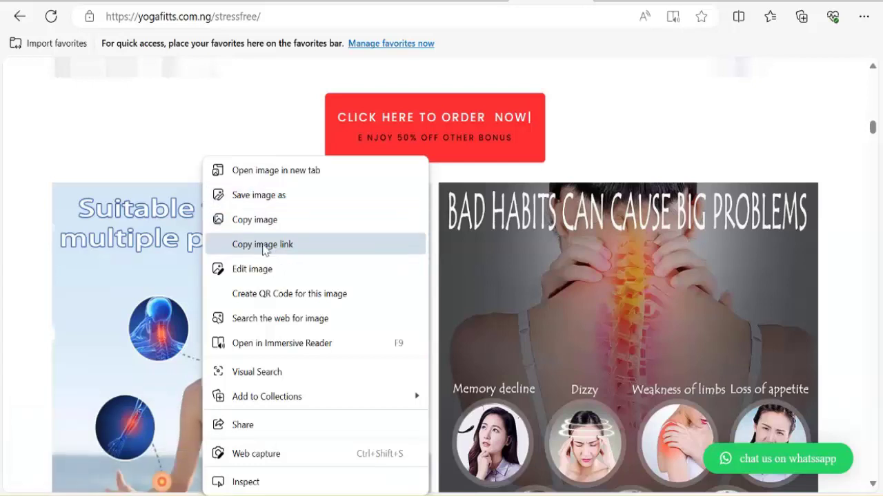
{"action": "left_click", "coordinate": [262, 244]}
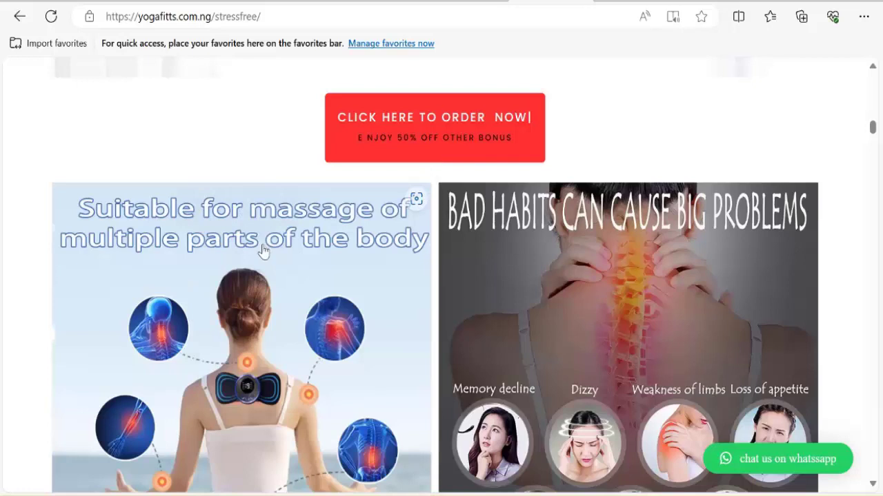
{"action": "right_click", "coordinate": [263, 249]}
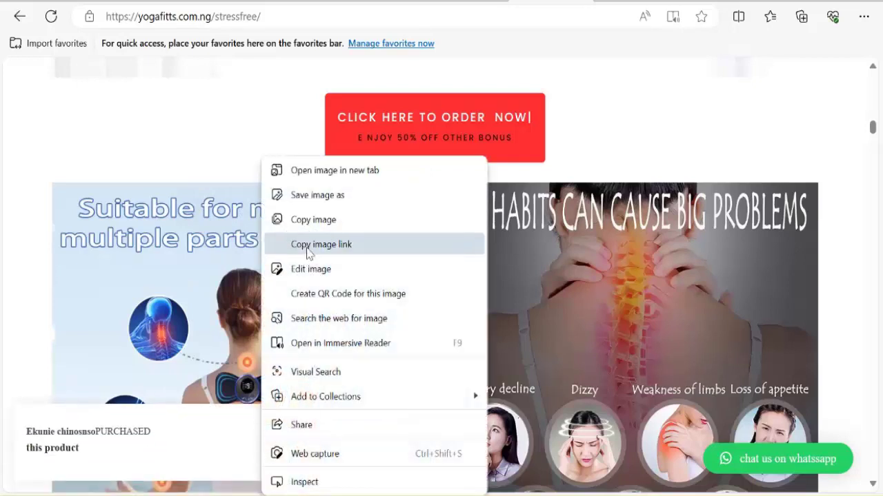
{"action": "left_click", "coordinate": [309, 252]}
{"action": "left_click", "coordinate": [377, 1]}
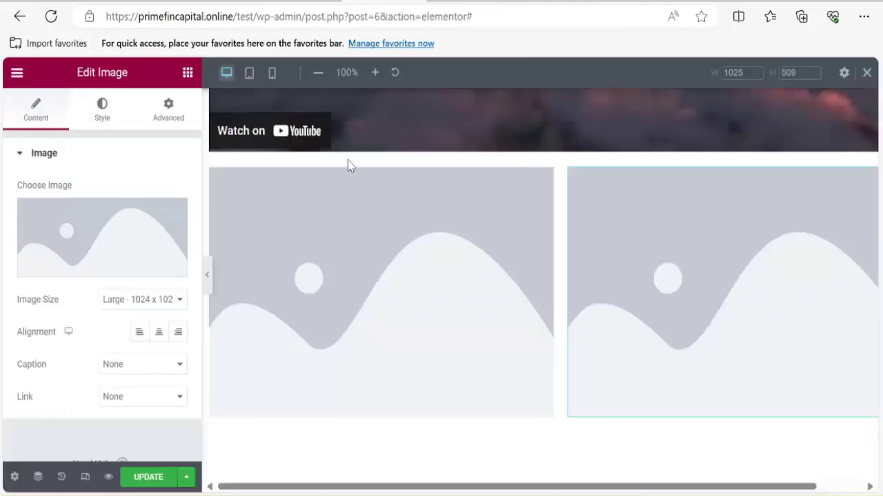
Insert the massage picture into the right Image widget from its copied URL.
{"action": "left_click", "coordinate": [100, 244]}
{"action": "left_click", "coordinate": [89, 189]}
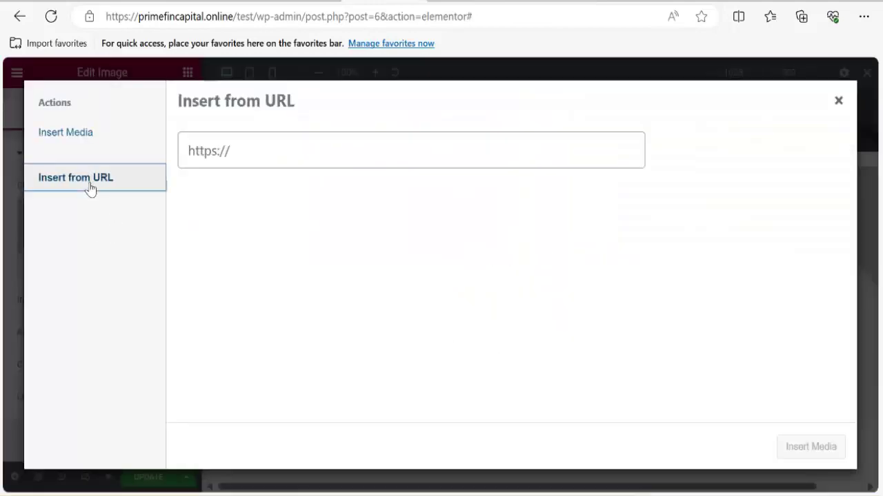
{"action": "left_click", "coordinate": [239, 153]}
{"action": "key", "text": "ctrl+v"}
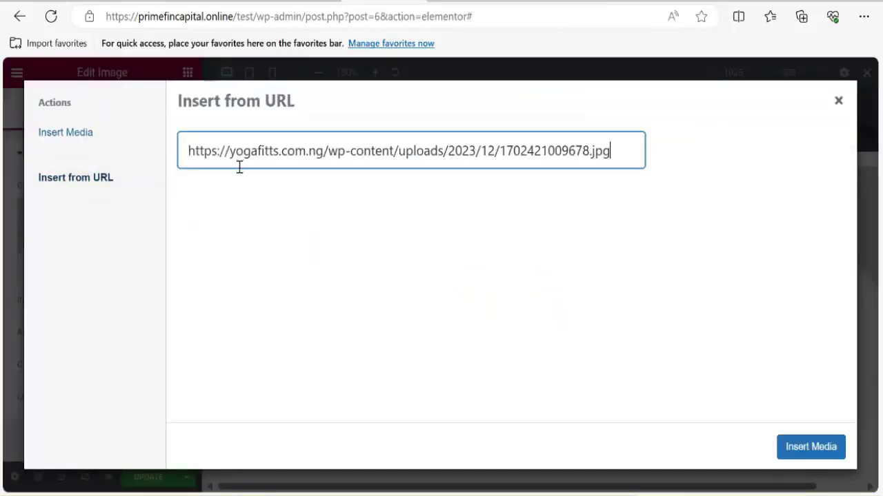
{"action": "left_click", "coordinate": [800, 448]}
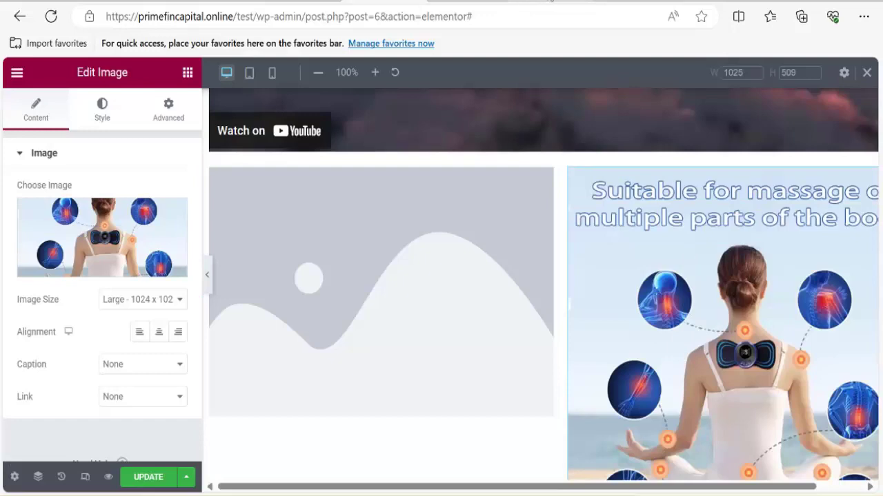
{"action": "left_click", "coordinate": [551, 0]}
Copy the Bad Habits image link from the reference sales page.
{"action": "right_click", "coordinate": [525, 284]}
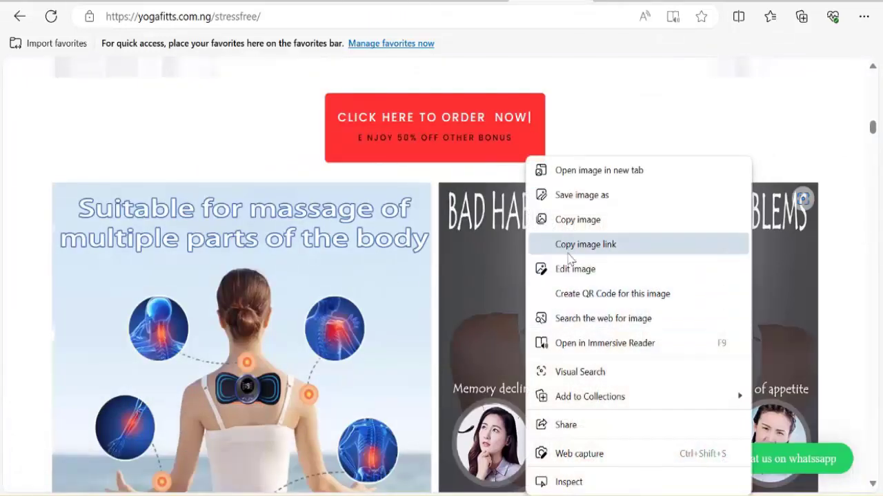
{"action": "left_click", "coordinate": [570, 245]}
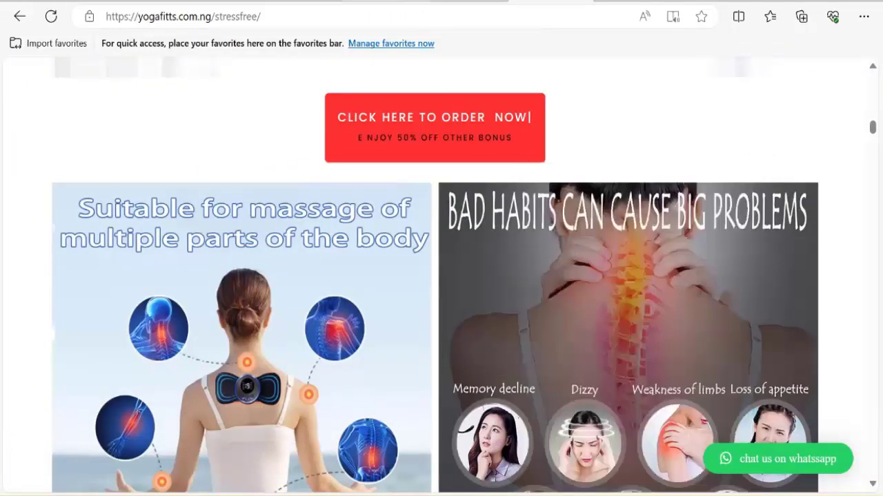
{"action": "key", "text": "ctrl+shift+Tab"}
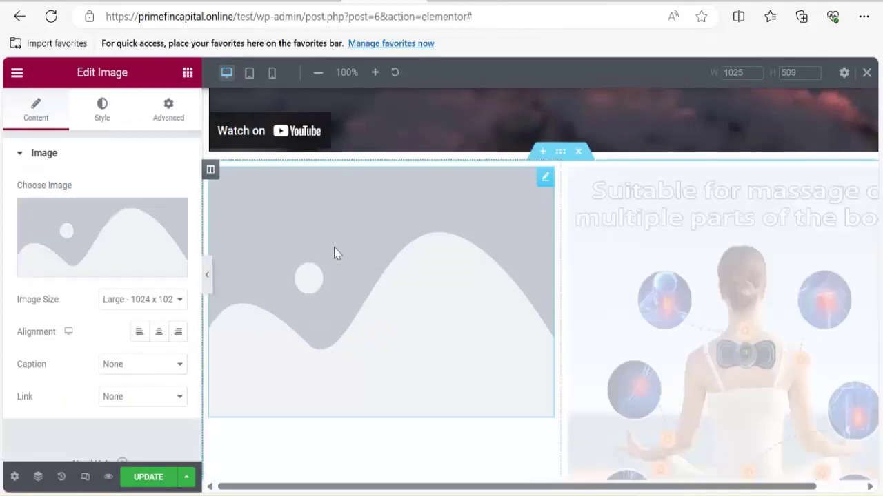
Insert the Bad Habits picture into the left Image widget from the pasted URL.
{"action": "left_click", "coordinate": [117, 238]}
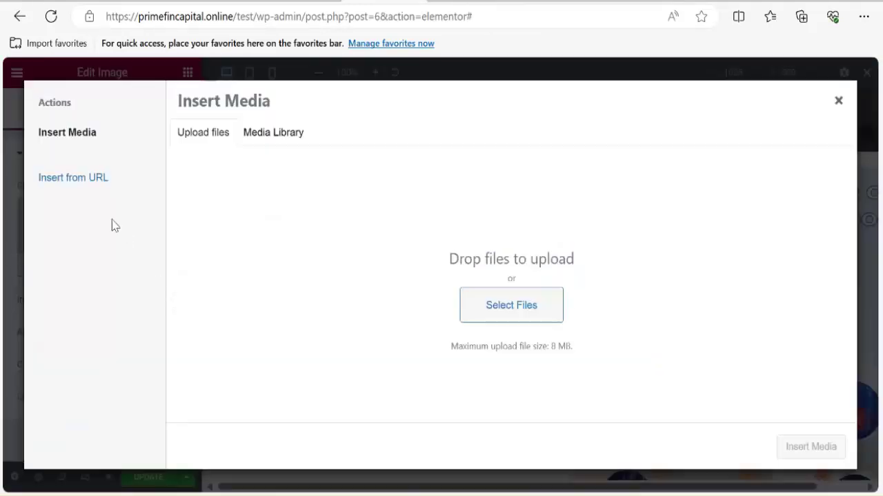
{"action": "left_click", "coordinate": [76, 180]}
{"action": "left_click", "coordinate": [254, 149]}
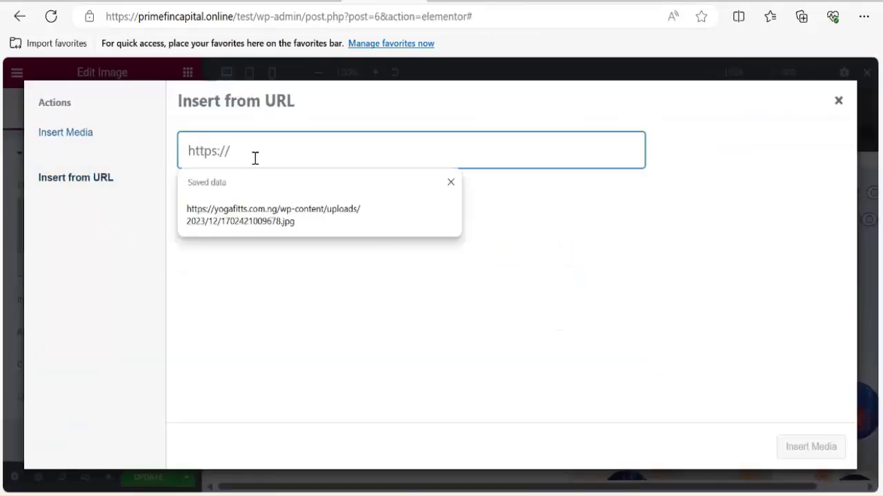
{"action": "key", "text": "ctrl+v"}
{"action": "left_click", "coordinate": [827, 448]}
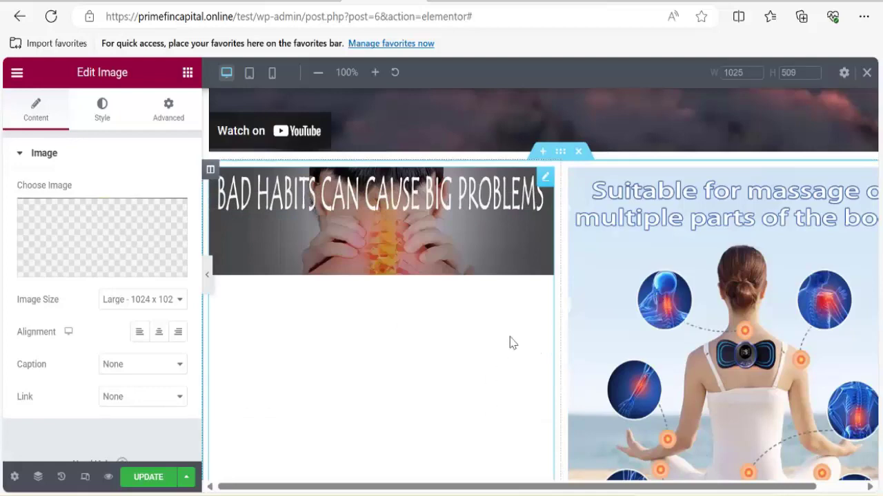
{"action": "left_click", "coordinate": [551, 2]}
Start saving the massage picture from the reference page, then cancel the save.
{"action": "right_click", "coordinate": [230, 286]}
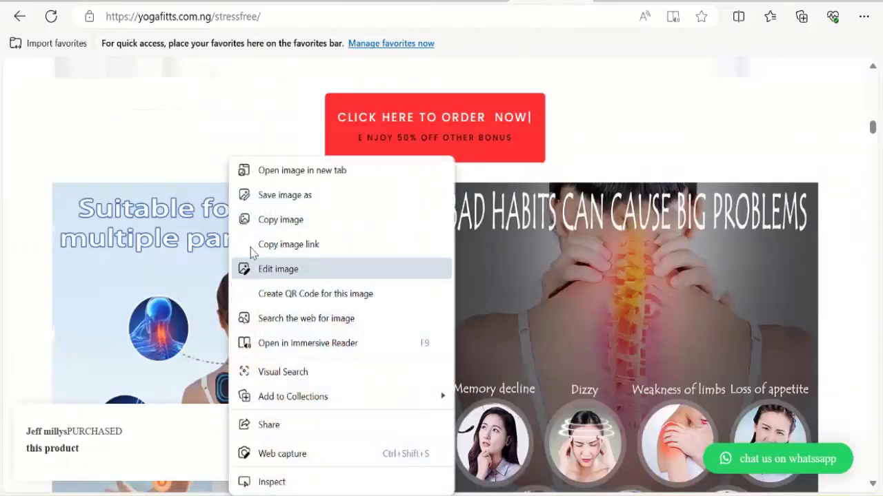
{"action": "left_click", "coordinate": [285, 196]}
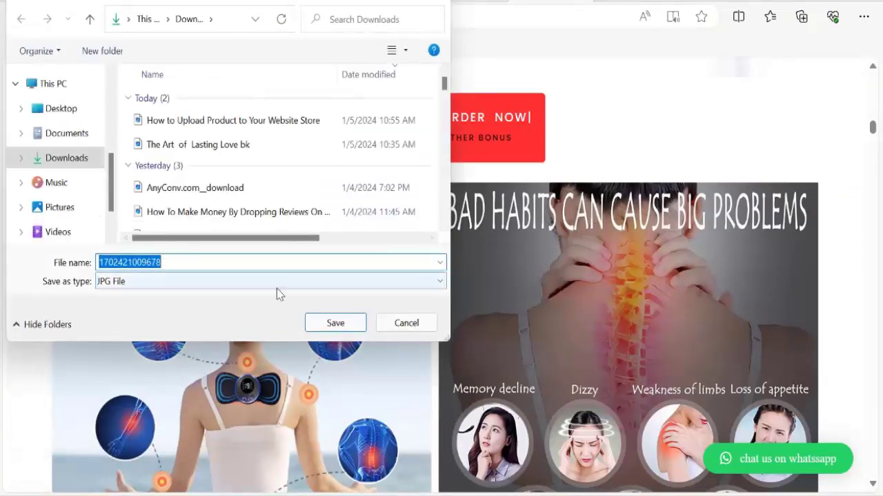
{"action": "left_click", "coordinate": [406, 323]}
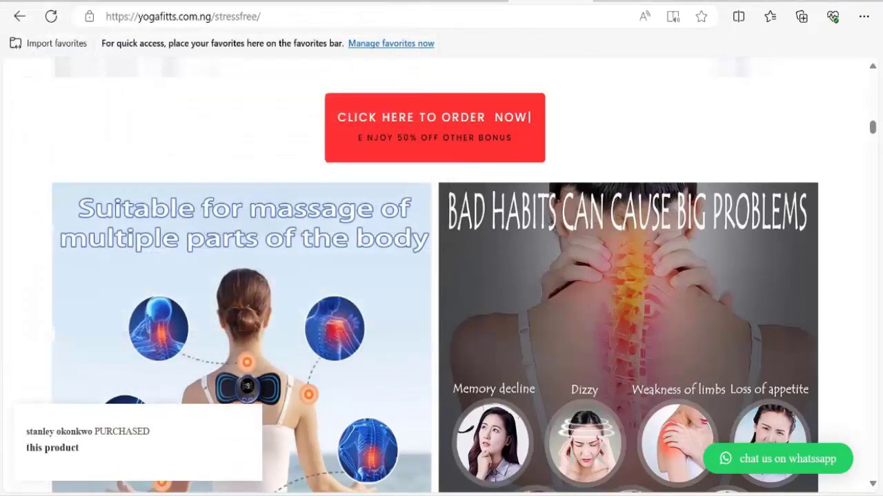
{"action": "left_click", "coordinate": [579, 2]}
{"action": "left_click", "coordinate": [542, 1]}
{"action": "left_click", "coordinate": [374, 1]}
{"action": "scroll", "coordinate": [469, 324], "scroll_direction": "down", "scroll_amount": 5}
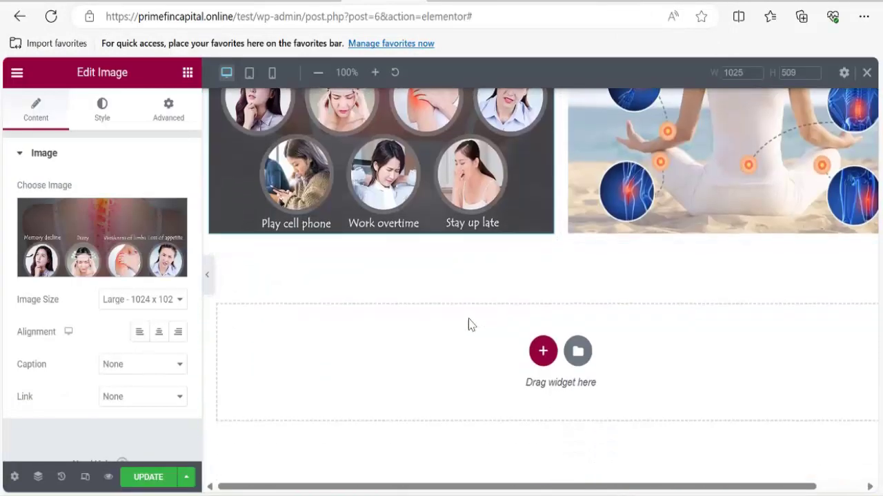
{"action": "scroll", "coordinate": [534, 333], "scroll_direction": "up", "scroll_amount": 4}
Copy the link of the couple gift photo on the reference page.
{"action": "left_click", "coordinate": [586, 2]}
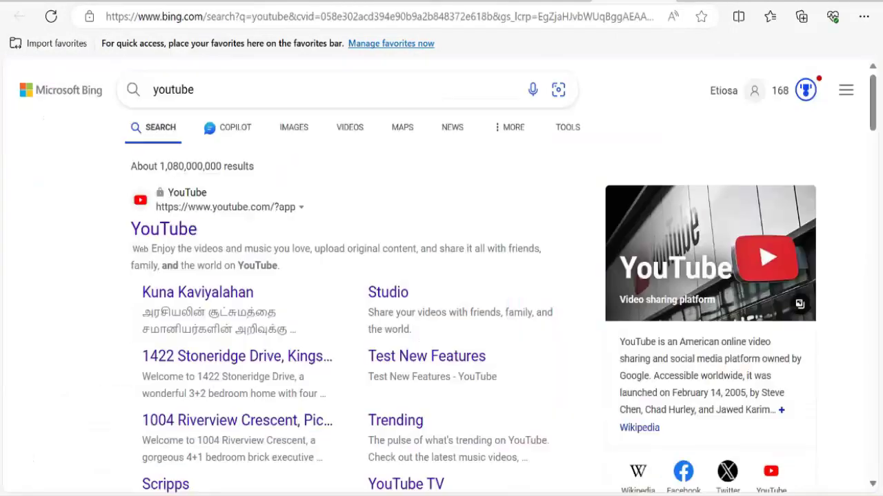
{"action": "left_click", "coordinate": [555, 2]}
{"action": "scroll", "coordinate": [433, 343], "scroll_direction": "down", "scroll_amount": 8}
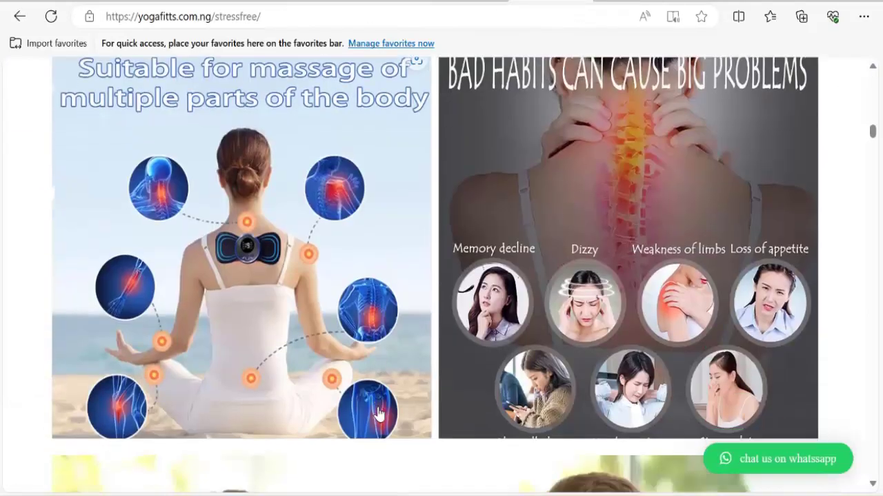
{"action": "right_click", "coordinate": [425, 282]}
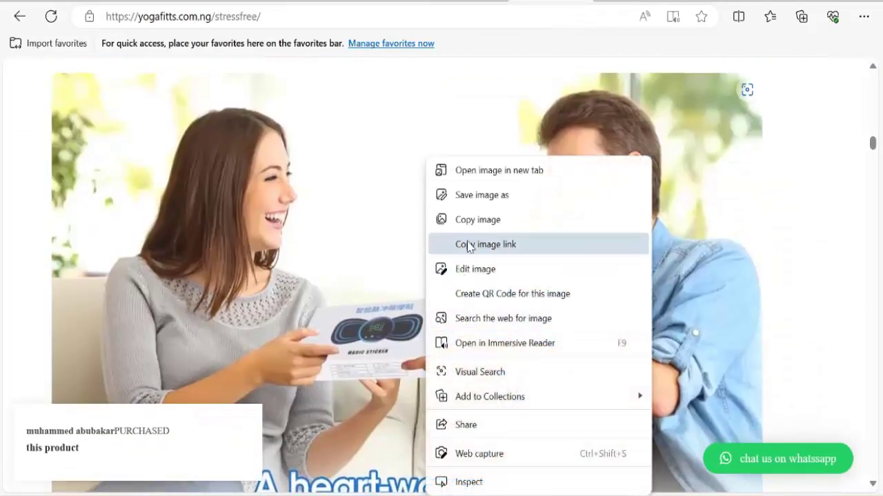
{"action": "left_click", "coordinate": [471, 248]}
{"action": "left_click", "coordinate": [394, 2]}
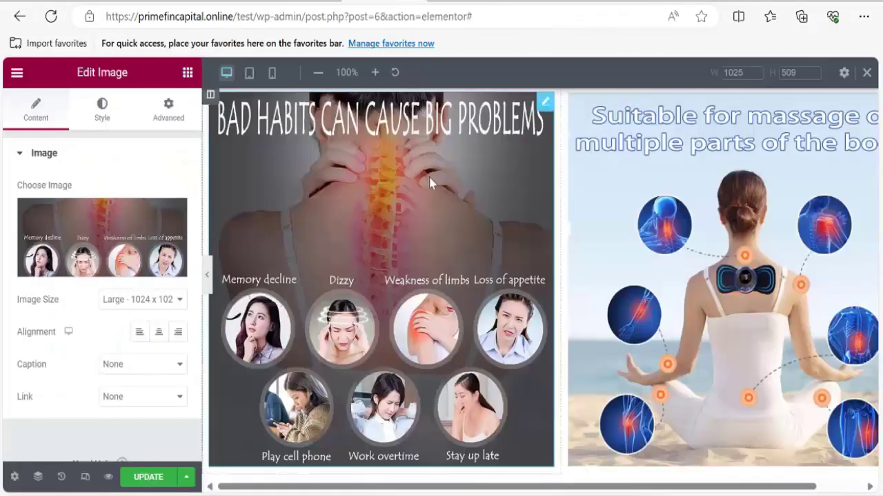
Add a single-column section below the image row with an Image widget in it.
{"action": "scroll", "coordinate": [434, 184], "scroll_direction": "down", "scroll_amount": 3}
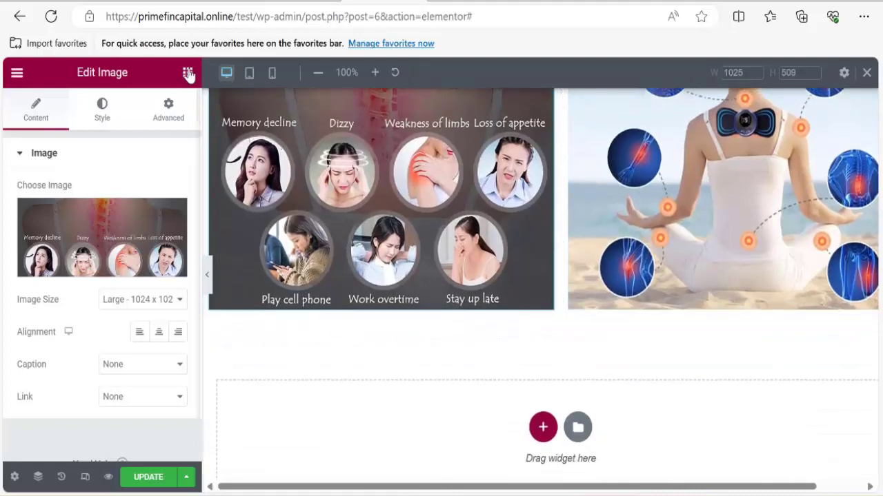
{"action": "left_click", "coordinate": [187, 72]}
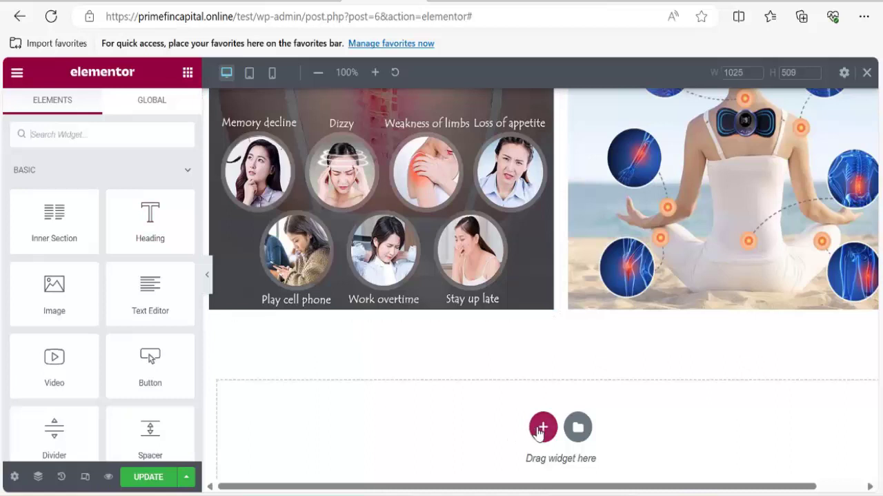
{"action": "left_click", "coordinate": [540, 429]}
{"action": "scroll", "coordinate": [416, 429], "scroll_direction": "down", "scroll_amount": 1}
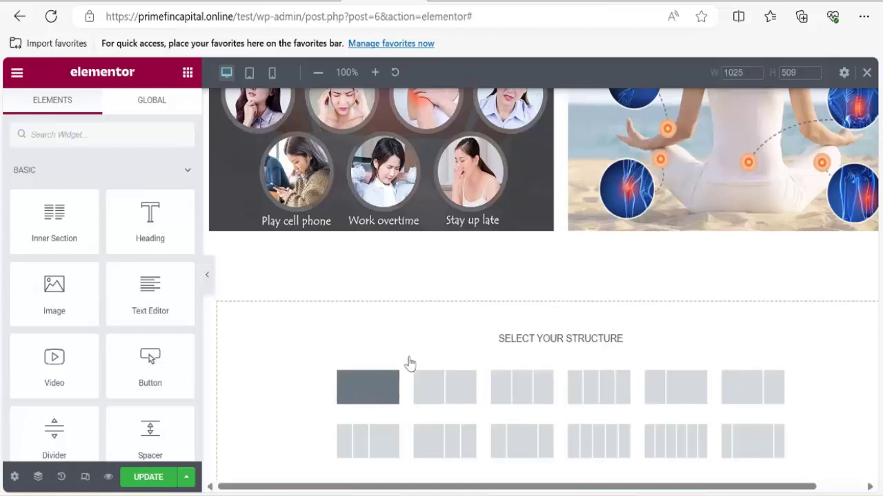
{"action": "left_click", "coordinate": [407, 362]}
{"action": "left_click", "coordinate": [561, 260]}
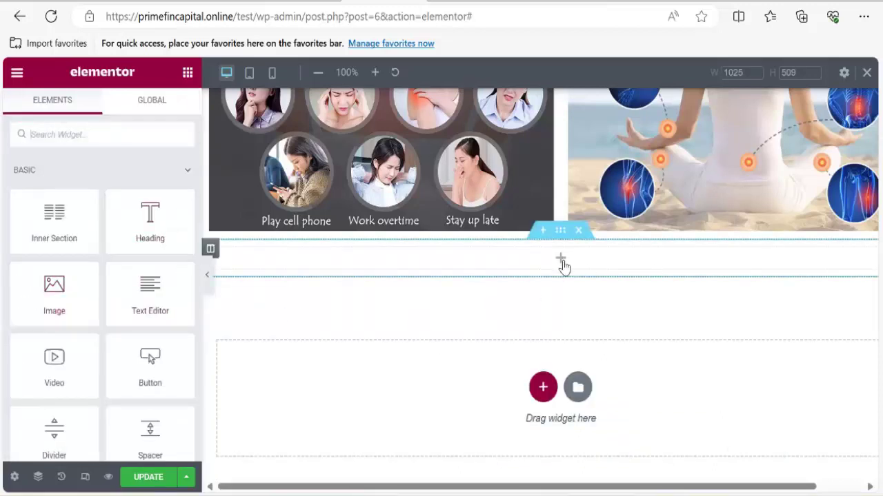
{"action": "left_click_drag", "start_coordinate": [55, 293], "coordinate": [563, 268]}
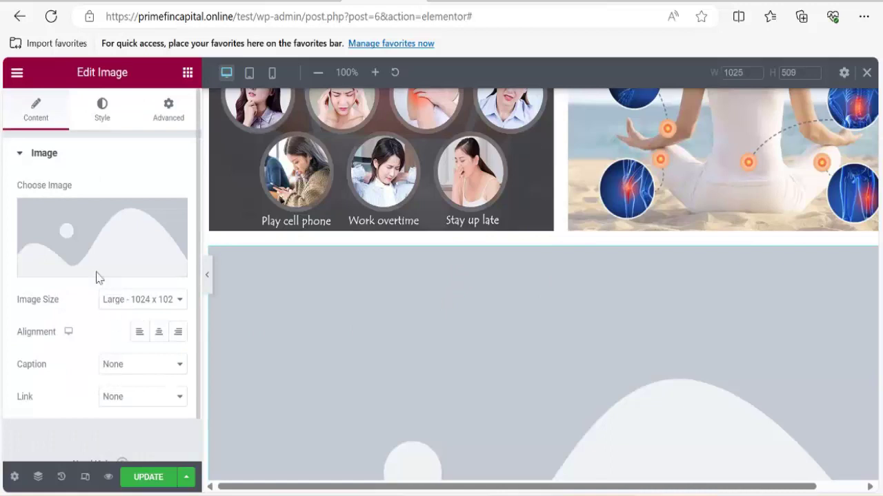
Fill the new Image widget with the couple gift photo from its pasted URL.
{"action": "left_click", "coordinate": [103, 246]}
{"action": "left_click", "coordinate": [96, 182]}
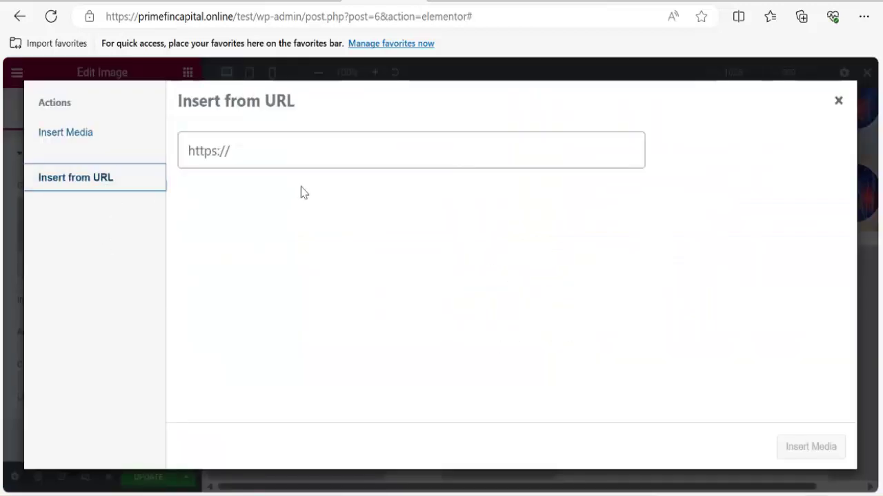
{"action": "left_click", "coordinate": [273, 151]}
{"action": "key", "text": "ctrl+v"}
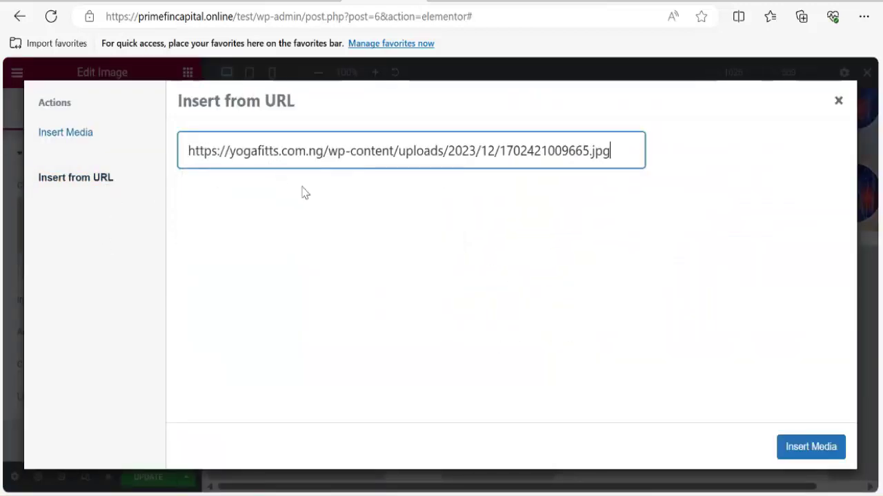
{"action": "left_click", "coordinate": [791, 442]}
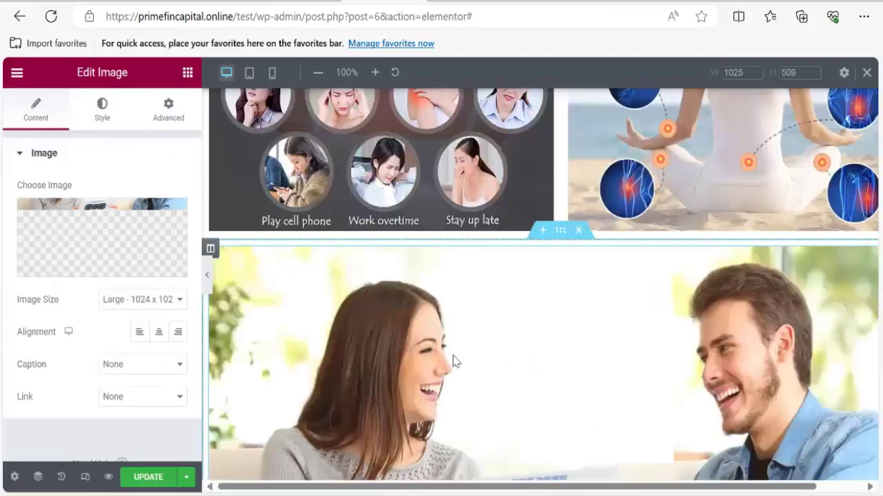
{"action": "scroll", "coordinate": [455, 366], "scroll_direction": "down", "scroll_amount": 4}
{"action": "scroll", "coordinate": [456, 392], "scroll_direction": "up", "scroll_amount": 3}
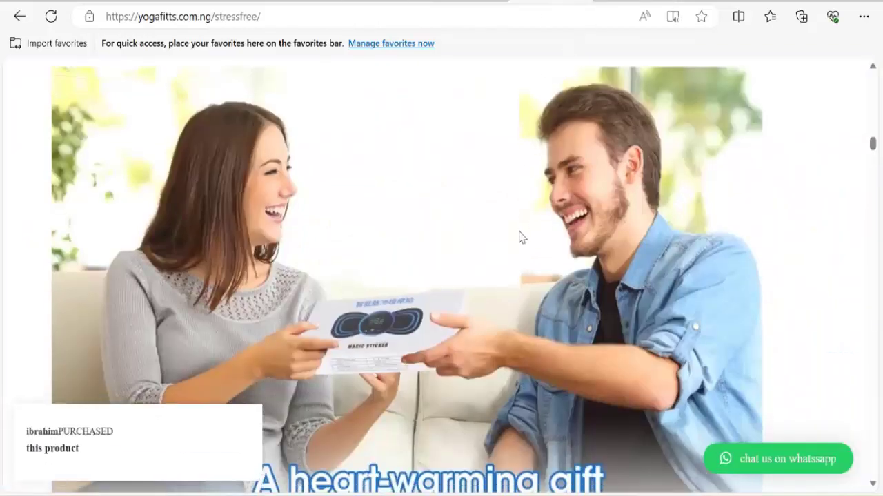
Scroll the reference sales page down to the '50,000 Customers served!' heading.
{"action": "scroll", "coordinate": [465, 345], "scroll_direction": "down", "scroll_amount": 10}
{"action": "scroll", "coordinate": [414, 289], "scroll_direction": "down", "scroll_amount": 12}
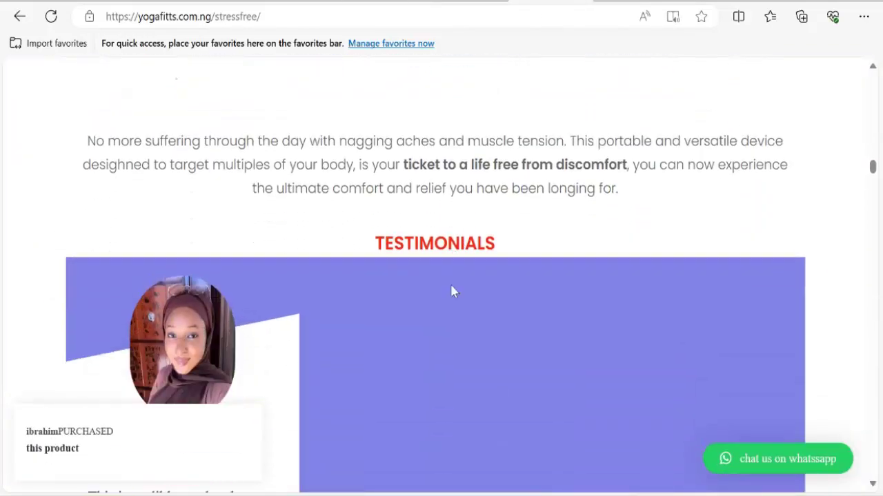
{"action": "scroll", "coordinate": [387, 321], "scroll_direction": "down", "scroll_amount": 12}
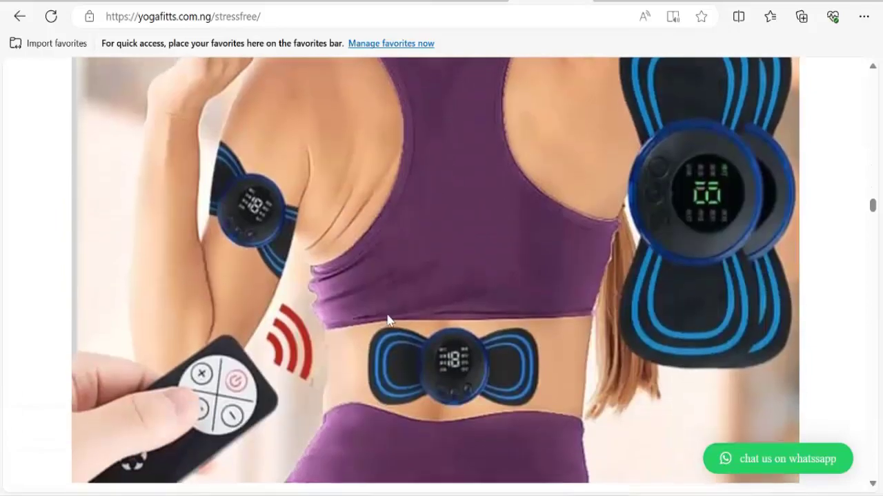
{"action": "scroll", "coordinate": [394, 325], "scroll_direction": "down", "scroll_amount": 4}
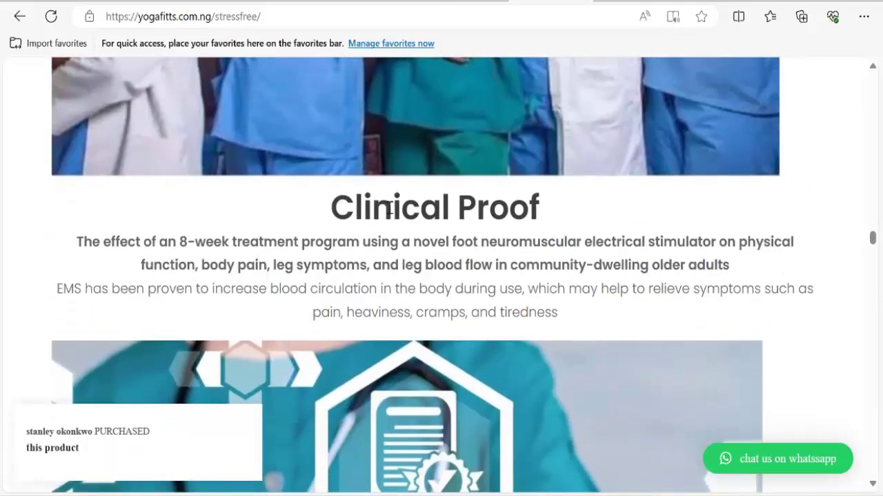
{"action": "left_click_drag", "start_coordinate": [389, 209], "coordinate": [593, 313]}
{"action": "scroll", "coordinate": [464, 297], "scroll_direction": "down", "scroll_amount": 5}
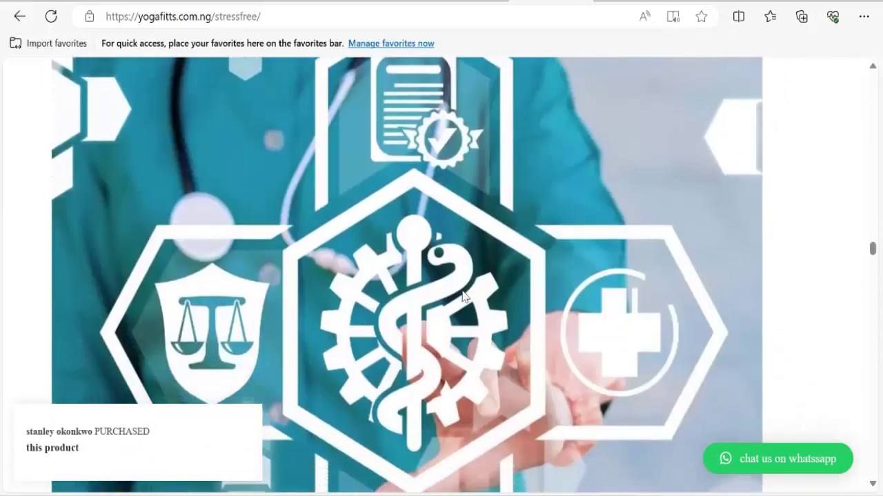
{"action": "scroll", "coordinate": [464, 297], "scroll_direction": "down", "scroll_amount": 20}
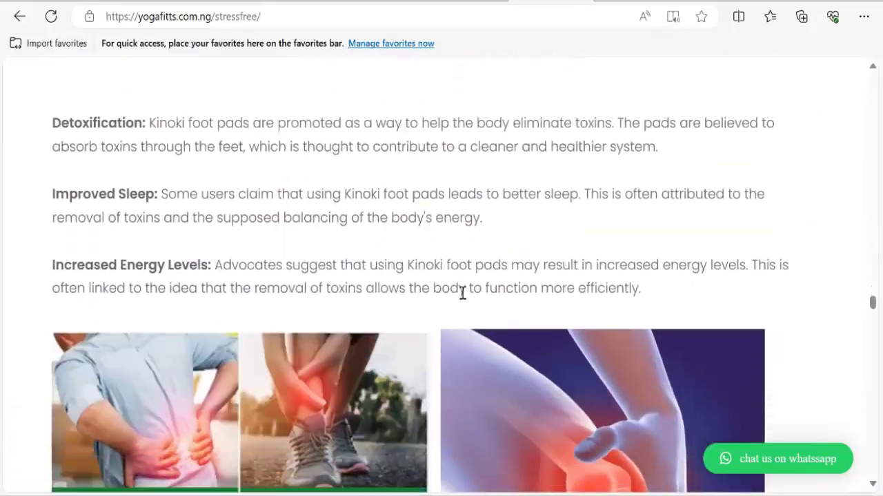
{"action": "scroll", "coordinate": [462, 293], "scroll_direction": "down", "scroll_amount": 10}
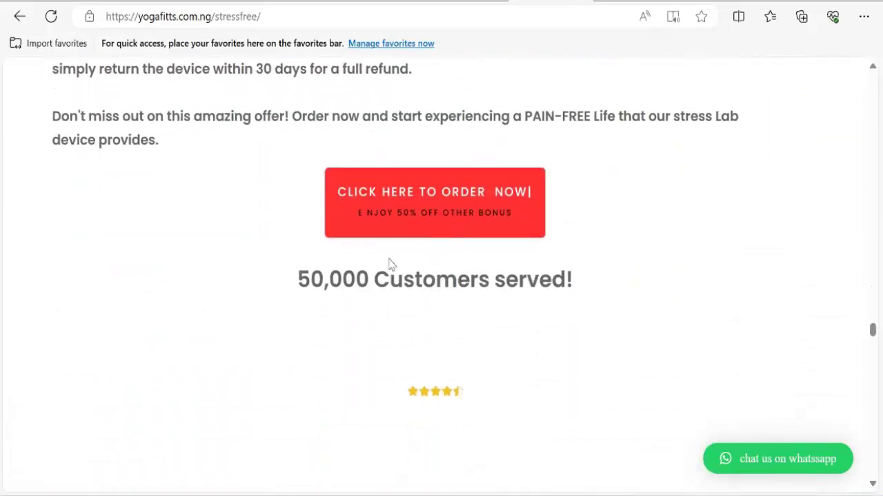
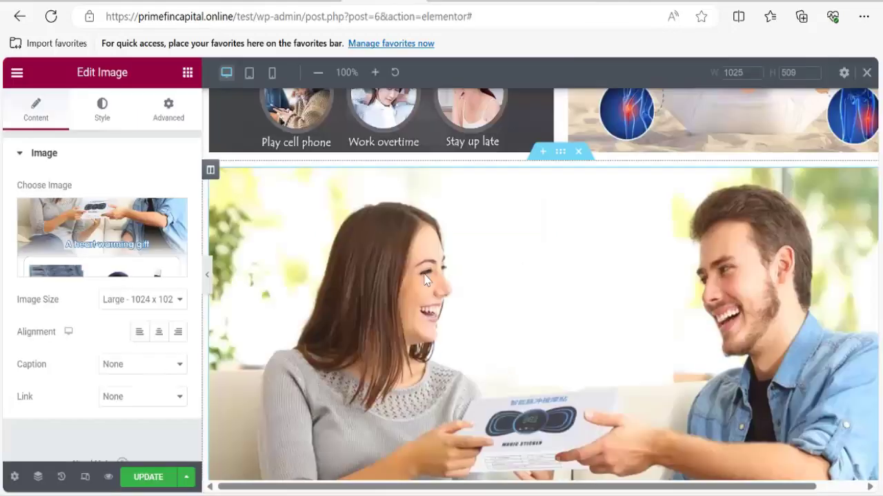
Back in the Elementor editor, scroll down to the empty area below the gift image.
{"action": "scroll", "coordinate": [429, 281], "scroll_direction": "down", "scroll_amount": 1}
{"action": "scroll", "coordinate": [429, 282], "scroll_direction": "down", "scroll_amount": 10}
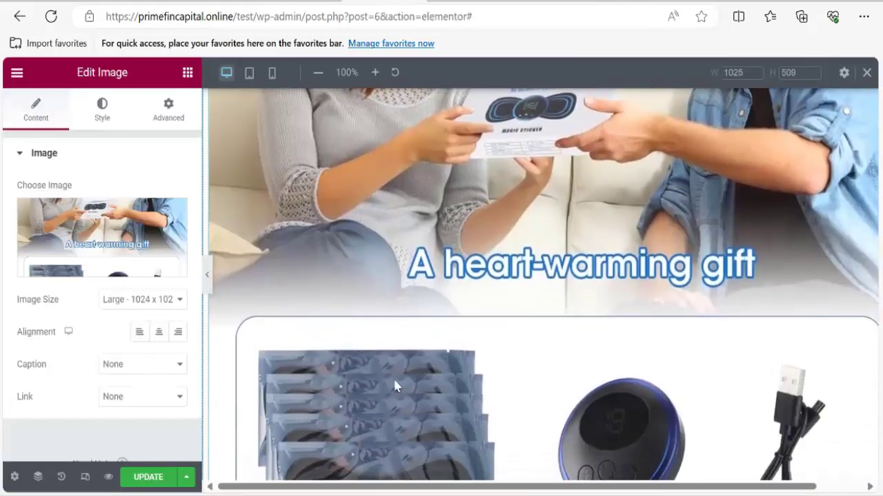
Add a single-column section below the product box and drop a Button widget into it.
{"action": "left_click", "coordinate": [544, 349]}
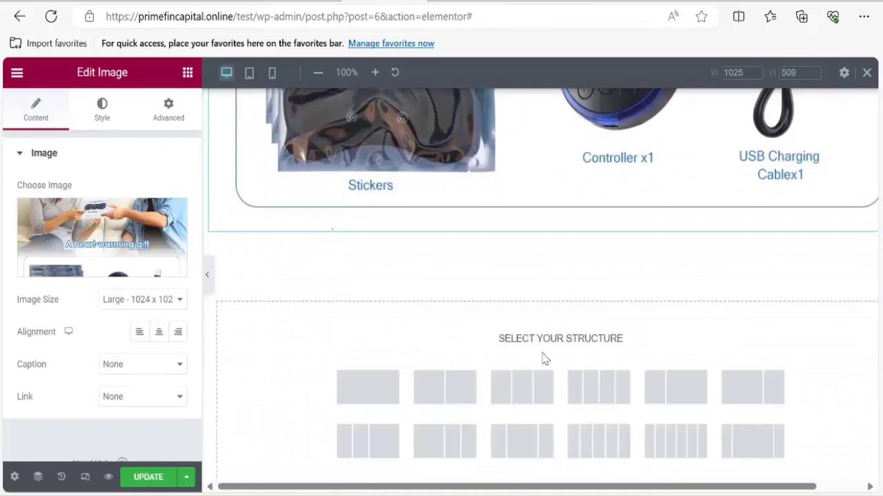
{"action": "left_click", "coordinate": [372, 386]}
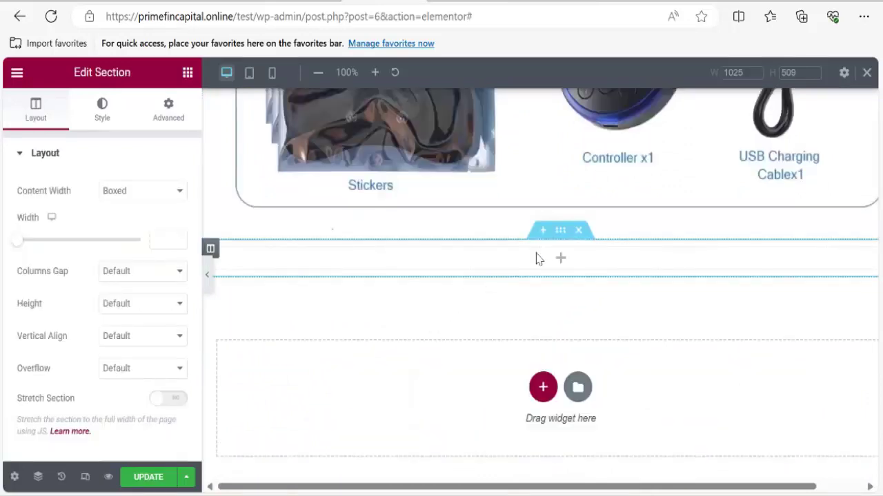
{"action": "left_click", "coordinate": [562, 262]}
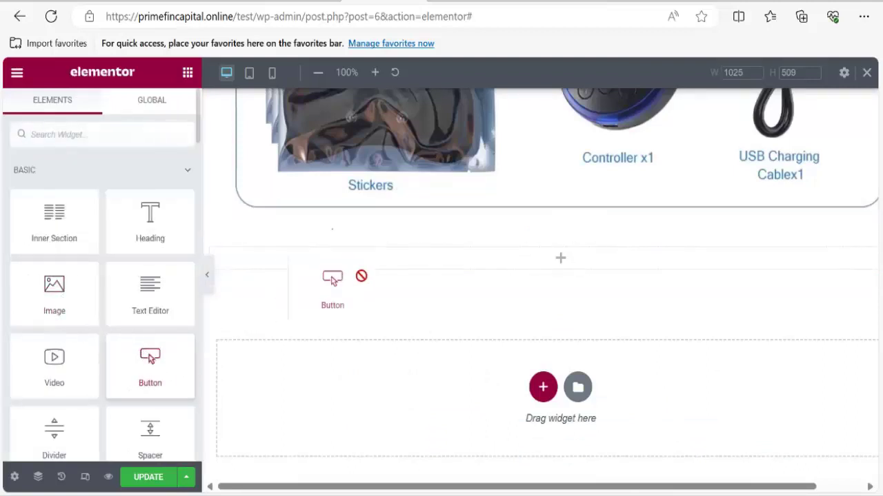
{"action": "left_click_drag", "start_coordinate": [333, 280], "coordinate": [567, 263]}
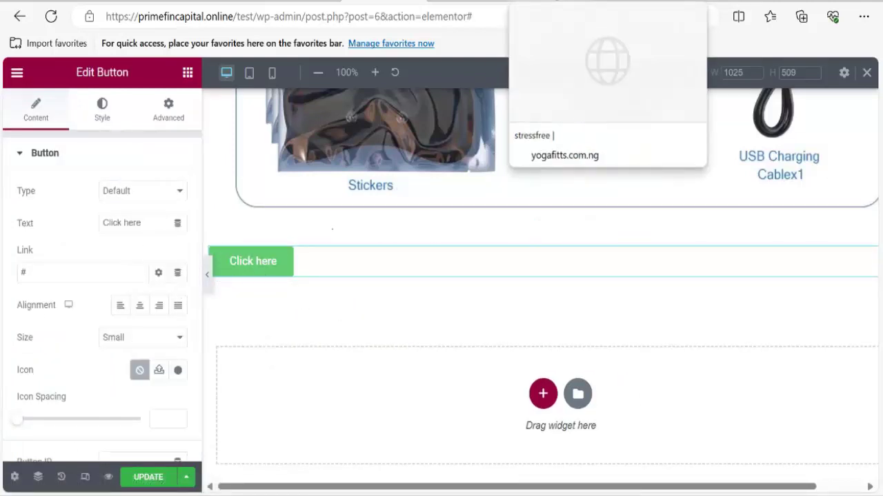
Paste the reference page's URL into the button link, then delete it again.
{"action": "left_click", "coordinate": [555, 3]}
{"action": "left_click", "coordinate": [291, 16]}
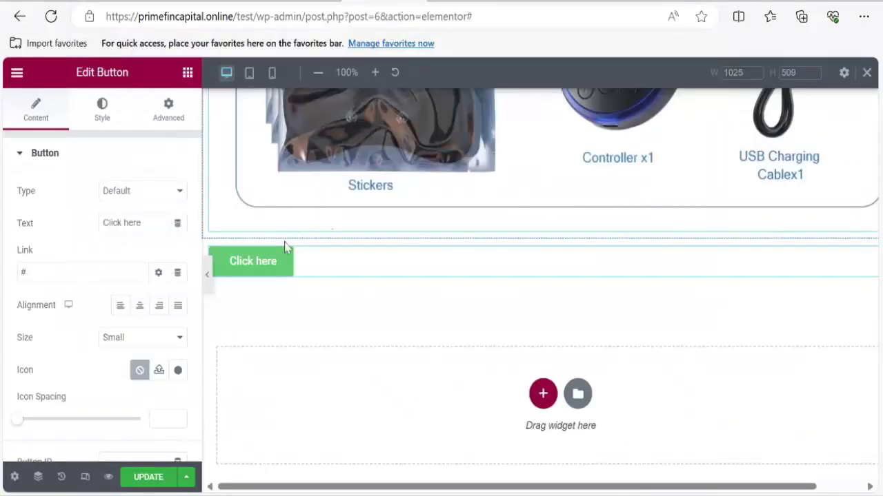
{"action": "left_click", "coordinate": [55, 272]}
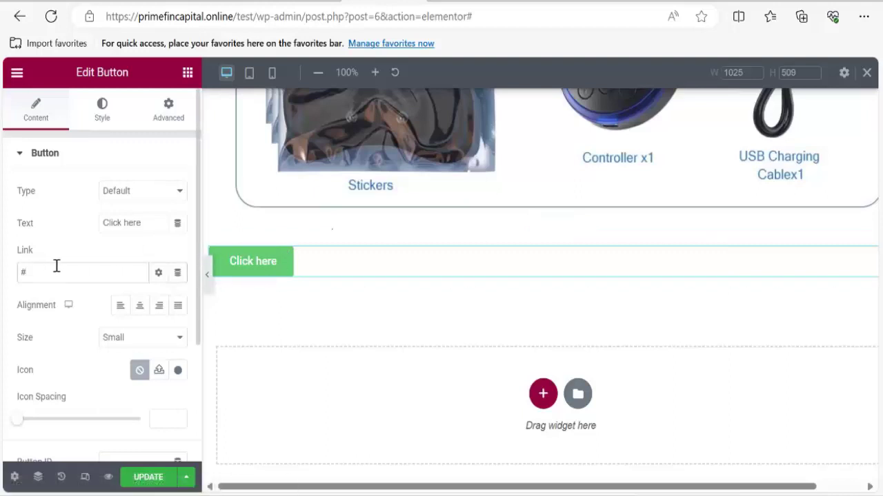
{"action": "key", "text": "BackSpace"}
{"action": "key", "text": "ctrl+v"}
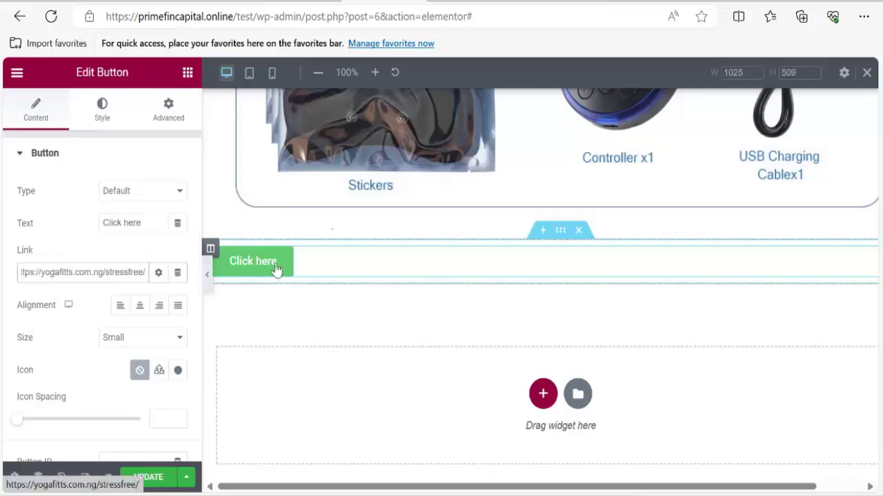
{"action": "triple_click", "coordinate": [78, 272]}
{"action": "key", "text": "BackSpace"}
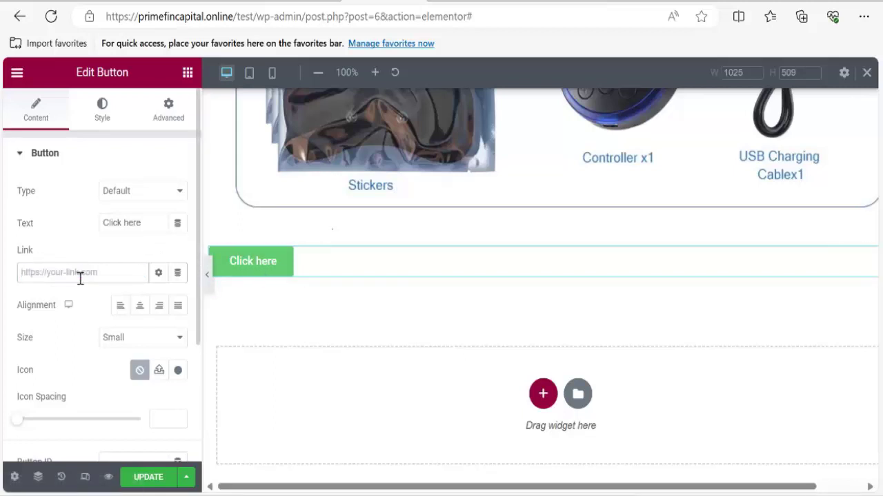
Set the button link to #, relabel it ORDER NOW and centre it.
{"action": "type", "text": "#"}
{"action": "left_click", "coordinate": [139, 197]}
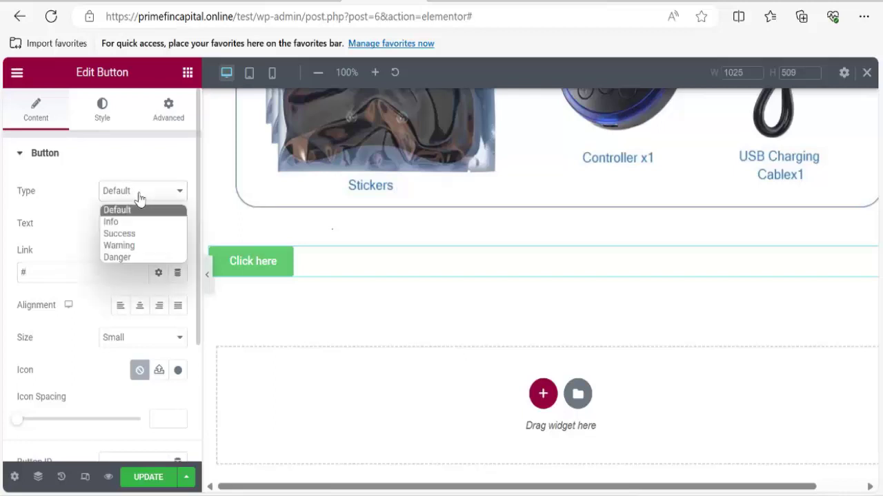
{"action": "left_click", "coordinate": [139, 198]}
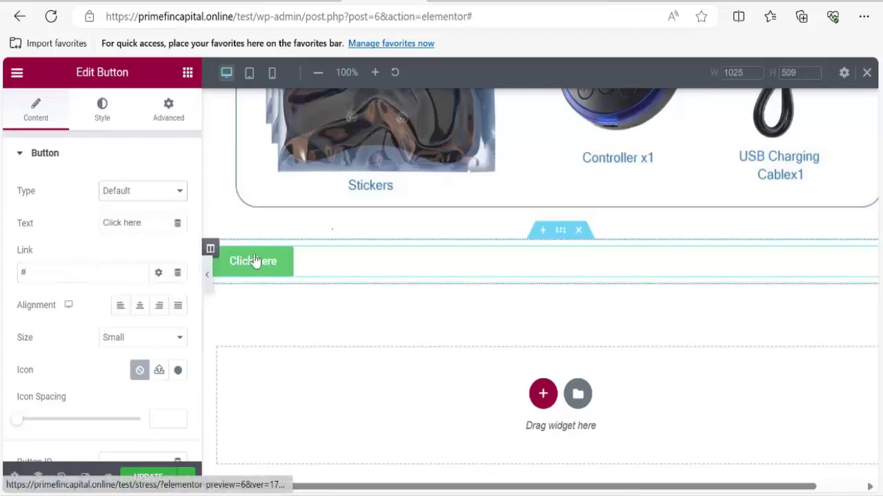
{"action": "double_click", "coordinate": [142, 224]}
{"action": "triple_click", "coordinate": [153, 224]}
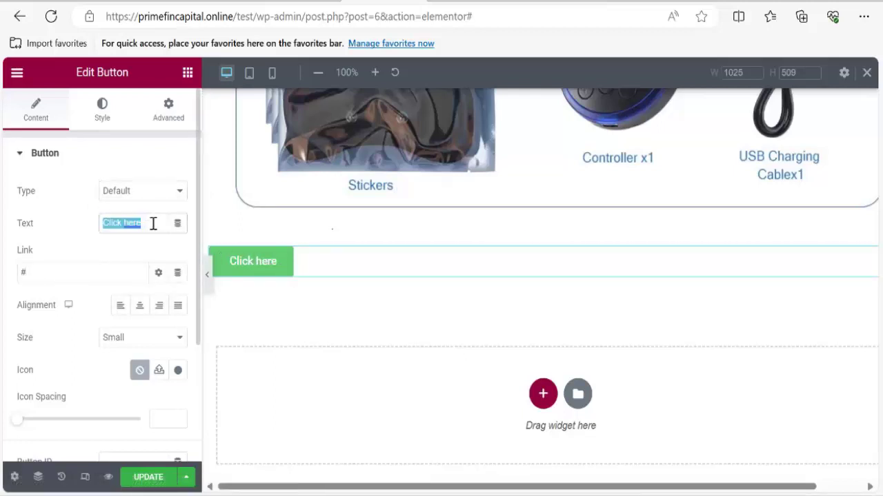
{"action": "key", "text": "BackSpace"}
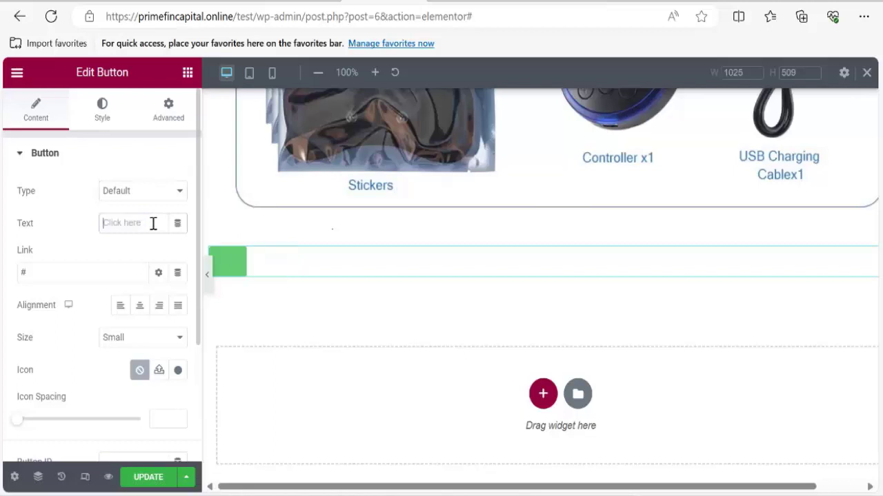
{"action": "type", "text": "ORDER NO"}
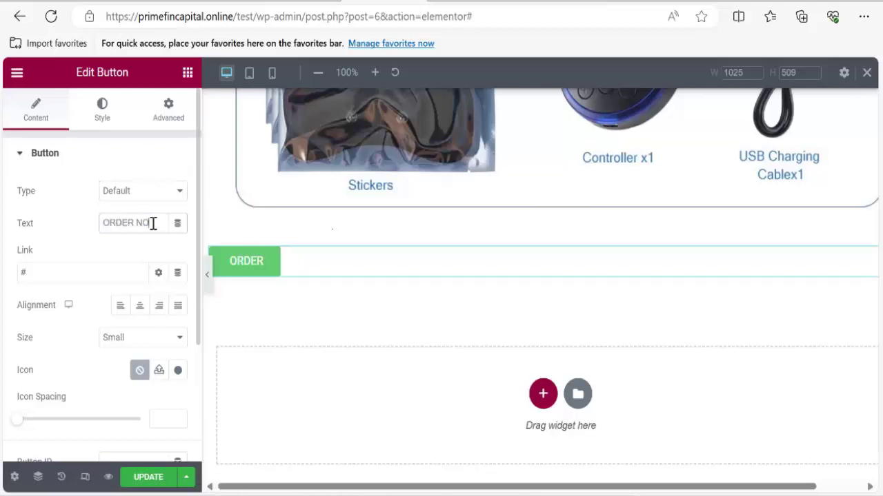
{"action": "type", "text": "W"}
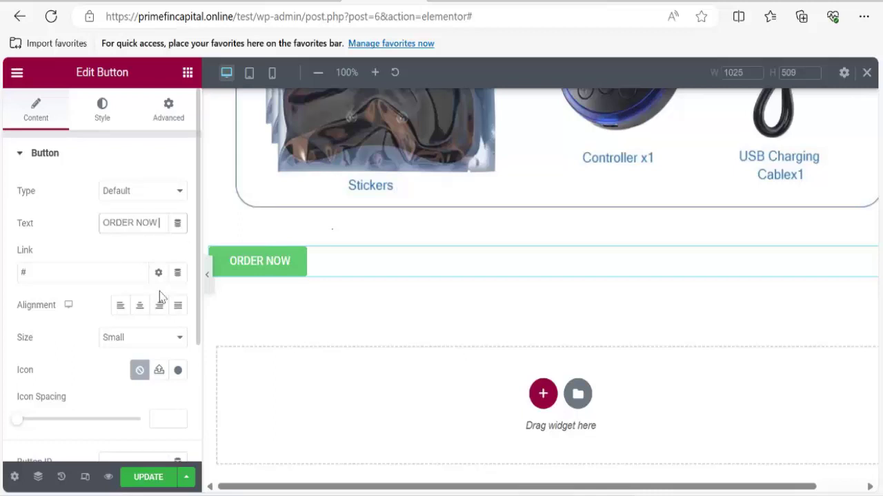
{"action": "left_click", "coordinate": [140, 314]}
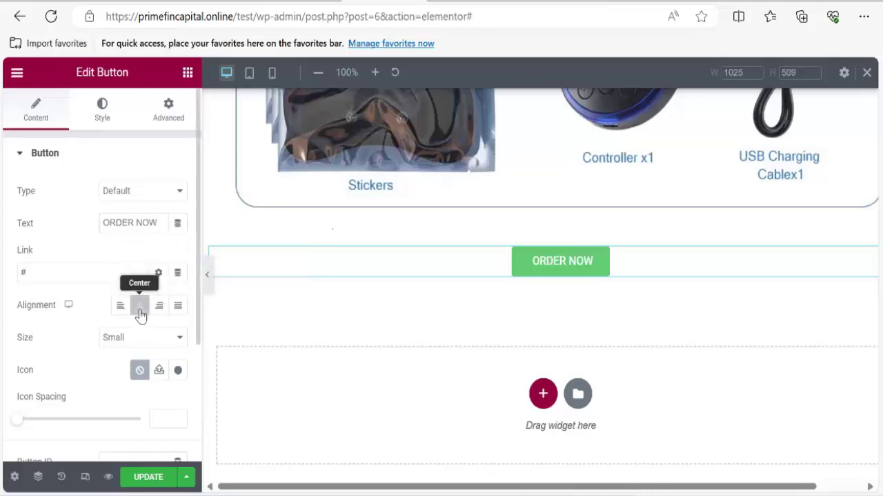
Make the button Extra Large and set its type to Danger.
{"action": "left_click", "coordinate": [102, 114]}
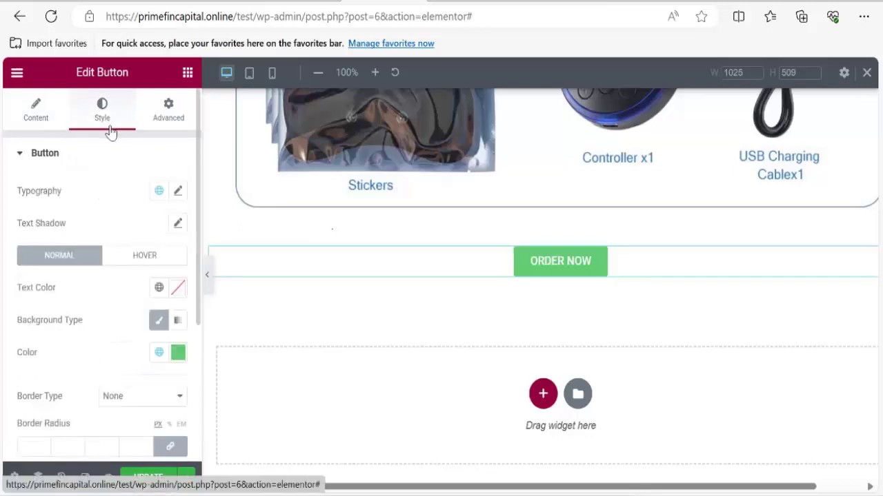
{"action": "left_click", "coordinate": [40, 117]}
{"action": "scroll", "coordinate": [117, 296], "scroll_direction": "down", "scroll_amount": 3}
{"action": "scroll", "coordinate": [105, 303], "scroll_direction": "up", "scroll_amount": 2}
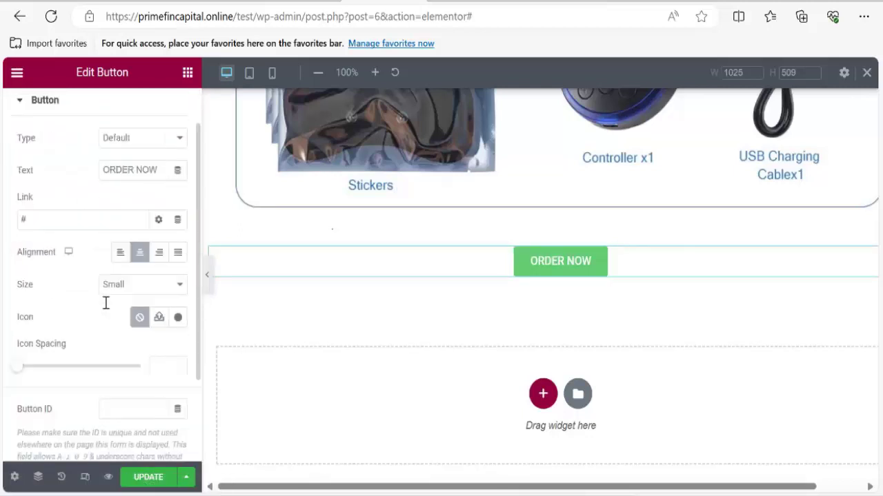
{"action": "left_click", "coordinate": [135, 290]}
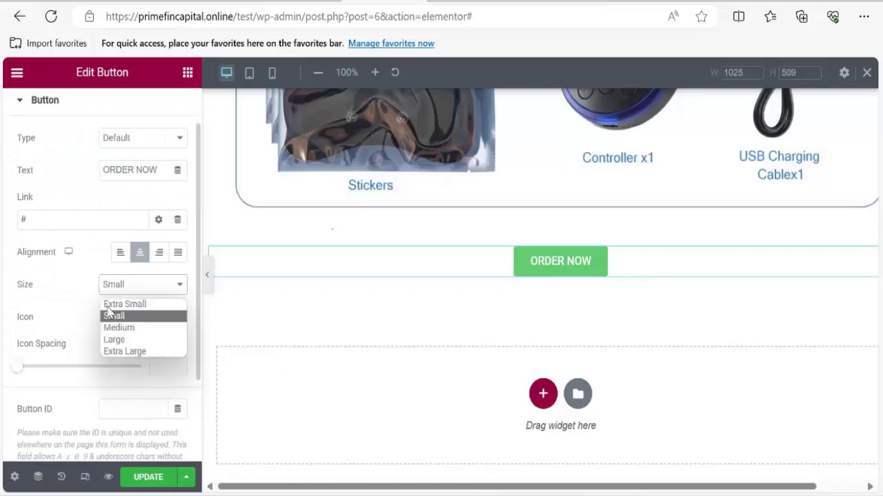
{"action": "left_click", "coordinate": [115, 340]}
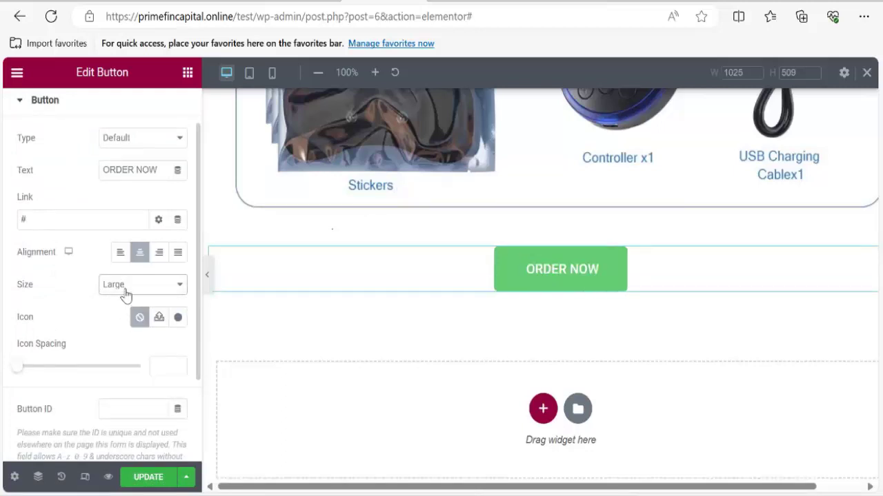
{"action": "left_click", "coordinate": [124, 294]}
{"action": "left_click", "coordinate": [121, 352]}
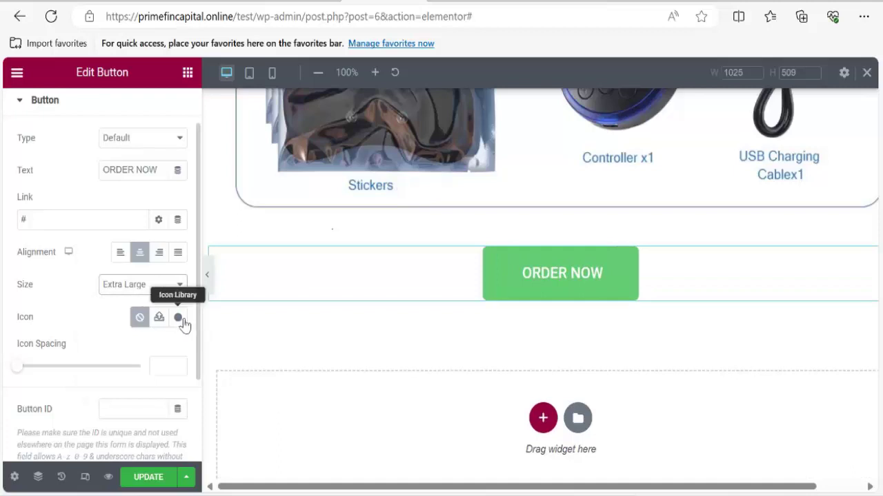
{"action": "left_click", "coordinate": [129, 140]}
{"action": "left_click", "coordinate": [128, 181]}
{"action": "left_click", "coordinate": [124, 147]}
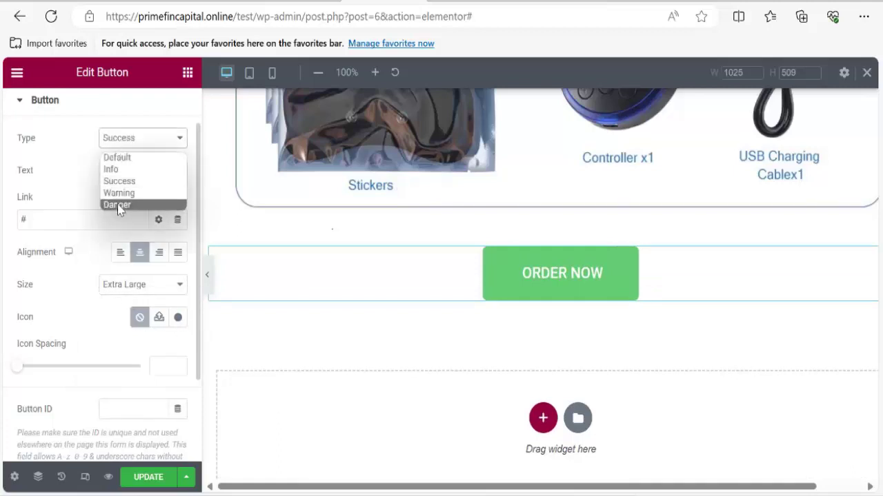
{"action": "left_click", "coordinate": [122, 192]}
{"action": "left_click", "coordinate": [135, 136]}
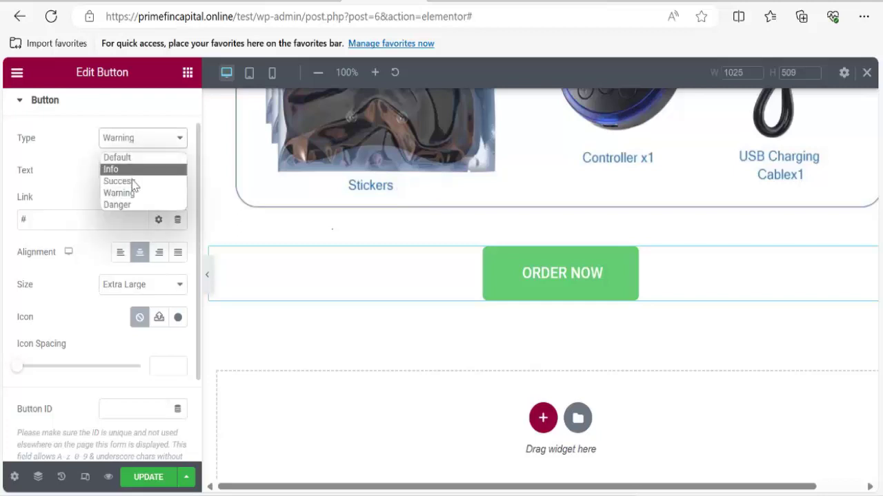
{"action": "left_click", "coordinate": [129, 204]}
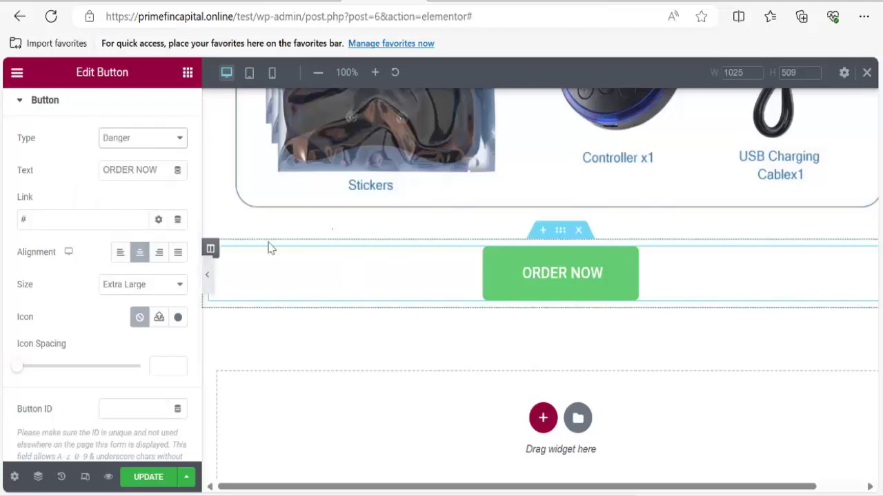
{"action": "scroll", "coordinate": [121, 143], "scroll_direction": "up", "scroll_amount": 1}
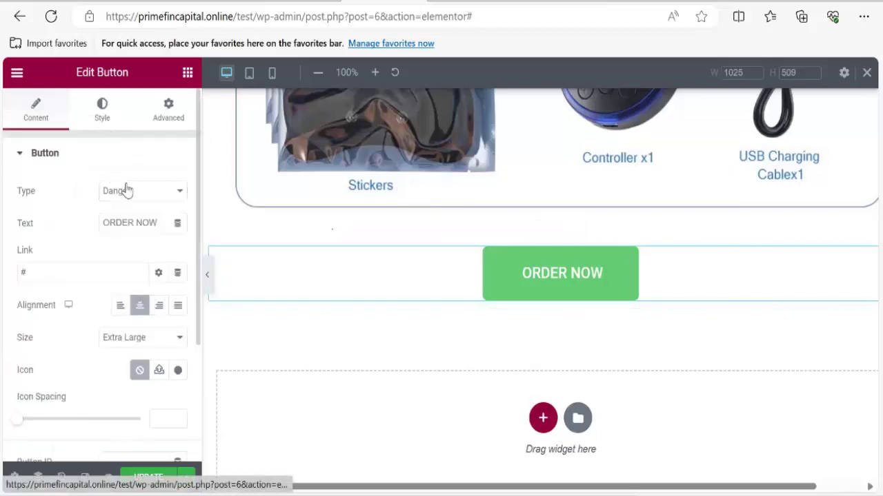
In the Style tab, set the ORDER NOW background colour to bright red-orange #F22F07.
{"action": "left_click", "coordinate": [102, 111]}
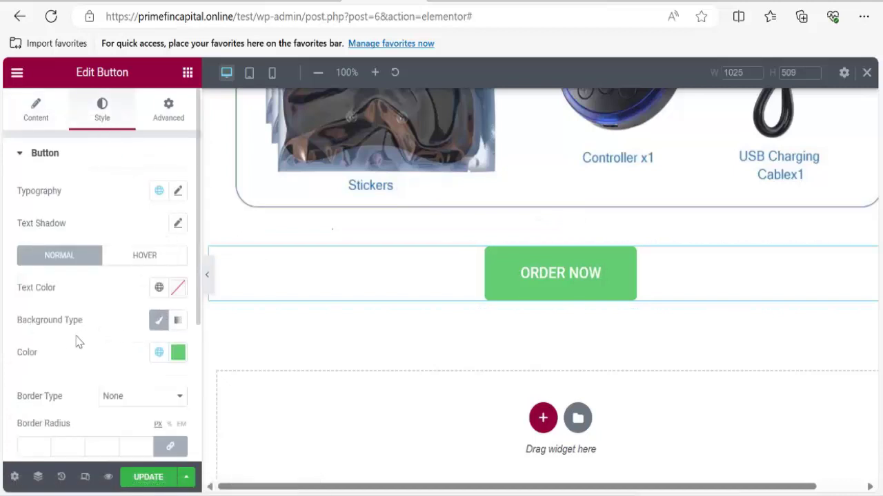
{"action": "left_click", "coordinate": [177, 356]}
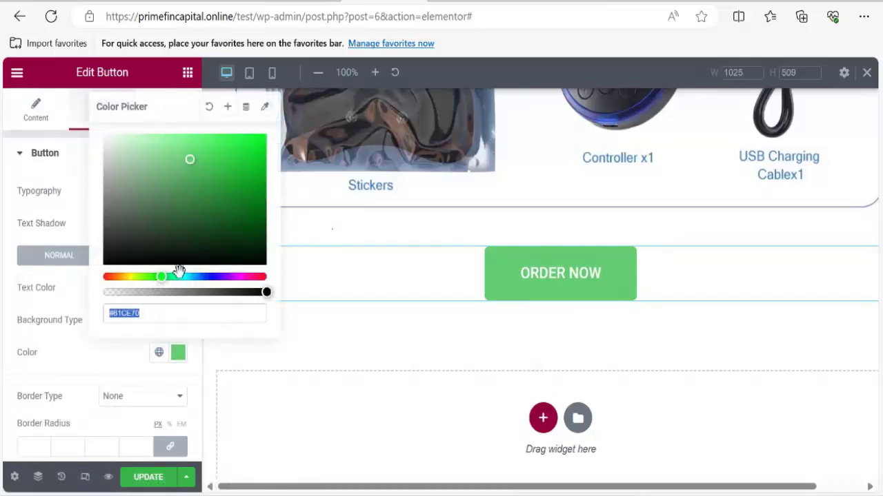
{"action": "left_click", "coordinate": [107, 276]}
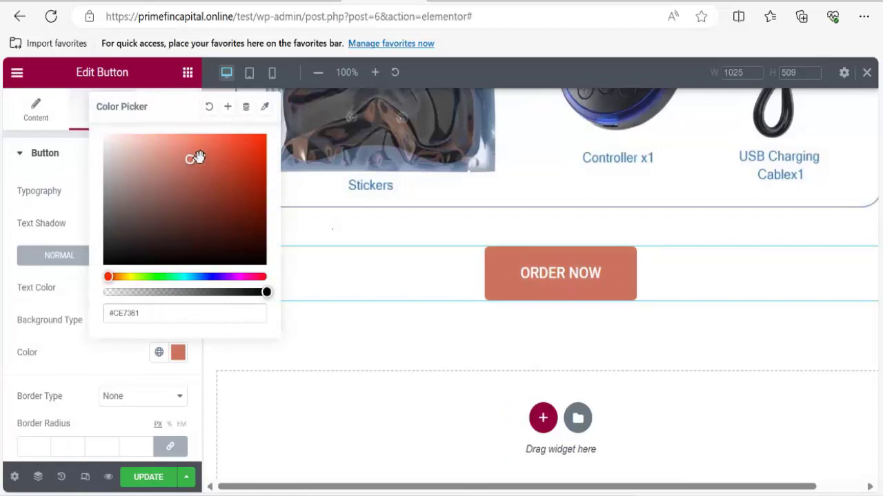
{"action": "left_click_drag", "start_coordinate": [190, 162], "coordinate": [262, 141]}
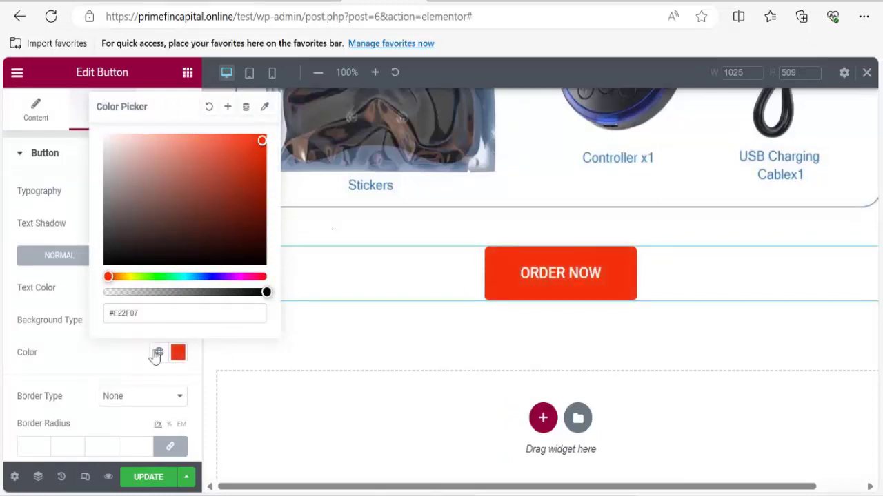
{"action": "left_click", "coordinate": [100, 369]}
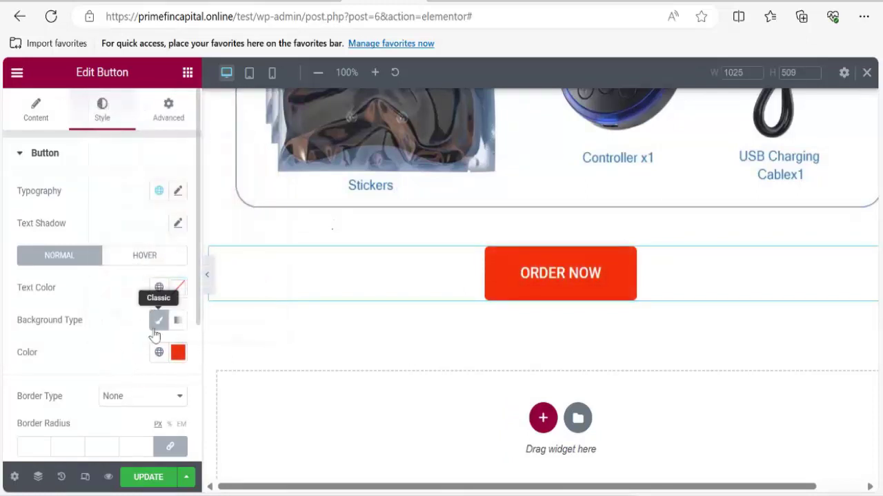
{"action": "scroll", "coordinate": [515, 303], "scroll_direction": "up", "scroll_amount": 10}
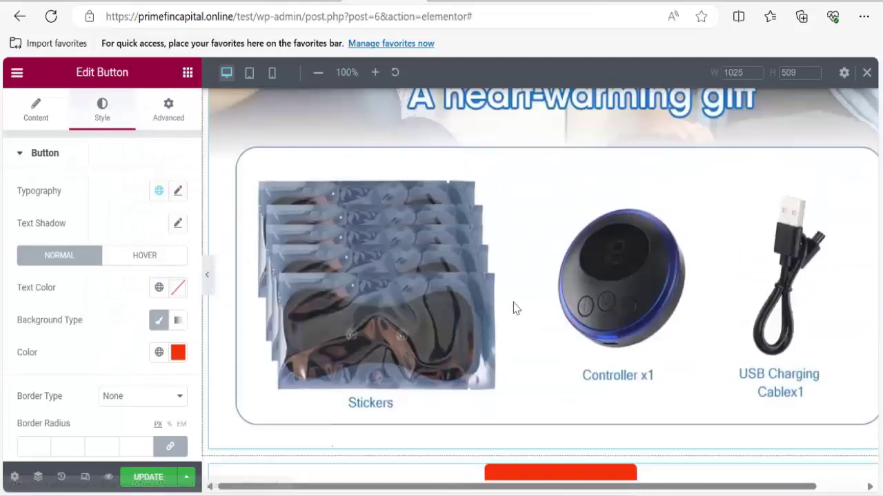
{"action": "scroll", "coordinate": [511, 314], "scroll_direction": "down", "scroll_amount": 10}
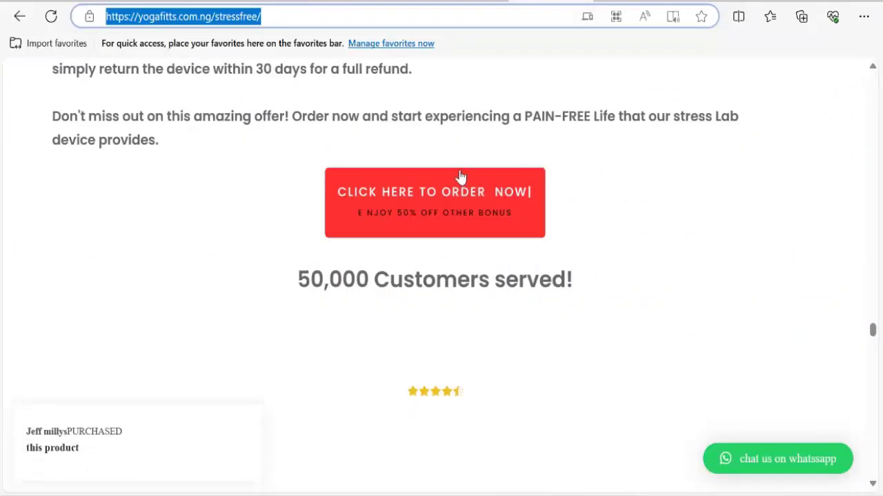
On the reference site, test that CLICK HERE TO ORDER NOW jumps to its order form.
{"action": "left_click", "coordinate": [454, 209]}
{"action": "scroll", "coordinate": [419, 225], "scroll_direction": "up", "scroll_amount": 15}
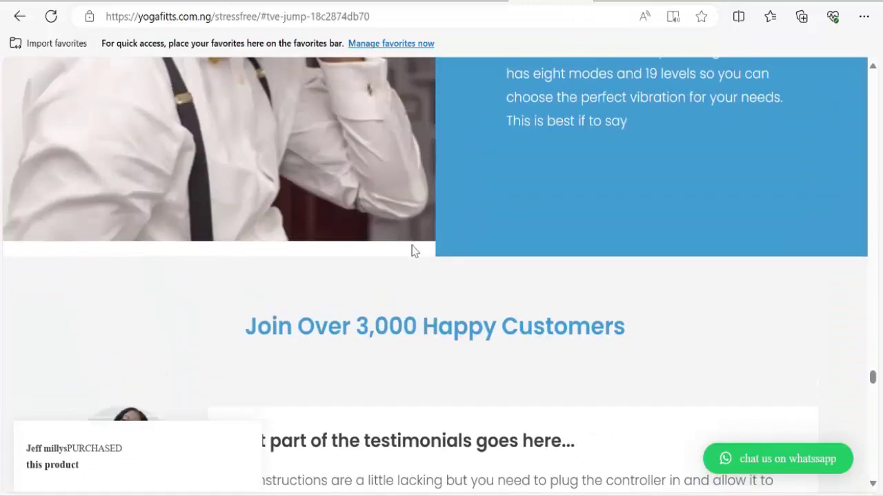
{"action": "scroll", "coordinate": [413, 250], "scroll_direction": "down", "scroll_amount": 10}
{"action": "scroll", "coordinate": [417, 257], "scroll_direction": "up", "scroll_amount": 10}
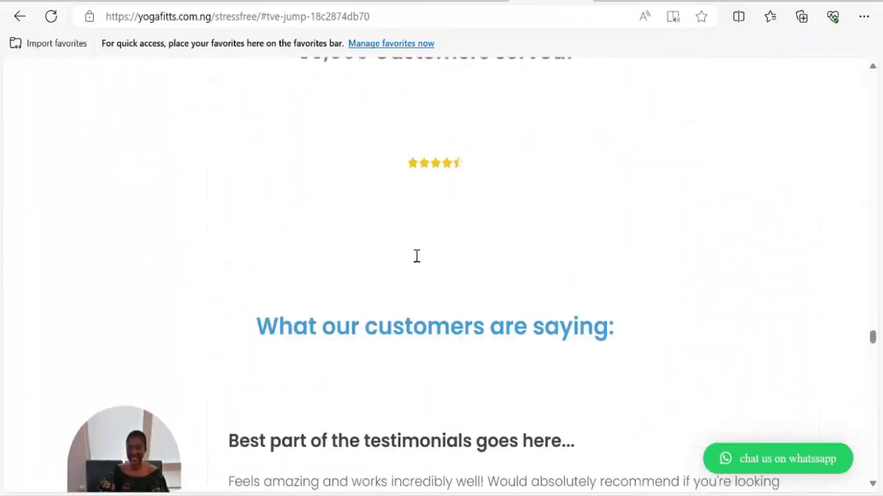
{"action": "left_click", "coordinate": [424, 313]}
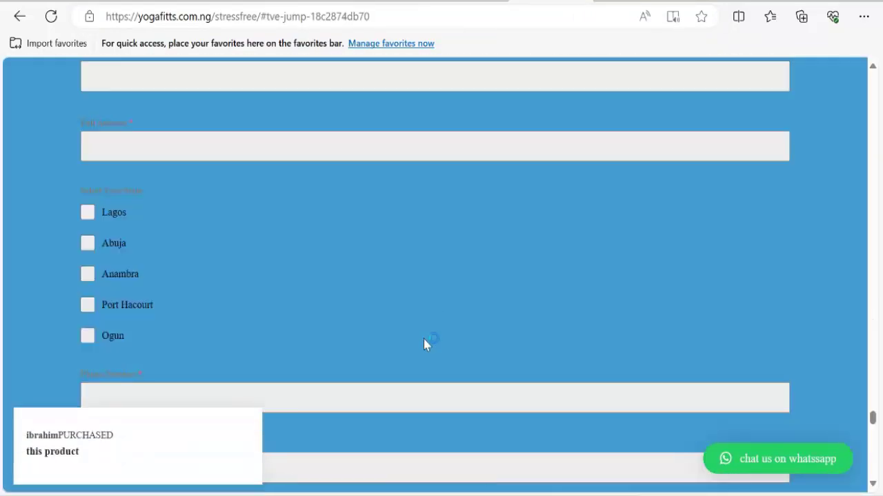
{"action": "scroll", "coordinate": [416, 331], "scroll_direction": "up", "scroll_amount": 5}
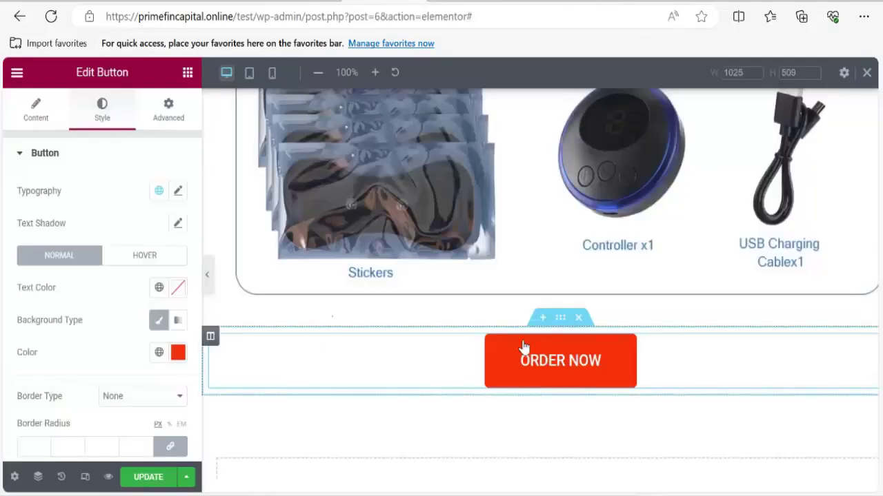
Search widgets for 'menu', drop a Menu Anchor at the page top and give it ID introduce.
{"action": "scroll", "coordinate": [562, 411], "scroll_direction": "down", "scroll_amount": 2}
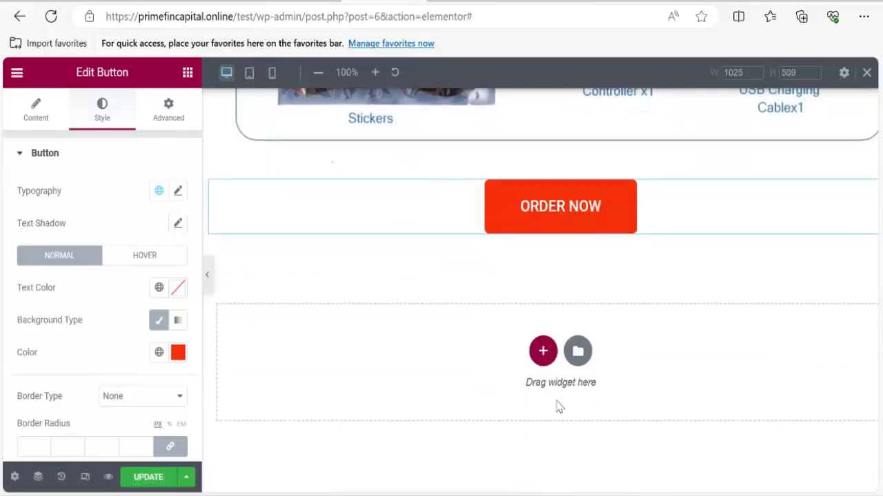
{"action": "scroll", "coordinate": [554, 388], "scroll_direction": "up", "scroll_amount": 10}
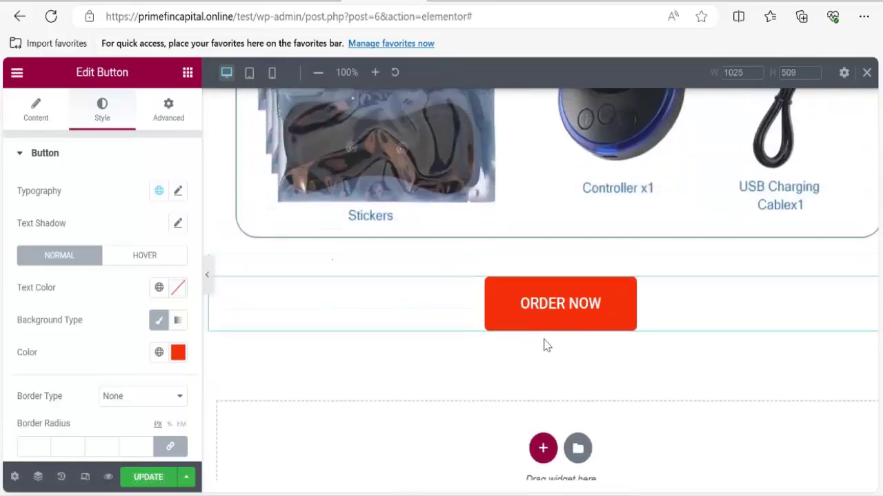
{"action": "scroll", "coordinate": [523, 350], "scroll_direction": "up", "scroll_amount": 8}
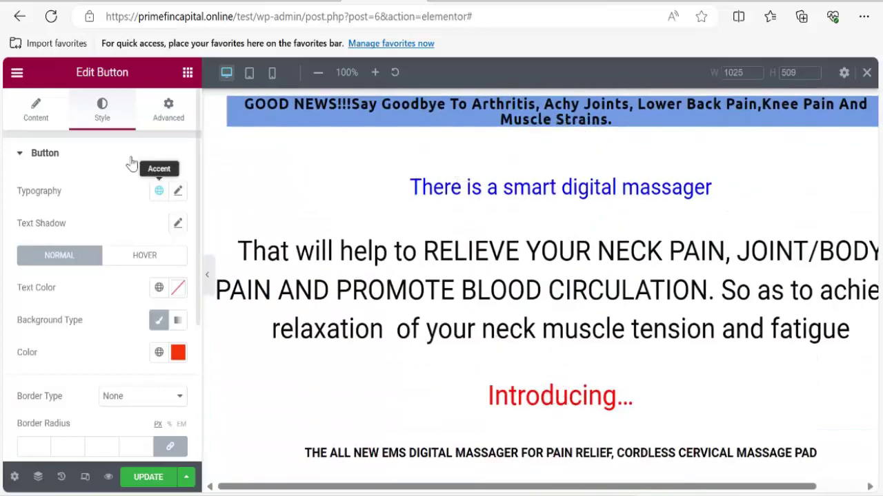
{"action": "left_click", "coordinate": [187, 74]}
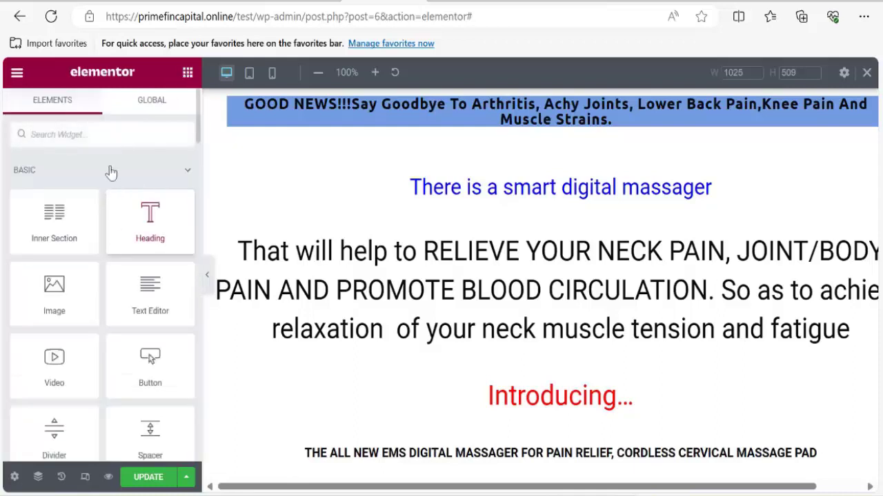
{"action": "type", "text": "menu"}
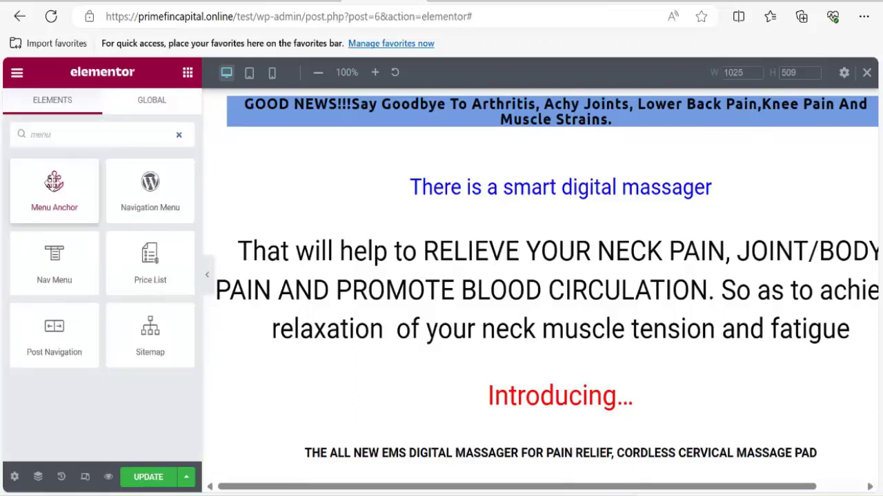
{"action": "left_click_drag", "start_coordinate": [54, 181], "coordinate": [560, 372]}
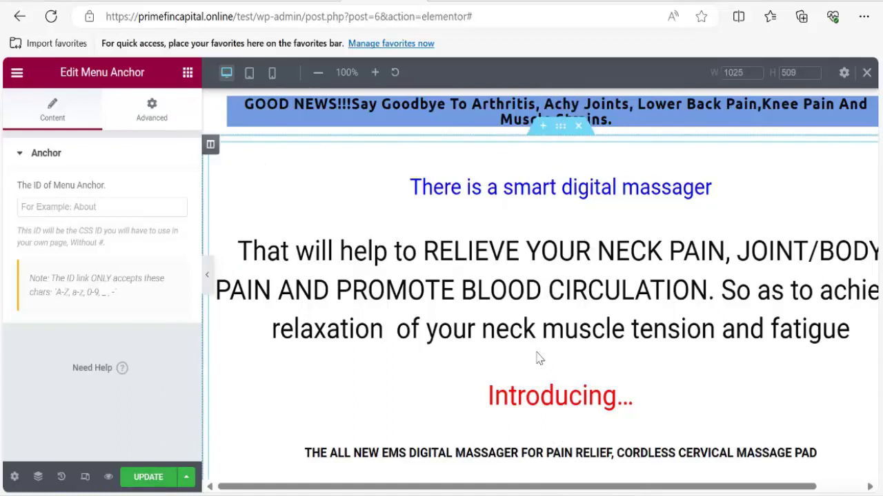
{"action": "left_click", "coordinate": [105, 205]}
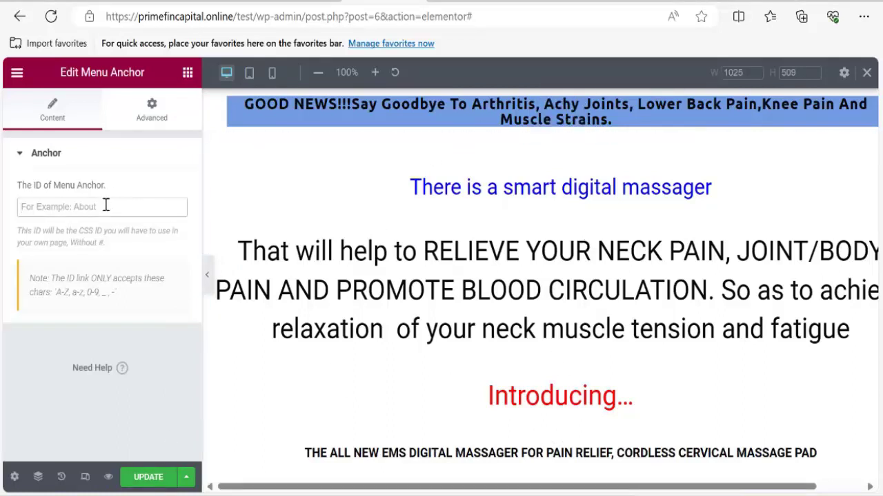
{"action": "type", "text": "introduce"}
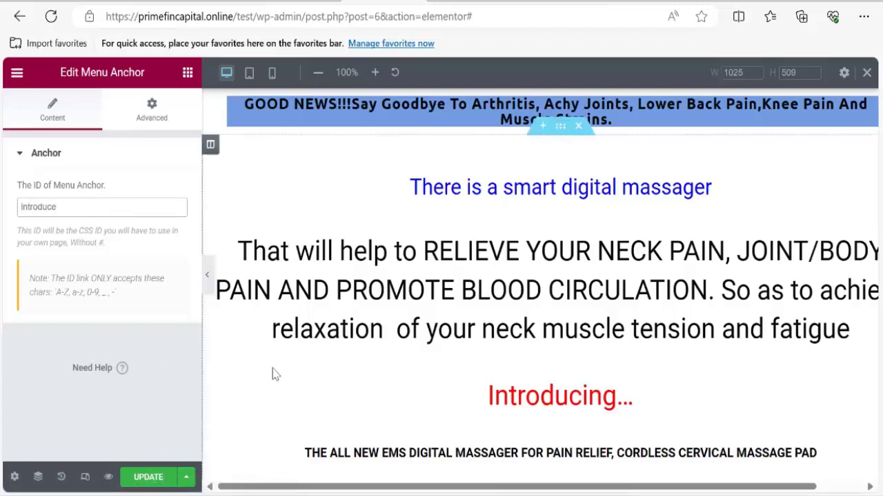
{"action": "scroll", "coordinate": [466, 349], "scroll_direction": "down", "scroll_amount": 3}
{"action": "scroll", "coordinate": [506, 278], "scroll_direction": "up", "scroll_amount": 3}
{"action": "scroll", "coordinate": [509, 283], "scroll_direction": "down", "scroll_amount": 20}
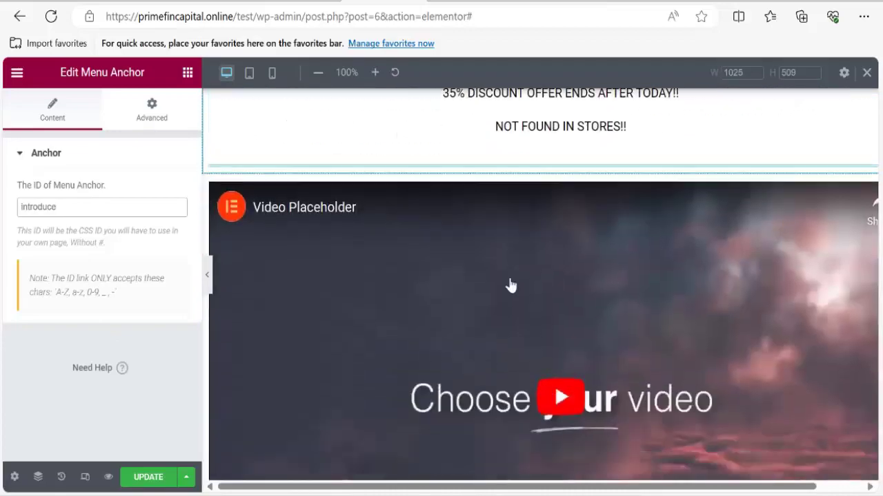
{"action": "scroll", "coordinate": [514, 292], "scroll_direction": "up", "scroll_amount": 2}
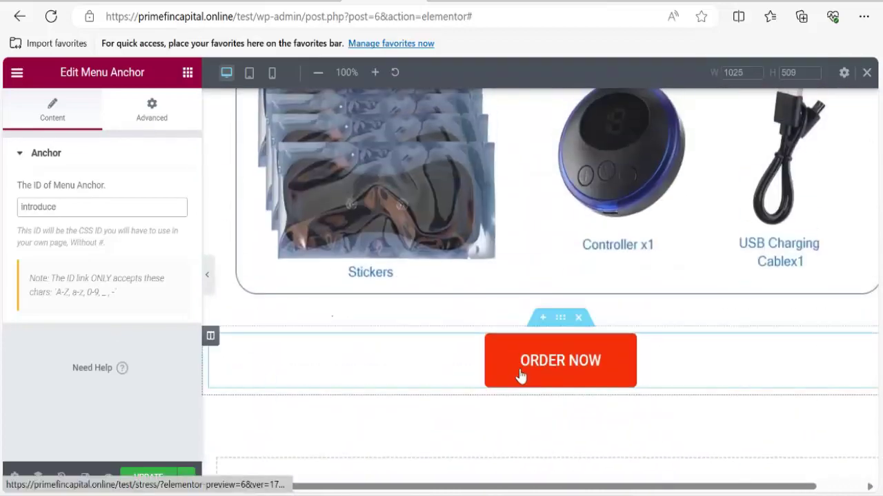
Set the ORDER NOW button's link to #introduce.
{"action": "left_click", "coordinate": [513, 367]}
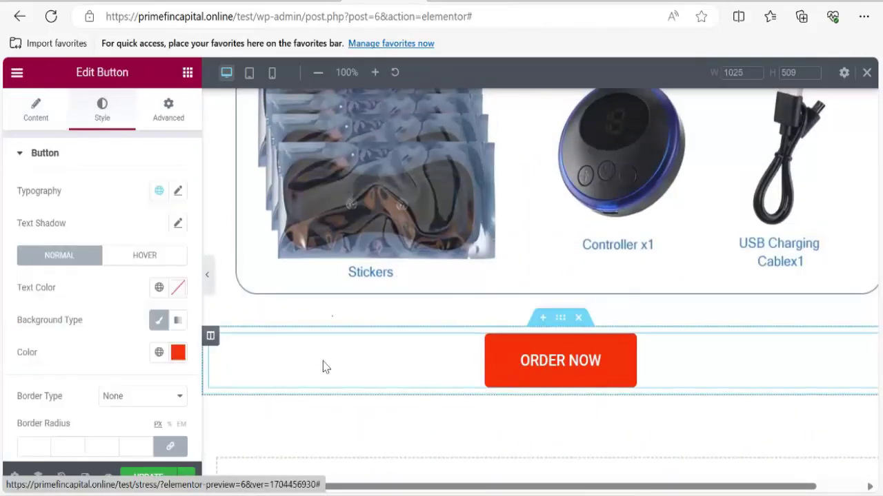
{"action": "left_click", "coordinate": [37, 122]}
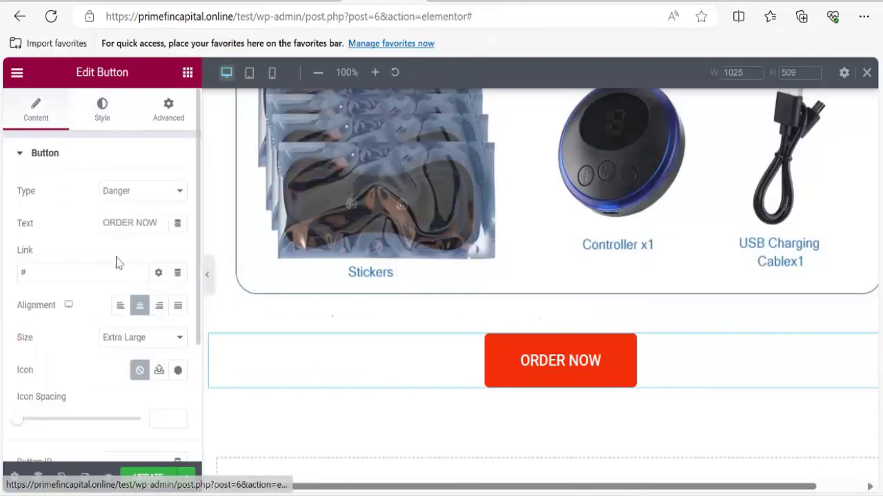
{"action": "left_click", "coordinate": [57, 271]}
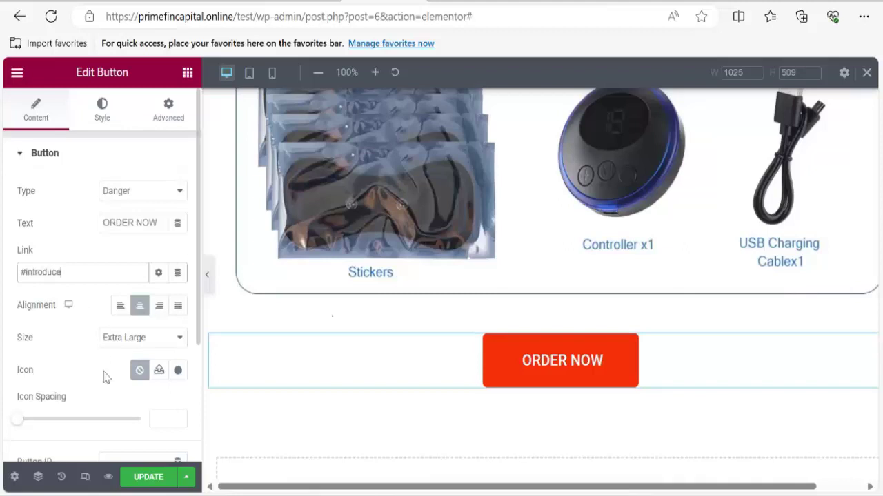
Save the page with UPDATE and bring up Page Settings from the gear icon.
{"action": "left_click", "coordinate": [140, 483]}
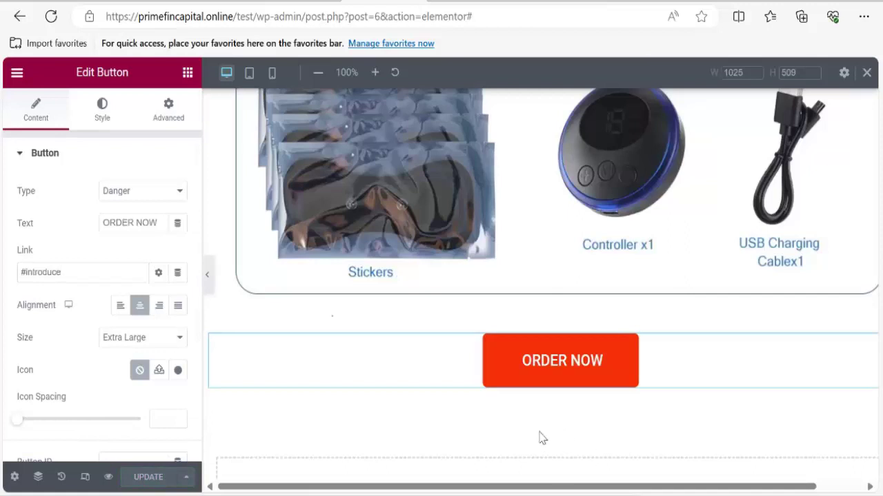
{"action": "scroll", "coordinate": [417, 431], "scroll_direction": "up", "scroll_amount": 3}
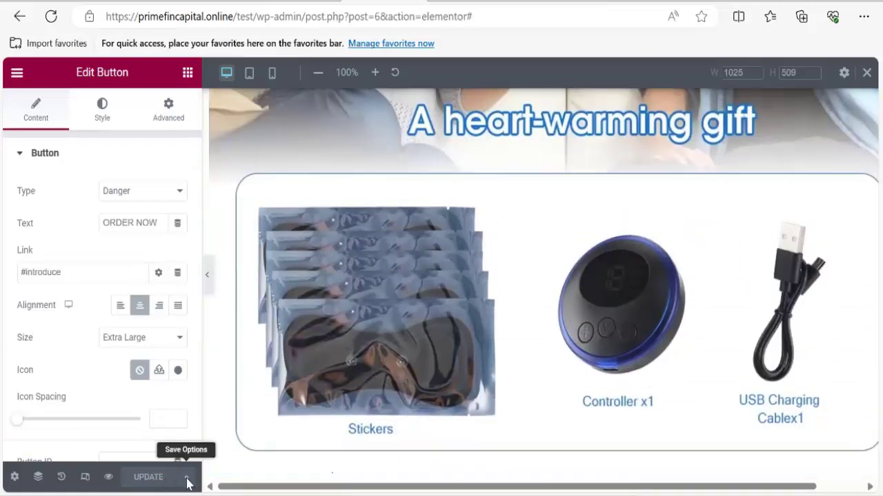
{"action": "left_click", "coordinate": [186, 478]}
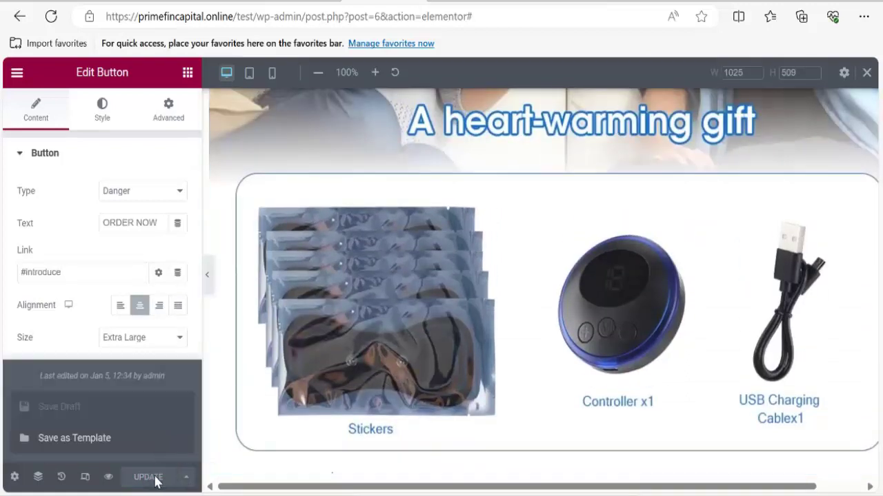
{"action": "left_click", "coordinate": [158, 476]}
{"action": "scroll", "coordinate": [276, 387], "scroll_direction": "up", "scroll_amount": 5}
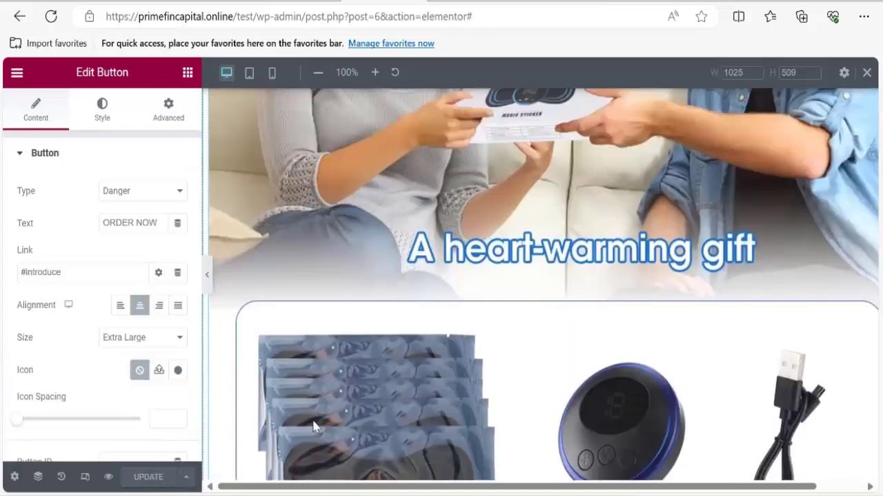
{"action": "scroll", "coordinate": [256, 327], "scroll_direction": "up", "scroll_amount": 4}
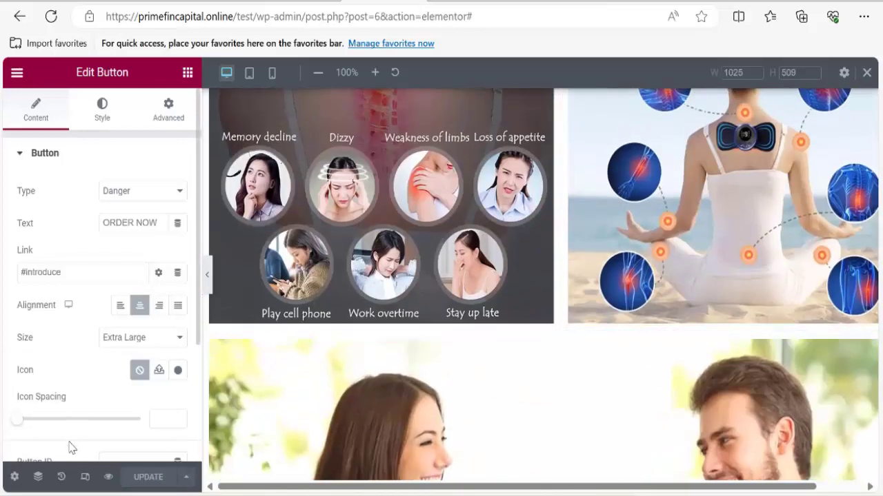
{"action": "left_click", "coordinate": [15, 478]}
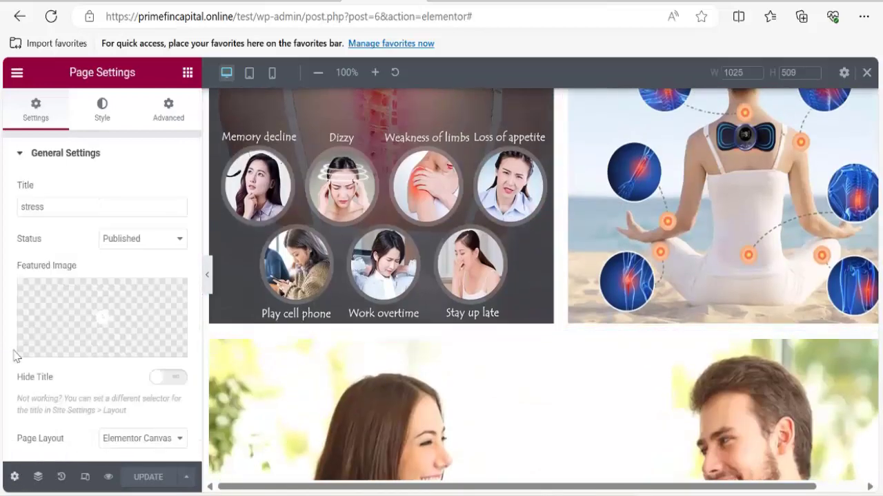
Open the live landing page in a new browser tab.
{"action": "left_click", "coordinate": [17, 74]}
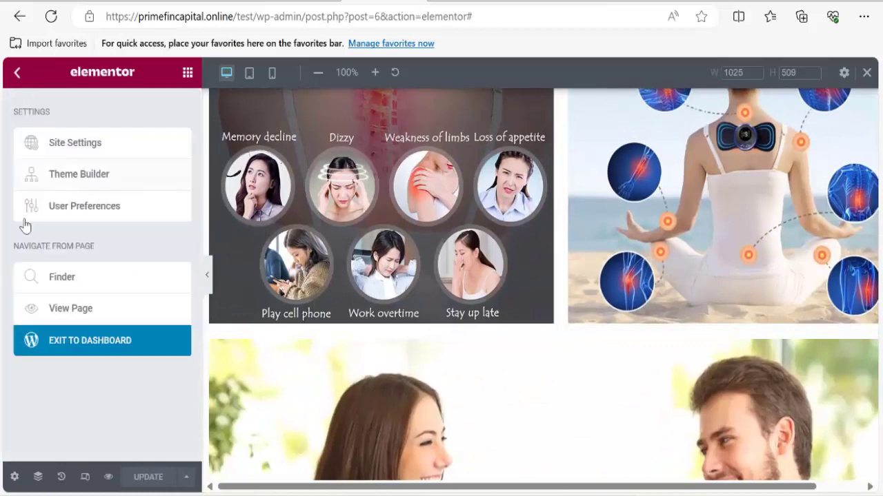
{"action": "right_click", "coordinate": [70, 314]}
{"action": "left_click", "coordinate": [165, 78]}
{"action": "left_click", "coordinate": [405, 1]}
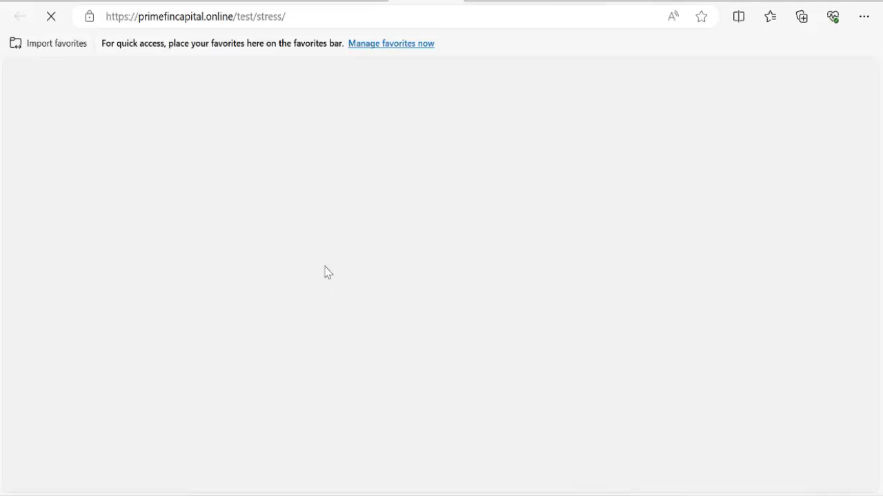
Test several ORDER NOW buttons on the live page to confirm they jump up to the #introduce anchor.
{"action": "scroll", "coordinate": [378, 343], "scroll_direction": "down", "scroll_amount": 15}
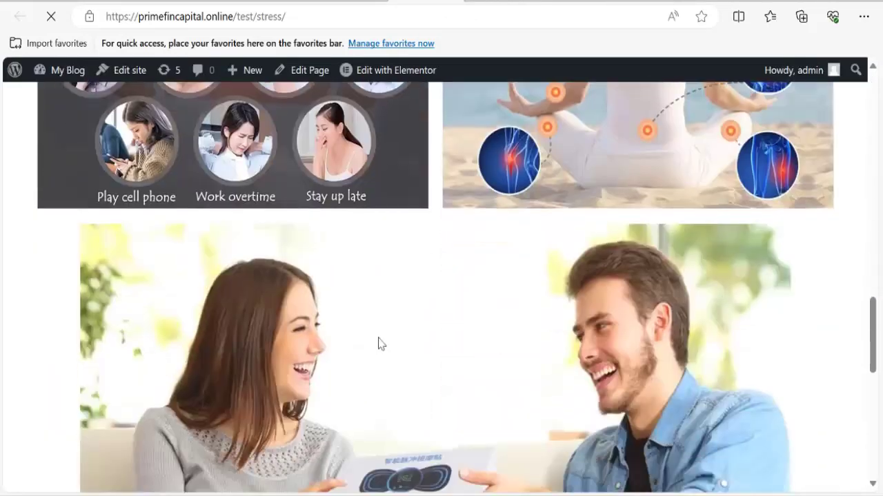
{"action": "scroll", "coordinate": [378, 343], "scroll_direction": "down", "scroll_amount": 8}
{"action": "left_click", "coordinate": [429, 471]}
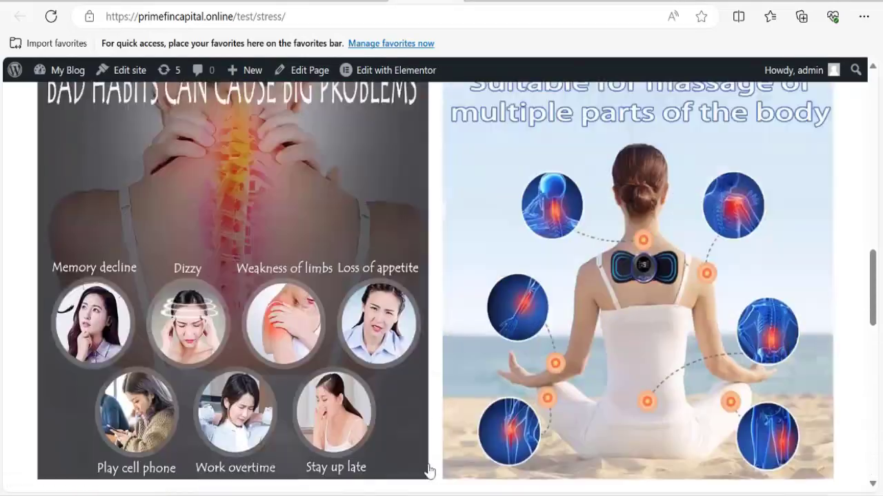
{"action": "scroll", "coordinate": [414, 371], "scroll_direction": "up", "scroll_amount": 6}
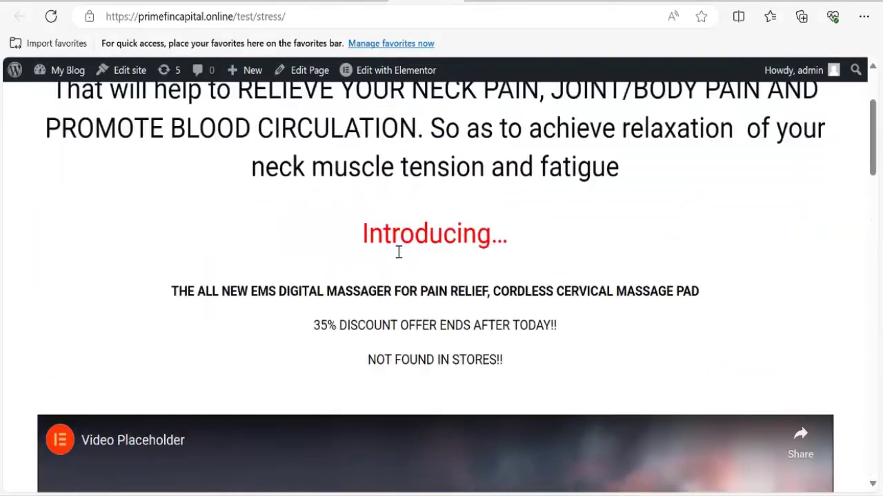
{"action": "scroll", "coordinate": [426, 348], "scroll_direction": "down", "scroll_amount": 10}
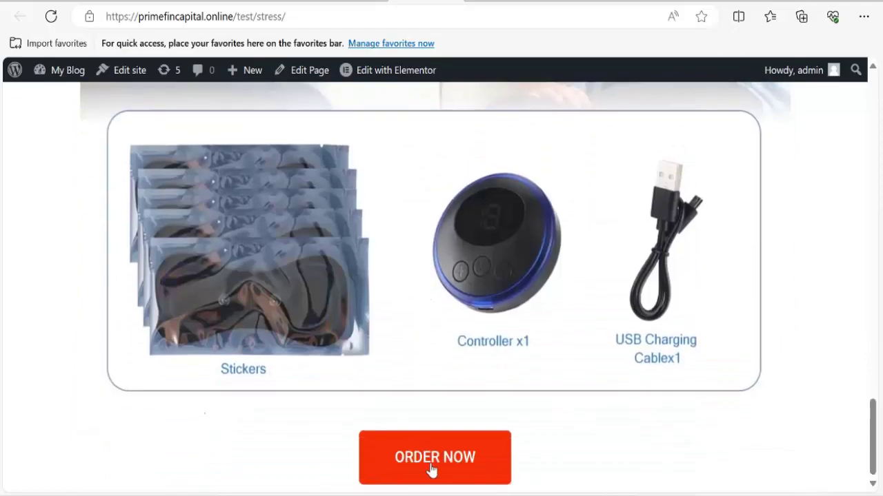
{"action": "left_click", "coordinate": [431, 469]}
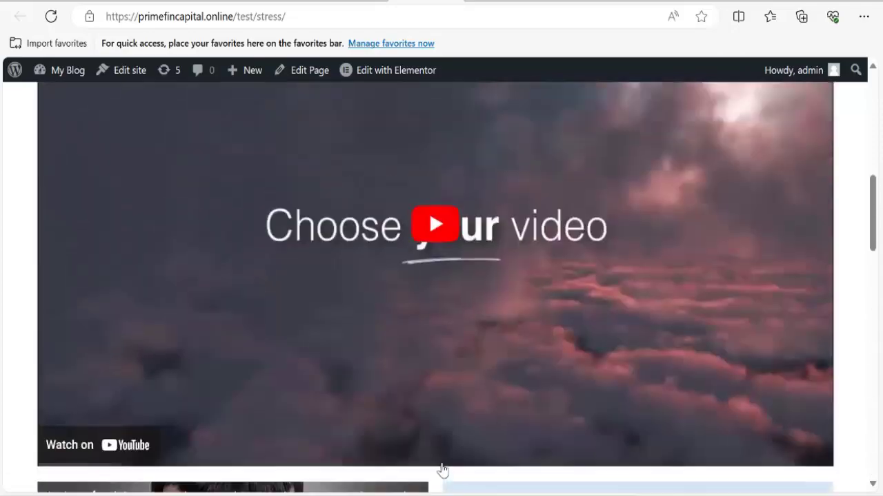
{"action": "scroll", "coordinate": [439, 455], "scroll_direction": "down", "scroll_amount": 4}
{"action": "scroll", "coordinate": [439, 455], "scroll_direction": "down", "scroll_amount": 8}
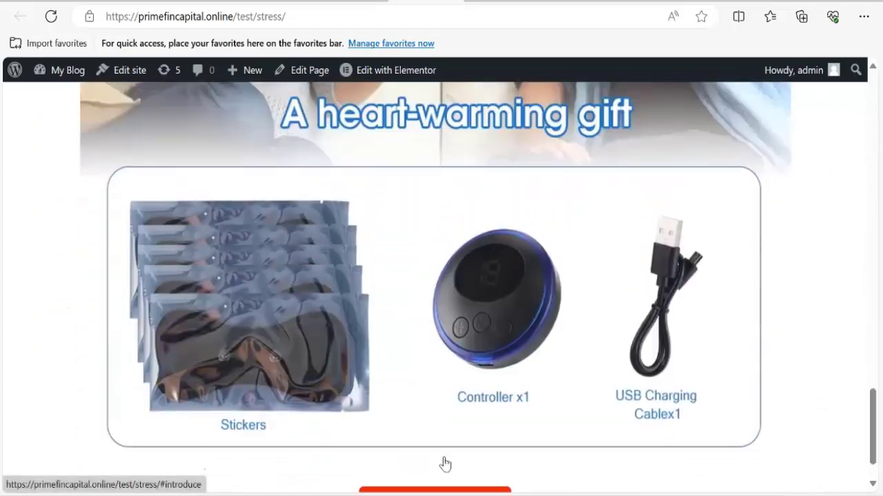
{"action": "left_click", "coordinate": [444, 460]}
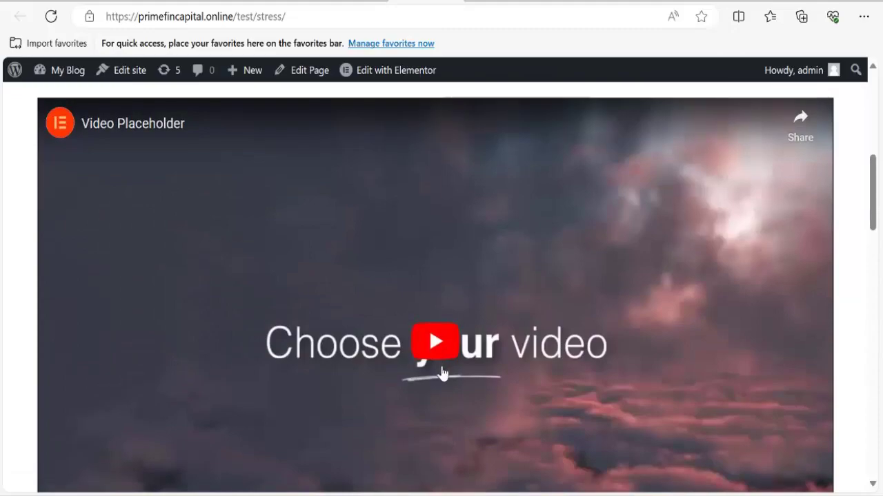
{"action": "scroll", "coordinate": [436, 408], "scroll_direction": "down", "scroll_amount": 10}
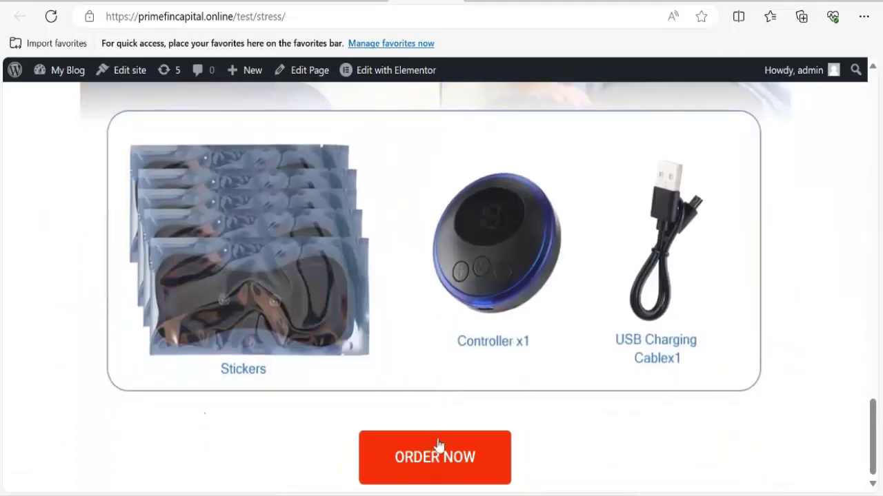
{"action": "left_click", "coordinate": [438, 447]}
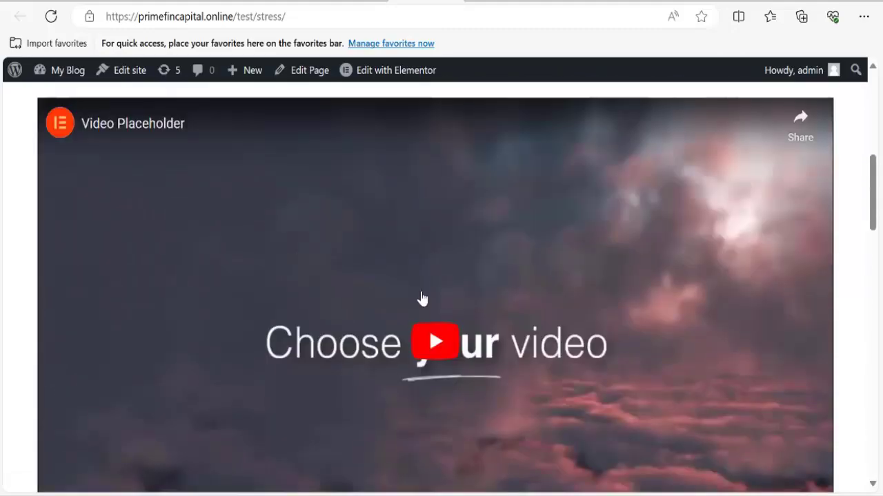
{"action": "scroll", "coordinate": [423, 271], "scroll_direction": "up", "scroll_amount": 4}
{"action": "scroll", "coordinate": [426, 262], "scroll_direction": "up", "scroll_amount": 3}
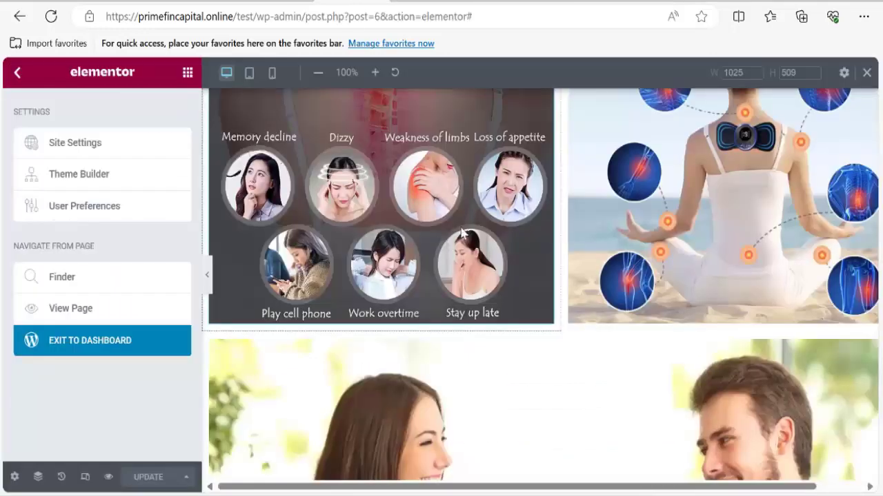
{"action": "scroll", "coordinate": [477, 252], "scroll_direction": "down", "scroll_amount": 5}
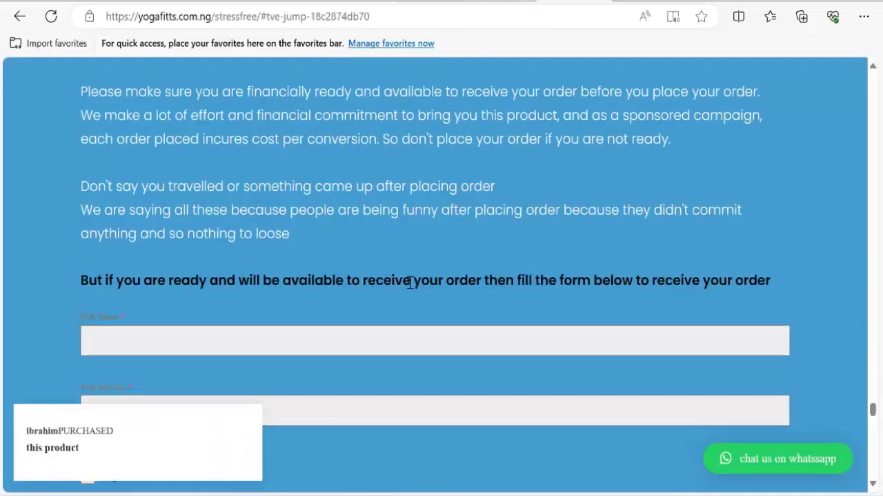
Look over the reference site's HOW TO PLACE YOUR ORDER section, then return to the live sales page.
{"action": "scroll", "coordinate": [195, 285], "scroll_direction": "up", "scroll_amount": 8}
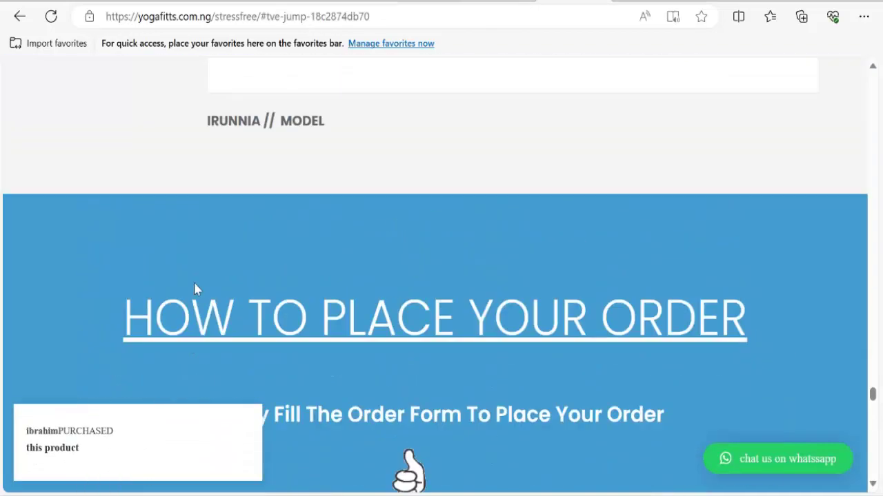
{"action": "scroll", "coordinate": [311, 311], "scroll_direction": "down", "scroll_amount": 4}
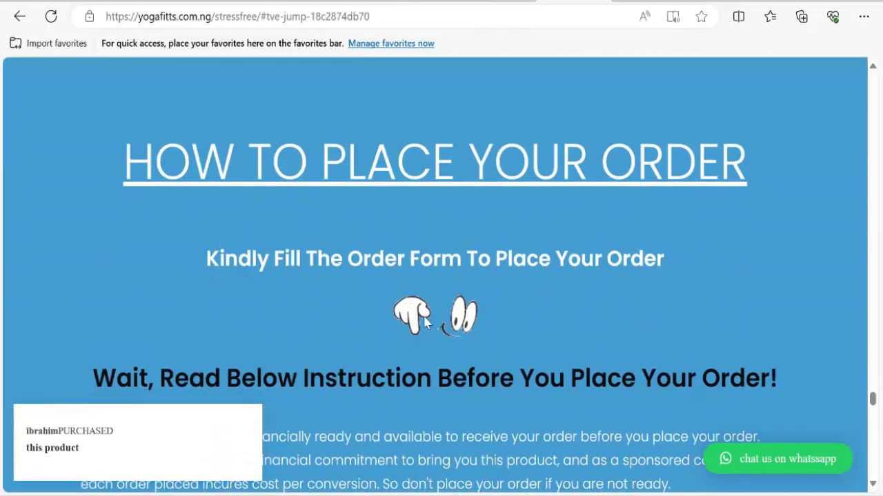
{"action": "scroll", "coordinate": [233, 224], "scroll_direction": "up", "scroll_amount": 2}
{"action": "scroll", "coordinate": [232, 224], "scroll_direction": "up", "scroll_amount": 2}
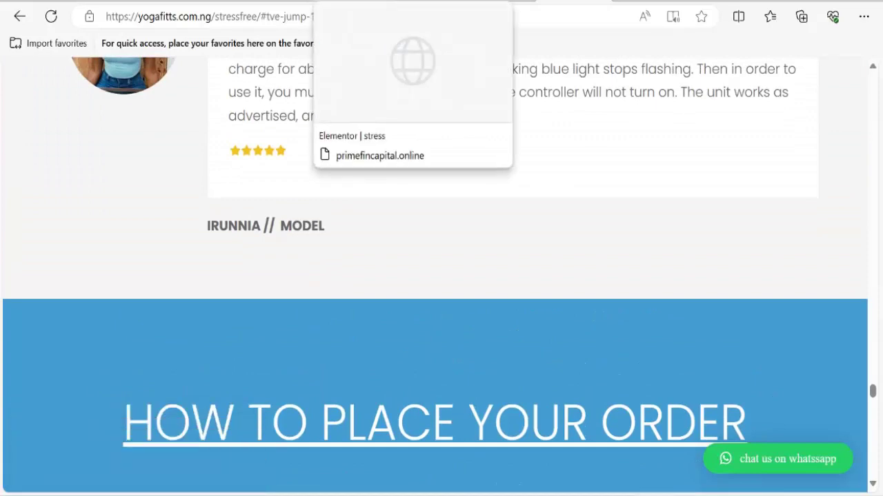
{"action": "left_click", "coordinate": [413, 2]}
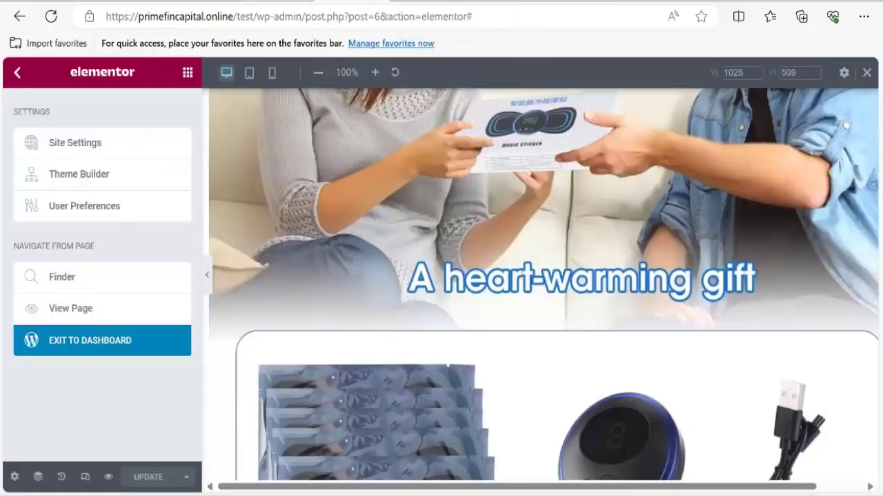
{"action": "left_click", "coordinate": [453, 1]}
Open the WordPress Dashboard in a new tab and go to Plugins > Add New.
{"action": "mouse_move", "coordinate": [69, 72]}
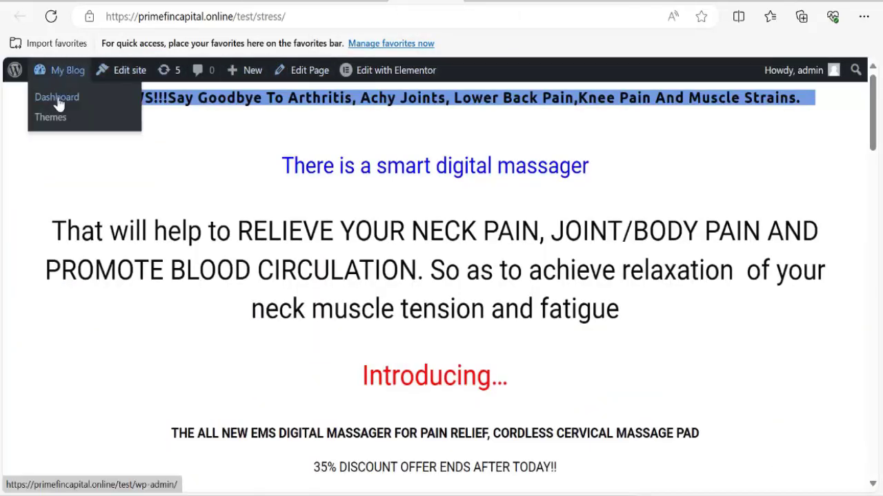
{"action": "right_click", "coordinate": [58, 102]}
{"action": "left_click", "coordinate": [114, 110]}
{"action": "left_click", "coordinate": [469, 2]}
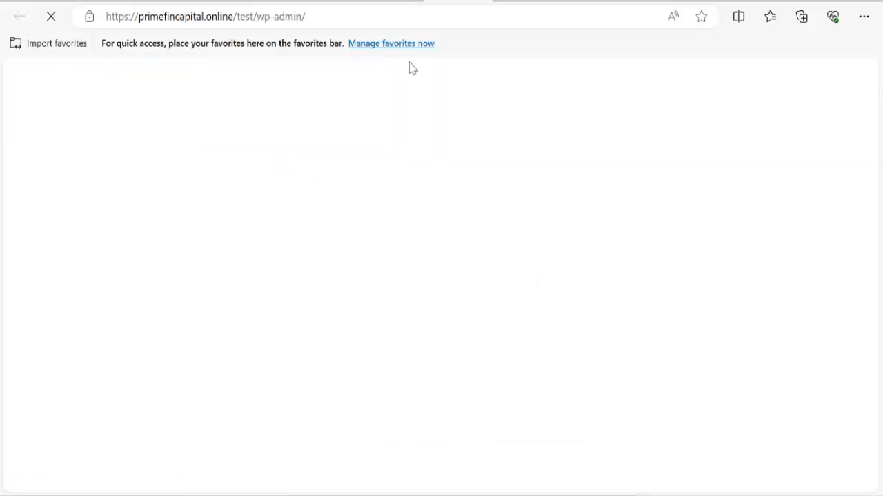
{"action": "scroll", "coordinate": [223, 217], "scroll_direction": "down", "scroll_amount": 2}
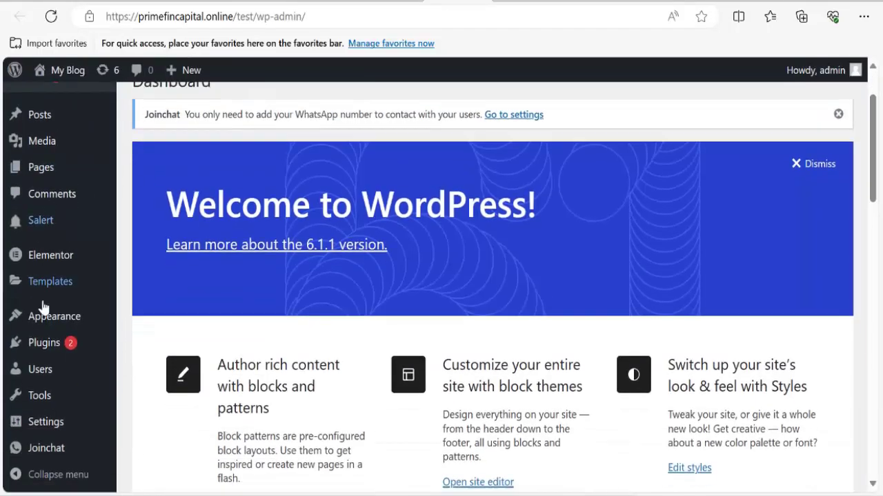
{"action": "mouse_move", "coordinate": [47, 345]}
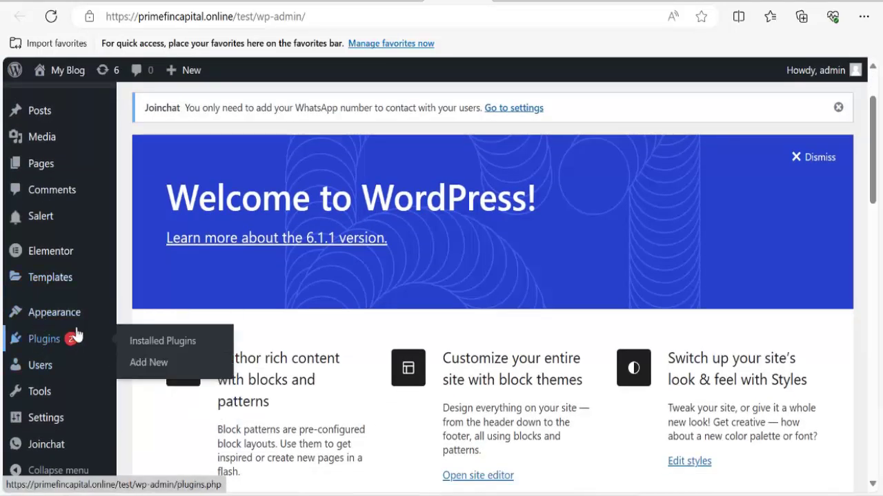
{"action": "left_click", "coordinate": [144, 367]}
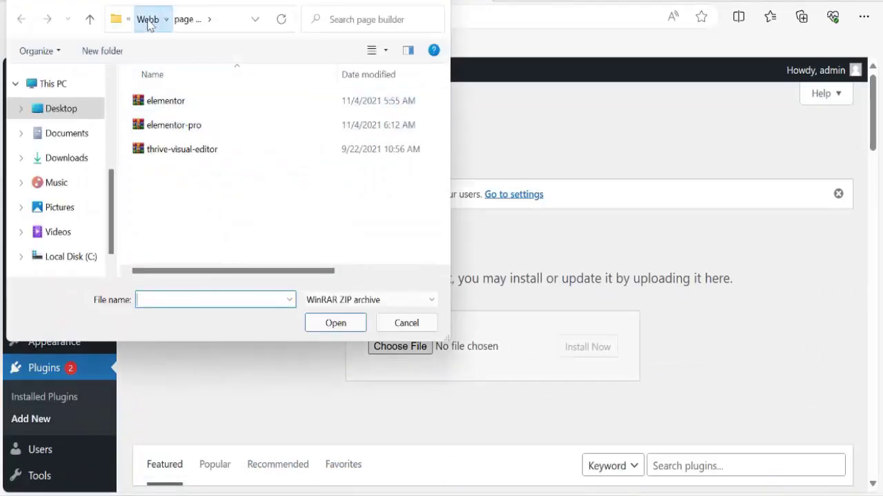
Upload formcraft3.zip from the Webb folder, install it and activate the FormCraft plugin.
{"action": "left_click", "coordinate": [148, 19]}
{"action": "scroll", "coordinate": [177, 189], "scroll_direction": "down", "scroll_amount": 5}
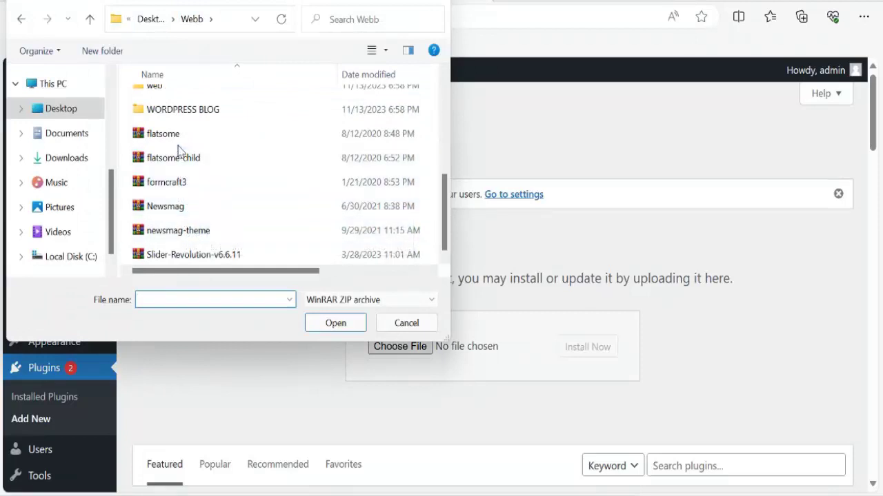
{"action": "scroll", "coordinate": [183, 233], "scroll_direction": "up", "scroll_amount": 3}
{"action": "scroll", "coordinate": [185, 236], "scroll_direction": "down", "scroll_amount": 1}
{"action": "scroll", "coordinate": [185, 235], "scroll_direction": "down", "scroll_amount": 2}
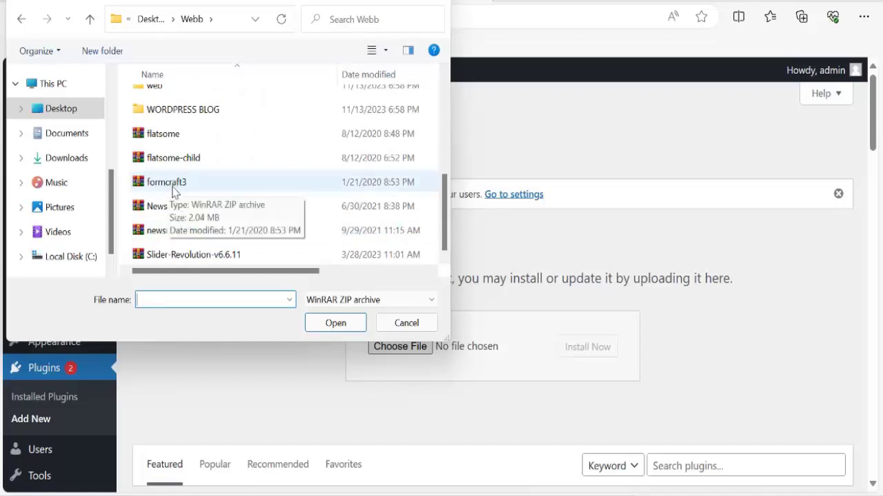
{"action": "left_click", "coordinate": [172, 185]}
{"action": "left_click", "coordinate": [324, 324]}
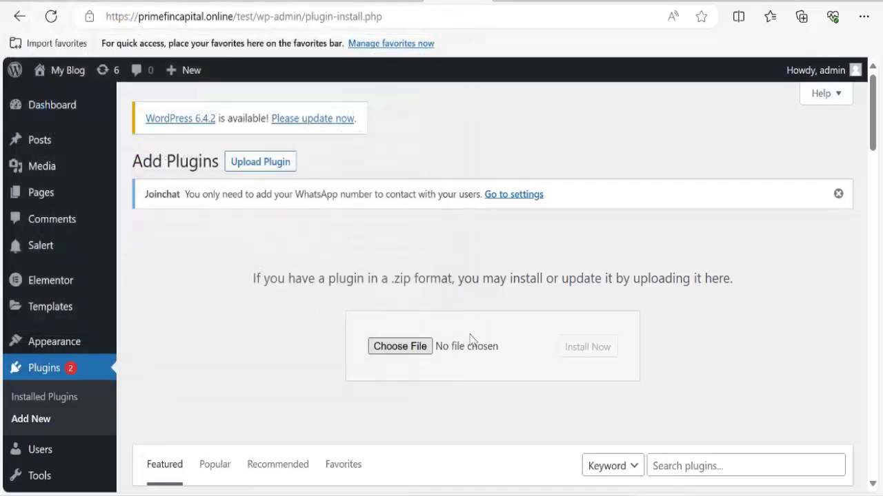
{"action": "left_click", "coordinate": [579, 352]}
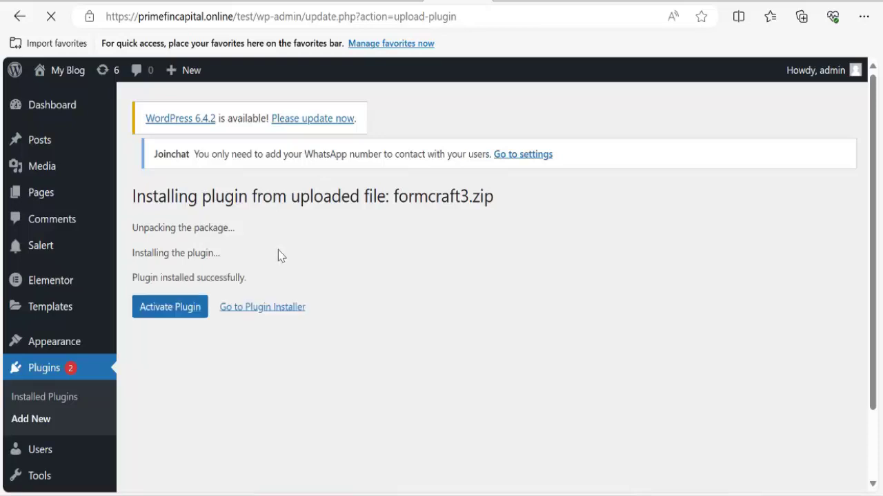
{"action": "left_click", "coordinate": [175, 311]}
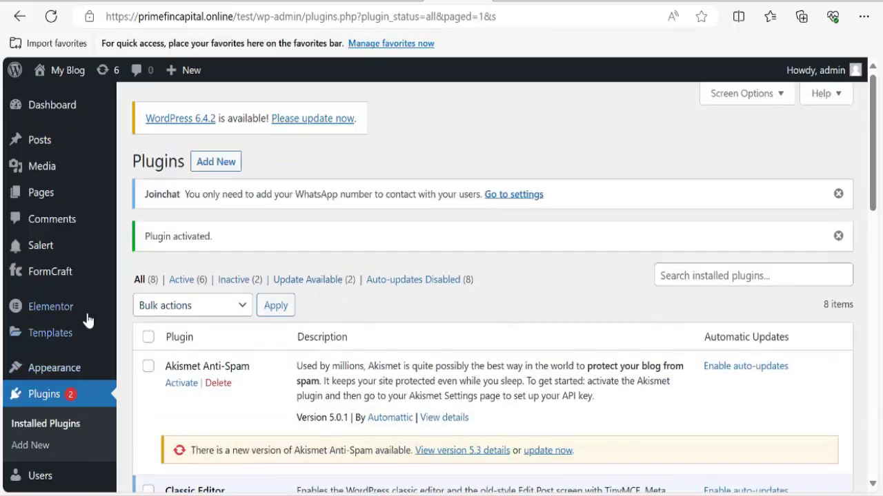
Go to FormCraft > Forms in the admin sidebar to reach the empty v3.6 forms dashboard.
{"action": "scroll", "coordinate": [37, 198], "scroll_direction": "down", "scroll_amount": 1}
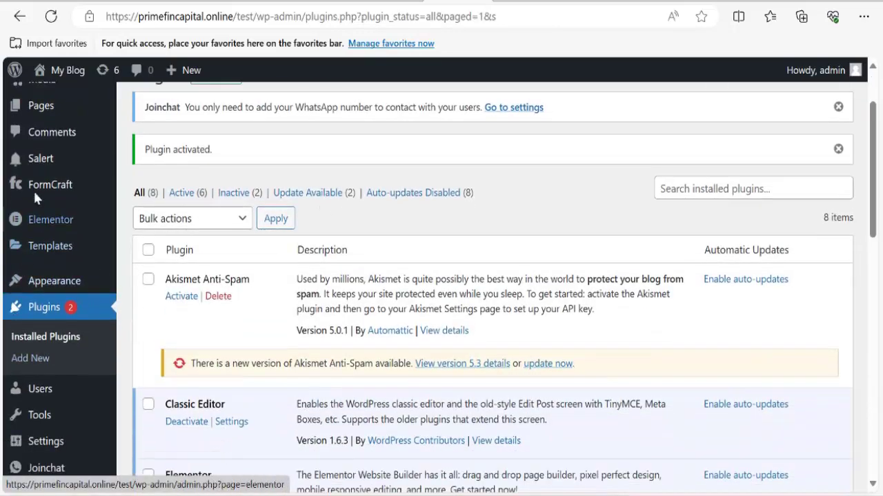
{"action": "mouse_move", "coordinate": [52, 190]}
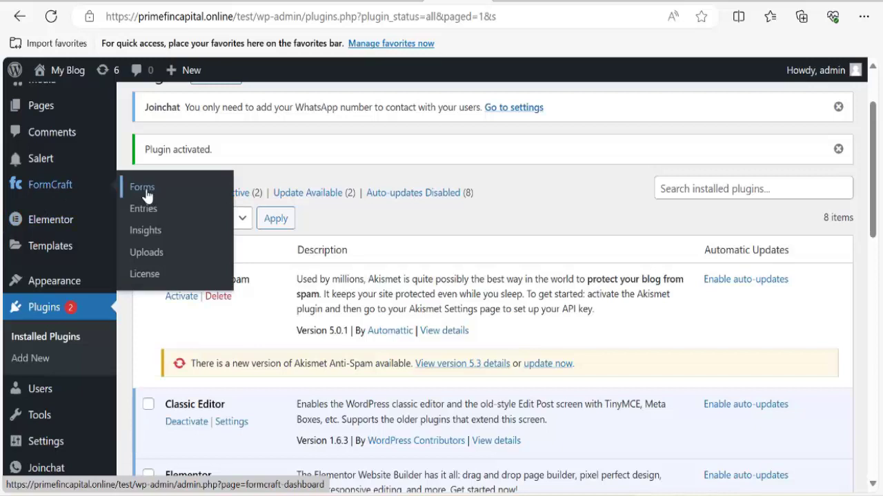
{"action": "left_click", "coordinate": [145, 189]}
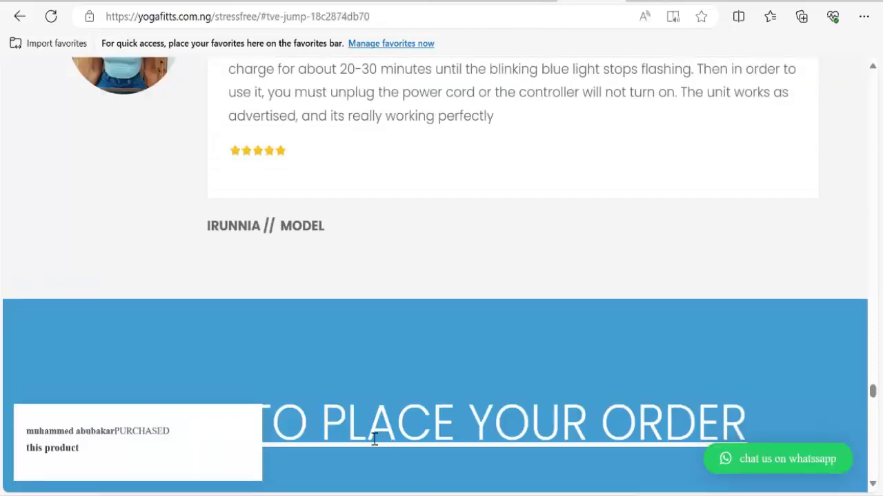
{"action": "scroll", "coordinate": [354, 402], "scroll_direction": "down", "scroll_amount": 10}
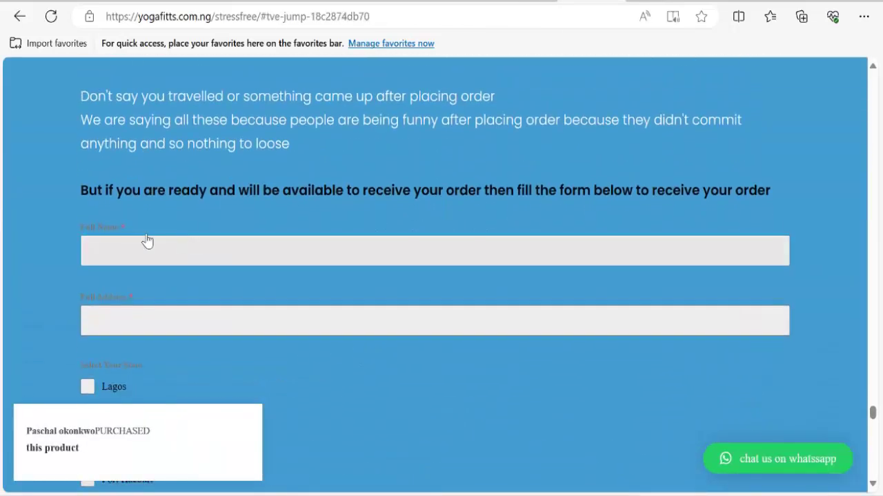
{"action": "scroll", "coordinate": [212, 349], "scroll_direction": "down", "scroll_amount": 3}
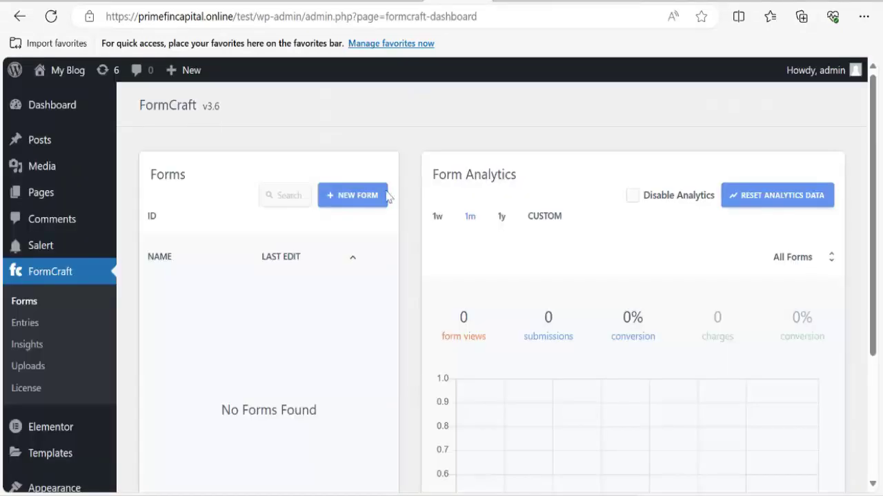
Create a new blank form and change its width from 420px to 800px.
{"action": "left_click", "coordinate": [353, 198]}
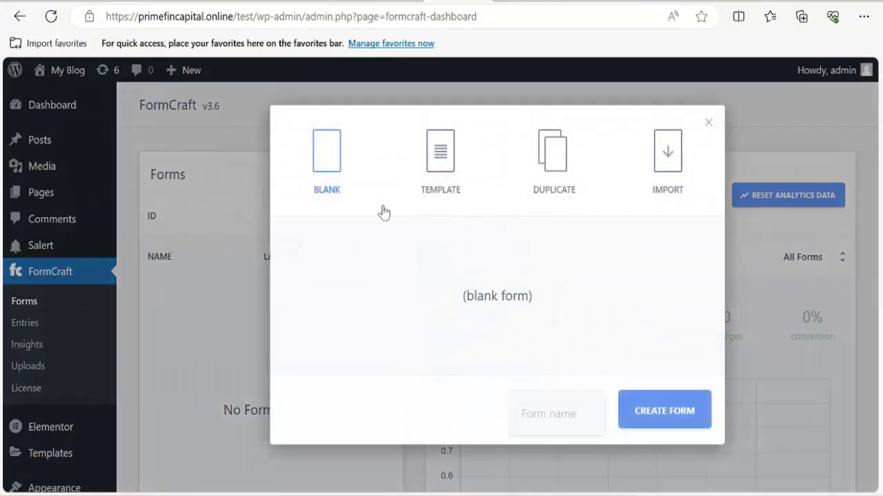
{"action": "left_click", "coordinate": [546, 401]}
{"action": "type", "text": "st"}
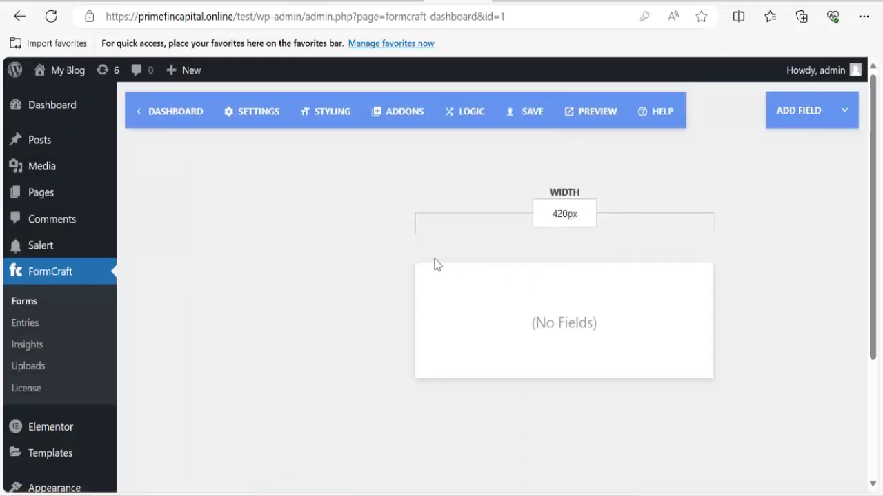
{"action": "left_click", "coordinate": [563, 214]}
{"action": "key", "text": "BackSpace"}
{"action": "key", "text": "BackSpace"}
{"action": "type", "text": "80"}
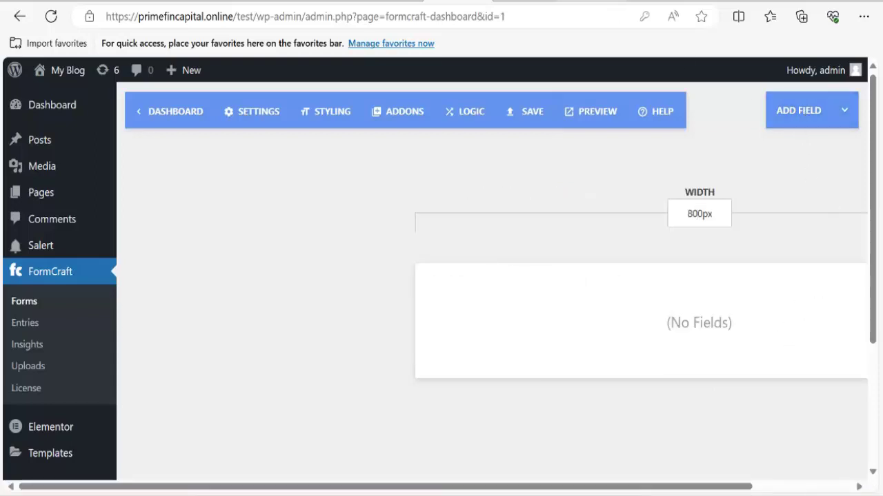
Add a heading, two one-line Name inputs and a Comments textarea to the form.
{"action": "left_click", "coordinate": [824, 118]}
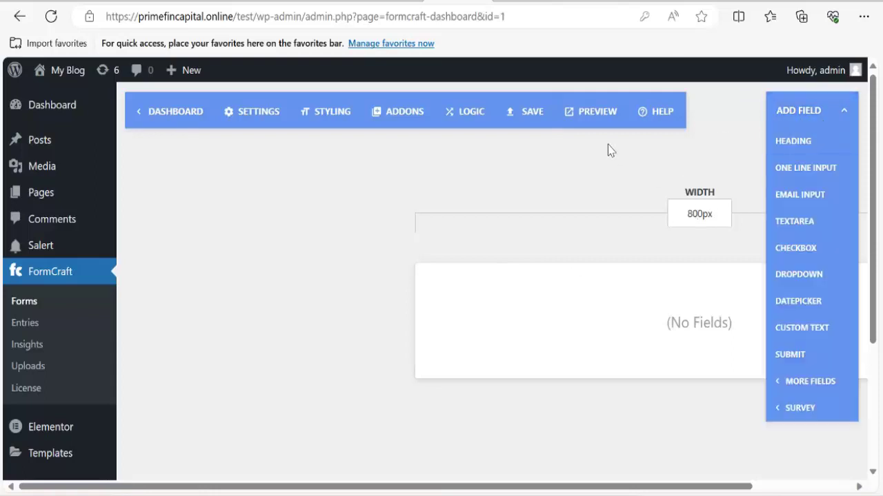
{"action": "left_click", "coordinate": [797, 141]}
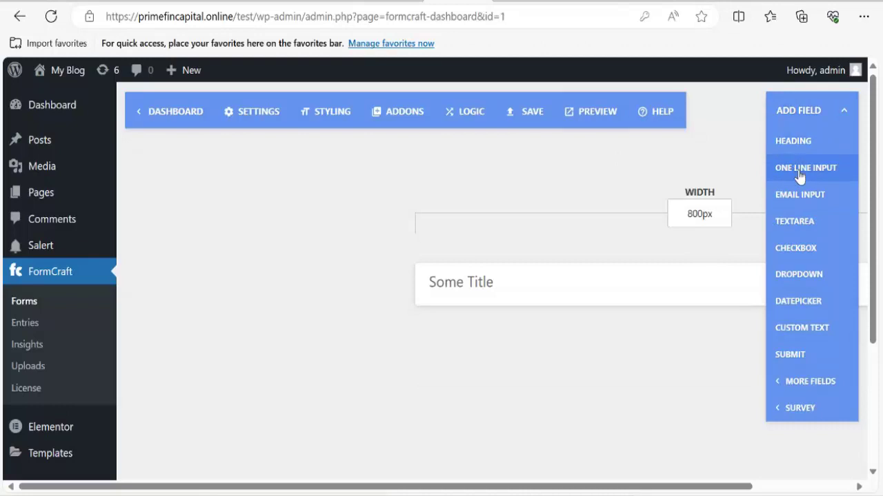
{"action": "left_click", "coordinate": [799, 173]}
{"action": "left_click", "coordinate": [799, 174]}
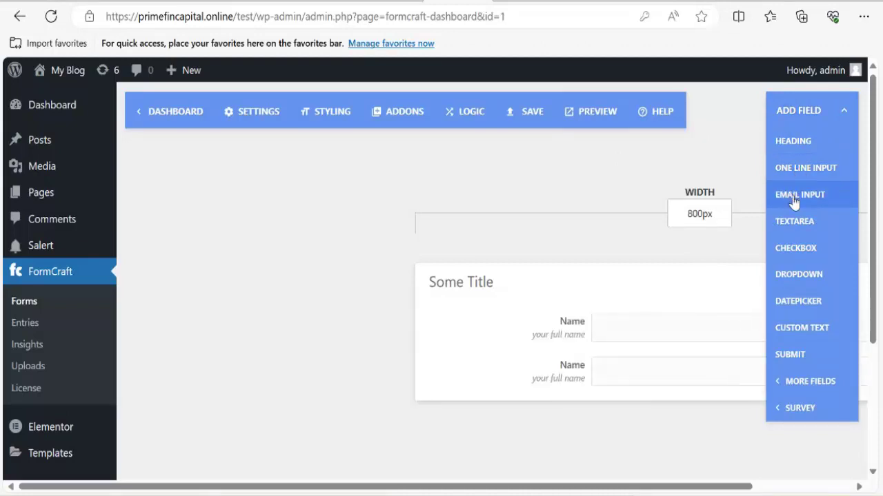
{"action": "left_click", "coordinate": [796, 222]}
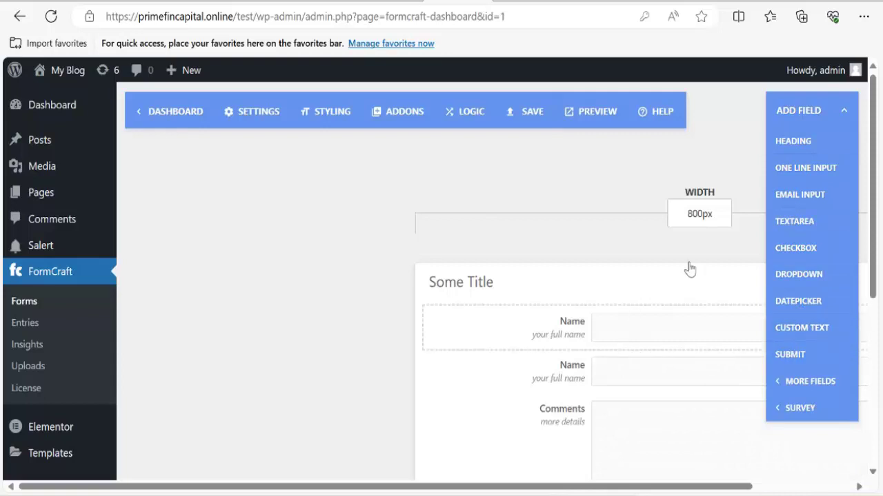
{"action": "left_click", "coordinate": [804, 110]}
{"action": "scroll", "coordinate": [579, 355], "scroll_direction": "down", "scroll_amount": 2}
{"action": "scroll", "coordinate": [591, 343], "scroll_direction": "up", "scroll_amount": 3}
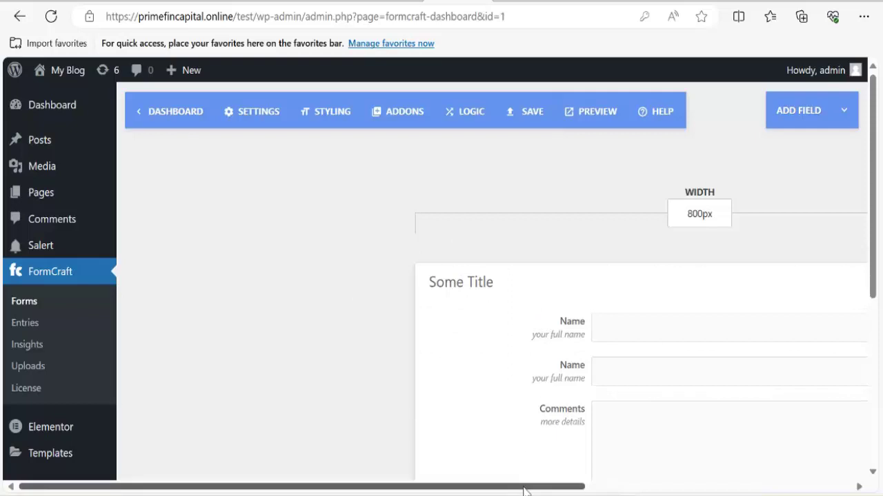
{"action": "left_click_drag", "start_coordinate": [524, 487], "coordinate": [771, 494]}
Replace the 'Some Title' heading with 'Fill the form to order' and centre it.
{"action": "left_click", "coordinate": [694, 330]}
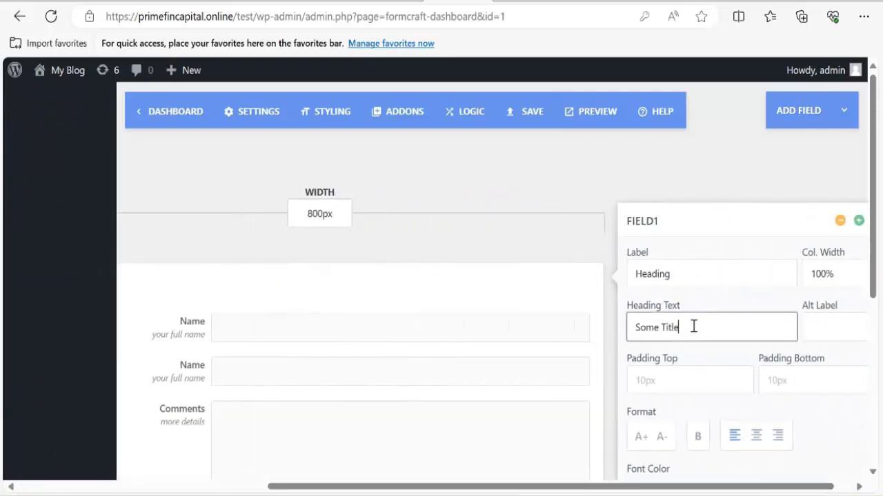
{"action": "triple_click", "coordinate": [694, 327]}
{"action": "type", "text": "F"}
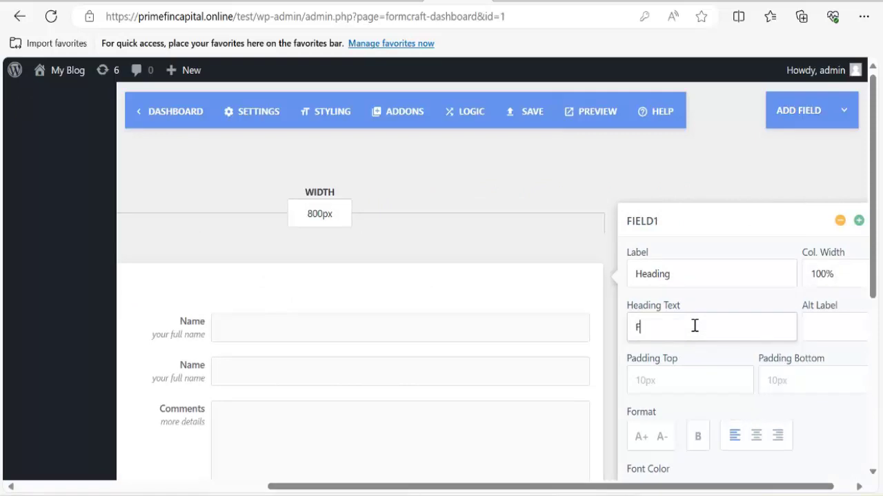
{"action": "type", "text": "ill the form to ord"}
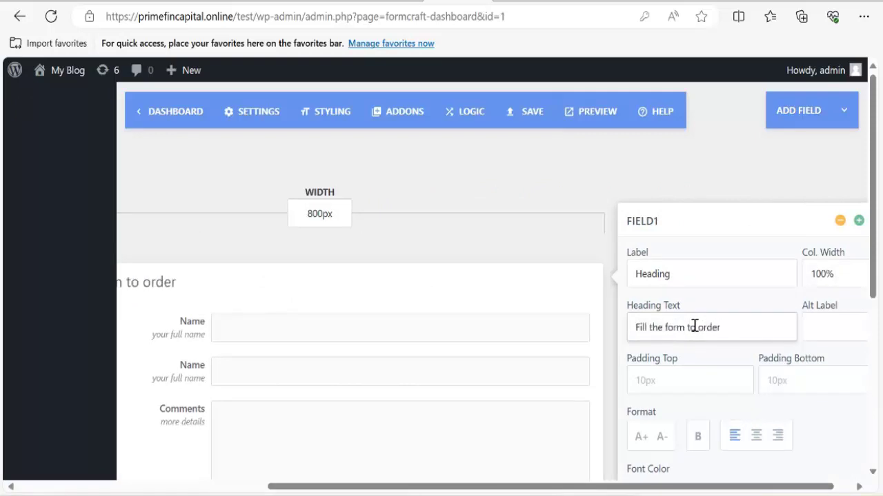
{"action": "type", "text": "er"}
{"action": "left_click", "coordinate": [756, 435]}
{"action": "scroll", "coordinate": [745, 455], "scroll_direction": "left", "scroll_amount": 5}
{"action": "left_click_drag", "start_coordinate": [559, 486], "coordinate": [810, 482]}
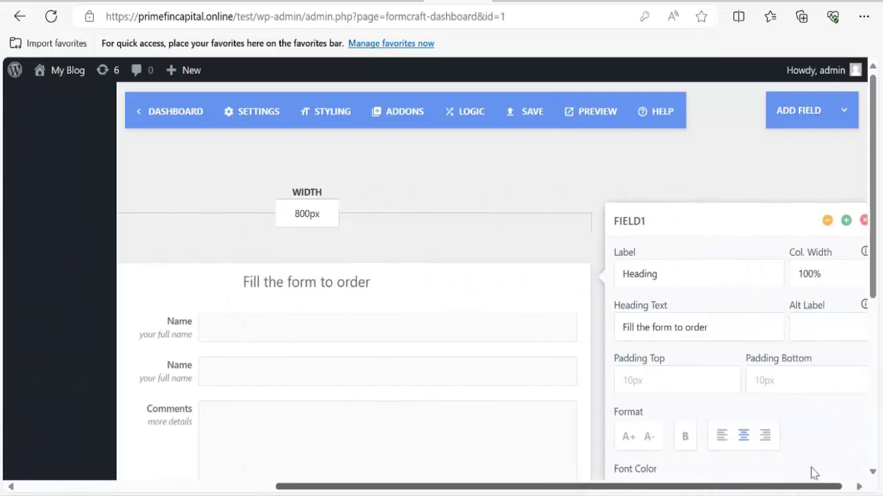
Make the heading bold and three font sizes larger, then close its settings.
{"action": "left_click", "coordinate": [686, 356]}
{"action": "scroll", "coordinate": [636, 441], "scroll_direction": "left", "scroll_amount": 5}
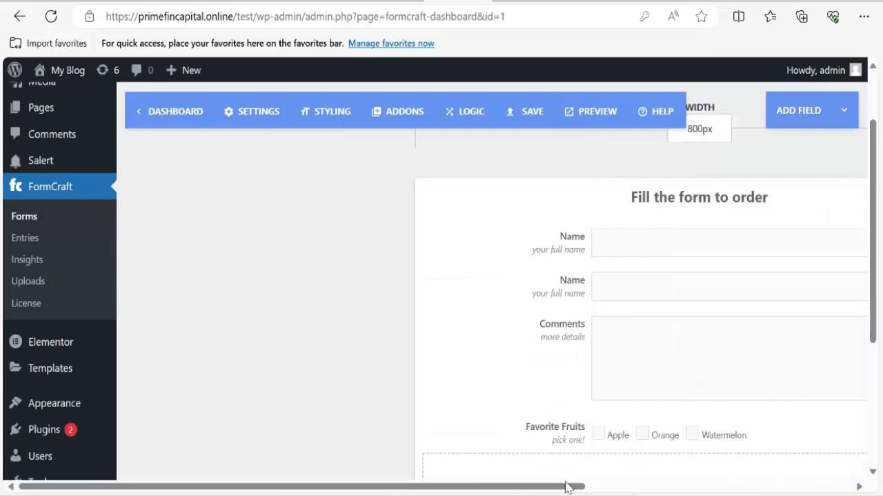
{"action": "scroll", "coordinate": [658, 489], "scroll_direction": "right", "scroll_amount": 5}
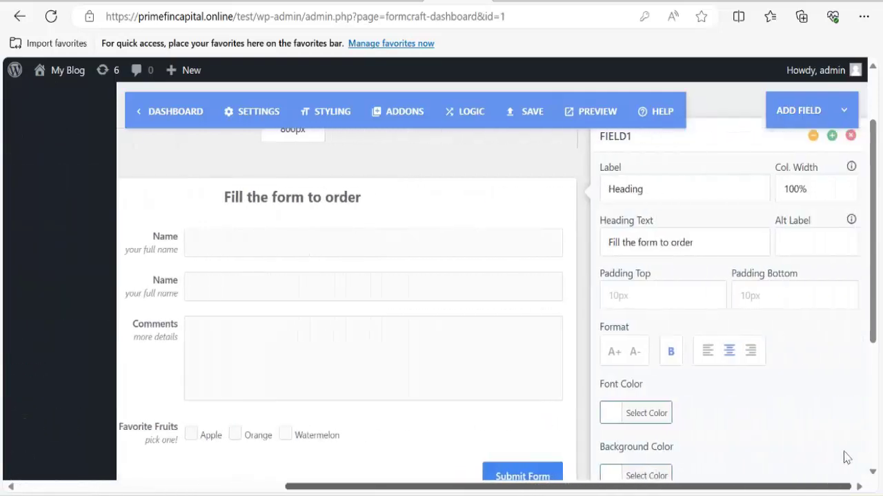
{"action": "left_click", "coordinate": [615, 353]}
{"action": "left_click", "coordinate": [615, 353]}
{"action": "left_click", "coordinate": [615, 353]}
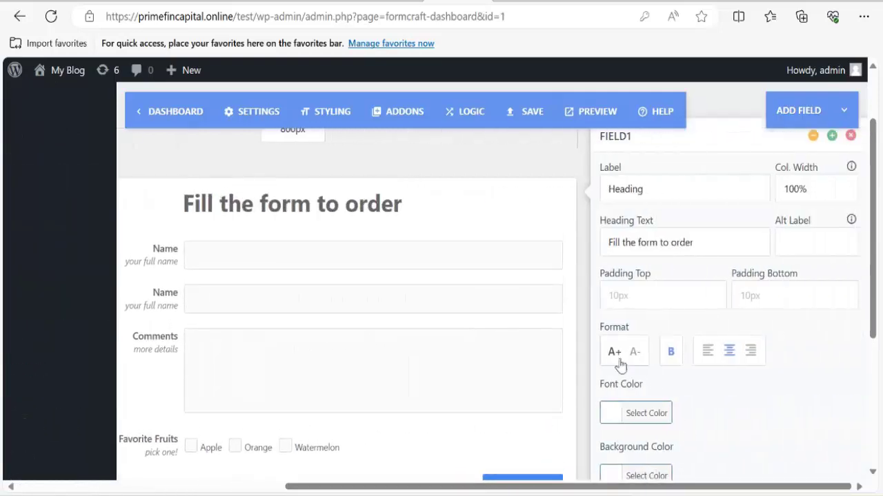
{"action": "scroll", "coordinate": [660, 360], "scroll_direction": "down", "scroll_amount": 2}
{"action": "scroll", "coordinate": [636, 345], "scroll_direction": "up", "scroll_amount": 4}
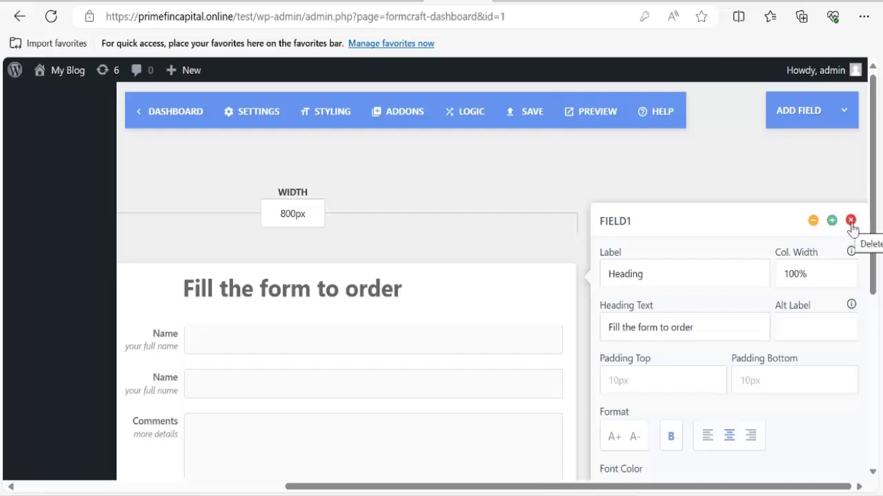
{"action": "left_click", "coordinate": [814, 222]}
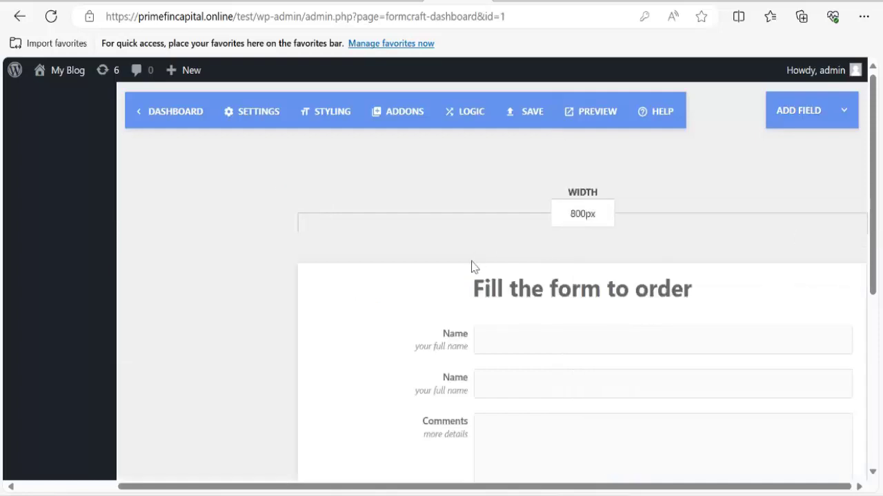
Relabel the first Name field 'Full Name' and remove its 'your full name' sub label.
{"action": "scroll", "coordinate": [473, 266], "scroll_direction": "down", "scroll_amount": 1}
{"action": "left_click", "coordinate": [417, 265]}
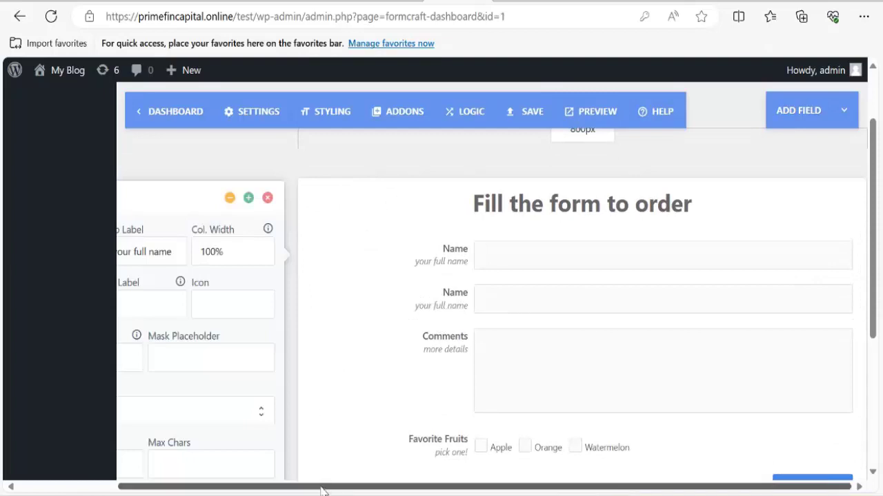
{"action": "left_click_drag", "start_coordinate": [319, 491], "coordinate": [220, 491]}
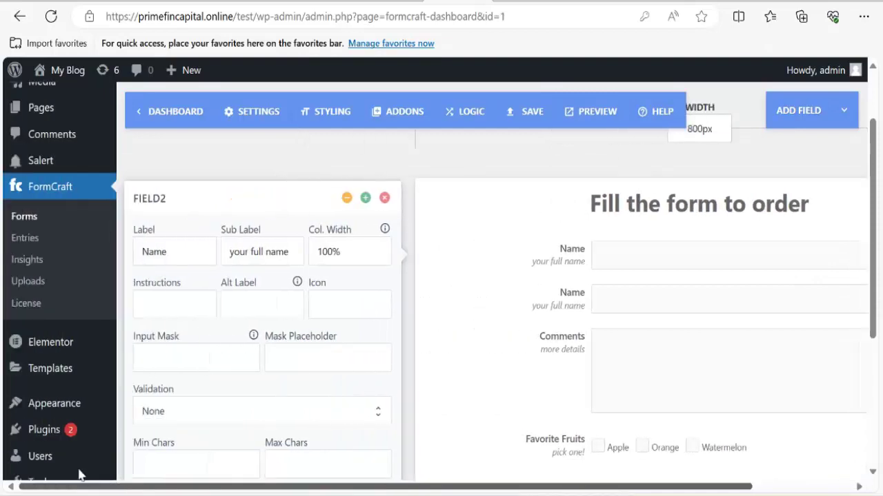
{"action": "left_click", "coordinate": [296, 254]}
{"action": "key", "text": "ctrl+a"}
{"action": "key", "text": "BackSpace"}
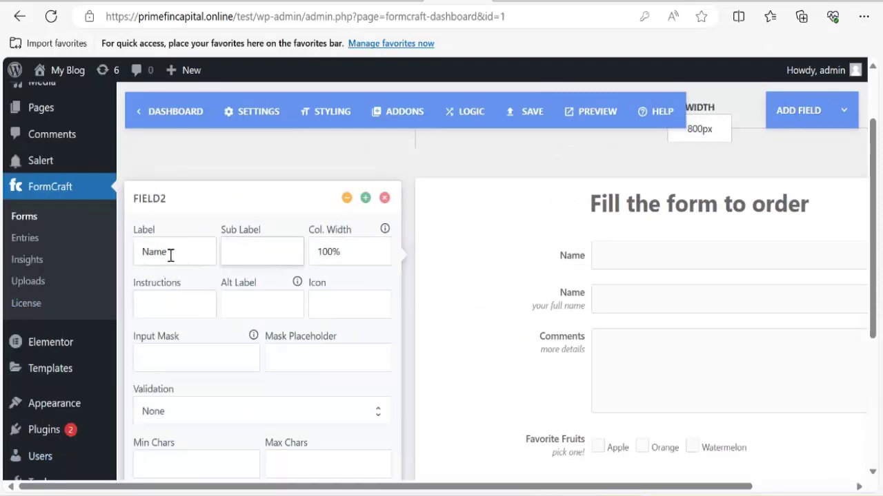
{"action": "left_click", "coordinate": [188, 252]}
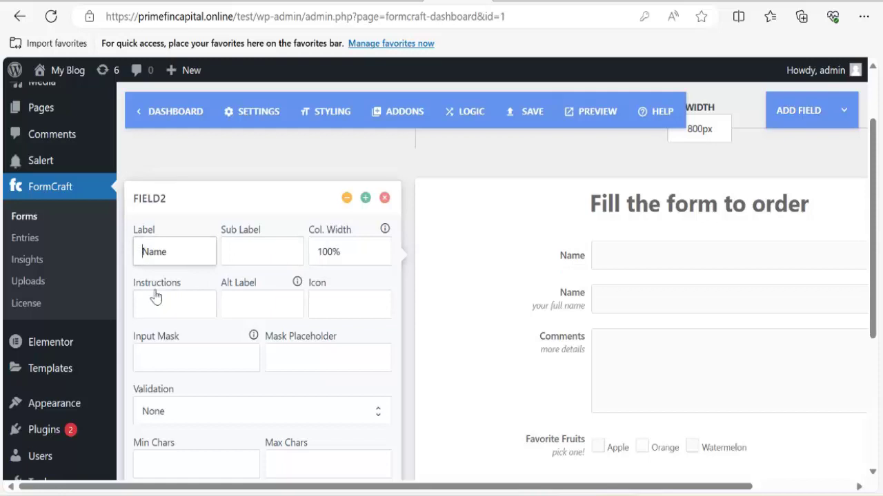
{"action": "type", "text": "Full"}
Restrict Full Name to alphabets with spaces allowed and mark it required.
{"action": "scroll", "coordinate": [276, 287], "scroll_direction": "down", "scroll_amount": 2}
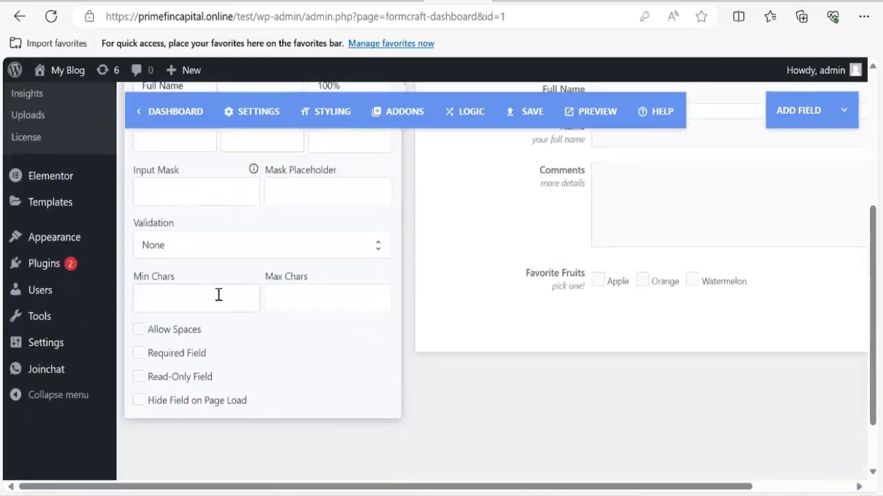
{"action": "left_click", "coordinate": [187, 249]}
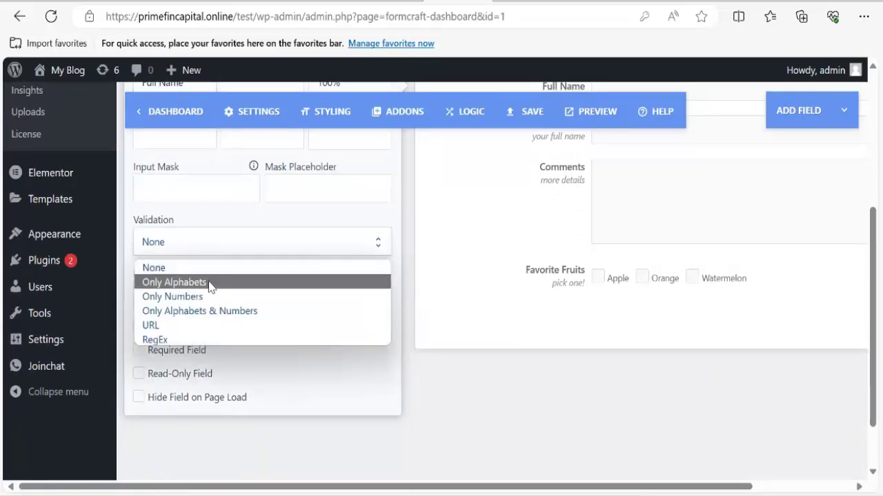
{"action": "left_click", "coordinate": [210, 283]}
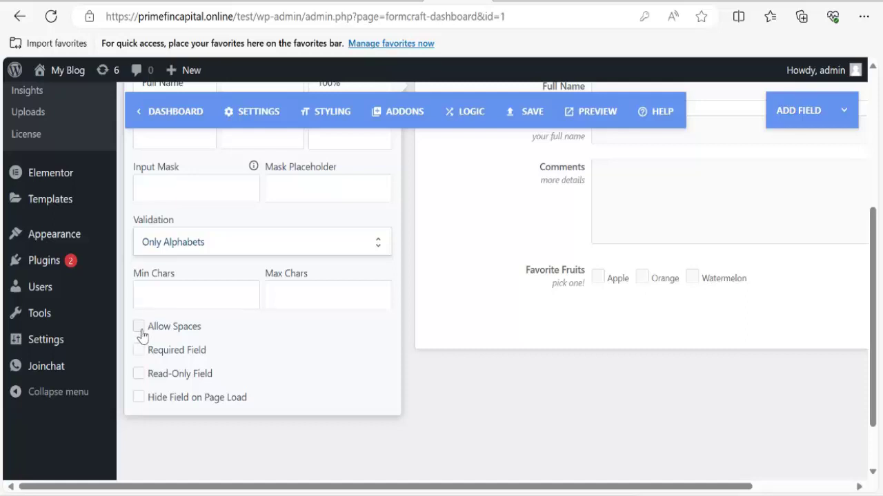
{"action": "left_click", "coordinate": [138, 328]}
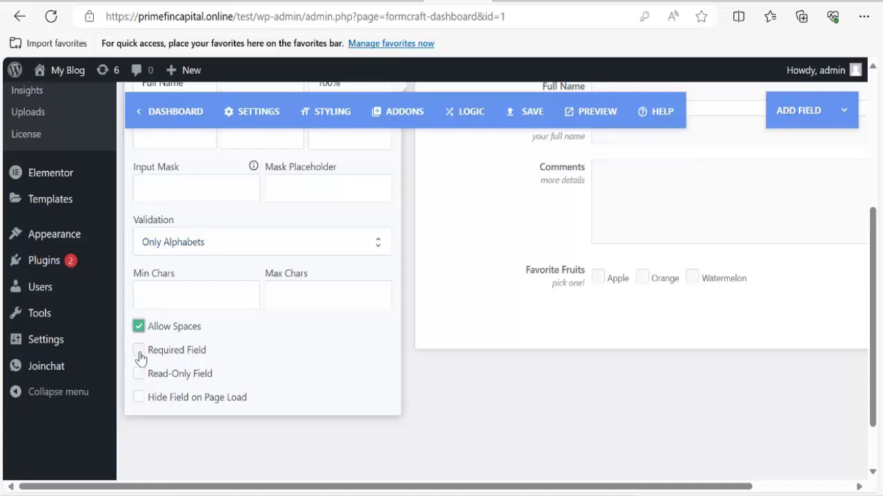
{"action": "left_click", "coordinate": [138, 350]}
{"action": "scroll", "coordinate": [544, 331], "scroll_direction": "up", "scroll_amount": 4}
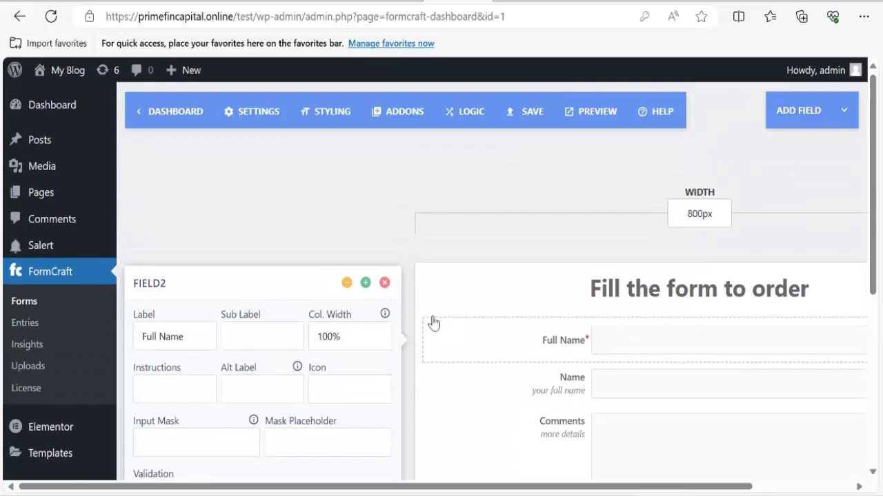
{"action": "left_click", "coordinate": [348, 285]}
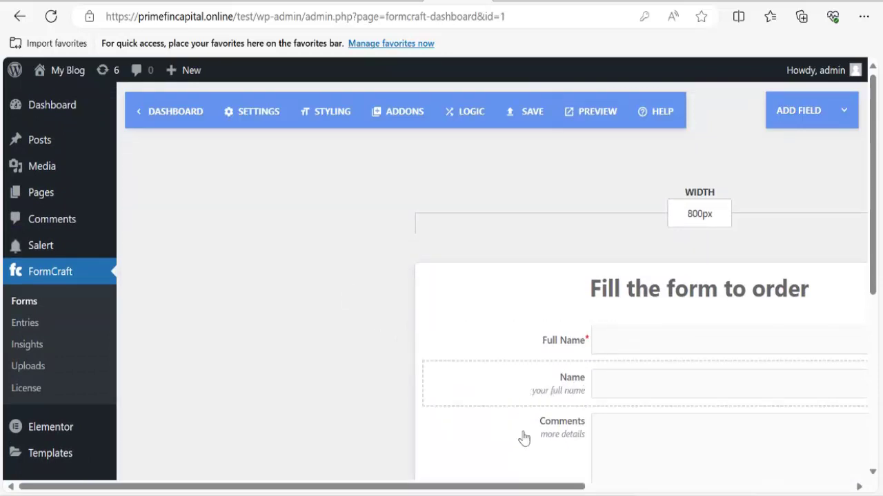
Relabel the second Name field 'Phone No' and delete its 'your full name' sub label.
{"action": "left_click_drag", "start_coordinate": [524, 491], "coordinate": [790, 491]}
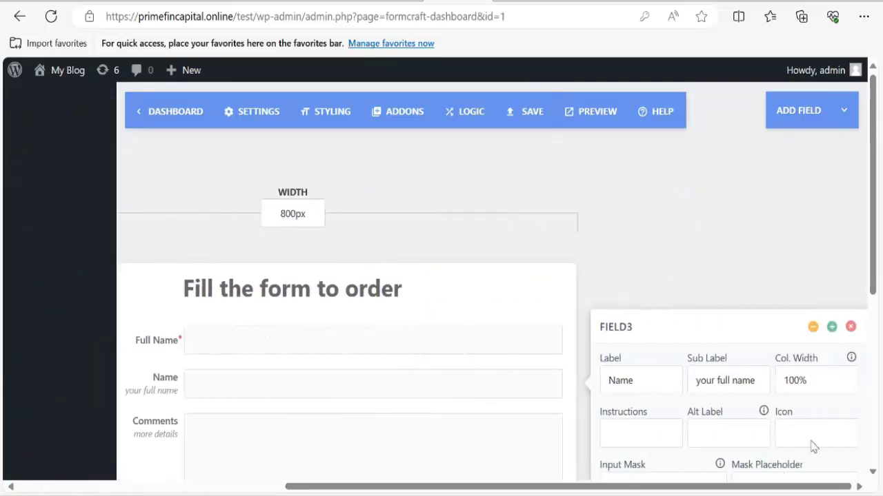
{"action": "left_click", "coordinate": [768, 385]}
{"action": "key", "text": "ctrl+a"}
{"action": "key", "text": "BackSpace"}
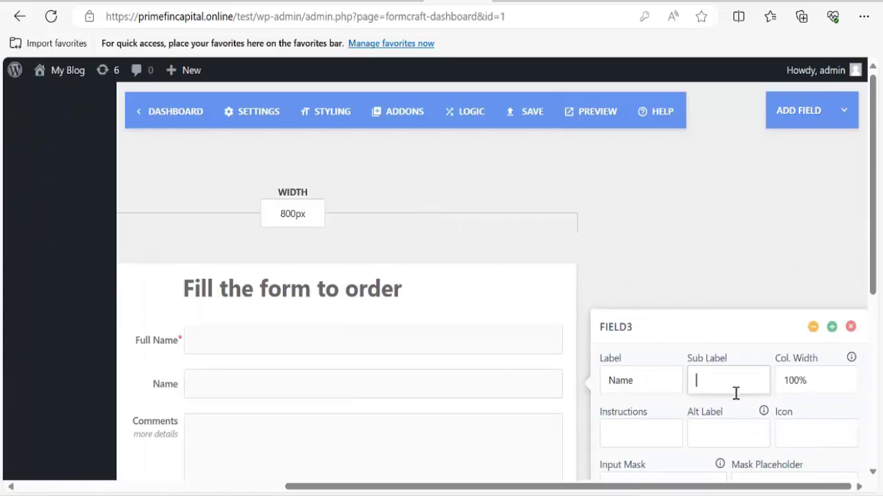
{"action": "left_click", "coordinate": [657, 390]}
{"action": "key", "text": "ctrl+a"}
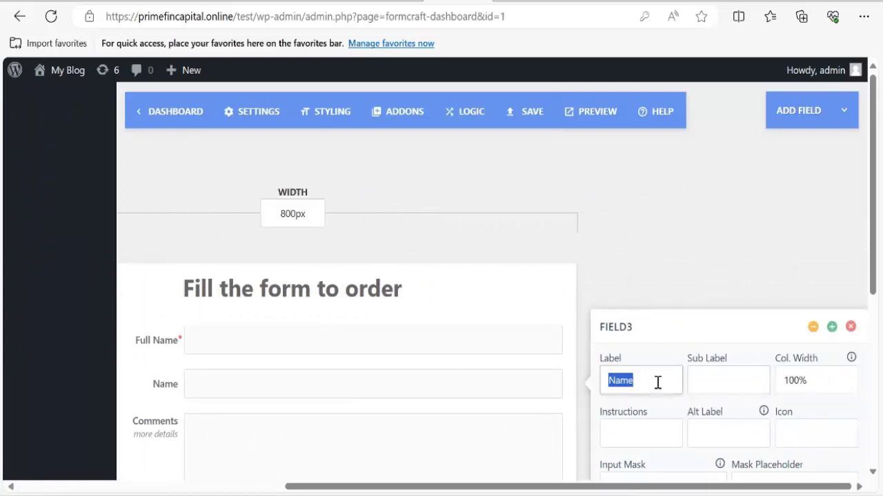
{"action": "type", "text": "Pjhone"}
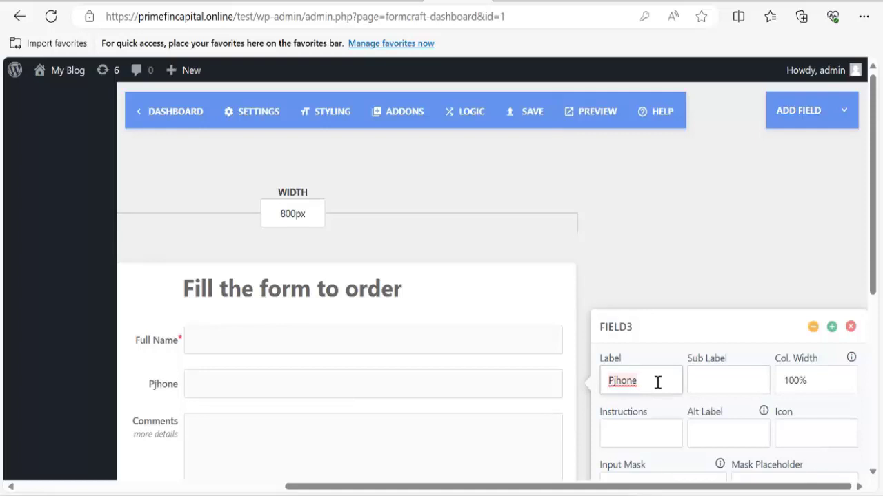
{"action": "key", "text": "BackSpace"}
{"action": "key", "text": "BackSpace"}
{"action": "key", "text": "BackSpace"}
{"action": "key", "text": "BackSpace"}
{"action": "key", "text": "BackSpace"}
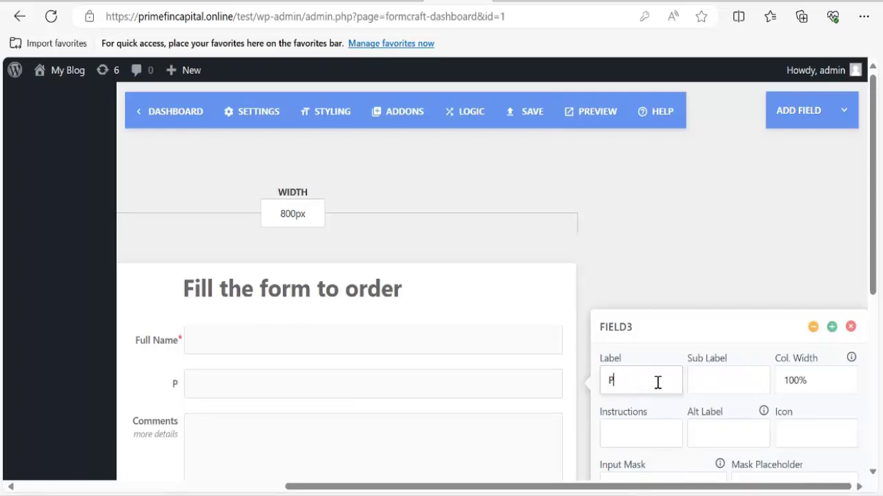
{"action": "type", "text": "hone No"}
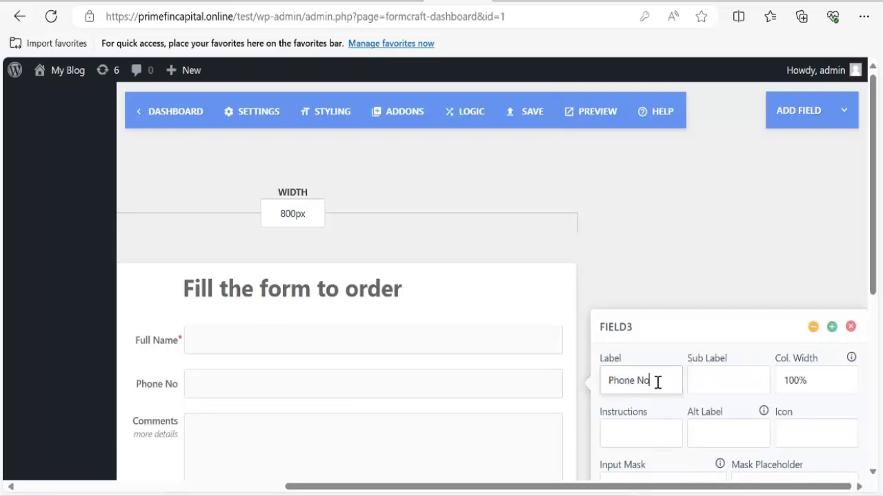
Limit Phone No to numbers only and mark it required.
{"action": "scroll", "coordinate": [658, 358], "scroll_direction": "down", "scroll_amount": 3}
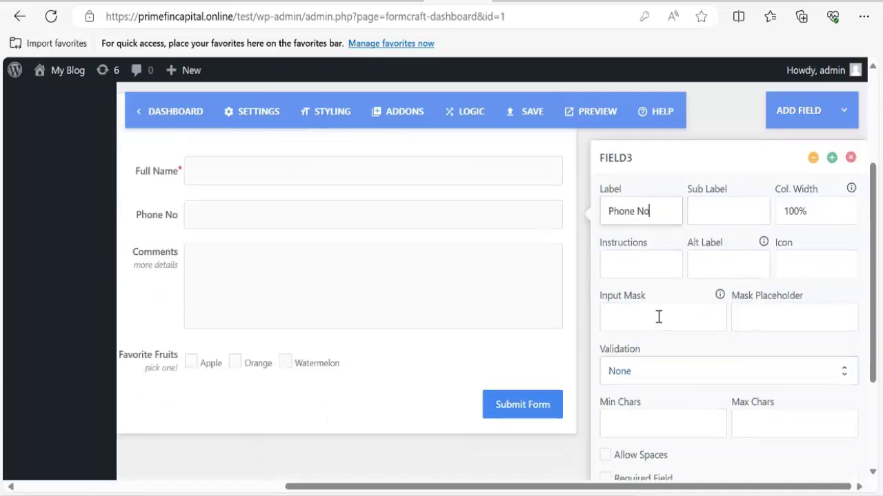
{"action": "left_click", "coordinate": [651, 376]}
{"action": "scroll", "coordinate": [650, 420], "scroll_direction": "down", "scroll_amount": 3}
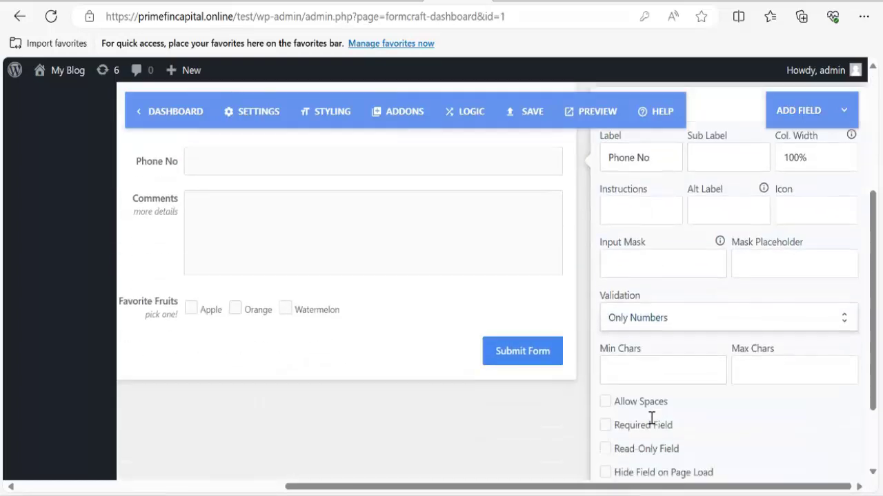
{"action": "left_click", "coordinate": [606, 324]}
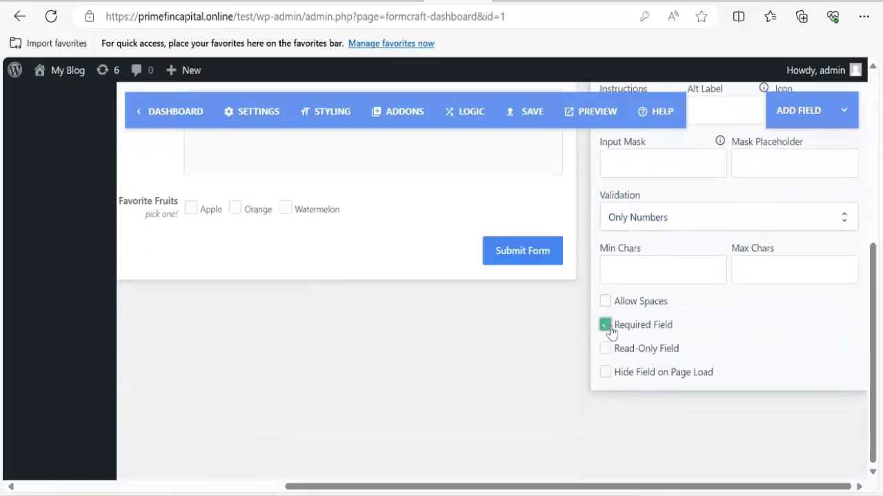
{"action": "scroll", "coordinate": [699, 345], "scroll_direction": "up", "scroll_amount": 5}
{"action": "left_click", "coordinate": [813, 259]}
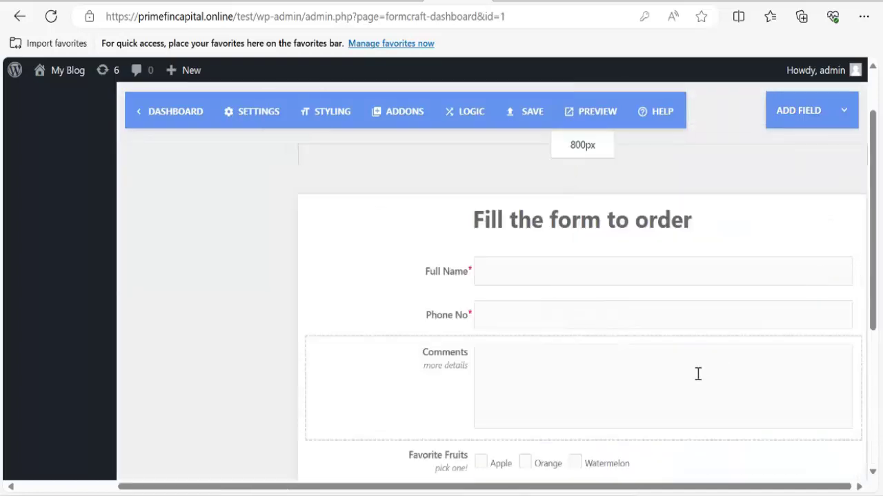
Rename the Comments field to 'Home Address' and delete its 'more details' sub label.
{"action": "left_click", "coordinate": [449, 374]}
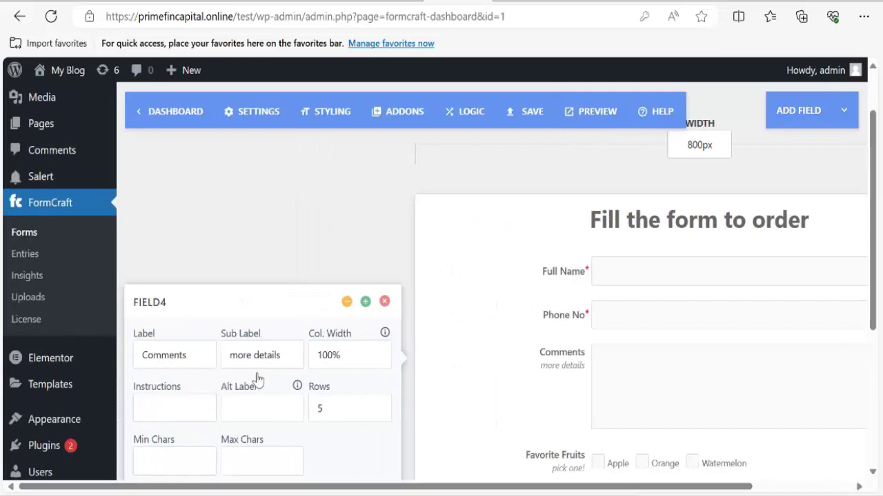
{"action": "left_click_drag", "start_coordinate": [281, 357], "coordinate": [221, 365]}
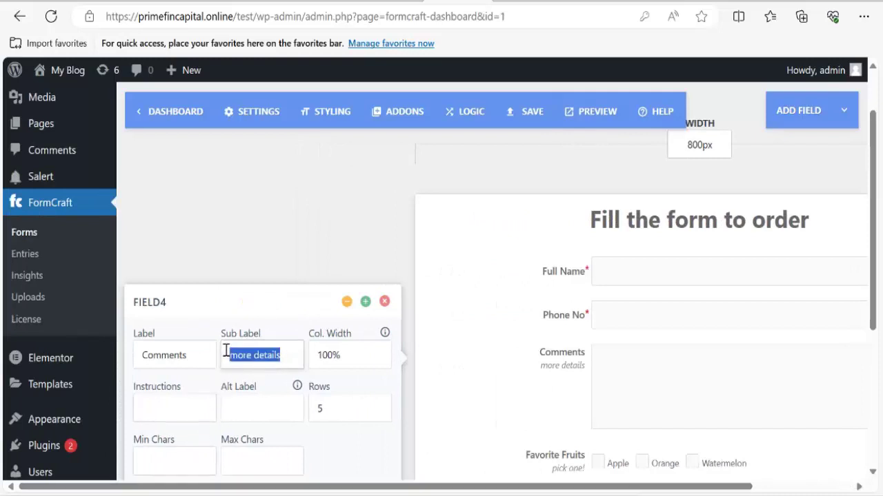
{"action": "key", "text": "BackSpace"}
{"action": "left_click", "coordinate": [197, 362]}
{"action": "double_click", "coordinate": [195, 364]}
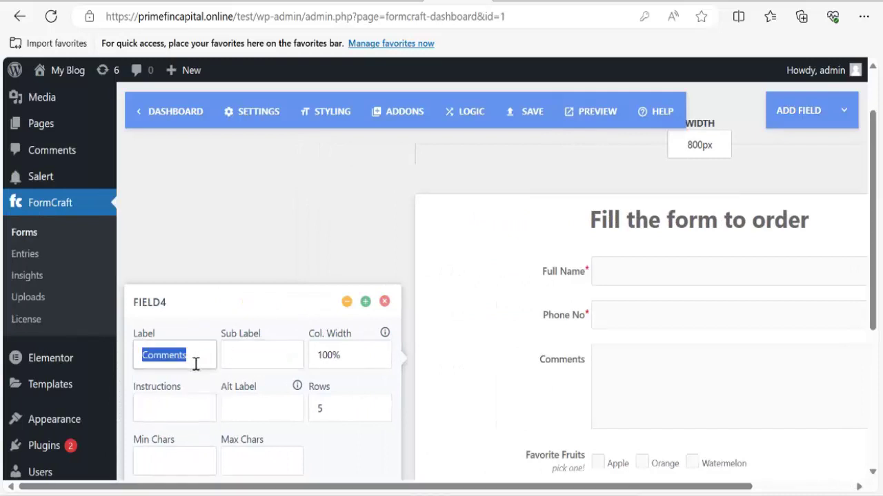
{"action": "type", "text": "H"}
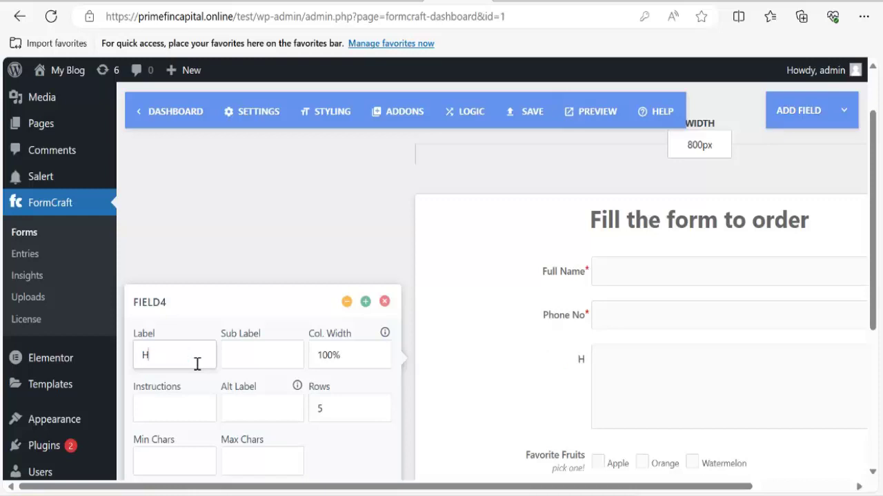
{"action": "type", "text": "ome Address"}
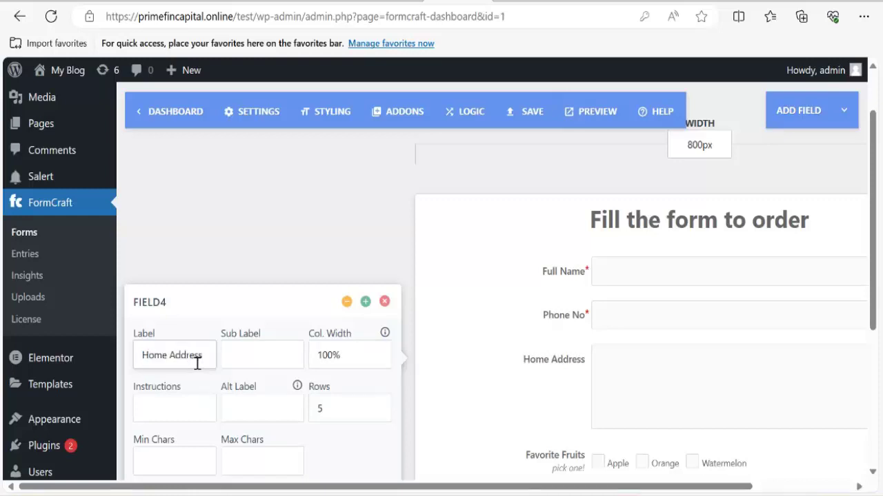
{"action": "scroll", "coordinate": [196, 362], "scroll_direction": "down", "scroll_amount": 3}
{"action": "scroll", "coordinate": [276, 242], "scroll_direction": "up", "scroll_amount": 2}
Set the Home Address box to 3 rows and mark it required.
{"action": "left_click", "coordinate": [334, 322]}
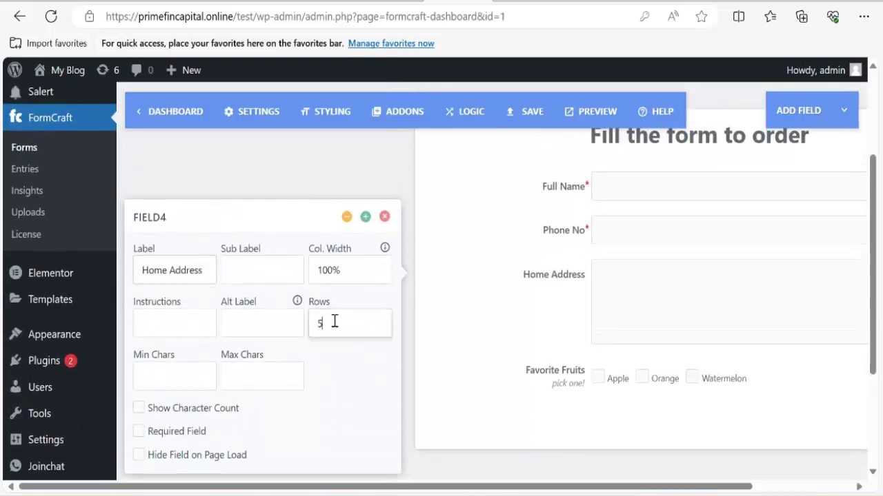
{"action": "key", "text": "BackSpace"}
{"action": "type", "text": "3"}
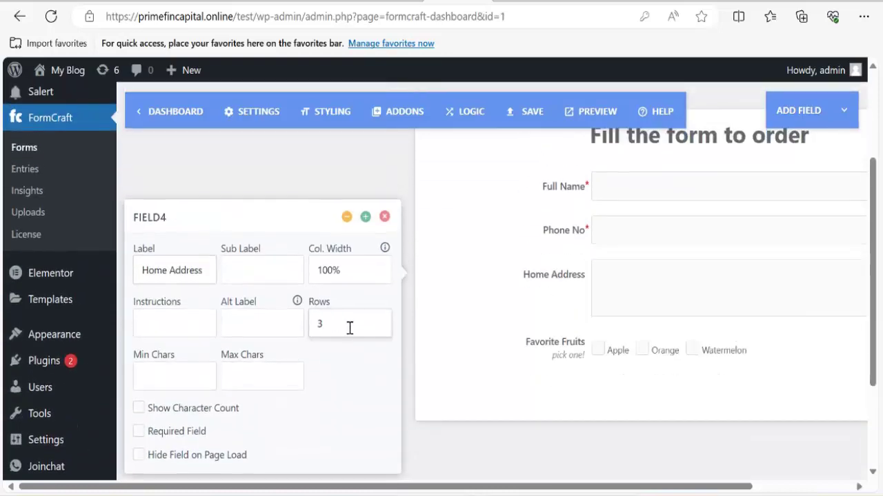
{"action": "scroll", "coordinate": [248, 370], "scroll_direction": "down", "scroll_amount": 2}
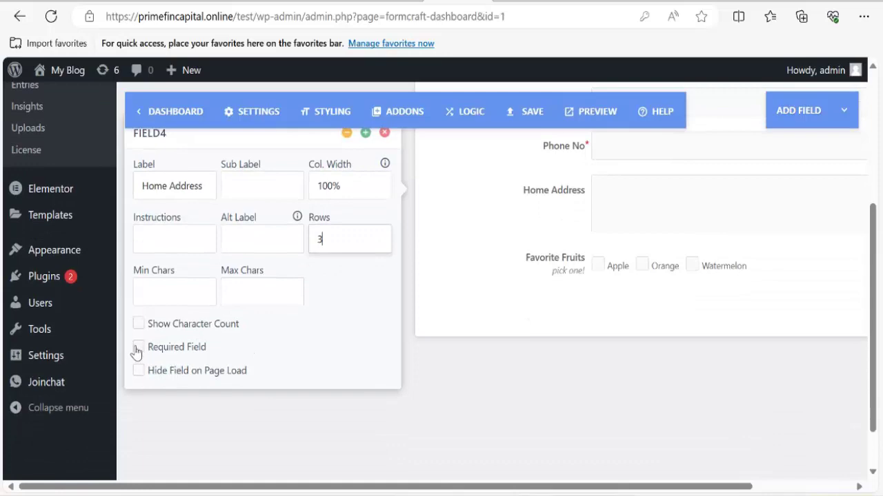
{"action": "left_click", "coordinate": [137, 347]}
{"action": "scroll", "coordinate": [257, 342], "scroll_direction": "up", "scroll_amount": 5}
{"action": "left_click", "coordinate": [345, 369]}
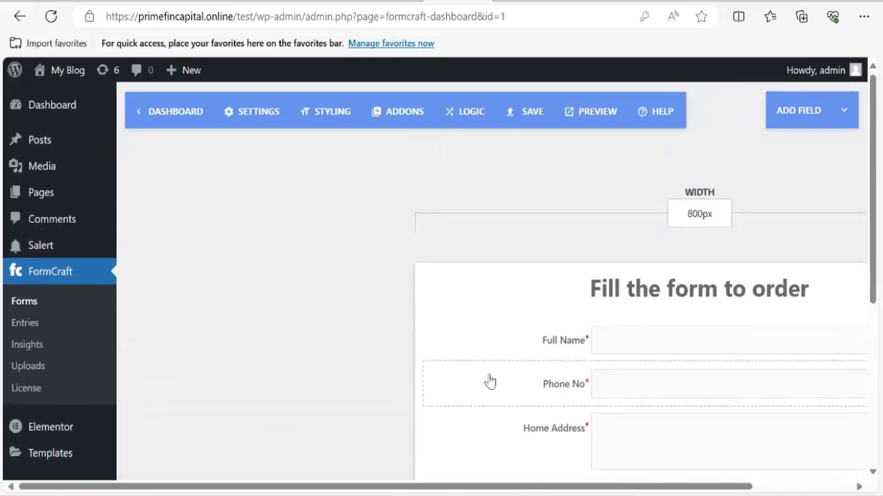
{"action": "scroll", "coordinate": [524, 379], "scroll_direction": "down", "scroll_amount": 4}
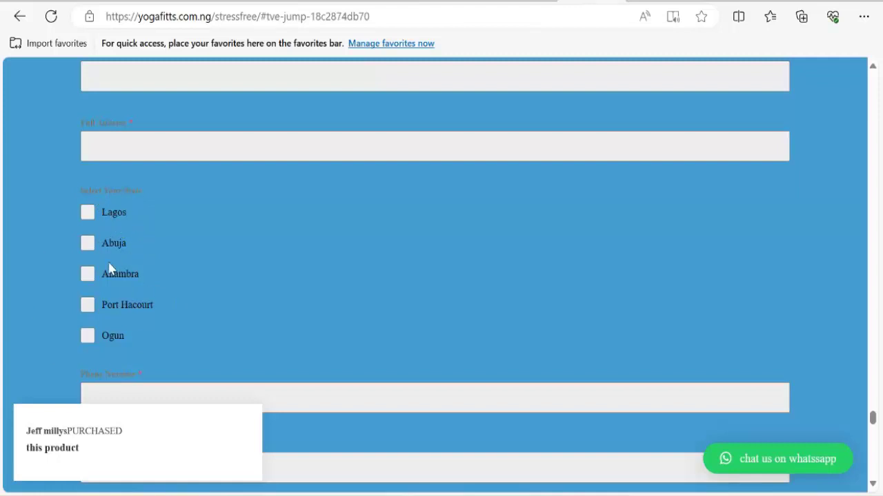
Copy Lagos, Abuja, Anambra, Port Hacourt and Ogun from the reference form, then return to FormCraft.
{"action": "left_click_drag", "start_coordinate": [126, 338], "coordinate": [86, 211]}
{"action": "right_click", "coordinate": [115, 242]}
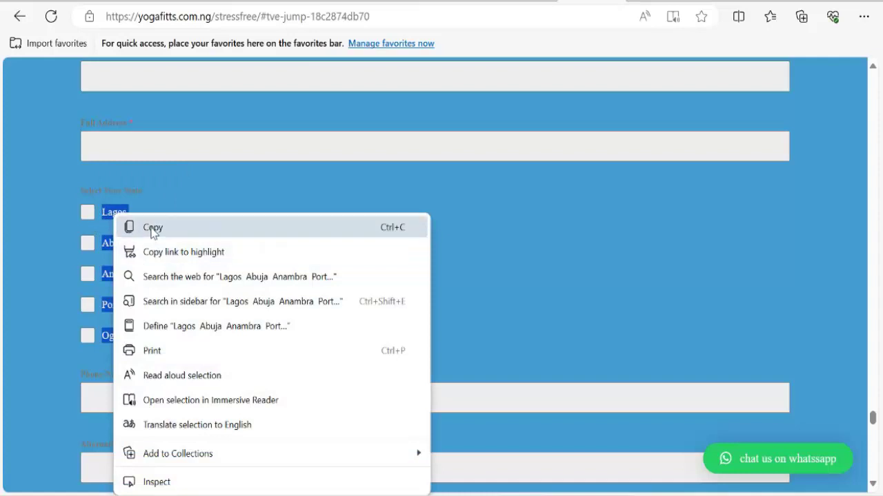
{"action": "left_click", "coordinate": [152, 227]}
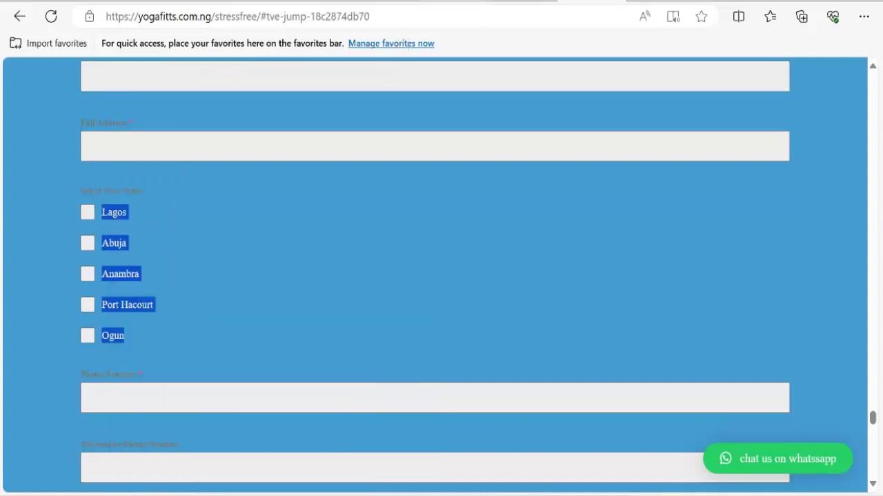
{"action": "key", "text": "ctrl+Tab"}
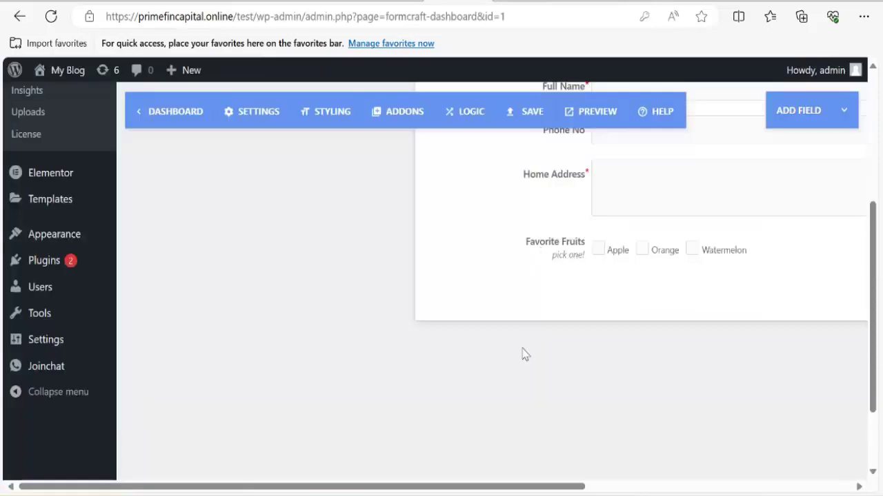
Replace the Favorite Fruits options with the pasted five states, removing blank lines.
{"action": "left_click", "coordinate": [504, 250]}
{"action": "left_click_drag", "start_coordinate": [506, 487], "coordinate": [734, 451]}
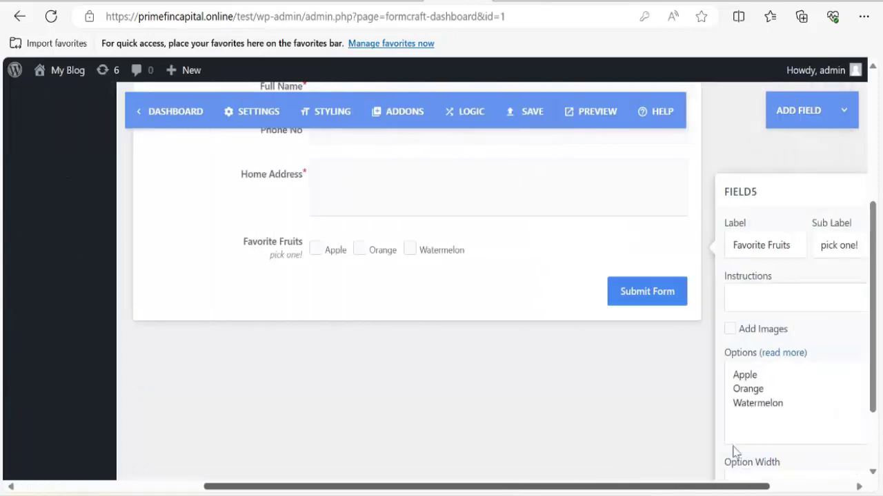
{"action": "left_click_drag", "start_coordinate": [659, 404], "coordinate": [610, 378]}
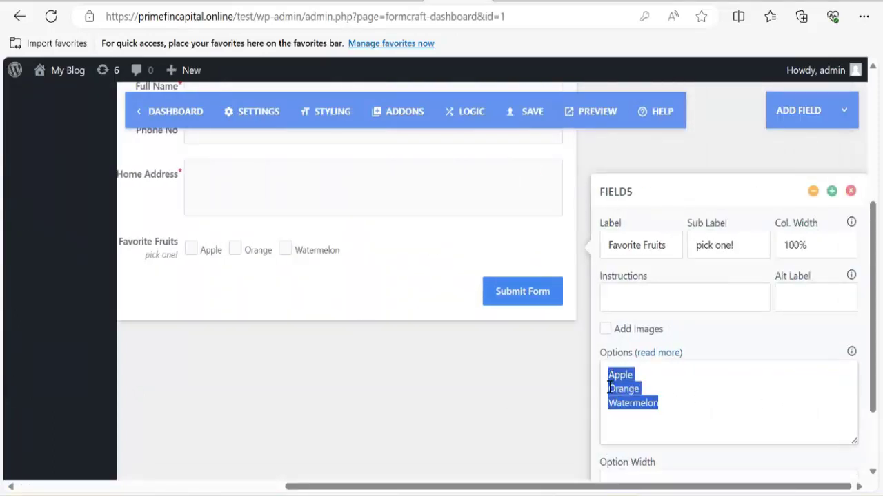
{"action": "key", "text": "ctrl+v"}
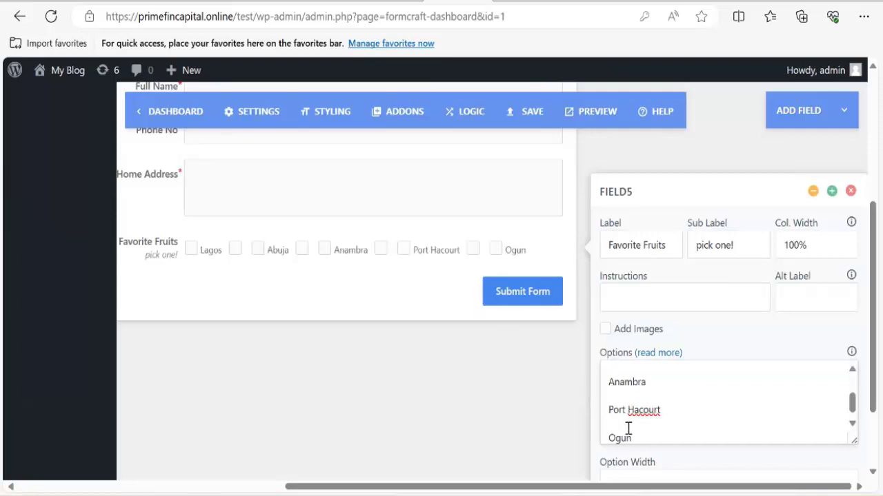
{"action": "left_click", "coordinate": [628, 426]}
{"action": "key", "text": "BackSpace"}
{"action": "left_click", "coordinate": [626, 403]}
{"action": "key", "text": "BackSpace"}
{"action": "key", "text": "BackSpace"}
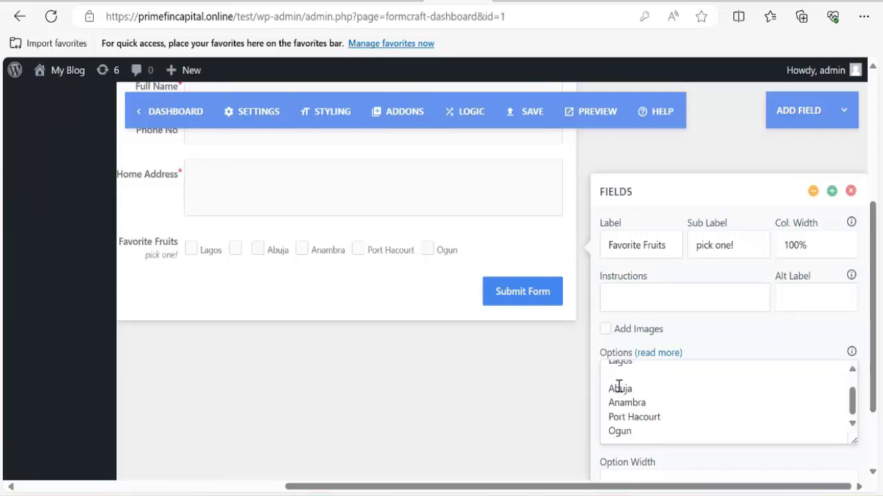
{"action": "left_click", "coordinate": [615, 378]}
{"action": "key", "text": "BackSpace"}
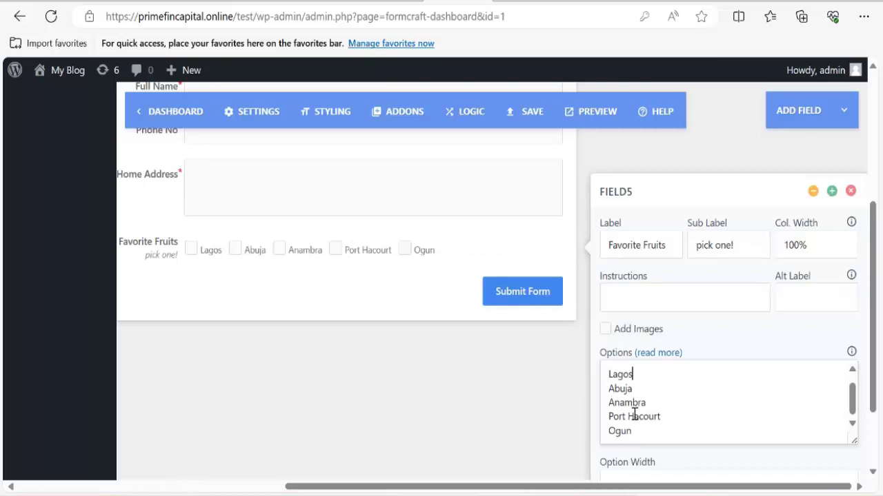
{"action": "scroll", "coordinate": [677, 381], "scroll_direction": "up", "scroll_amount": 1}
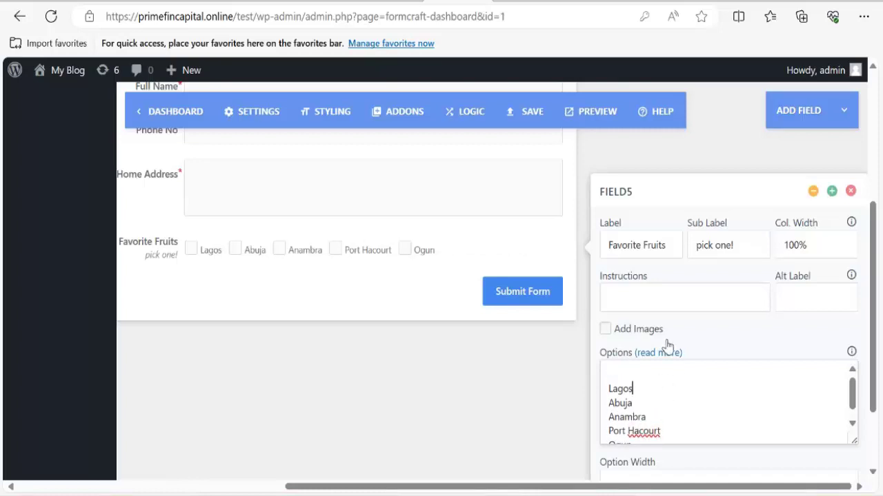
Clear the 'pick one!' sub label and relabel the field 'Select Your State'.
{"action": "left_click", "coordinate": [739, 253]}
{"action": "key", "text": "ctrl+a"}
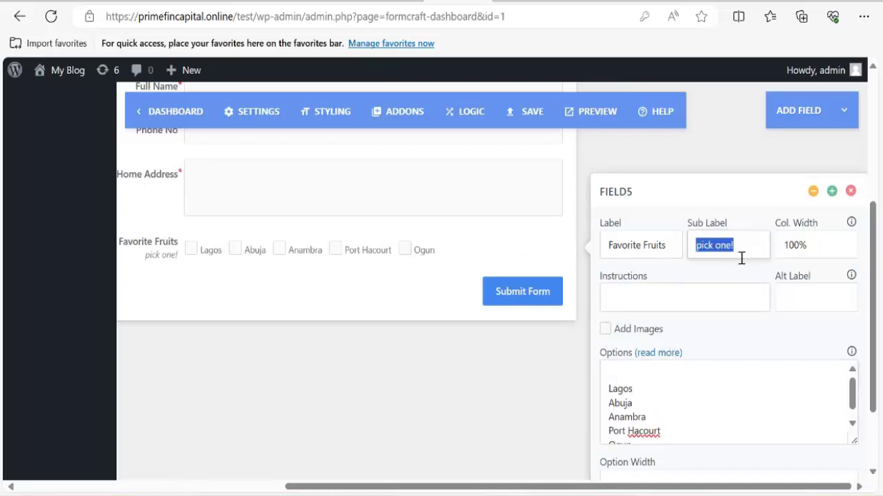
{"action": "key", "text": "BackSpace"}
{"action": "left_click", "coordinate": [676, 255]}
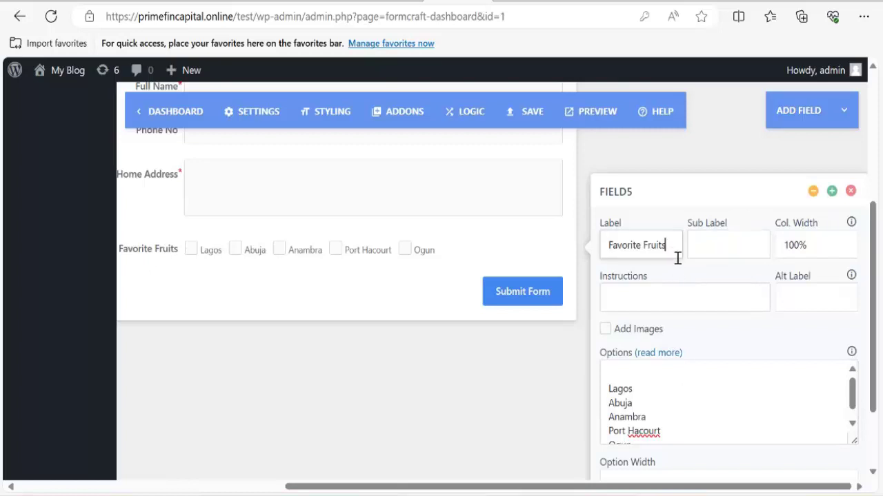
{"action": "key", "text": "ctrl+a"}
{"action": "type", "text": "Se"}
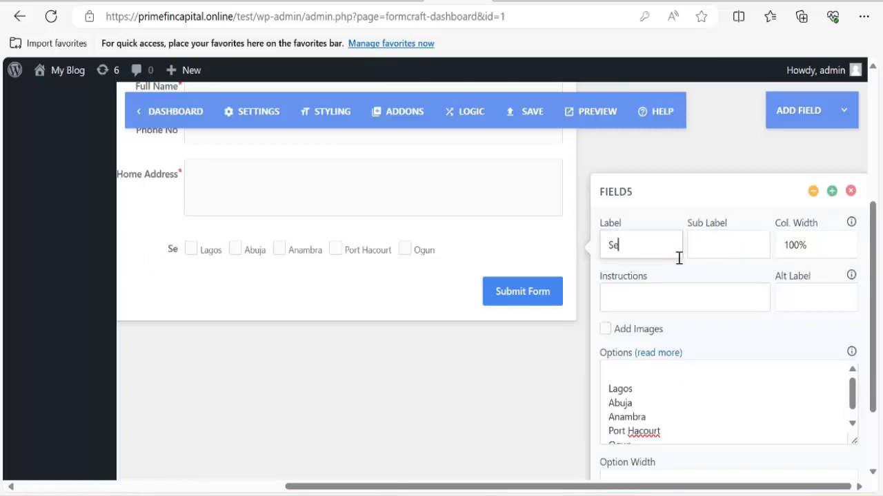
{"action": "type", "text": "lect Your State"}
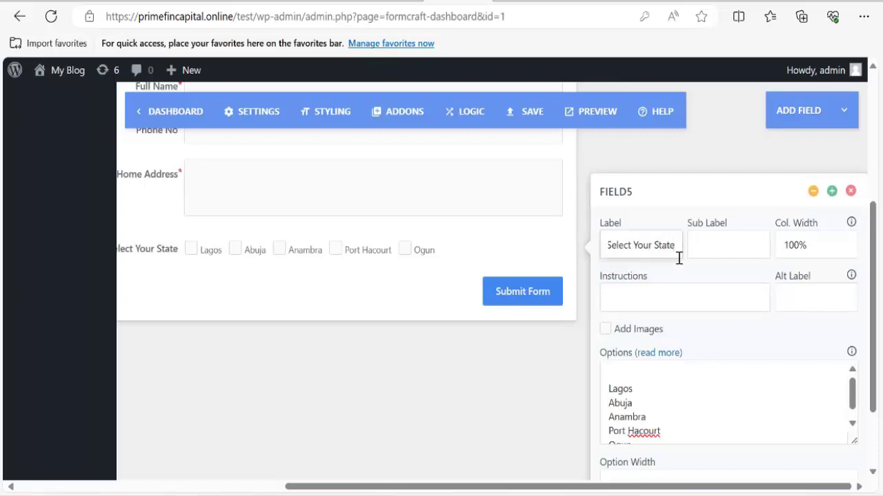
{"action": "scroll", "coordinate": [717, 321], "scroll_direction": "down", "scroll_amount": 2}
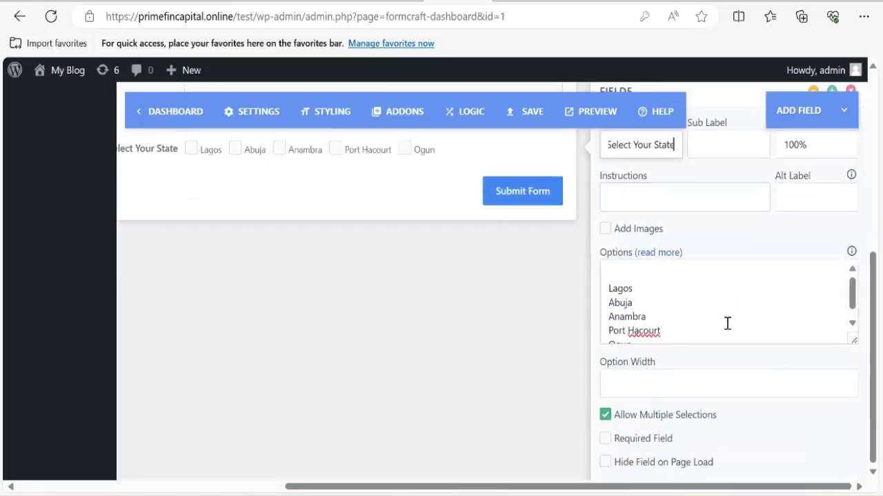
{"action": "scroll", "coordinate": [724, 324], "scroll_direction": "up", "scroll_amount": 1}
{"action": "scroll", "coordinate": [717, 345], "scroll_direction": "up", "scroll_amount": 1}
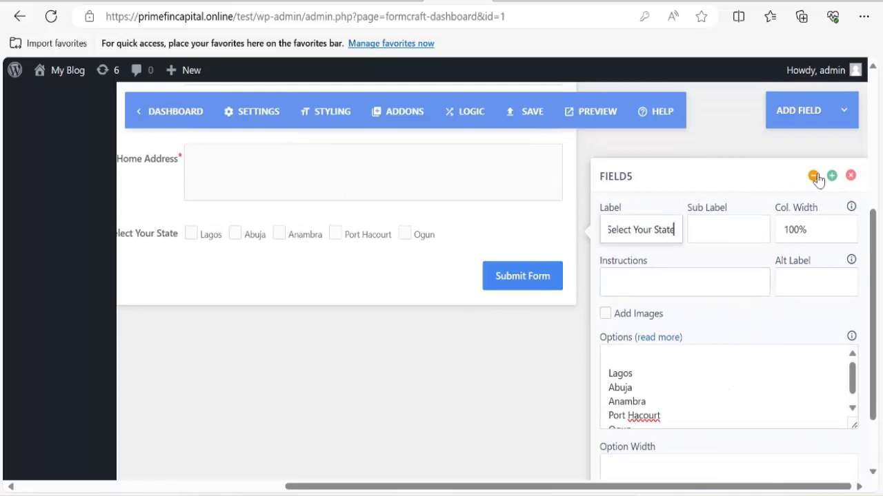
Add a Language dropdown (English, French, Spanish) and move it above the Submit Form button.
{"action": "left_click", "coordinate": [812, 173]}
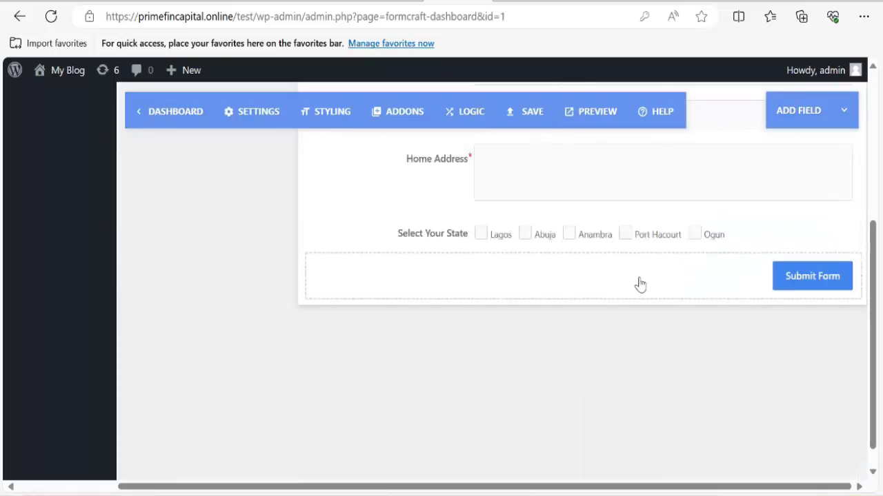
{"action": "scroll", "coordinate": [704, 292], "scroll_direction": "up", "scroll_amount": 1}
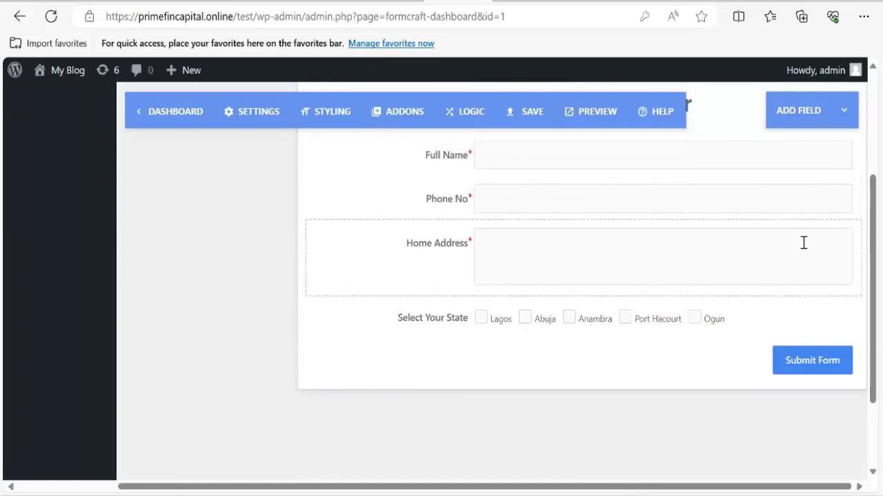
{"action": "left_click", "coordinate": [809, 121]}
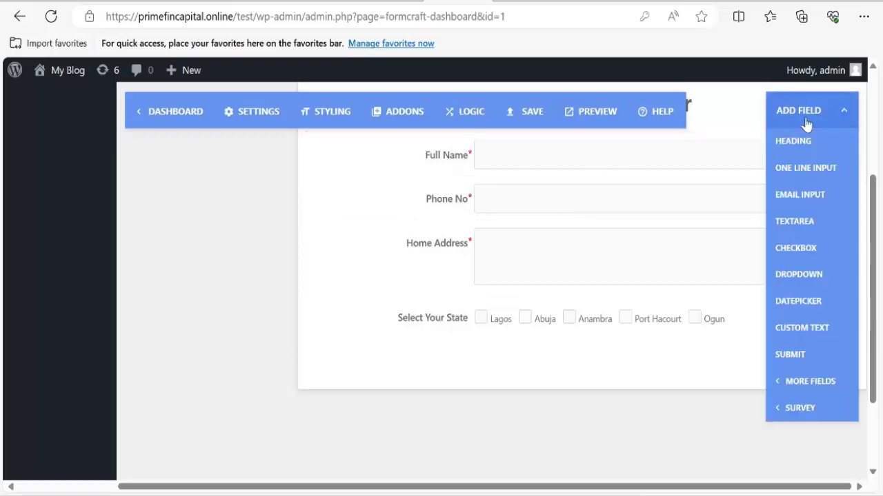
{"action": "left_click", "coordinate": [798, 284]}
{"action": "left_click", "coordinate": [545, 399]}
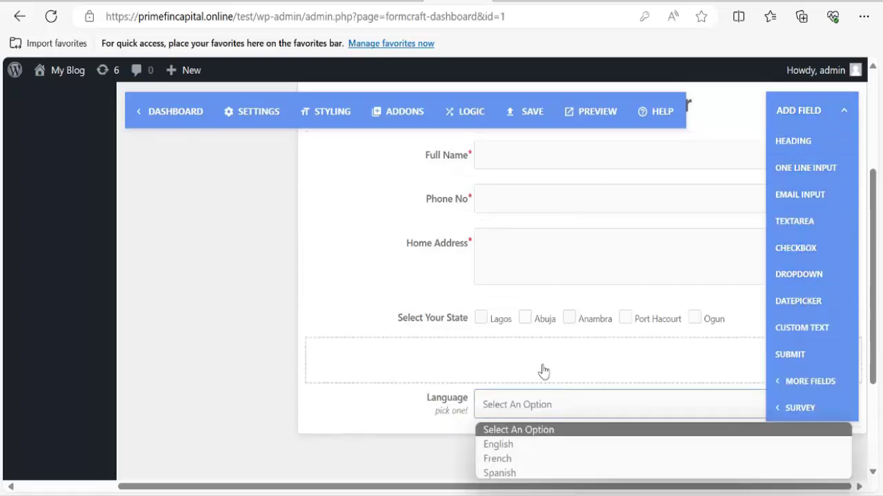
{"action": "left_click", "coordinate": [804, 110]}
{"action": "left_click", "coordinate": [557, 406]}
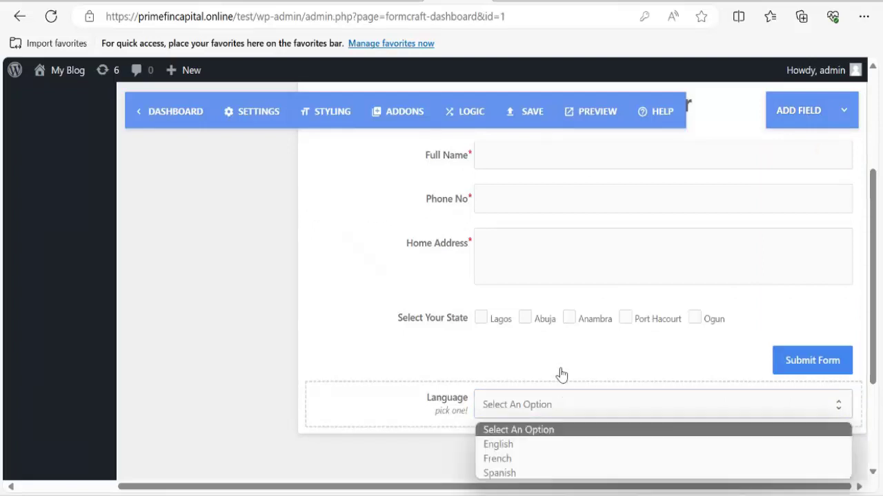
{"action": "left_click_drag", "start_coordinate": [321, 410], "coordinate": [325, 368]}
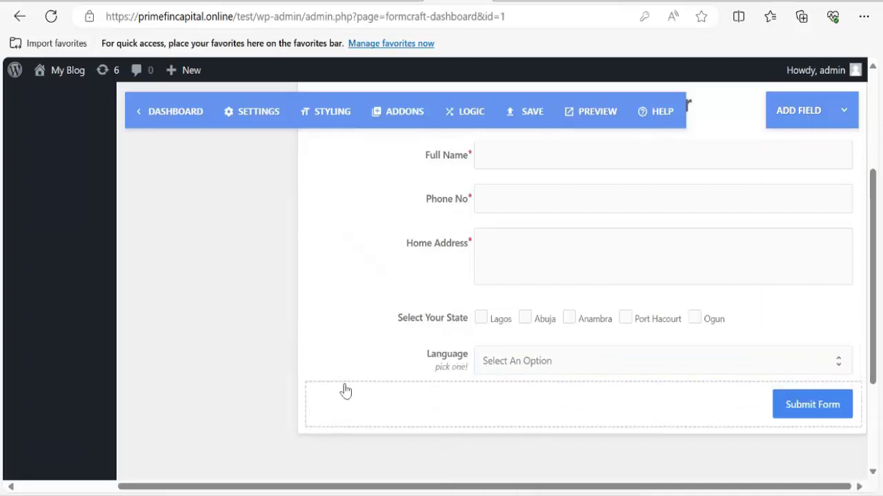
{"action": "left_click", "coordinate": [406, 363]}
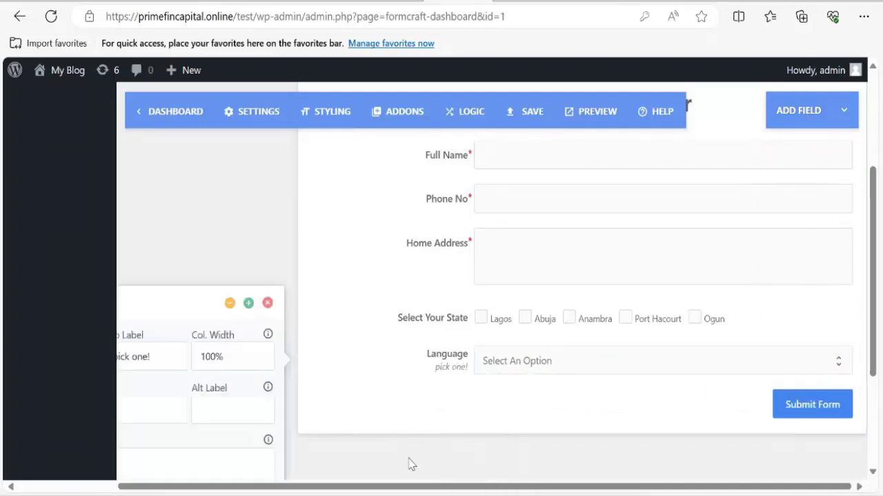
{"action": "left_click_drag", "start_coordinate": [217, 489], "coordinate": [117, 488]}
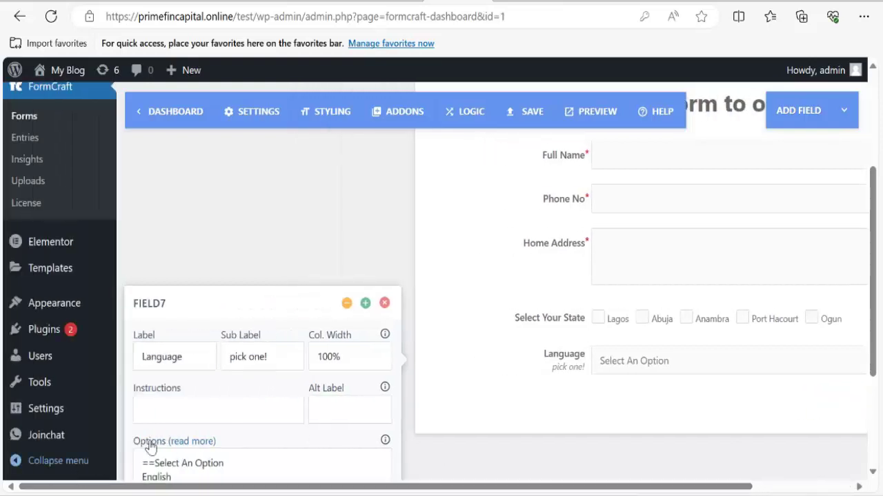
Rename the Language dropdown to 'QTY' and remove its 'pick one!' sub label.
{"action": "left_click", "coordinate": [281, 356]}
{"action": "key", "text": "ctrl+a"}
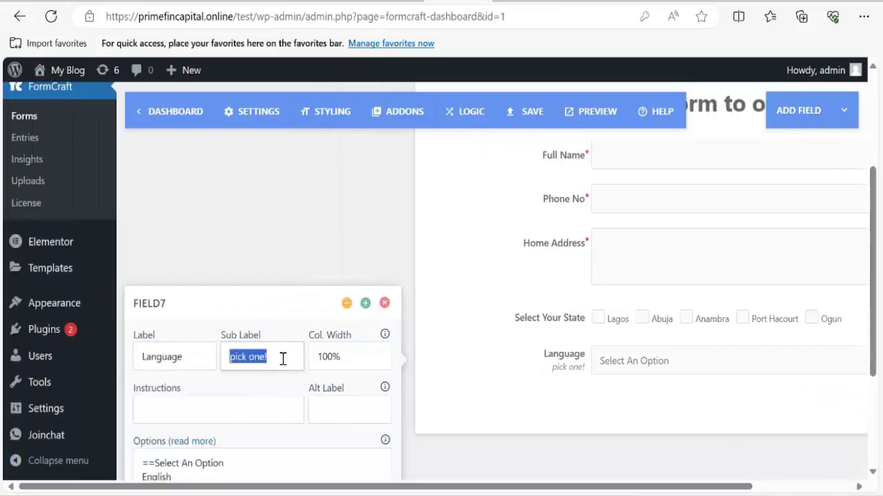
{"action": "key", "text": "BackSpace"}
{"action": "left_click", "coordinate": [204, 365]}
{"action": "key", "text": "ctrl+a"}
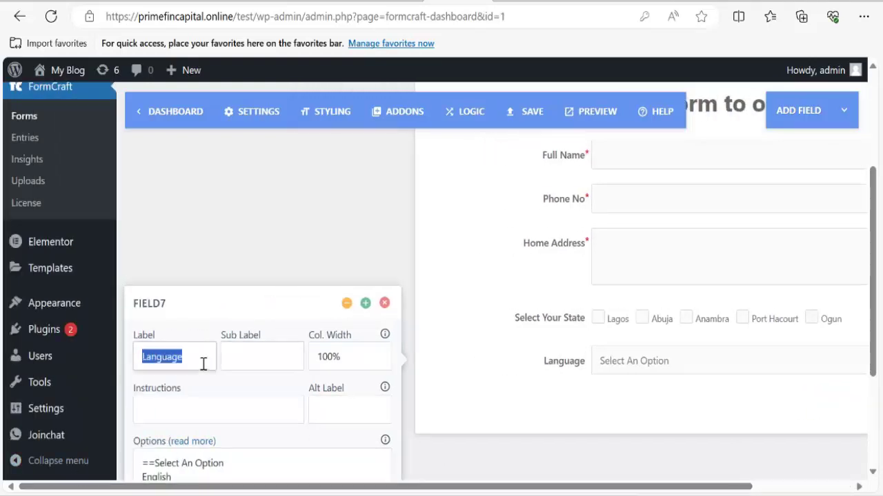
{"action": "type", "text": "QTY"}
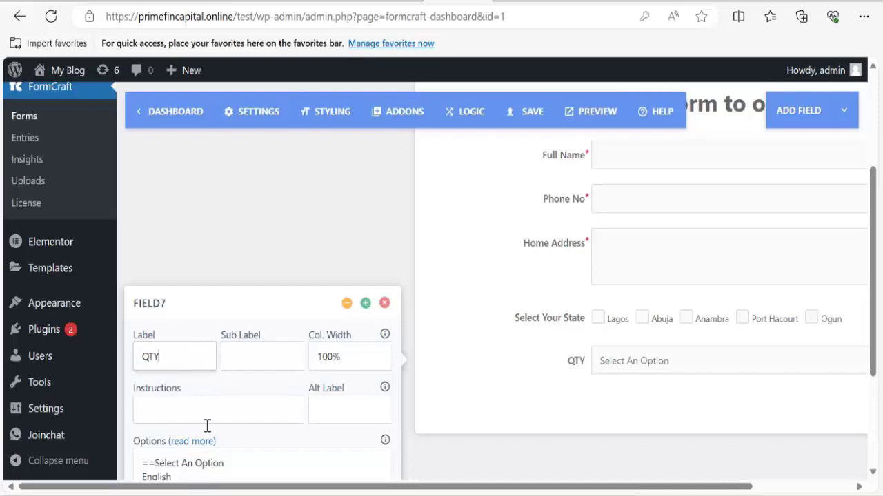
Set the options to '1 bottle', '2 bottles', '3 bottles', each '= #12000', and check the preview.
{"action": "scroll", "coordinate": [210, 426], "scroll_direction": "down", "scroll_amount": 1}
{"action": "left_click_drag", "start_coordinate": [187, 421], "coordinate": [143, 359]}
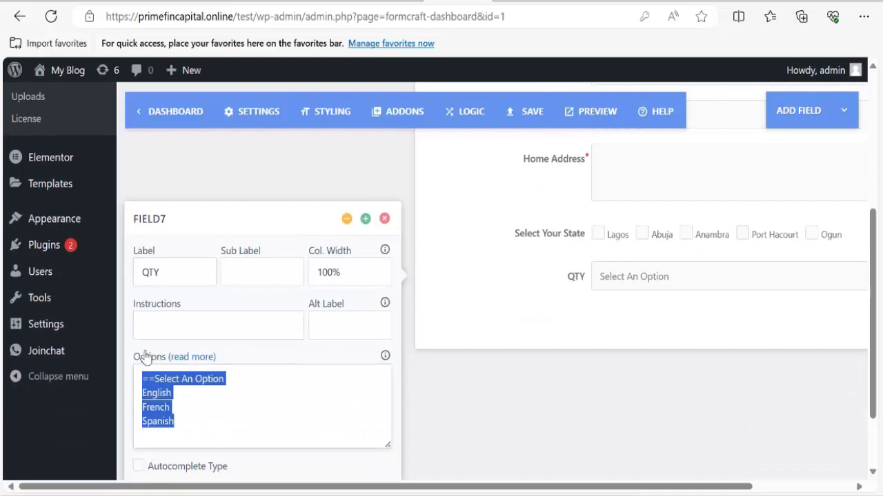
{"action": "key", "text": "BackSpace"}
{"action": "type", "text": "1 bottle = #12000"}
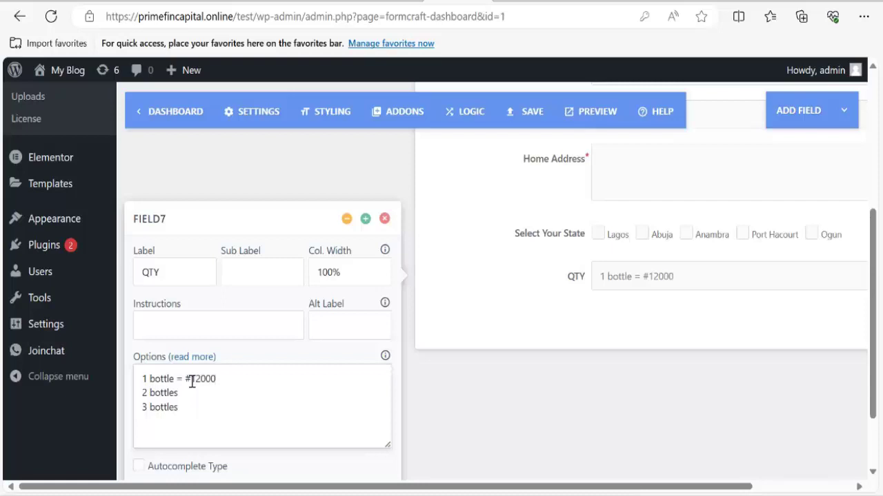
{"action": "left_click_drag", "start_coordinate": [187, 381], "coordinate": [244, 380]}
{"action": "key", "text": "ctrl+c"}
{"action": "left_click", "coordinate": [220, 399]}
{"action": "key", "text": "ctrl+v"}
{"action": "type", "text": "="}
{"action": "key", "text": "ctrl+v"}
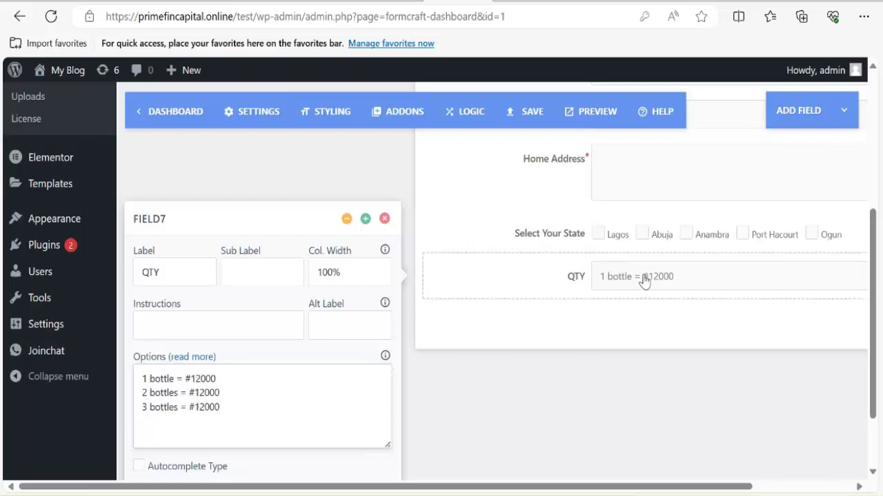
{"action": "left_click", "coordinate": [641, 279]}
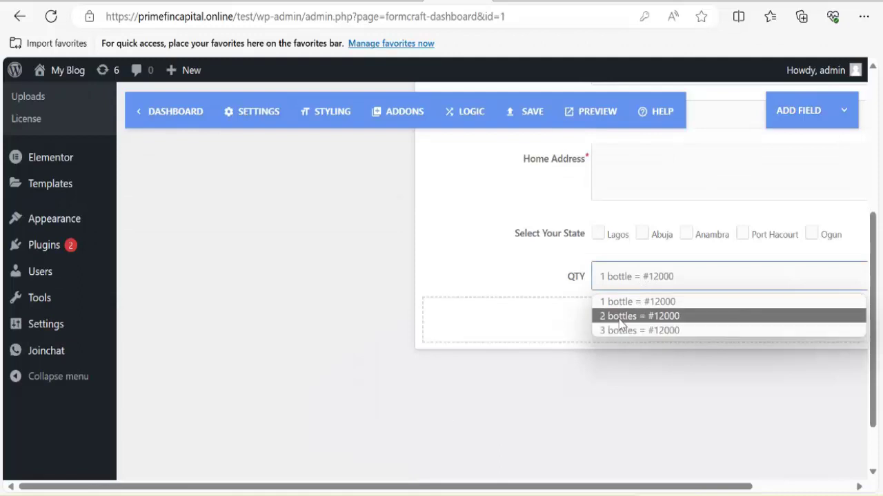
{"action": "left_click", "coordinate": [530, 385]}
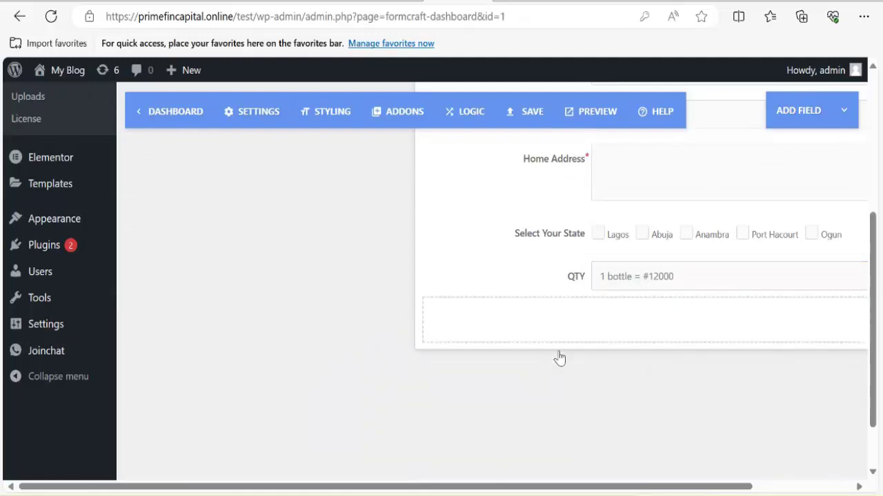
{"action": "left_click_drag", "start_coordinate": [642, 487], "coordinate": [724, 486]}
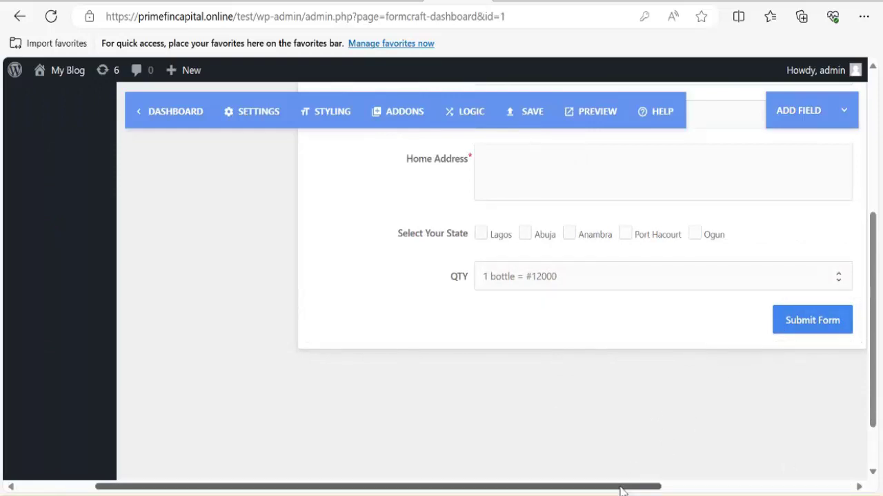
Relabel the submit button 'Submit Your Order', tick Wide Button, and minimise its panel.
{"action": "left_click_drag", "start_coordinate": [622, 492], "coordinate": [813, 490]}
{"action": "left_click", "coordinate": [690, 318]}
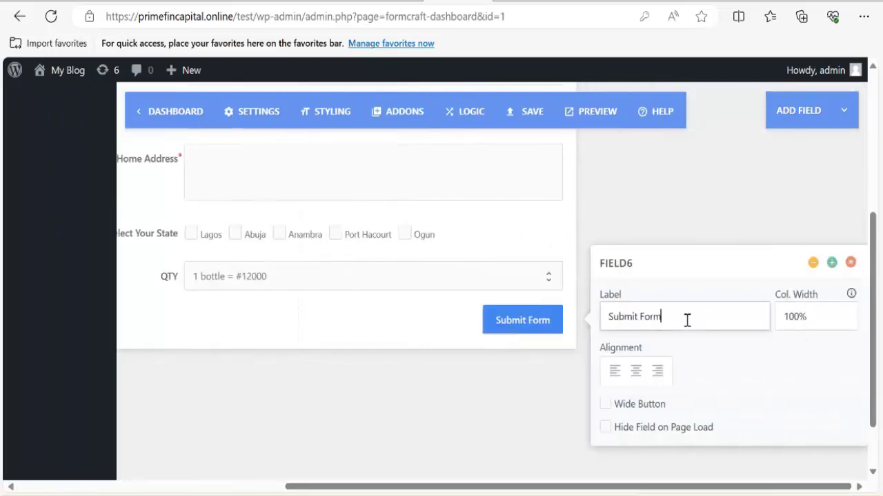
{"action": "key", "text": "BackSpace"}
{"action": "key", "text": "BackSpace"}
{"action": "key", "text": "BackSpace"}
{"action": "key", "text": "BackSpace"}
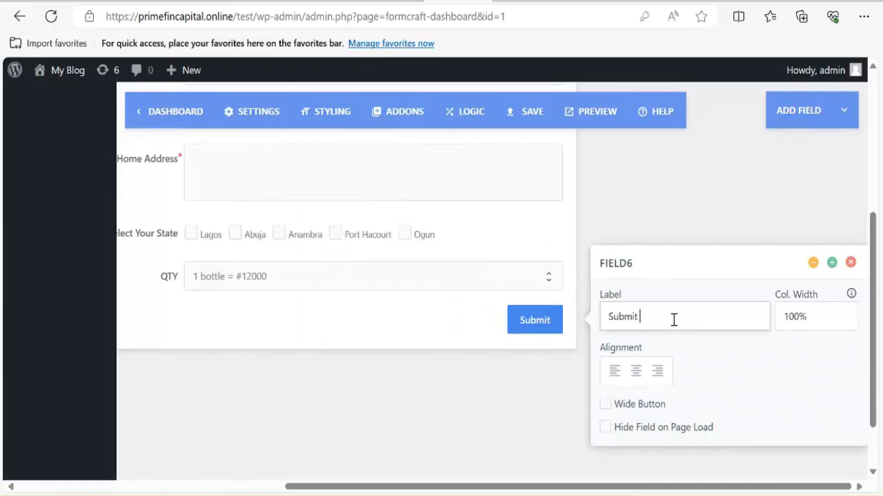
{"action": "type", "text": "Your n"}
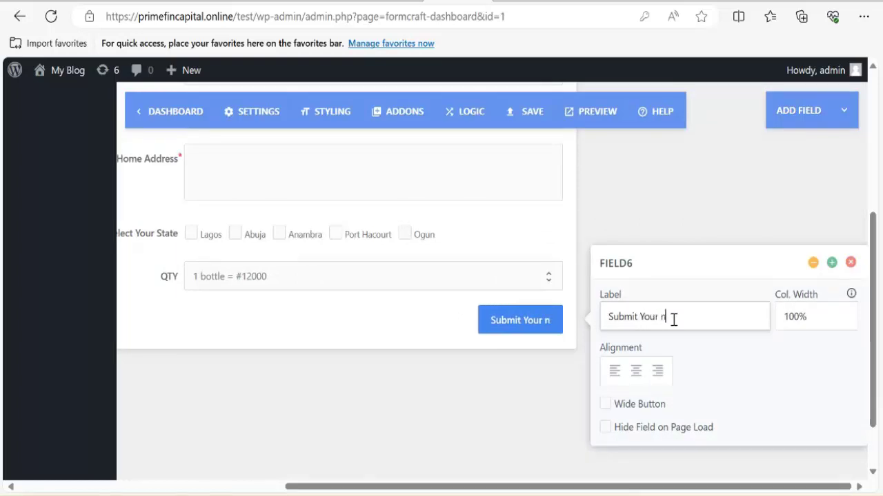
{"action": "key", "text": "BackSpace"}
{"action": "type", "text": "Ord"}
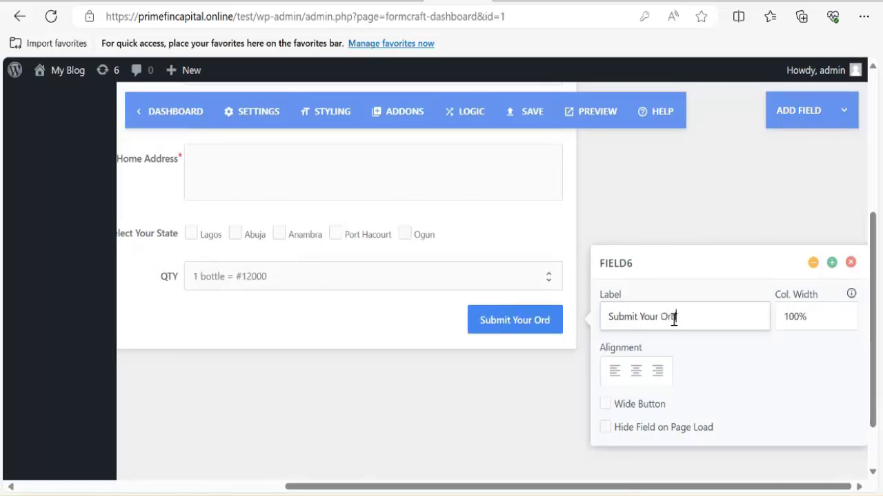
{"action": "type", "text": "er"}
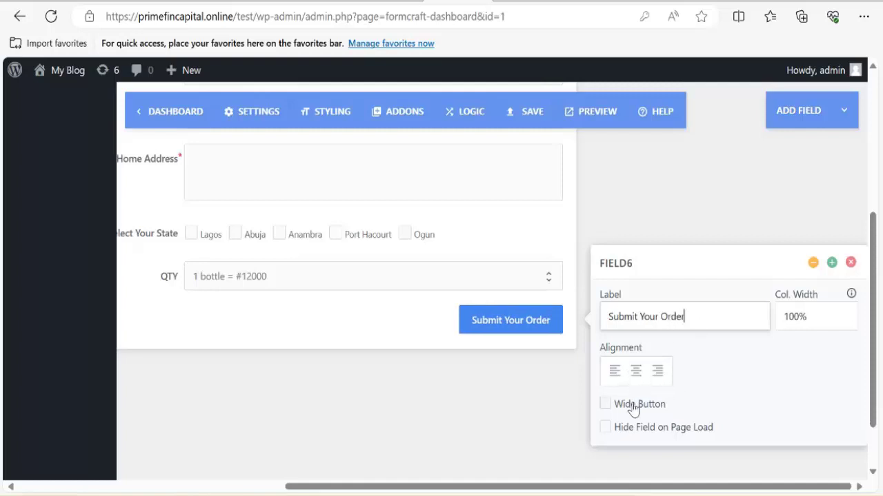
{"action": "left_click", "coordinate": [607, 406]}
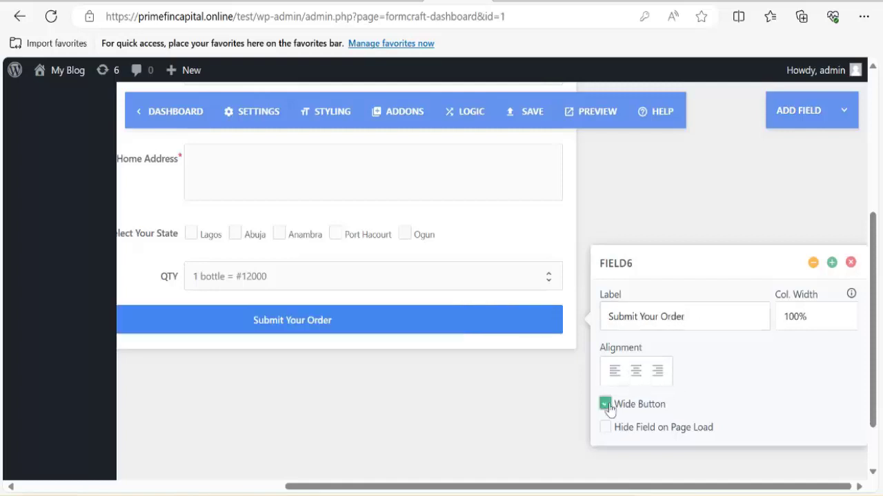
{"action": "left_click", "coordinate": [814, 263]}
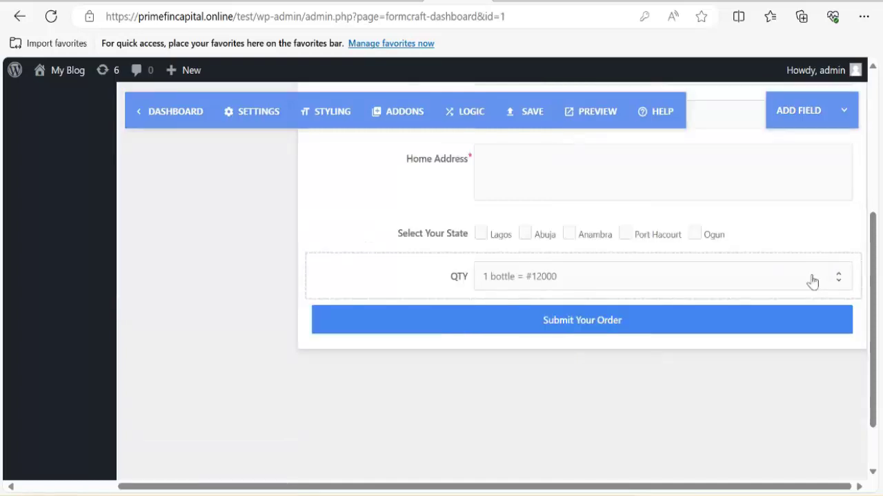
{"action": "scroll", "coordinate": [607, 352], "scroll_direction": "up", "scroll_amount": 4}
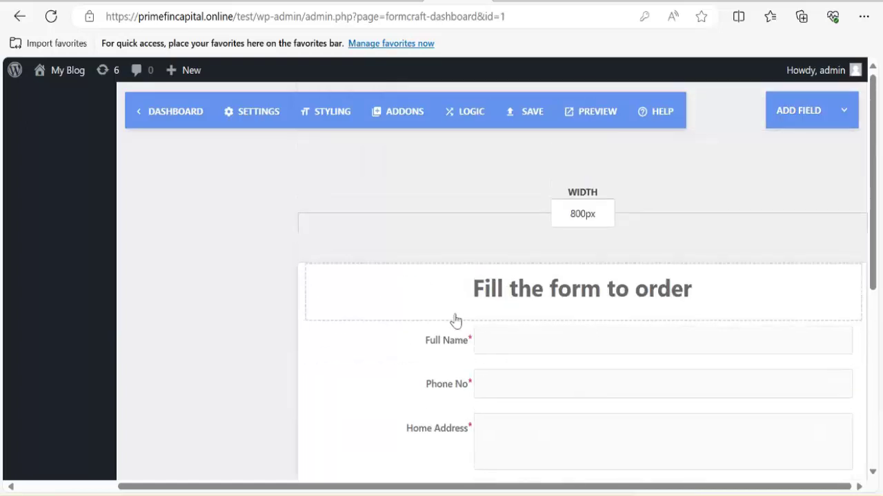
{"action": "scroll", "coordinate": [452, 328], "scroll_direction": "down", "scroll_amount": 4}
{"action": "scroll", "coordinate": [449, 337], "scroll_direction": "up", "scroll_amount": 3}
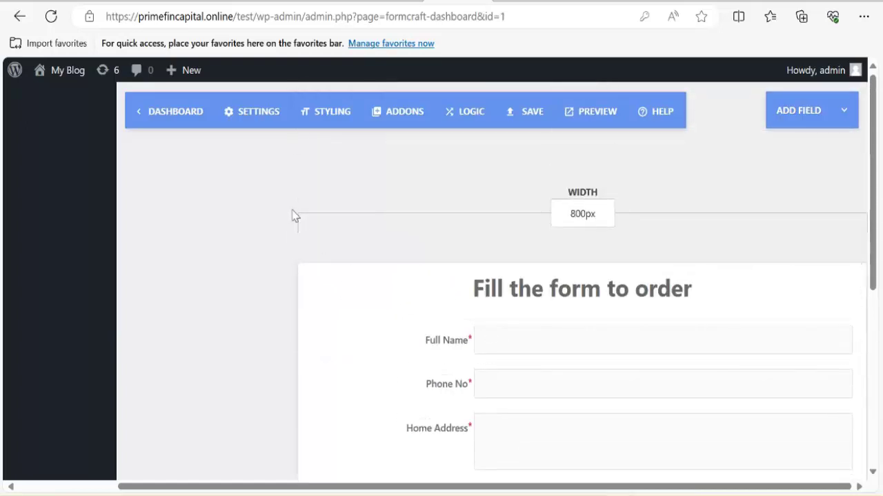
Set the owner's e-mail address as the recipient for the form's e-mail notifications.
{"action": "left_click", "coordinate": [253, 121]}
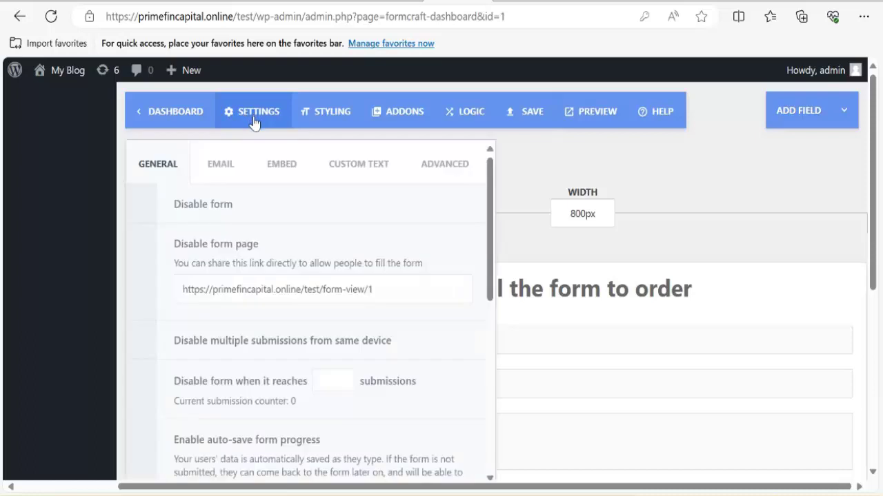
{"action": "left_click", "coordinate": [219, 171]}
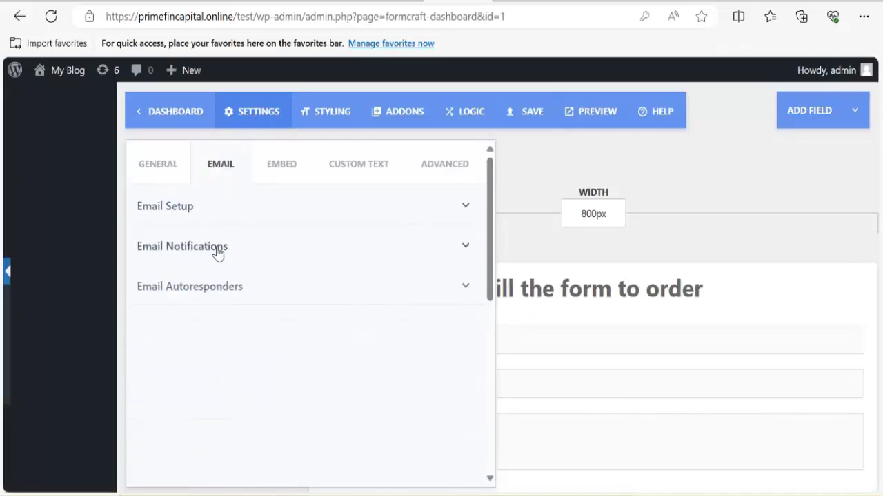
{"action": "left_click", "coordinate": [218, 250]}
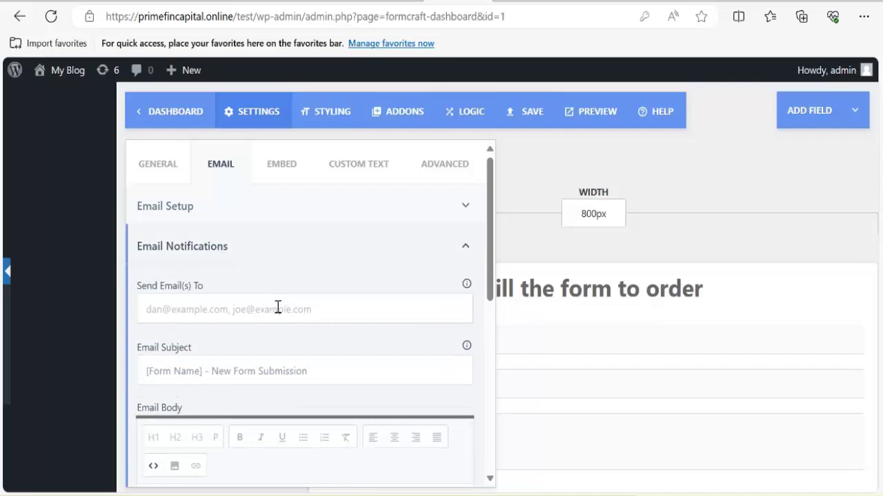
{"action": "left_click", "coordinate": [278, 307]}
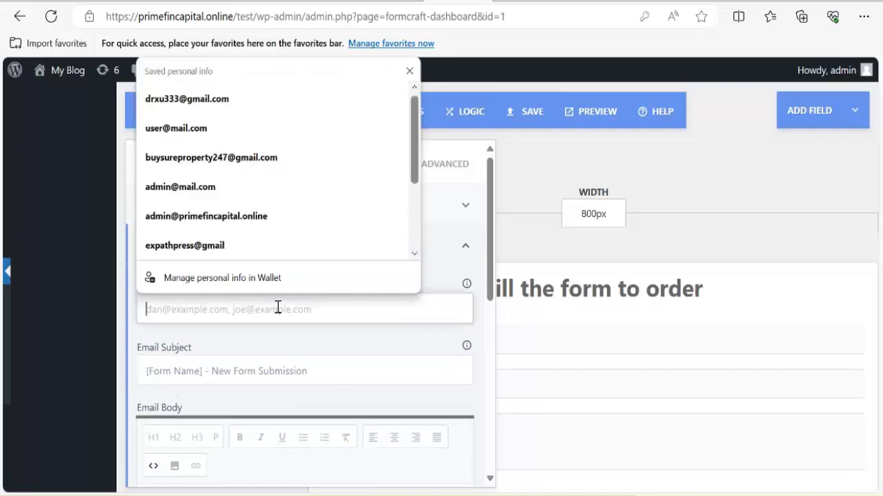
{"action": "left_click", "coordinate": [203, 165]}
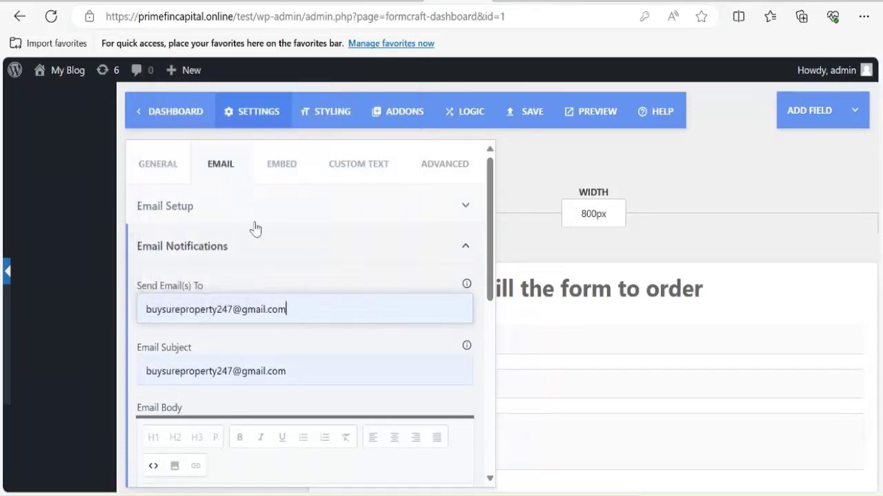
{"action": "scroll", "coordinate": [262, 365], "scroll_direction": "down", "scroll_amount": 3}
{"action": "scroll", "coordinate": [188, 384], "scroll_direction": "down", "scroll_amount": 2}
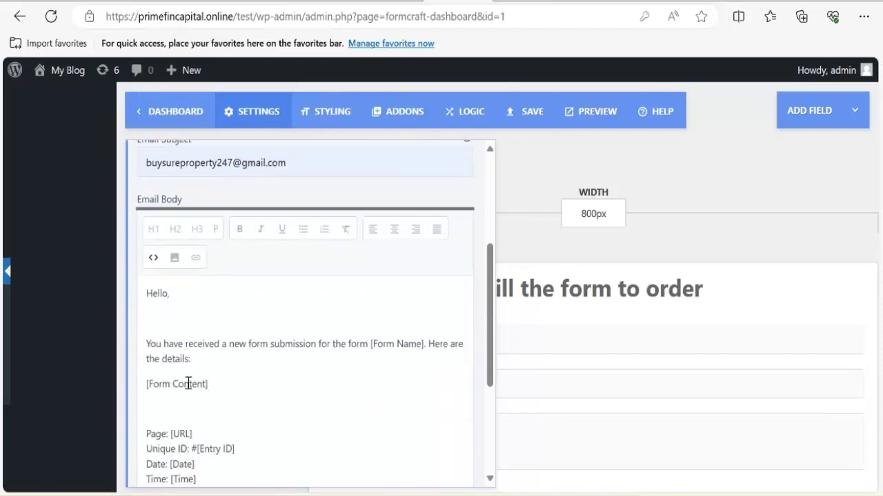
{"action": "scroll", "coordinate": [282, 351], "scroll_direction": "up", "scroll_amount": 3}
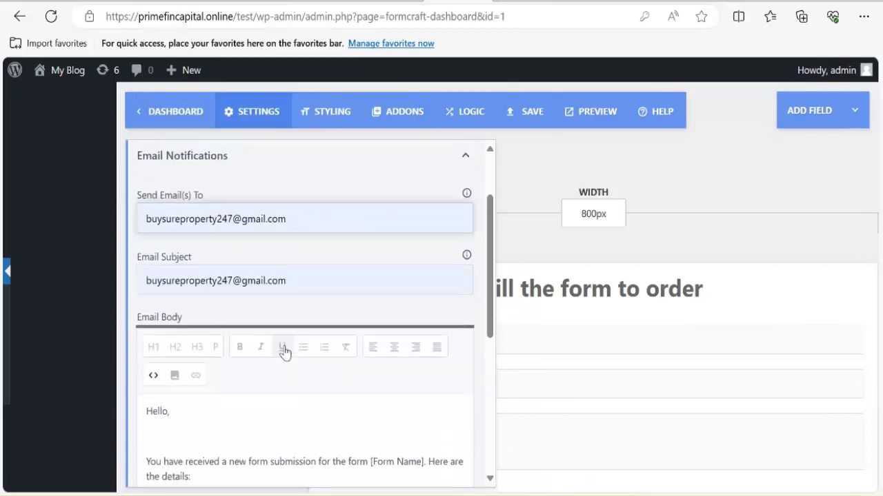
{"action": "scroll", "coordinate": [326, 270], "scroll_direction": "up", "scroll_amount": 2}
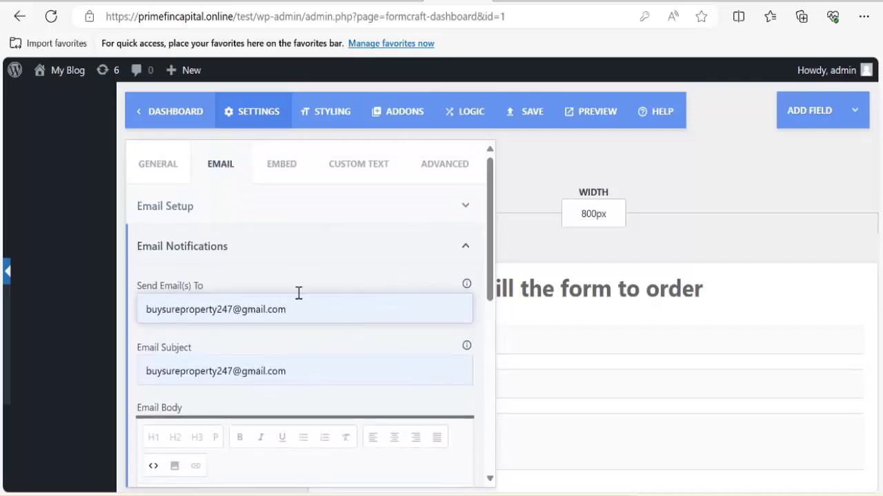
Copy the form shortcode [fc id='1'][/fc] from the Embed settings and return to Elementor.
{"action": "left_click", "coordinate": [277, 174]}
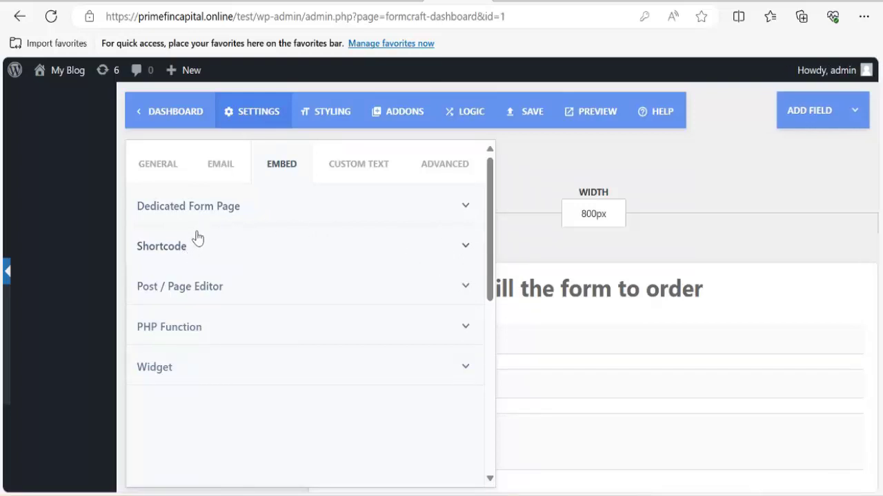
{"action": "left_click", "coordinate": [200, 255]}
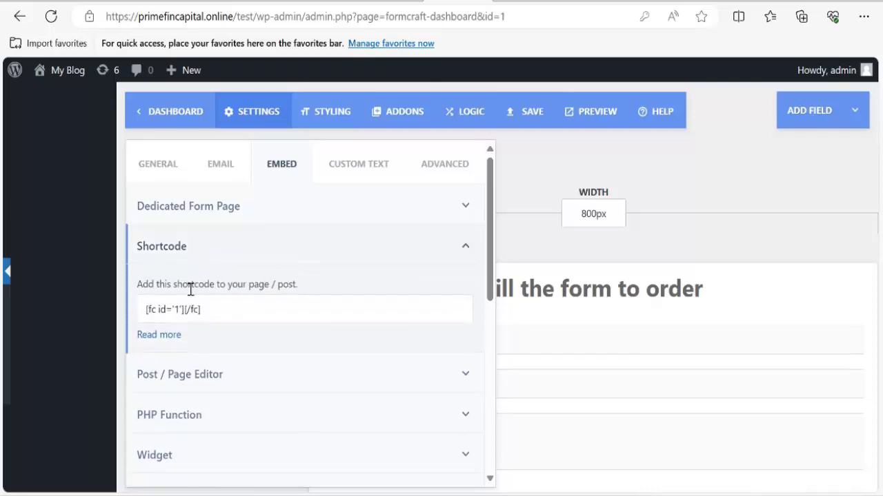
{"action": "triple_click", "coordinate": [211, 312]}
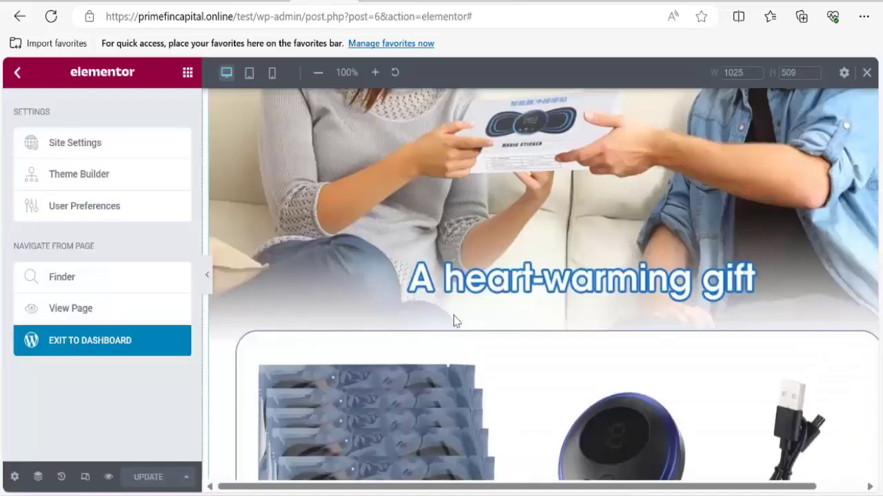
{"action": "scroll", "coordinate": [449, 331], "scroll_direction": "down", "scroll_amount": 6}
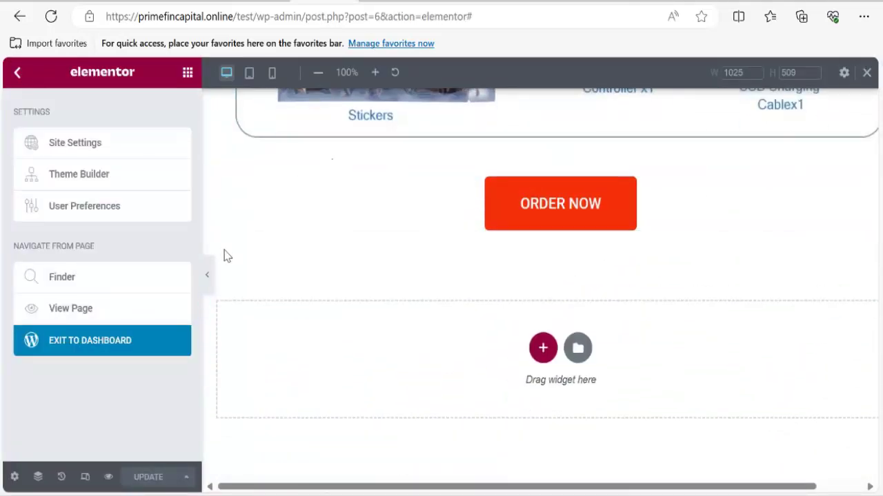
{"action": "left_click", "coordinate": [18, 75]}
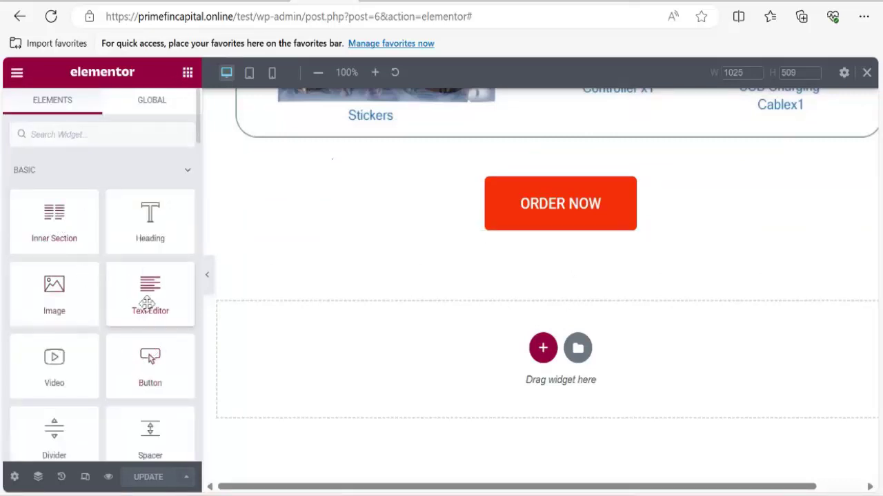
Try placing a text block below ORDER NOW and add a single-column section there.
{"action": "left_click_drag", "start_coordinate": [146, 304], "coordinate": [540, 236]}
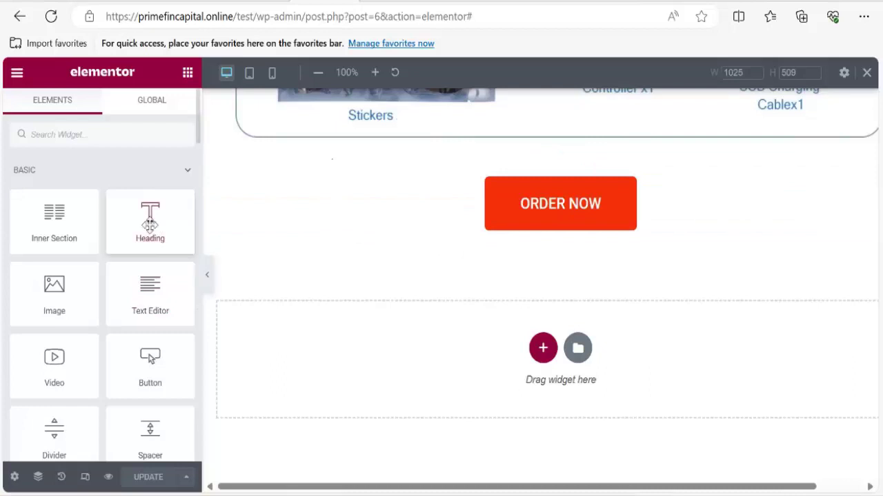
{"action": "left_click_drag", "start_coordinate": [146, 285], "coordinate": [404, 390]}
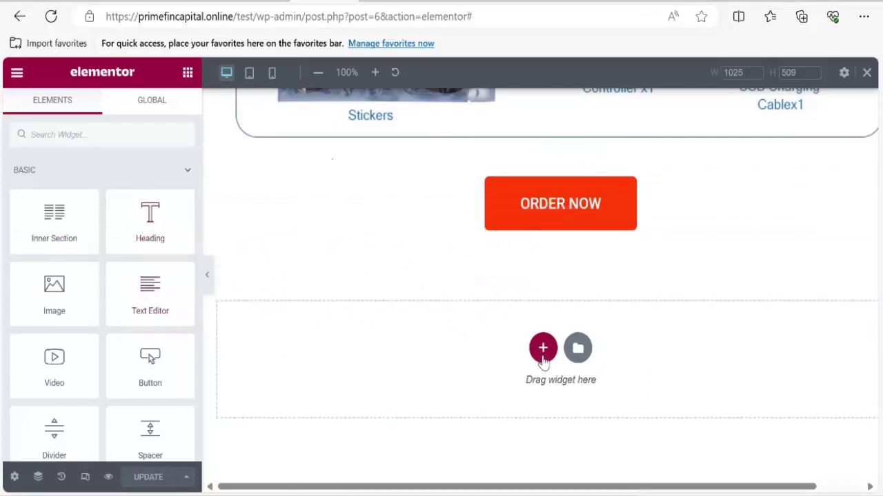
{"action": "left_click", "coordinate": [543, 347]}
{"action": "left_click", "coordinate": [375, 388]}
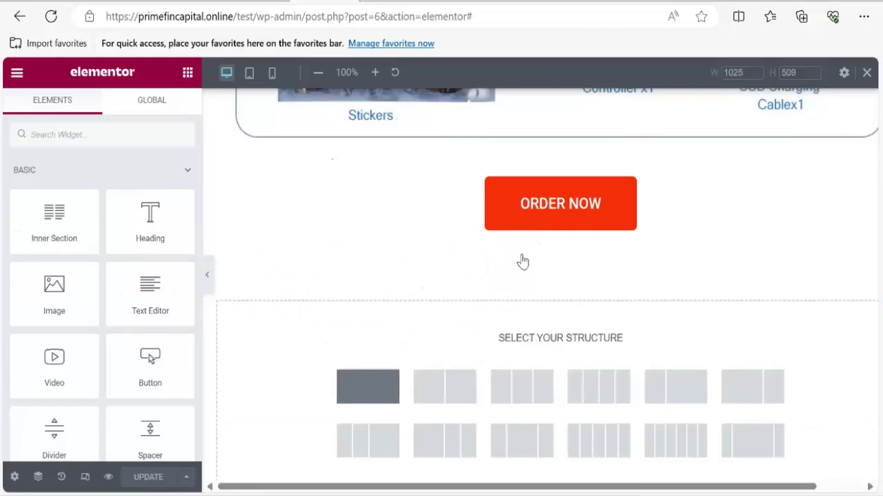
Delete the trial text block and insert an empty single-column section below ORDER NOW.
{"action": "left_click", "coordinate": [187, 72]}
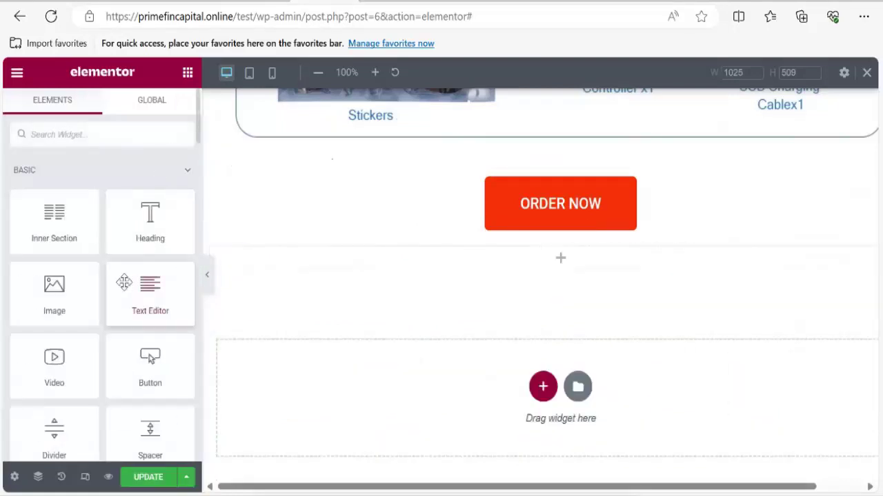
{"action": "left_click_drag", "start_coordinate": [150, 289], "coordinate": [528, 263]}
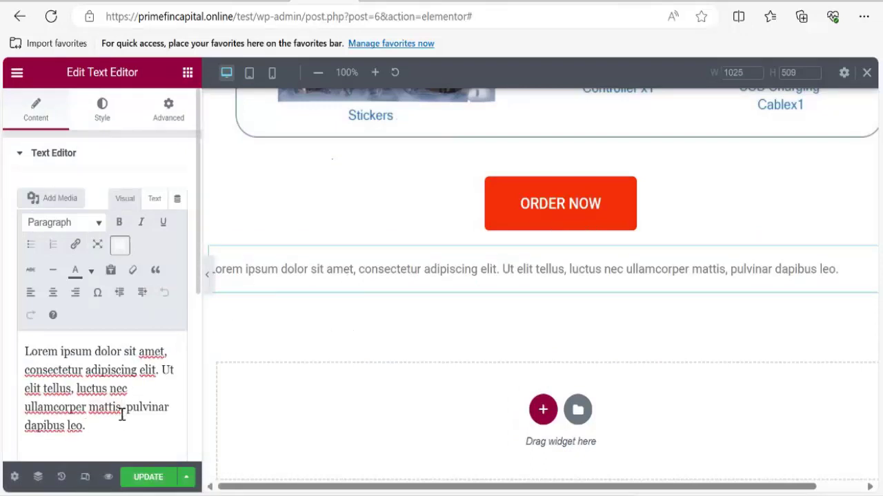
{"action": "triple_click", "coordinate": [122, 416]}
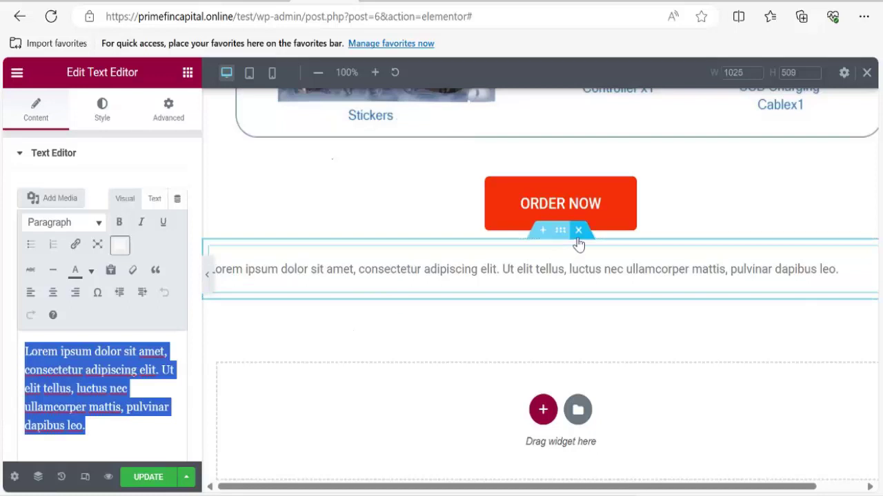
{"action": "left_click", "coordinate": [578, 239]}
{"action": "left_click", "coordinate": [543, 349]}
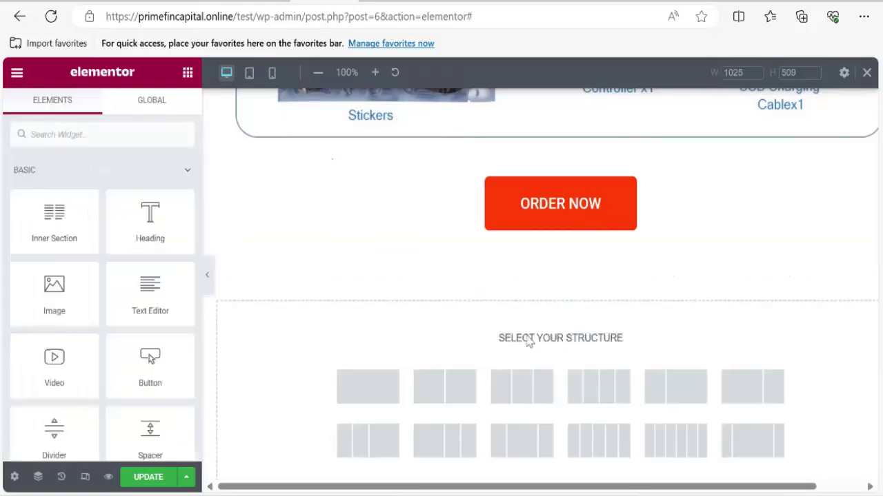
{"action": "left_click", "coordinate": [380, 390]}
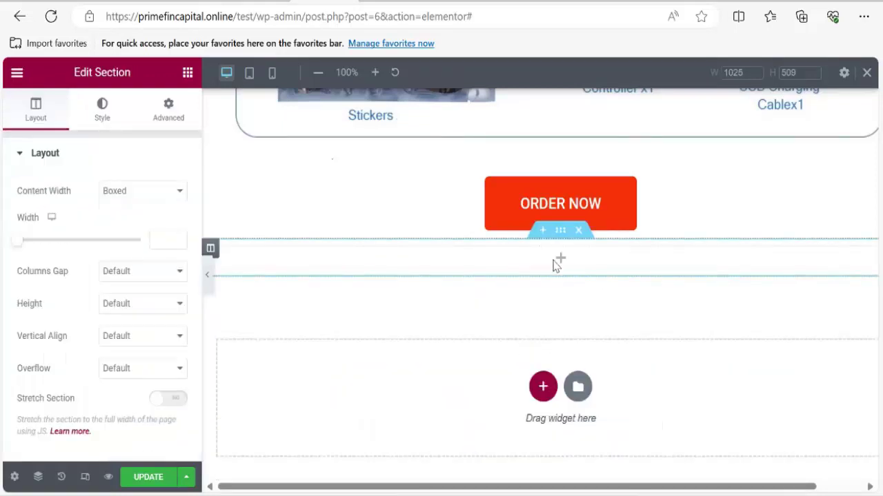
{"action": "left_click", "coordinate": [558, 260]}
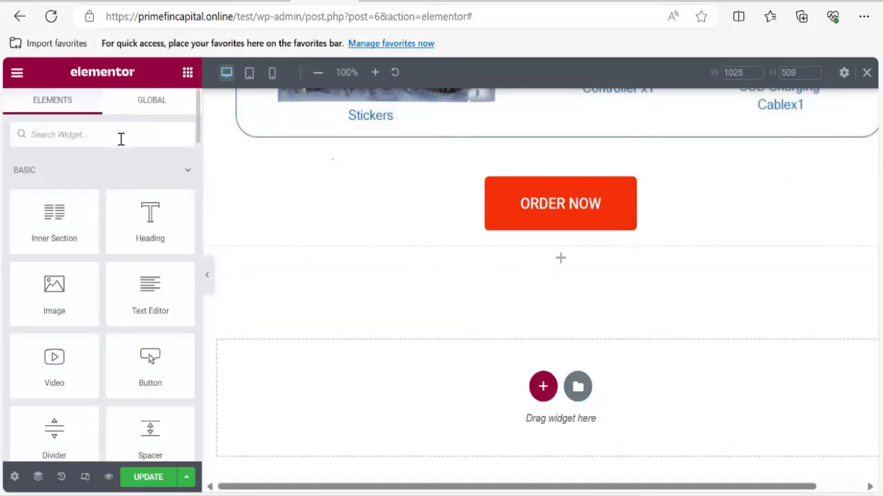
Search 'sho' and drop a Shortcode widget into the empty section below ORDER NOW.
{"action": "left_click", "coordinate": [121, 138]}
{"action": "type", "text": "short"}
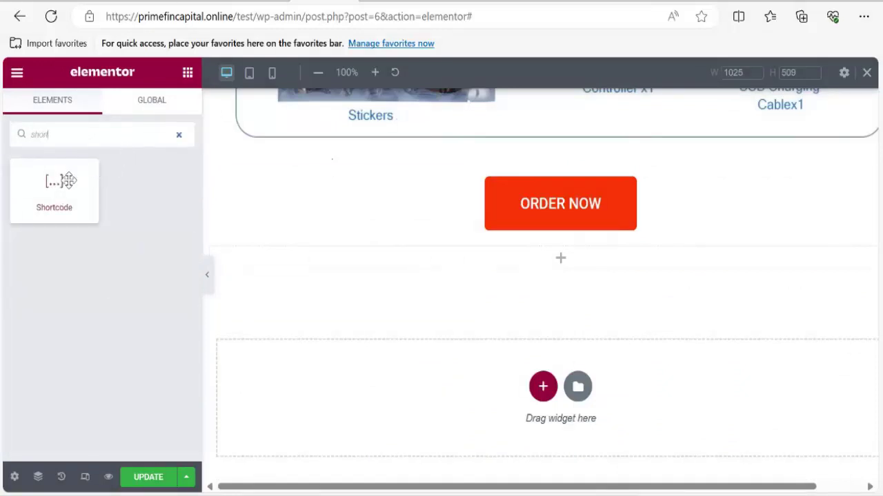
{"action": "left_click_drag", "start_coordinate": [62, 183], "coordinate": [542, 254]}
{"action": "left_click_drag", "start_coordinate": [79, 193], "coordinate": [552, 266]}
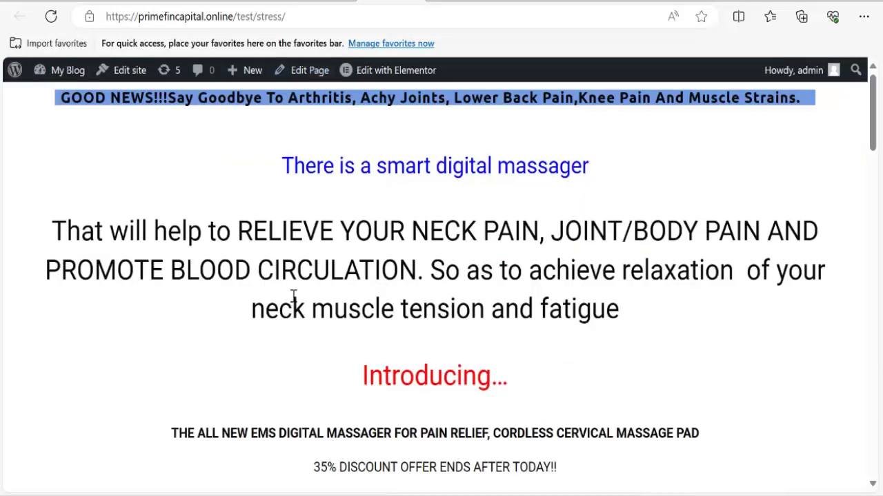
Save the FormCraft order form, reload the live page, and test where ORDER NOW jumps.
{"action": "scroll", "coordinate": [304, 310], "scroll_direction": "down", "scroll_amount": 10}
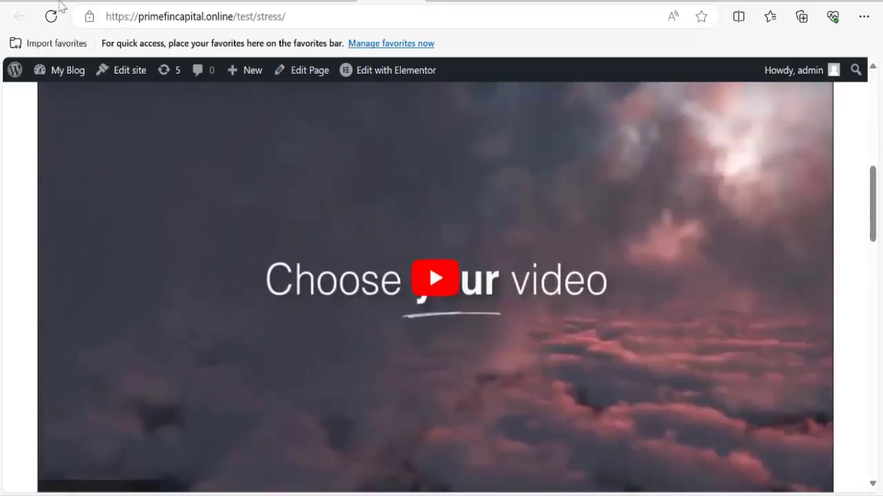
{"action": "left_click", "coordinate": [61, 26]}
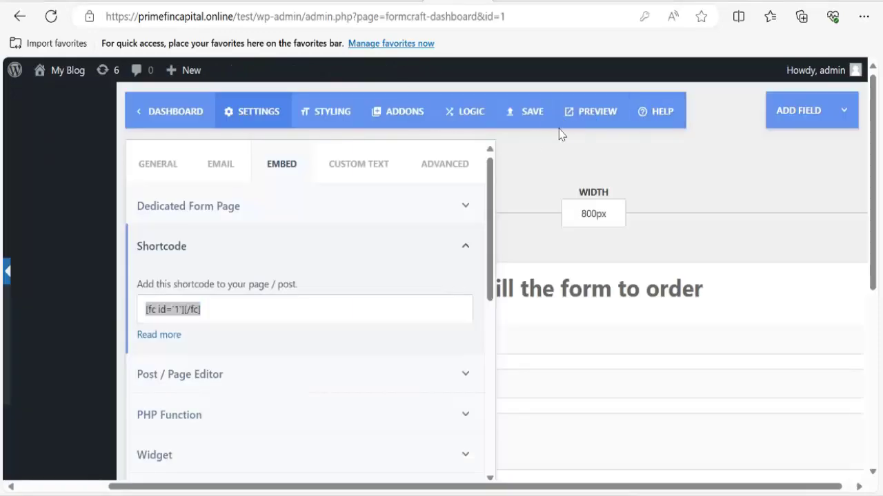
{"action": "left_click", "coordinate": [530, 120]}
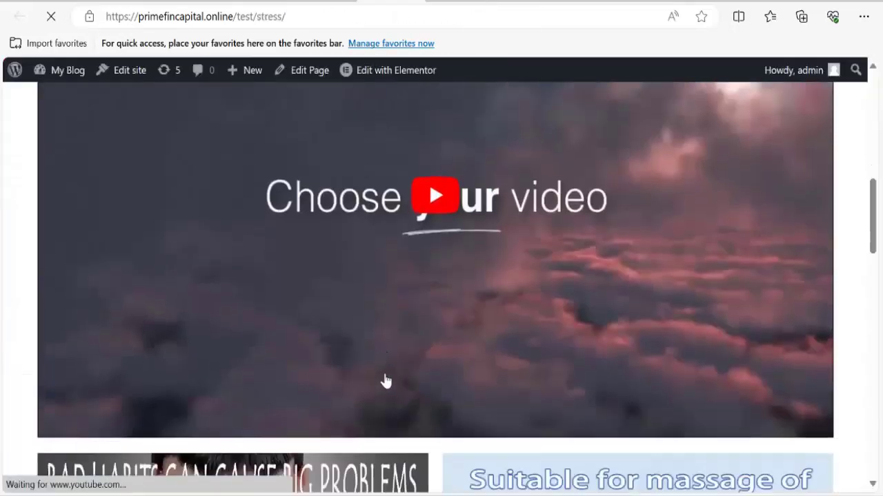
{"action": "scroll", "coordinate": [386, 379], "scroll_direction": "down", "scroll_amount": 10}
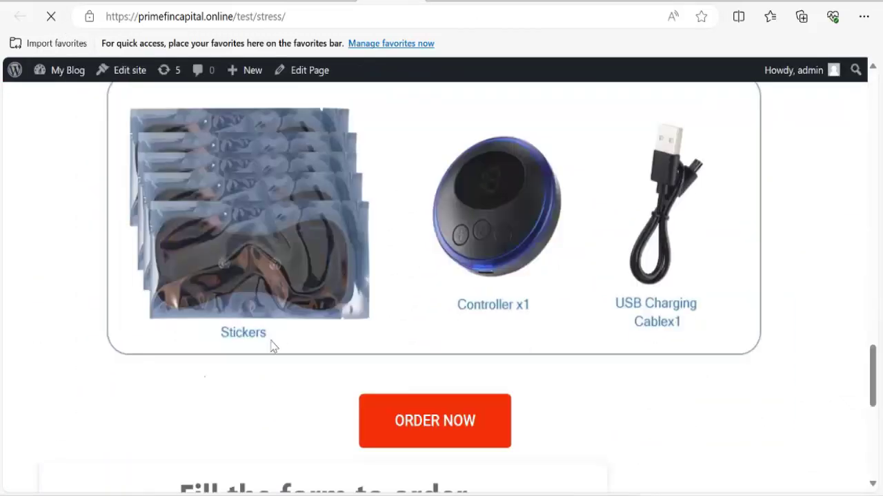
{"action": "scroll", "coordinate": [272, 347], "scroll_direction": "down", "scroll_amount": 6}
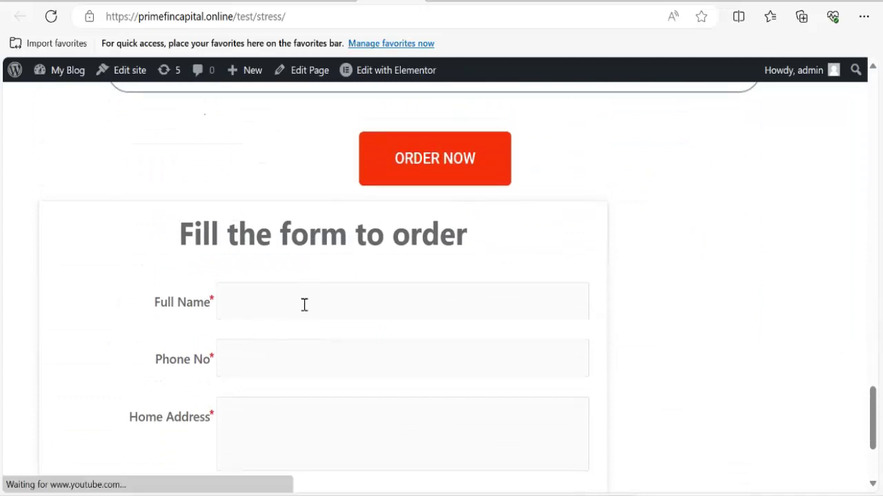
{"action": "scroll", "coordinate": [283, 358], "scroll_direction": "up", "scroll_amount": 5}
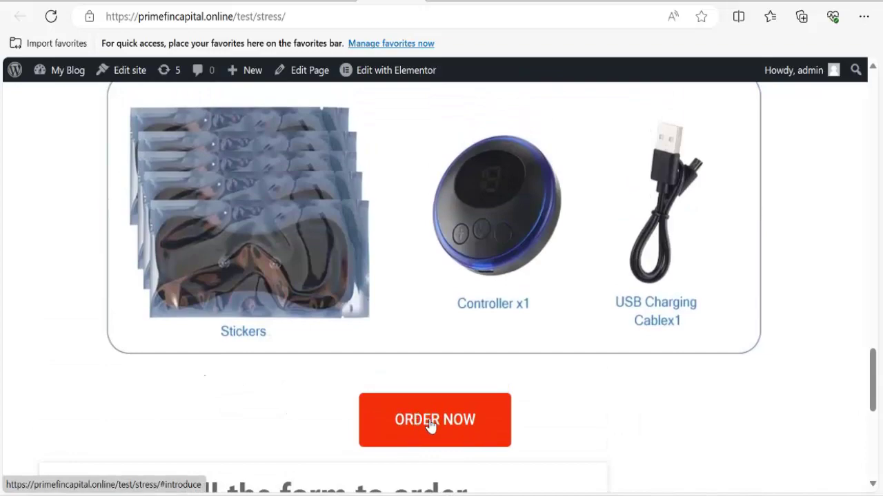
{"action": "left_click", "coordinate": [431, 422]}
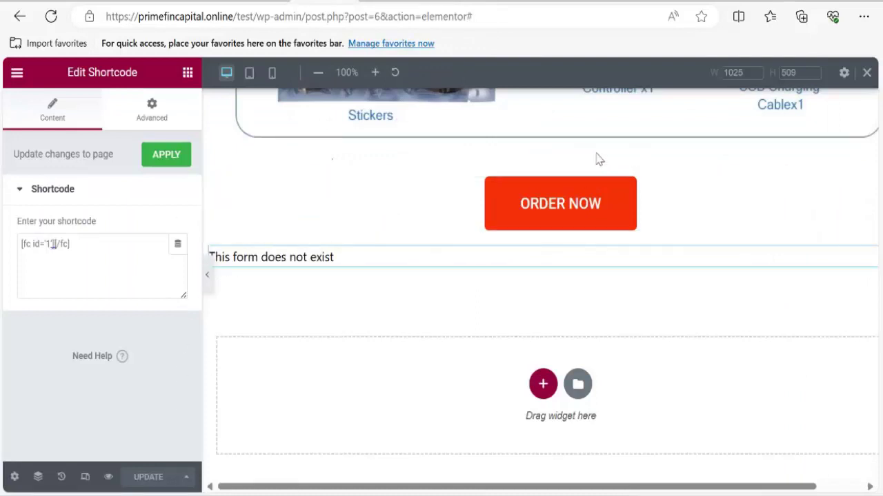
Add a Menu Anchor with ID 'form' above the order form shortcode and update the page.
{"action": "left_click", "coordinate": [188, 75]}
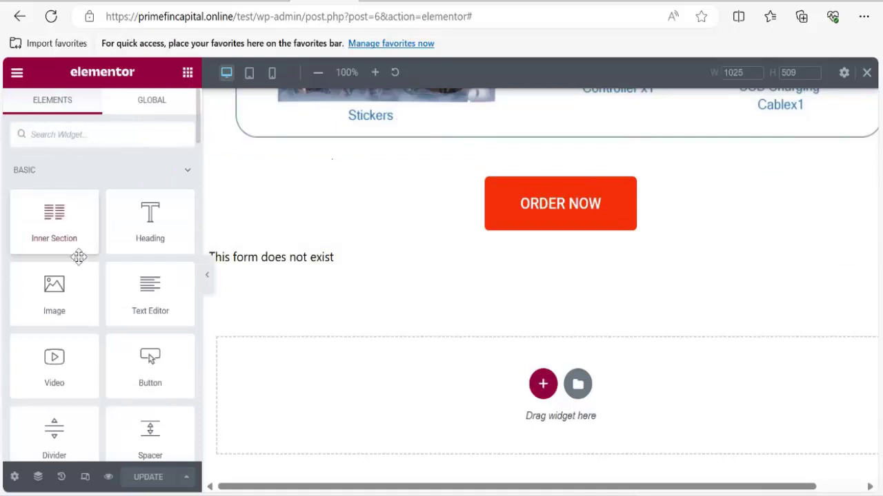
{"action": "left_click", "coordinate": [86, 138]}
{"action": "type", "text": "im"}
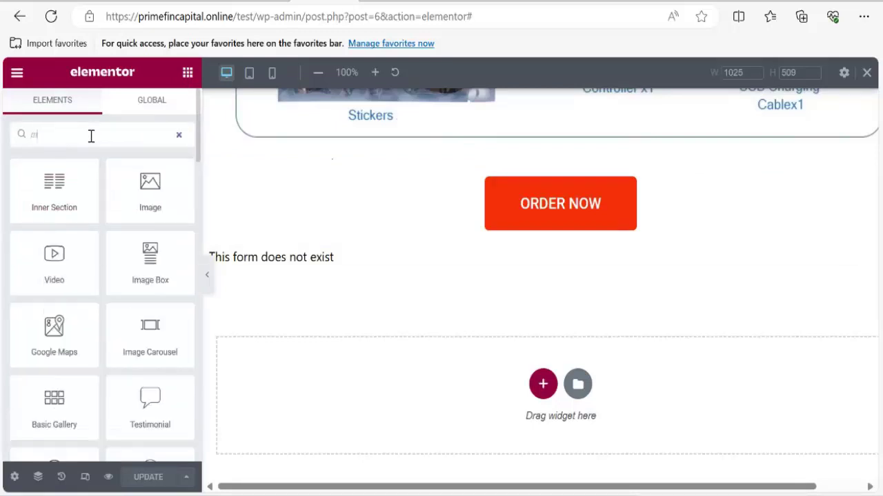
{"action": "type", "text": "nu"}
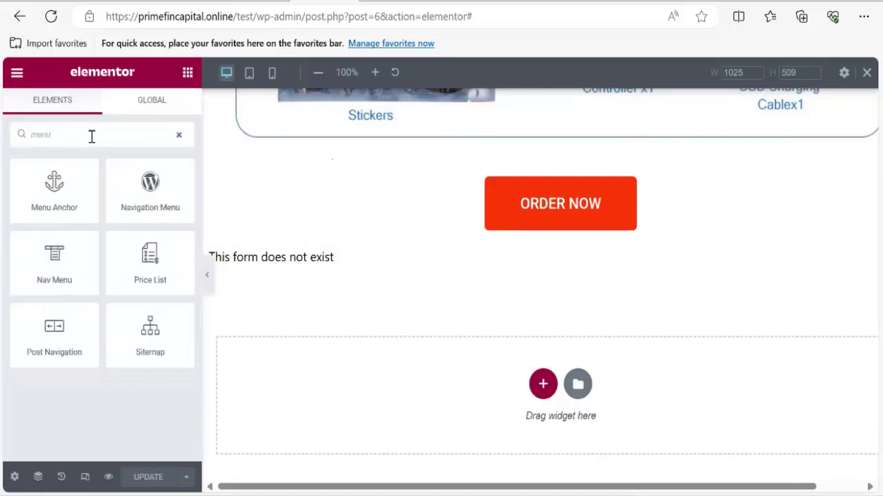
{"action": "left_click_drag", "start_coordinate": [54, 190], "coordinate": [351, 227]}
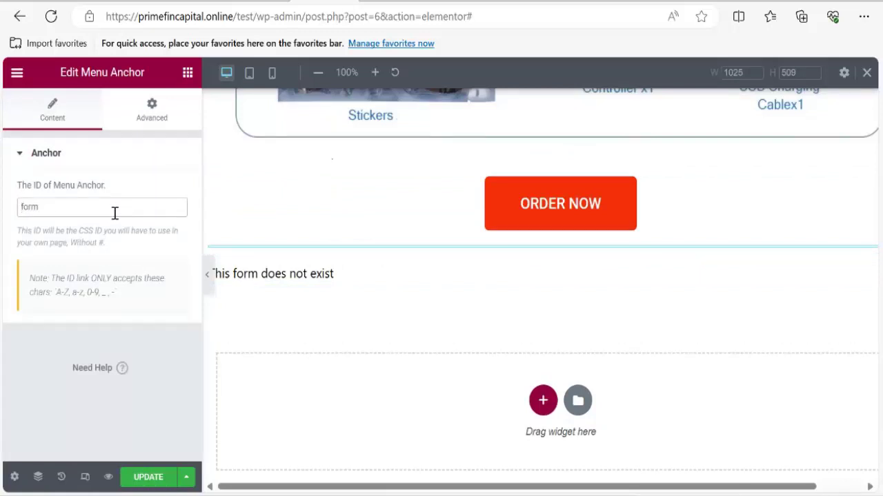
{"action": "left_click", "coordinate": [146, 477]}
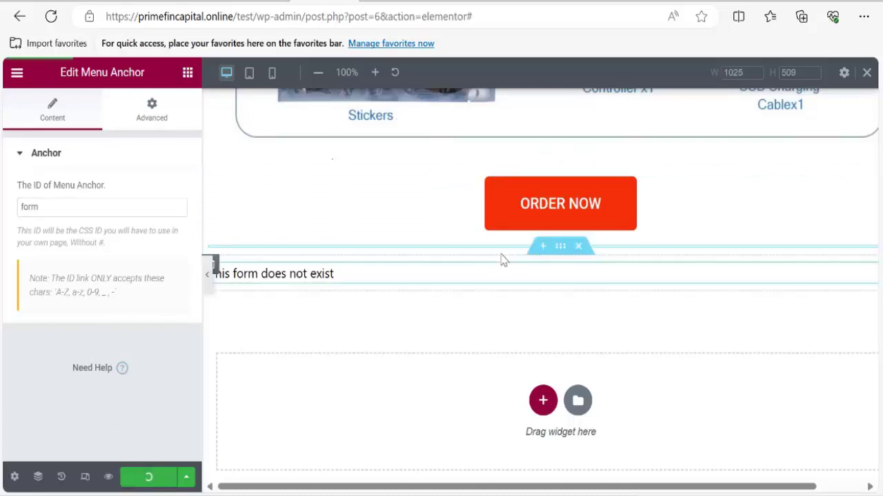
Change the ORDER NOW button's link from #introduce to #form and update the page.
{"action": "left_click", "coordinate": [540, 219]}
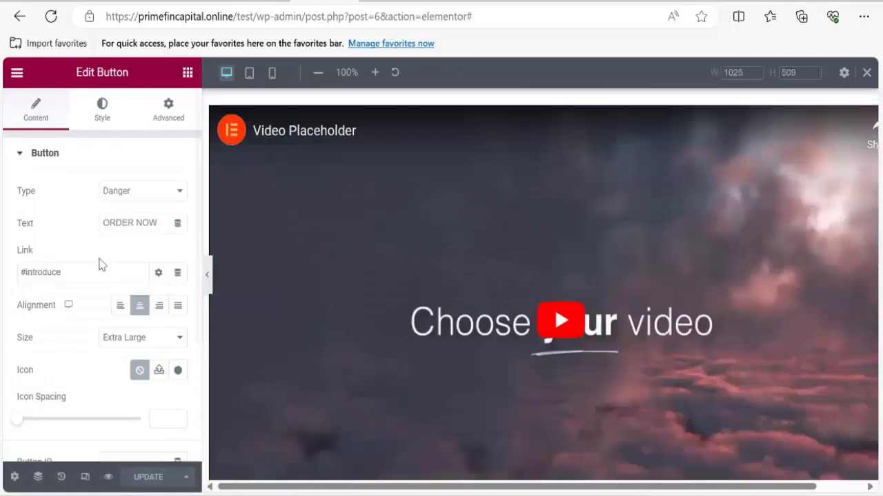
{"action": "left_click", "coordinate": [70, 270]}
{"action": "key", "text": "BackSpace"}
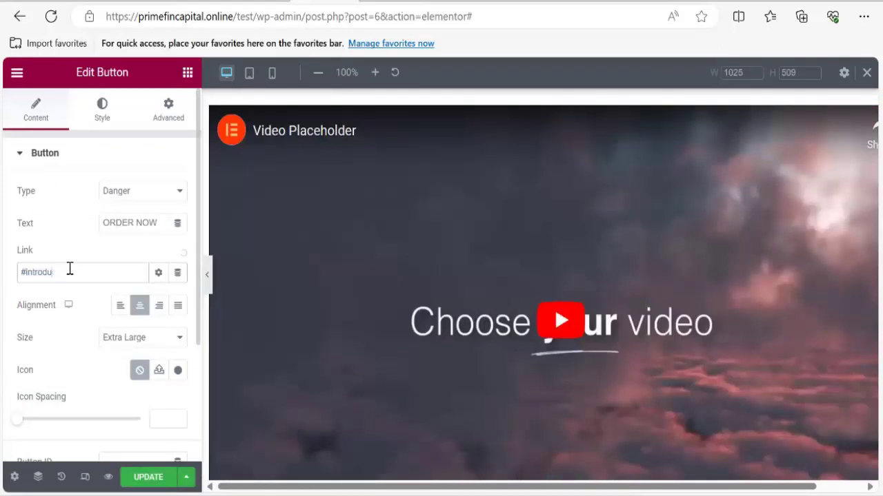
{"action": "key", "text": "BackSpace"}
{"action": "key", "text": "BackSpace"}
{"action": "key", "text": "BackSpace"}
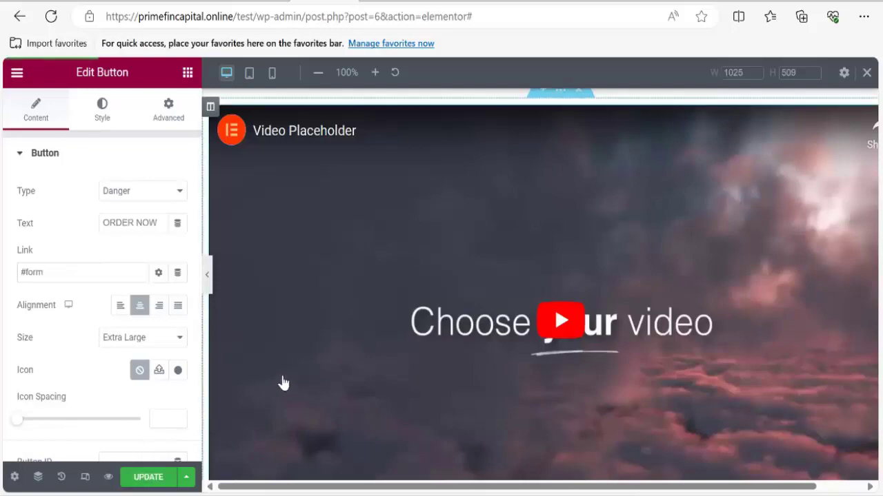
{"action": "scroll", "coordinate": [380, 357], "scroll_direction": "down", "scroll_amount": 8}
{"action": "scroll", "coordinate": [460, 336], "scroll_direction": "down", "scroll_amount": 10}
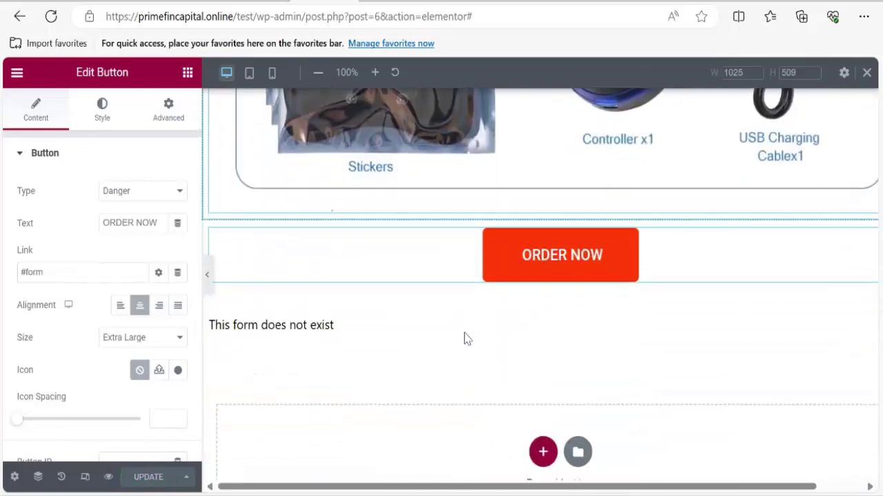
{"action": "left_click", "coordinate": [545, 268]}
{"action": "scroll", "coordinate": [545, 268], "scroll_direction": "down", "scroll_amount": 1}
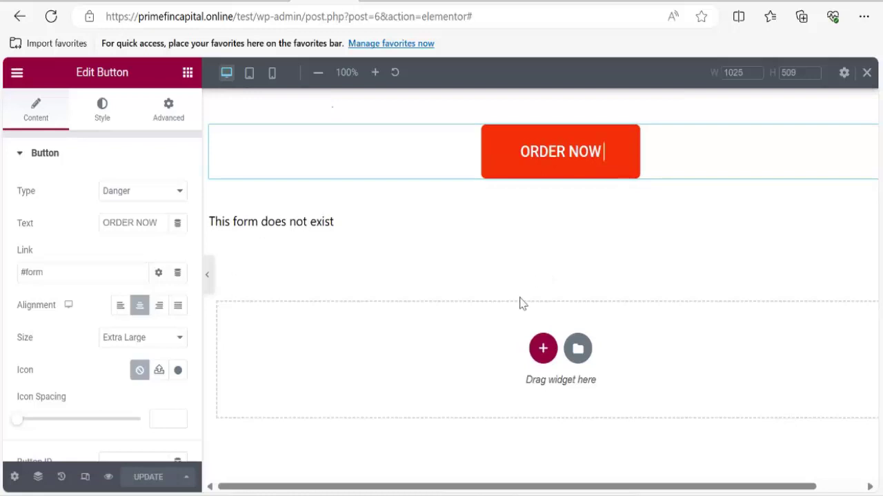
{"action": "scroll", "coordinate": [522, 304], "scroll_direction": "up", "scroll_amount": 3}
{"action": "scroll", "coordinate": [548, 384], "scroll_direction": "down", "scroll_amount": 3}
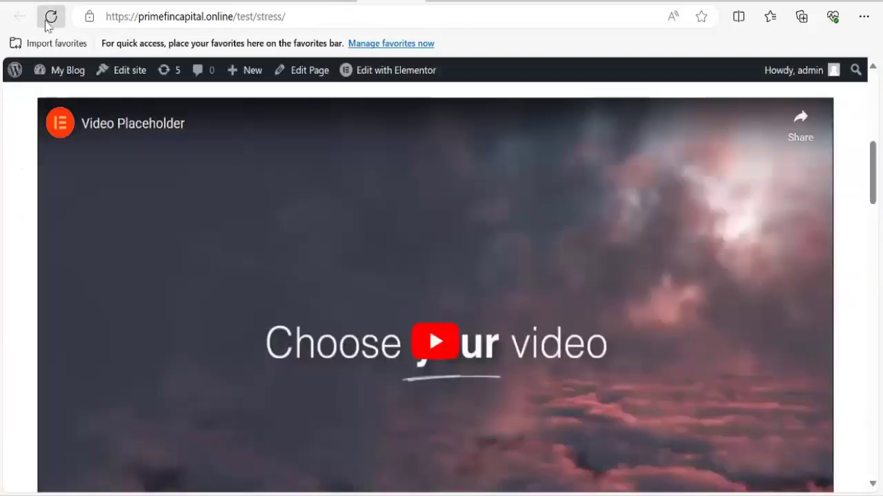
Reload the live page and click ORDER NOW to confirm it jumps to 'Fill the form to order'.
{"action": "left_click", "coordinate": [48, 19]}
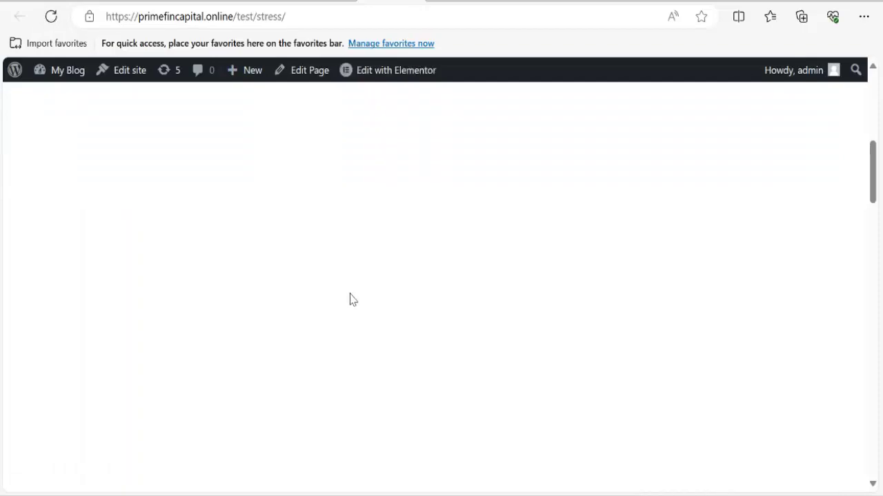
{"action": "scroll", "coordinate": [352, 300], "scroll_direction": "down", "scroll_amount": 10}
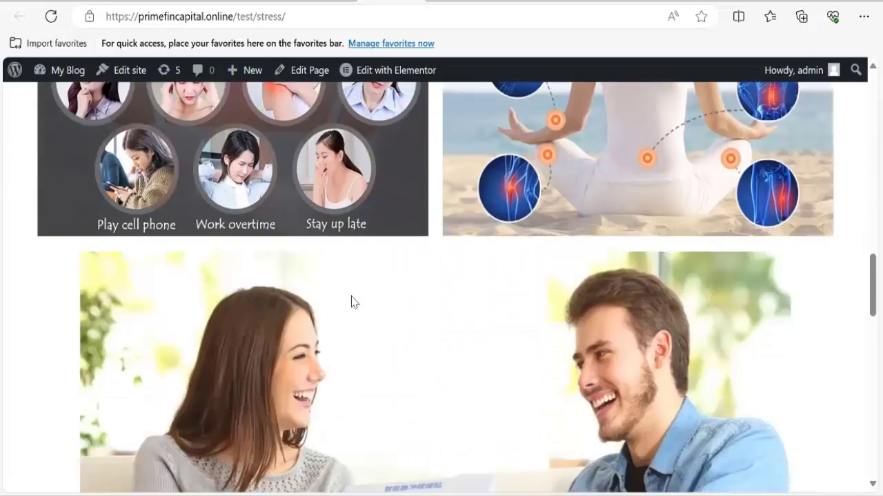
{"action": "scroll", "coordinate": [351, 302], "scroll_direction": "down", "scroll_amount": 6}
{"action": "scroll", "coordinate": [351, 302], "scroll_direction": "up", "scroll_amount": 3}
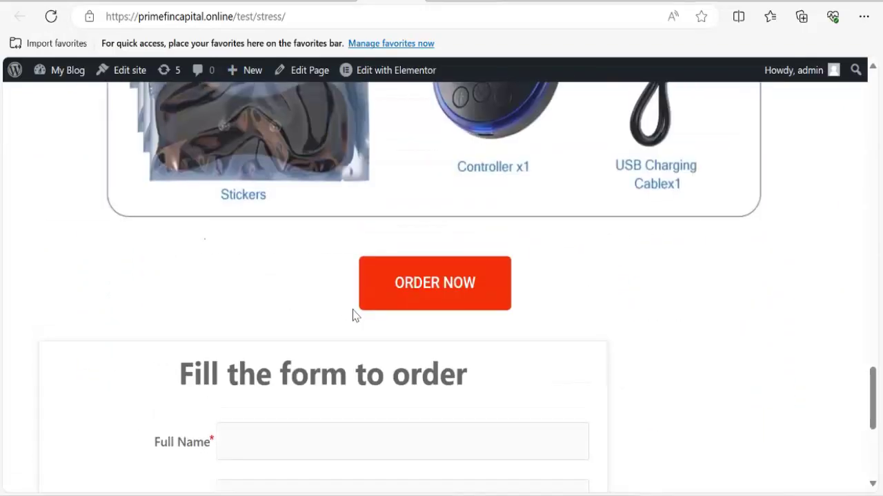
{"action": "left_click", "coordinate": [433, 301]}
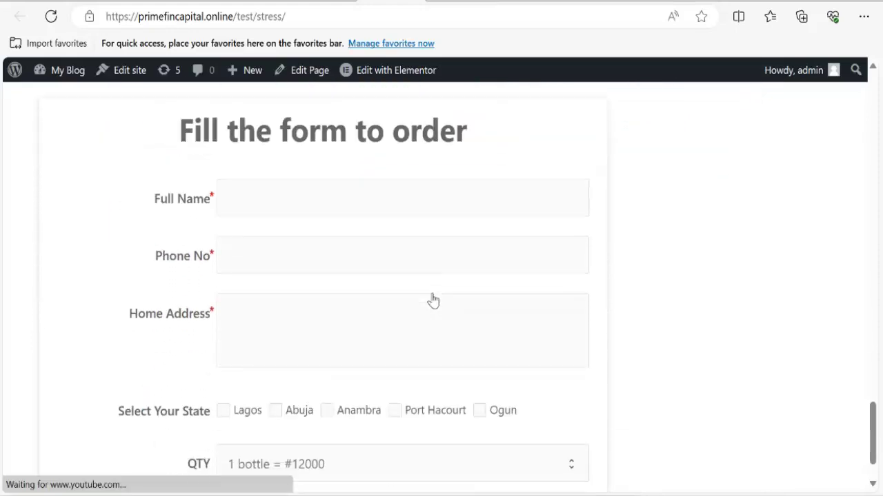
{"action": "scroll", "coordinate": [431, 294], "scroll_direction": "up", "scroll_amount": 5}
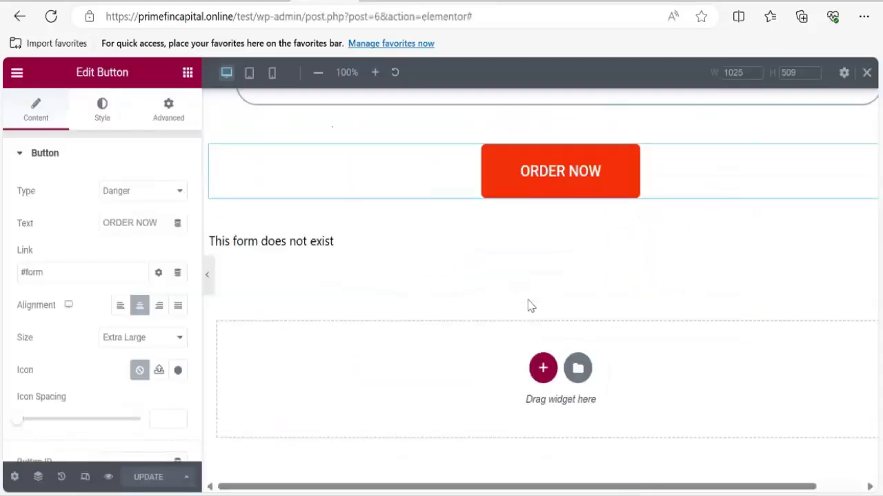
Duplicate the ORDER NOW button and drag its section up above the couple image.
{"action": "scroll", "coordinate": [529, 306], "scroll_direction": "up", "scroll_amount": 4}
{"action": "scroll", "coordinate": [558, 384], "scroll_direction": "down", "scroll_amount": 2}
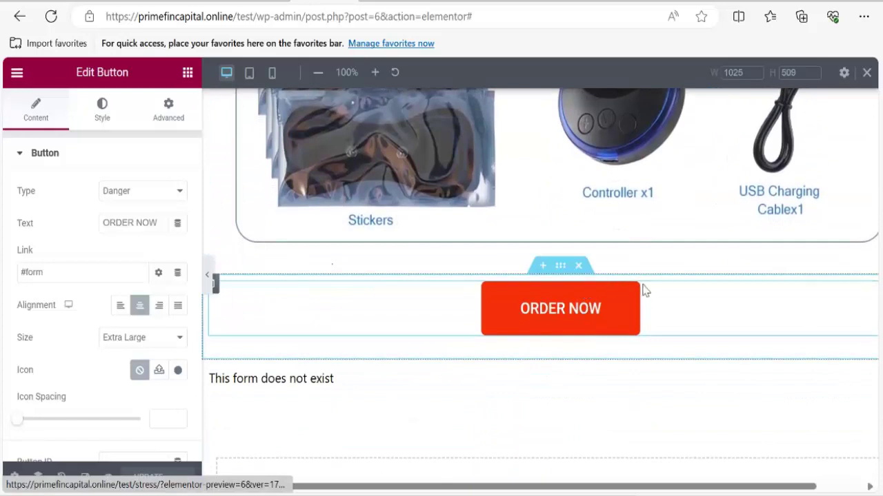
{"action": "right_click", "coordinate": [622, 291]}
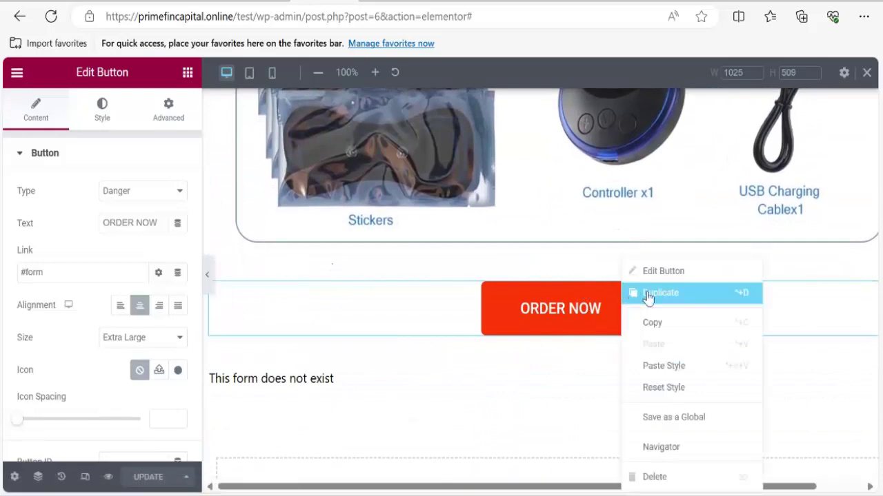
{"action": "left_click", "coordinate": [633, 295]}
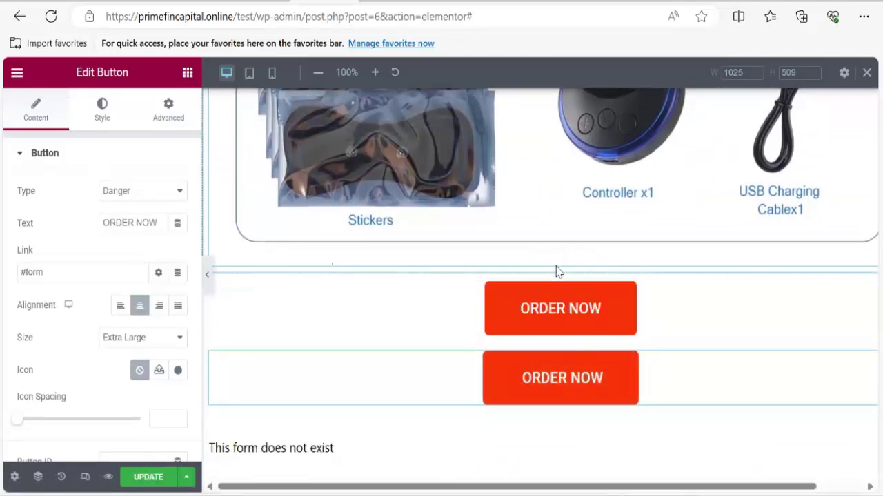
{"action": "left_click_drag", "start_coordinate": [560, 266], "coordinate": [524, 111]}
{"action": "left_click_drag", "start_coordinate": [527, 266], "coordinate": [528, 270]}
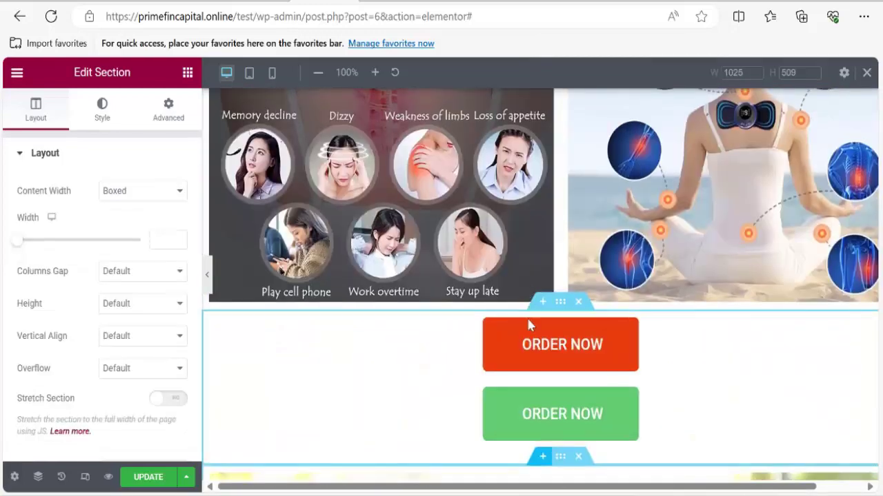
Check the upper and lower ORDER NOW buttons, then switch to the live page.
{"action": "scroll", "coordinate": [571, 414], "scroll_direction": "down", "scroll_amount": 3}
{"action": "scroll", "coordinate": [569, 400], "scroll_direction": "up", "scroll_amount": 3}
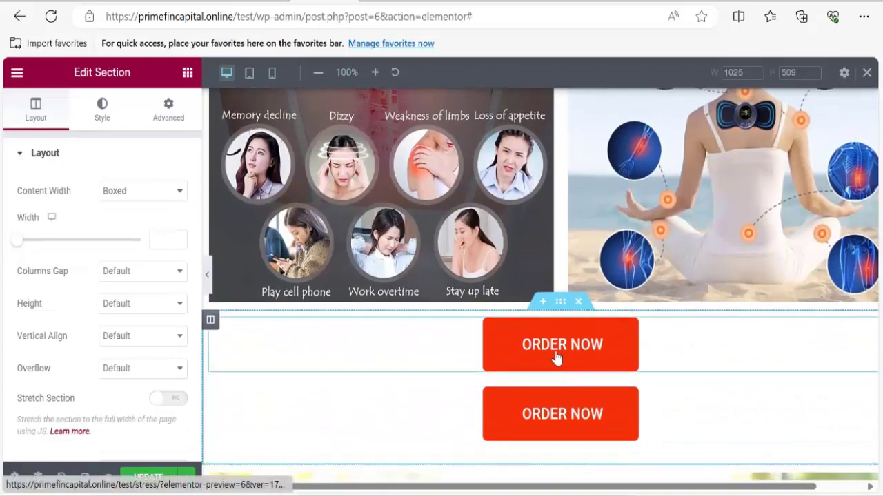
{"action": "left_click", "coordinate": [556, 356]}
{"action": "scroll", "coordinate": [555, 360], "scroll_direction": "down", "scroll_amount": 5}
{"action": "scroll", "coordinate": [556, 352], "scroll_direction": "up", "scroll_amount": 4}
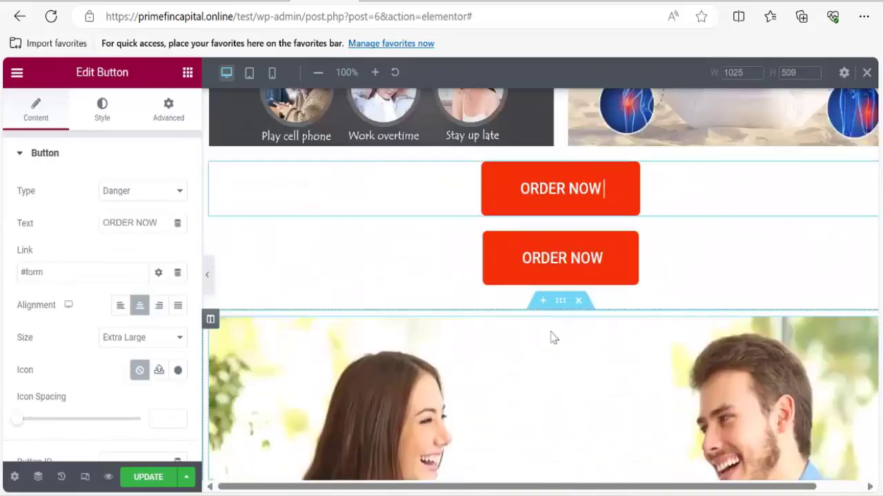
{"action": "left_click", "coordinate": [561, 290]}
{"action": "scroll", "coordinate": [562, 288], "scroll_direction": "down", "scroll_amount": 3}
{"action": "scroll", "coordinate": [562, 288], "scroll_direction": "down", "scroll_amount": 10}
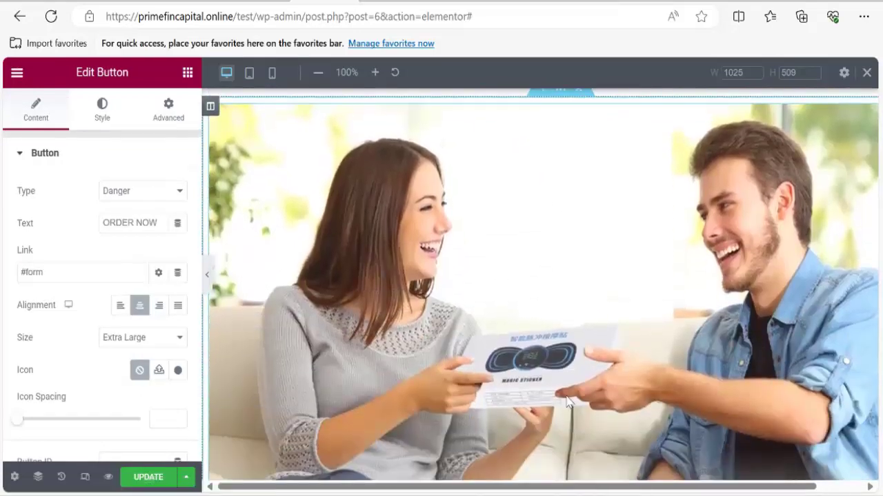
{"action": "scroll", "coordinate": [564, 394], "scroll_direction": "up", "scroll_amount": 10}
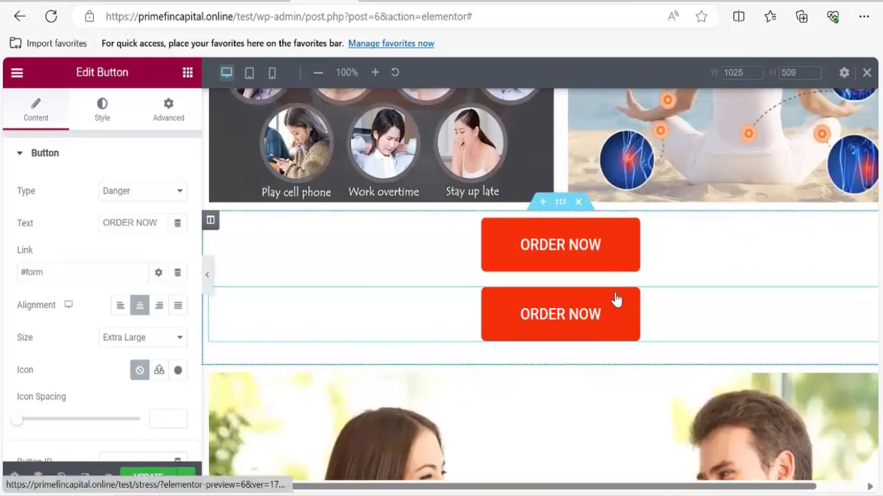
{"action": "scroll", "coordinate": [562, 265], "scroll_direction": "down", "scroll_amount": 1}
{"action": "scroll", "coordinate": [562, 267], "scroll_direction": "down", "scroll_amount": 3}
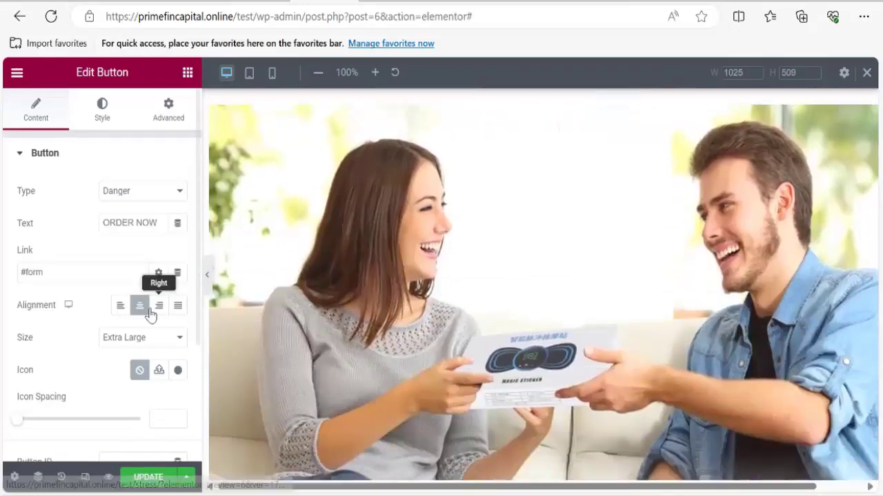
{"action": "scroll", "coordinate": [444, 321], "scroll_direction": "down", "scroll_amount": 3}
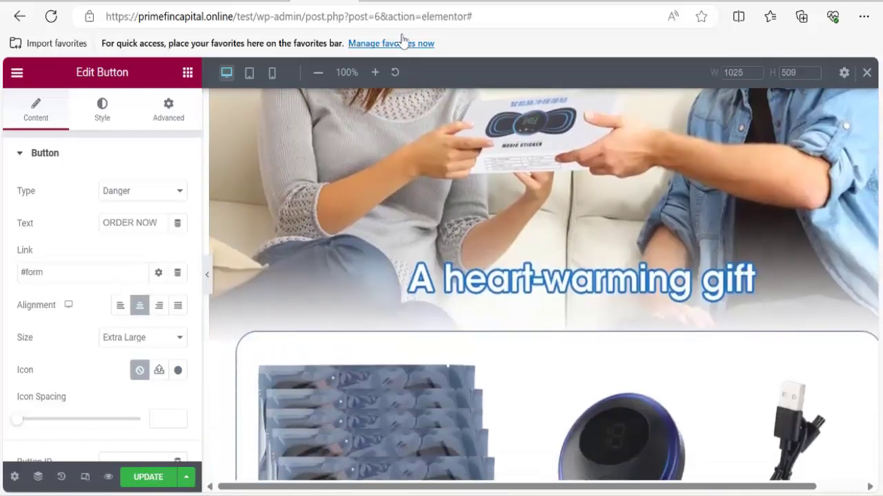
{"action": "key", "text": "ctrl+Tab"}
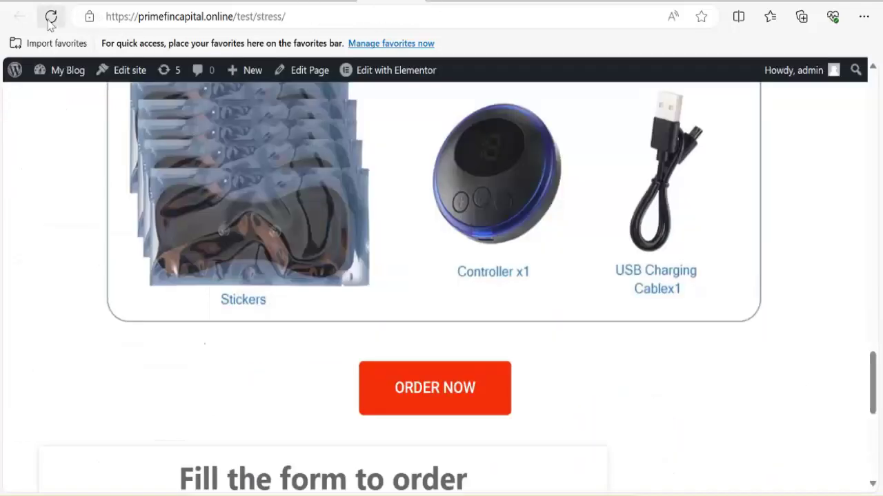
Reload the live page, then save the Elementor page changes with Ctrl+S.
{"action": "left_click", "coordinate": [50, 17]}
{"action": "scroll", "coordinate": [469, 273], "scroll_direction": "down", "scroll_amount": 3}
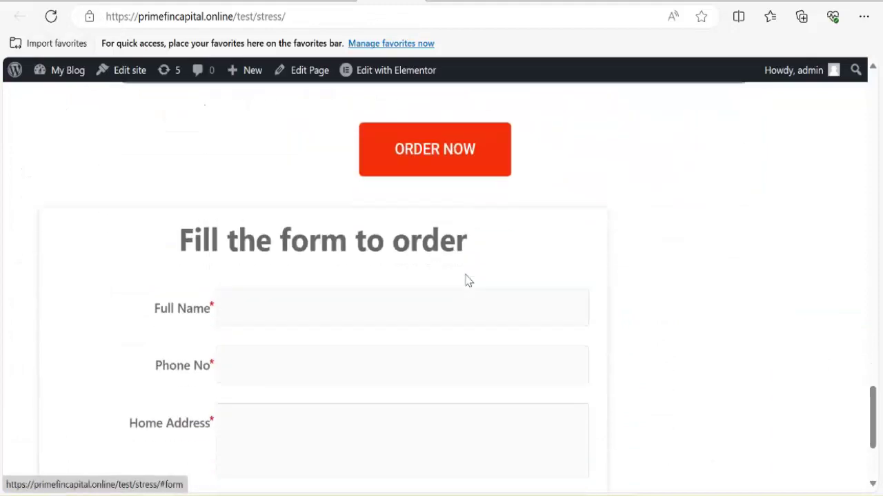
{"action": "scroll", "coordinate": [466, 279], "scroll_direction": "up", "scroll_amount": 20}
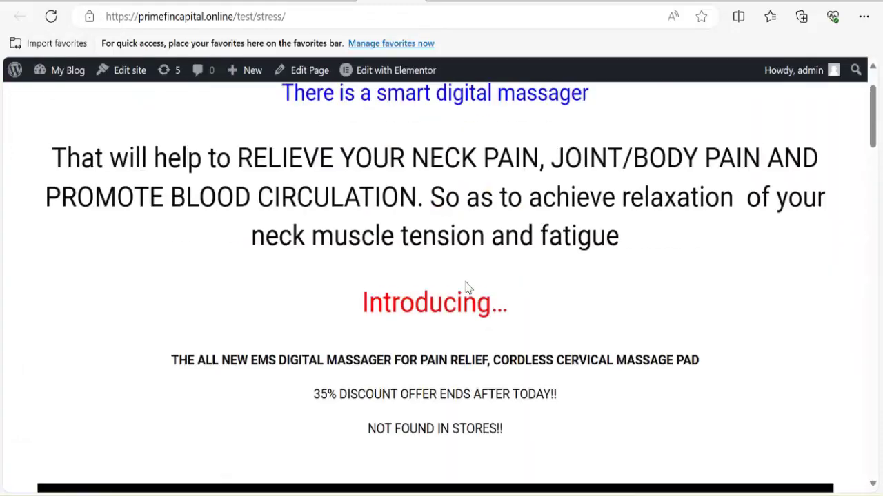
{"action": "scroll", "coordinate": [466, 288], "scroll_direction": "up", "scroll_amount": 1}
{"action": "key", "text": "ctrl+Tab"}
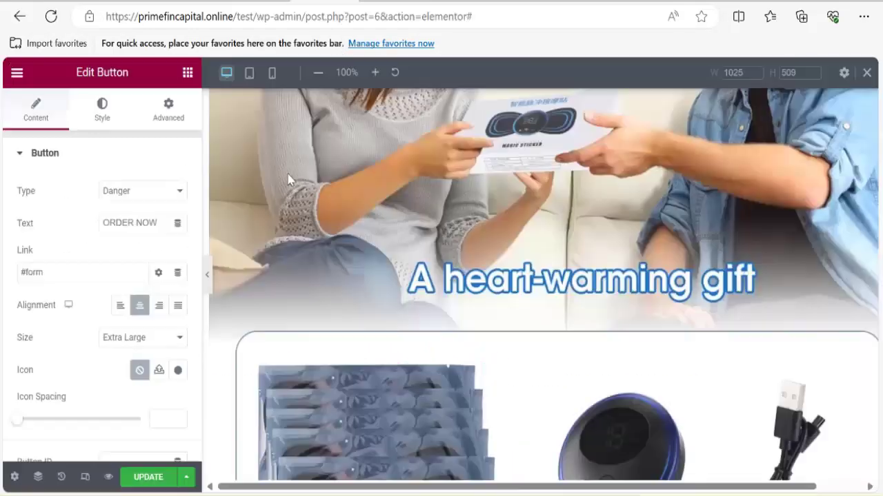
{"action": "key", "text": "ctrl+s"}
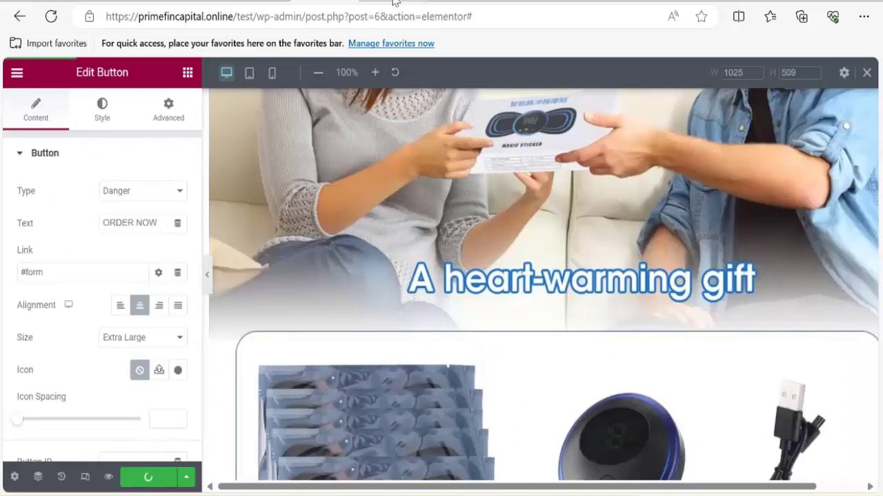
Reload the live page again and test the ORDER NOW jump to the order form.
{"action": "left_click", "coordinate": [397, 1]}
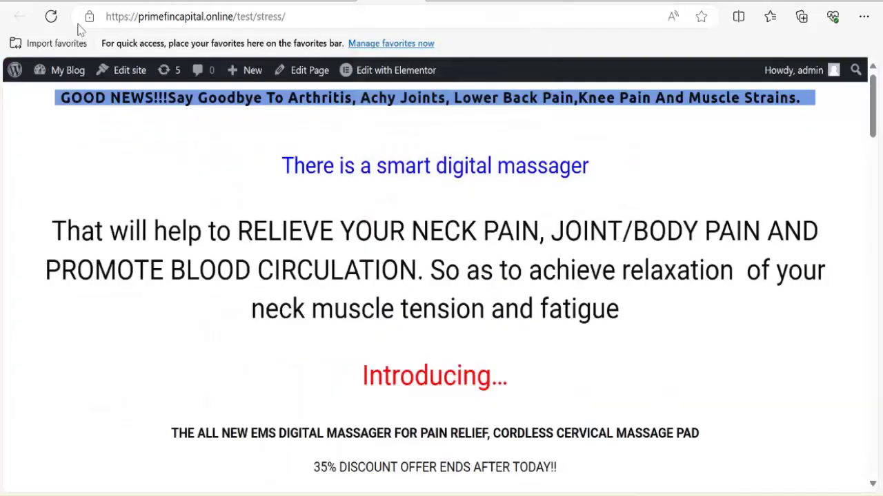
{"action": "left_click", "coordinate": [51, 18]}
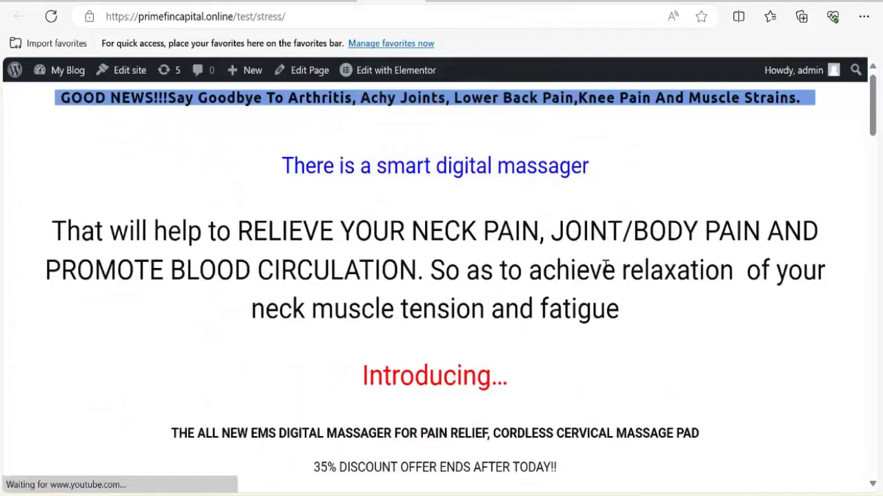
{"action": "scroll", "coordinate": [482, 293], "scroll_direction": "down", "scroll_amount": 15}
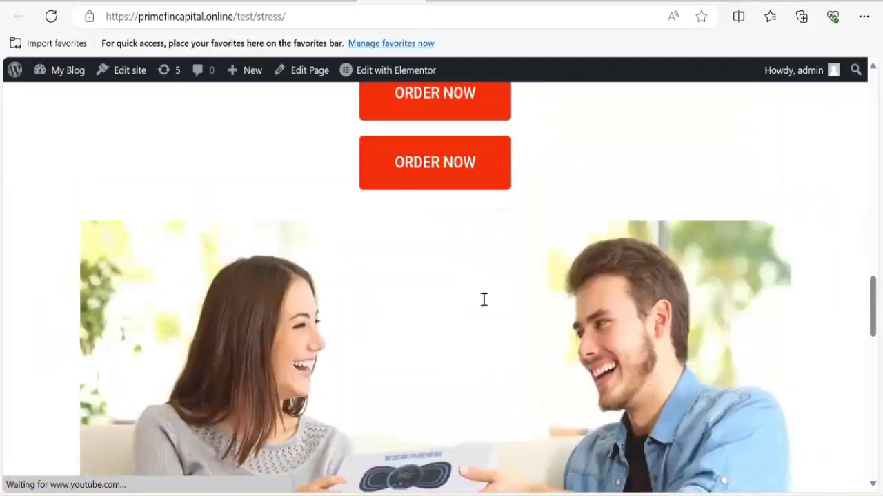
{"action": "scroll", "coordinate": [482, 305], "scroll_direction": "up", "scroll_amount": 3}
{"action": "scroll", "coordinate": [467, 317], "scroll_direction": "down", "scroll_amount": 5}
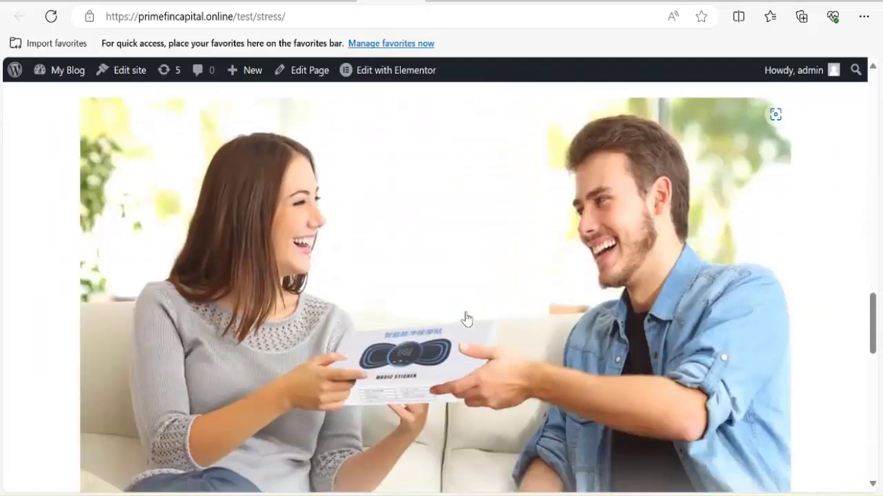
{"action": "scroll", "coordinate": [465, 317], "scroll_direction": "up", "scroll_amount": 6}
{"action": "scroll", "coordinate": [465, 358], "scroll_direction": "down", "scroll_amount": 3}
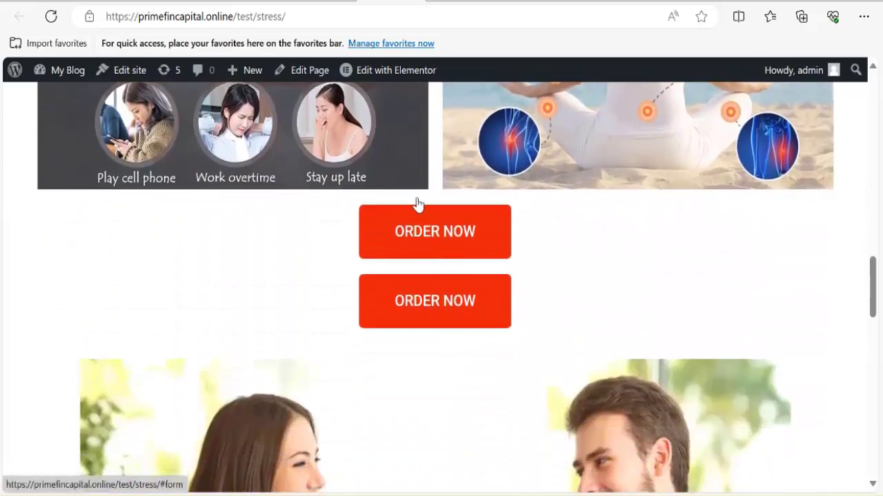
{"action": "left_click", "coordinate": [396, 69]}
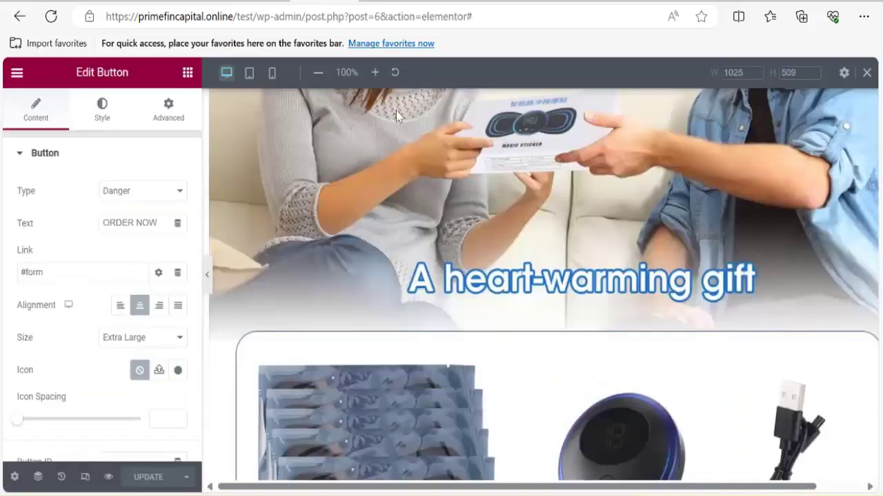
{"action": "scroll", "coordinate": [518, 363], "scroll_direction": "down", "scroll_amount": 6}
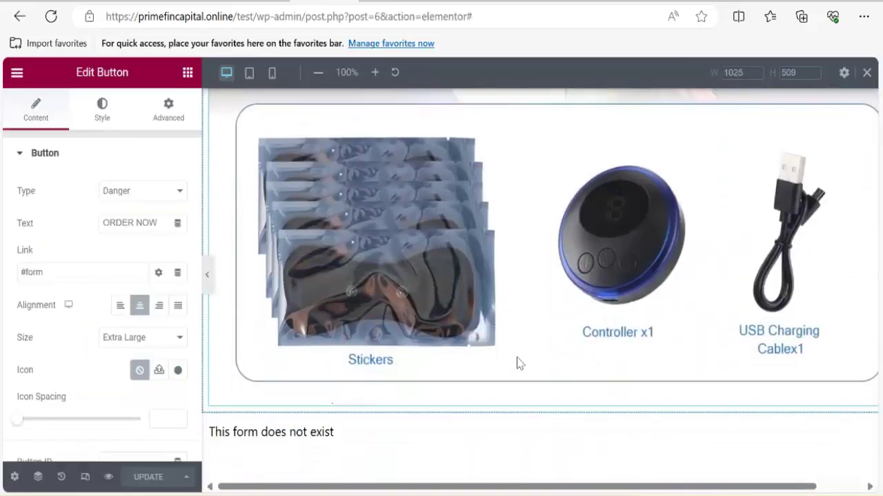
{"action": "scroll", "coordinate": [449, 348], "scroll_direction": "up", "scroll_amount": 1}
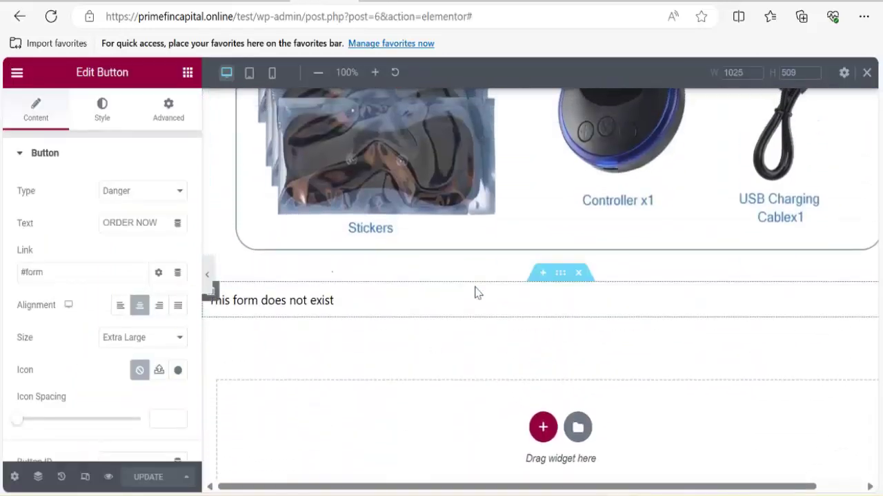
Drop a Menu Anchor with ID 'form' above the order form, update the page, and view it live.
{"action": "left_click", "coordinate": [188, 72]}
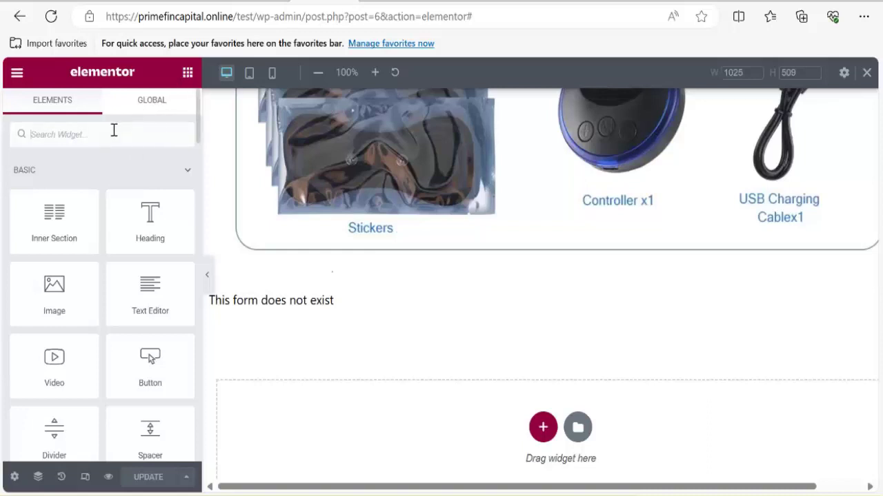
{"action": "type", "text": "menu"}
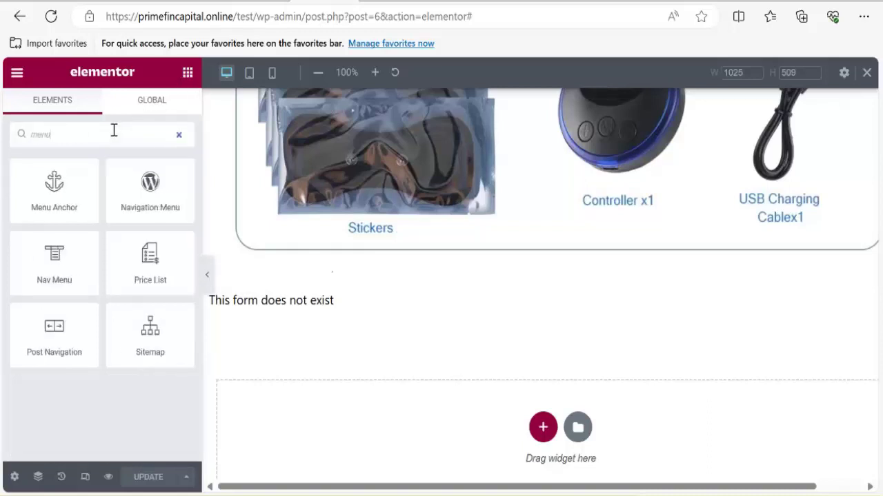
{"action": "left_click_drag", "start_coordinate": [53, 186], "coordinate": [312, 297]}
{"action": "left_click", "coordinate": [116, 206]}
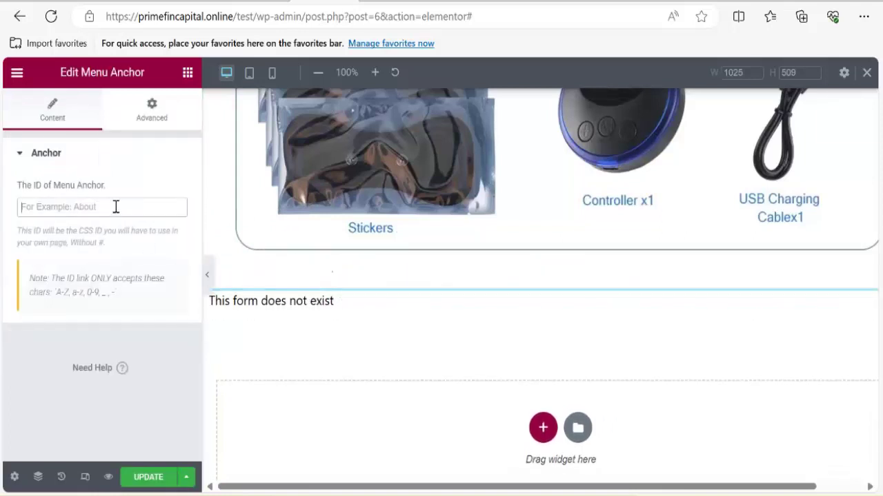
{"action": "type", "text": "form"}
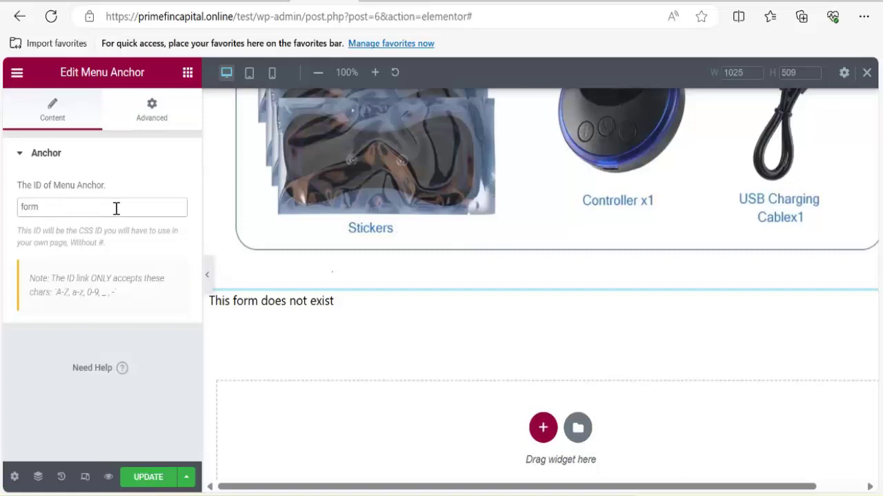
{"action": "left_click", "coordinate": [142, 478]}
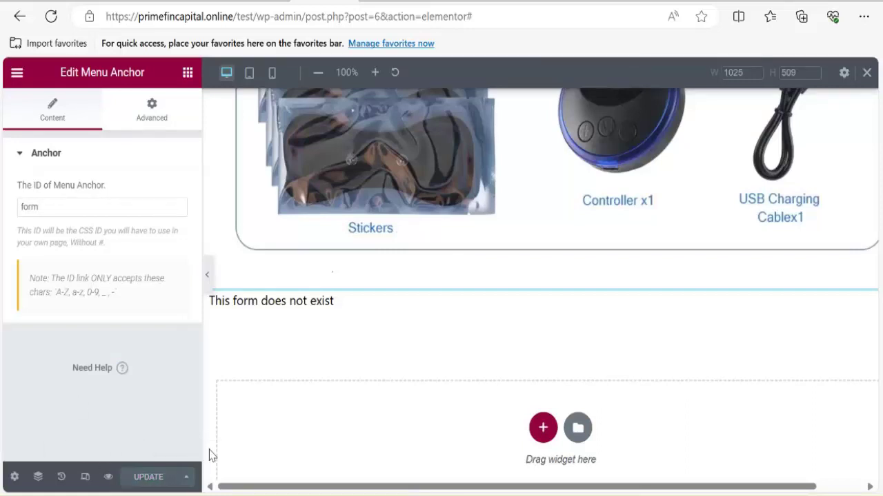
{"action": "key", "text": "ctrl+Tab"}
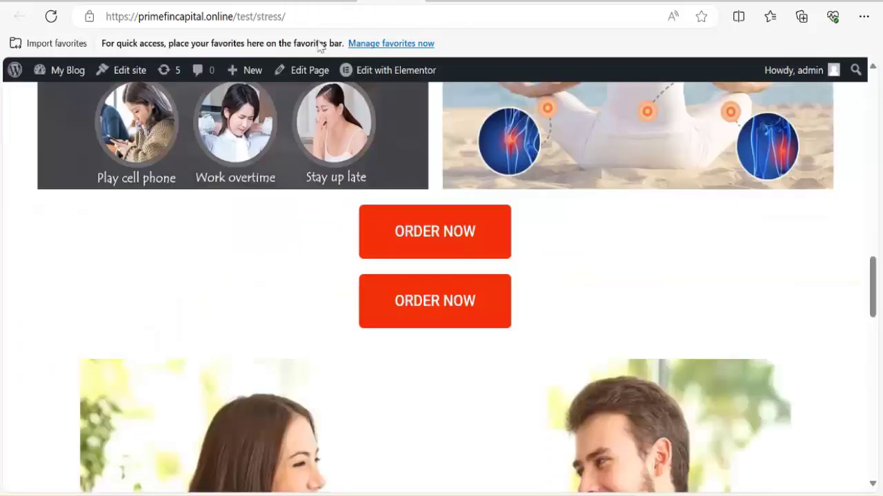
{"action": "left_click", "coordinate": [51, 16]}
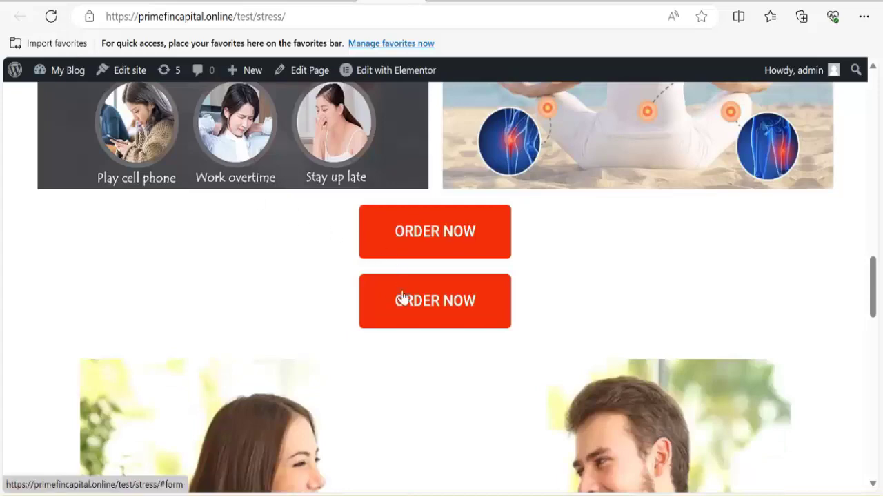
{"action": "scroll", "coordinate": [411, 312], "scroll_direction": "down", "scroll_amount": 1}
{"action": "scroll", "coordinate": [411, 312], "scroll_direction": "down", "scroll_amount": 3}
{"action": "scroll", "coordinate": [406, 307], "scroll_direction": "up", "scroll_amount": 5}
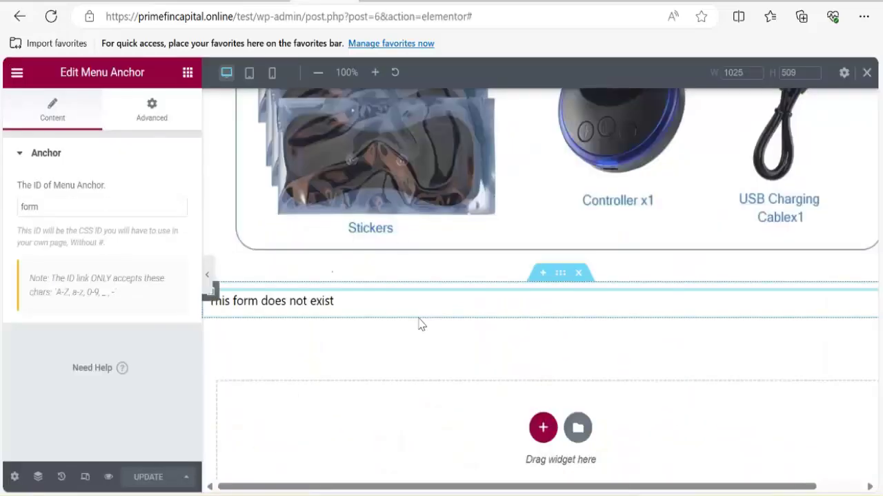
{"action": "scroll", "coordinate": [419, 321], "scroll_direction": "up", "scroll_amount": 3}
{"action": "scroll", "coordinate": [461, 323], "scroll_direction": "up", "scroll_amount": 8}
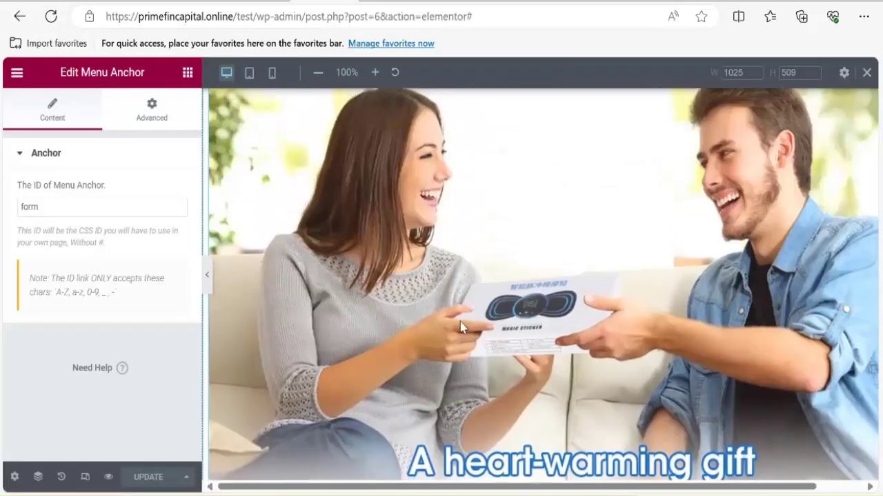
{"action": "scroll", "coordinate": [453, 325], "scroll_direction": "up", "scroll_amount": 3}
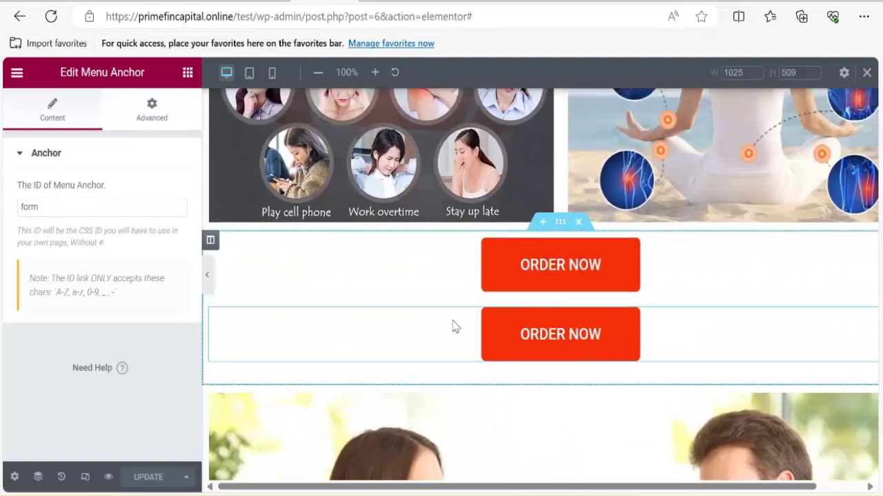
{"action": "scroll", "coordinate": [545, 365], "scroll_direction": "down", "scroll_amount": 2}
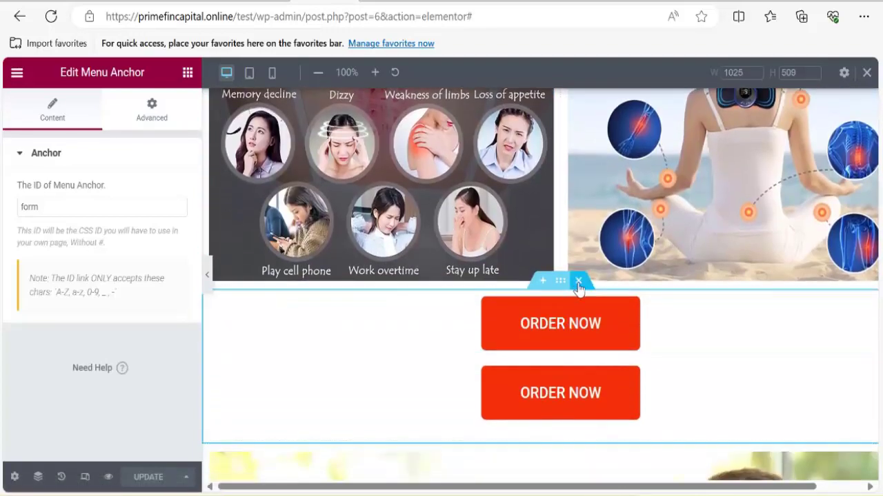
{"action": "scroll", "coordinate": [565, 377], "scroll_direction": "down", "scroll_amount": 12}
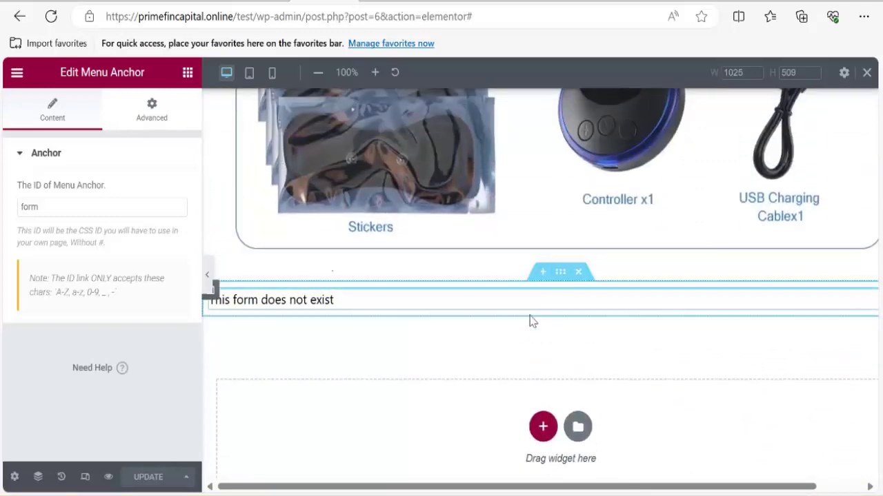
{"action": "scroll", "coordinate": [484, 345], "scroll_direction": "up", "scroll_amount": 2}
{"action": "scroll", "coordinate": [483, 343], "scroll_direction": "up", "scroll_amount": 20}
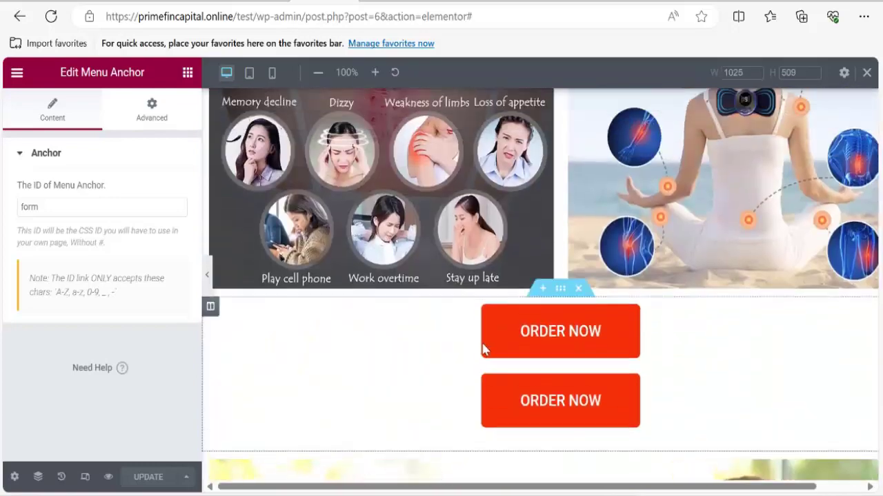
{"action": "scroll", "coordinate": [484, 351], "scroll_direction": "down", "scroll_amount": 8}
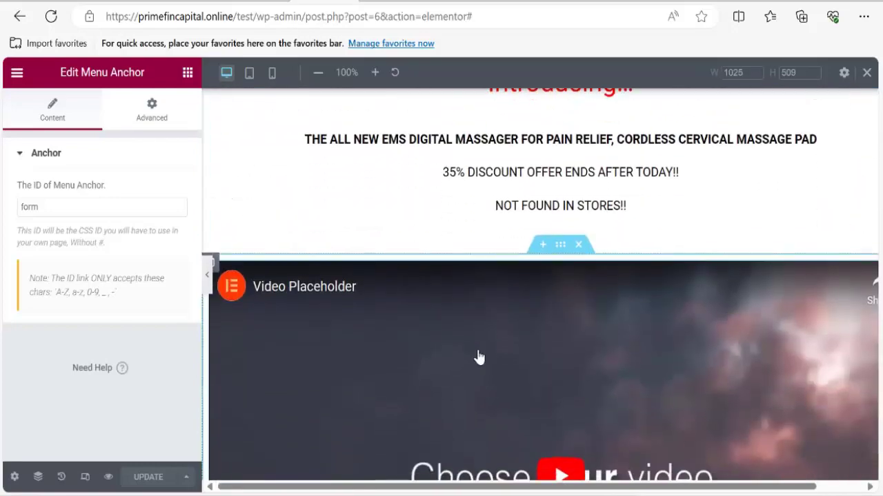
{"action": "scroll", "coordinate": [418, 371], "scroll_direction": "down", "scroll_amount": 1}
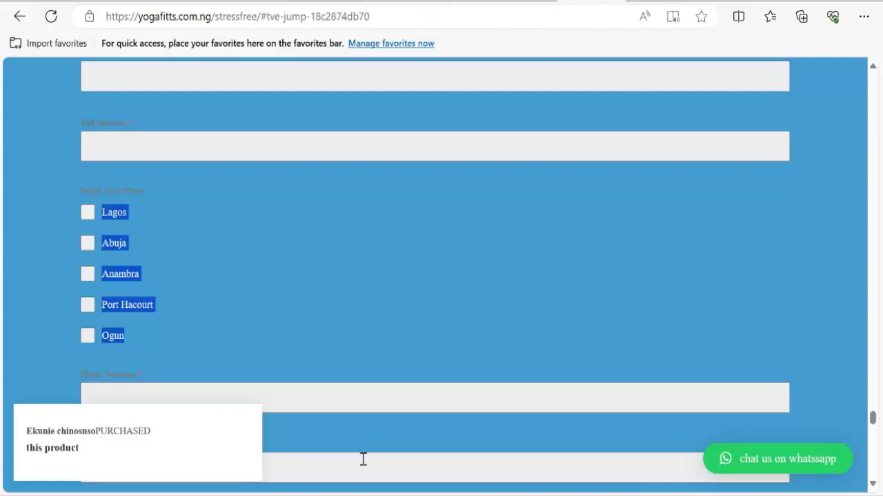
{"action": "scroll", "coordinate": [363, 459], "scroll_direction": "down", "scroll_amount": 5}
{"action": "scroll", "coordinate": [359, 459], "scroll_direction": "up", "scroll_amount": 5}
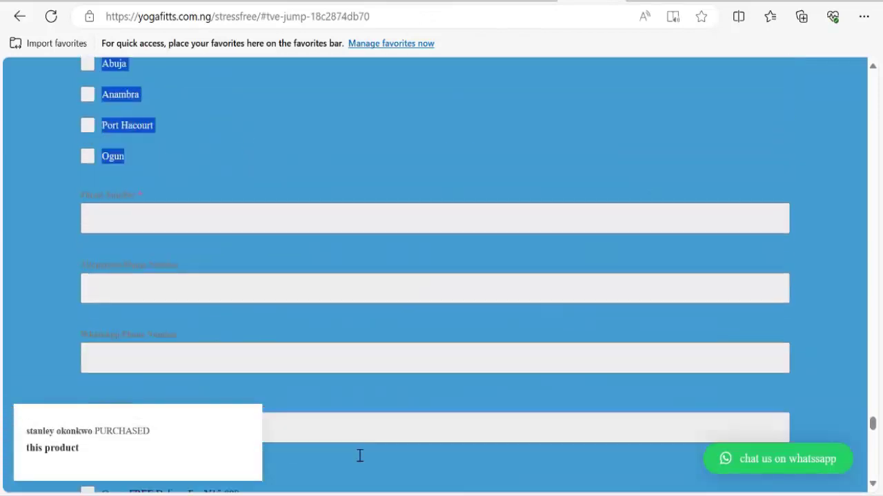
{"action": "scroll", "coordinate": [359, 460], "scroll_direction": "down", "scroll_amount": 2}
{"action": "scroll", "coordinate": [359, 458], "scroll_direction": "down", "scroll_amount": 2}
{"action": "scroll", "coordinate": [359, 455], "scroll_direction": "up", "scroll_amount": 10}
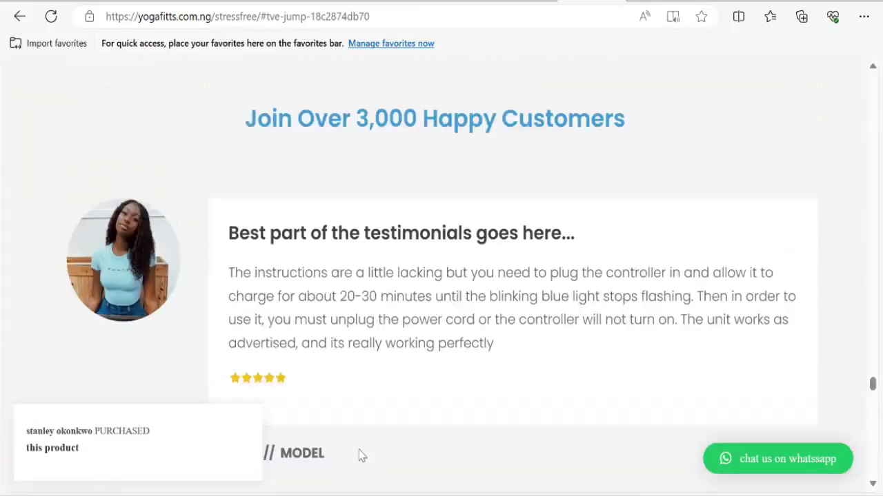
{"action": "scroll", "coordinate": [358, 452], "scroll_direction": "up", "scroll_amount": 10}
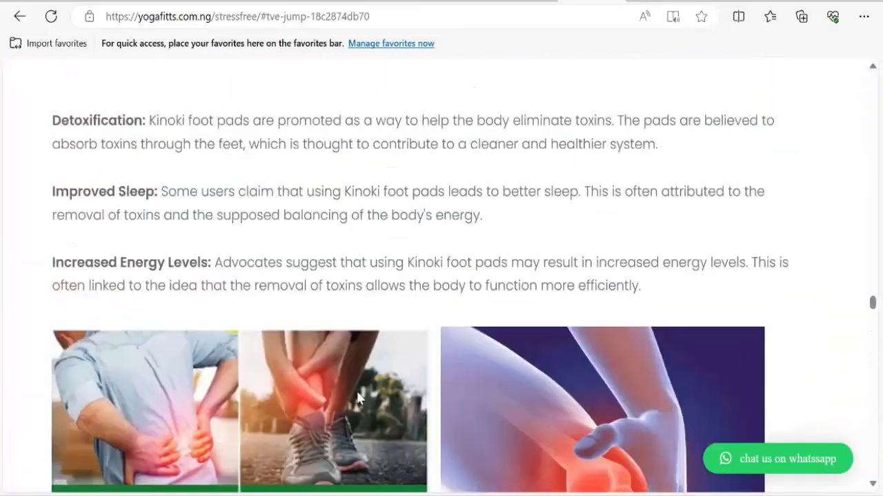
{"action": "scroll", "coordinate": [346, 310], "scroll_direction": "up", "scroll_amount": 1}
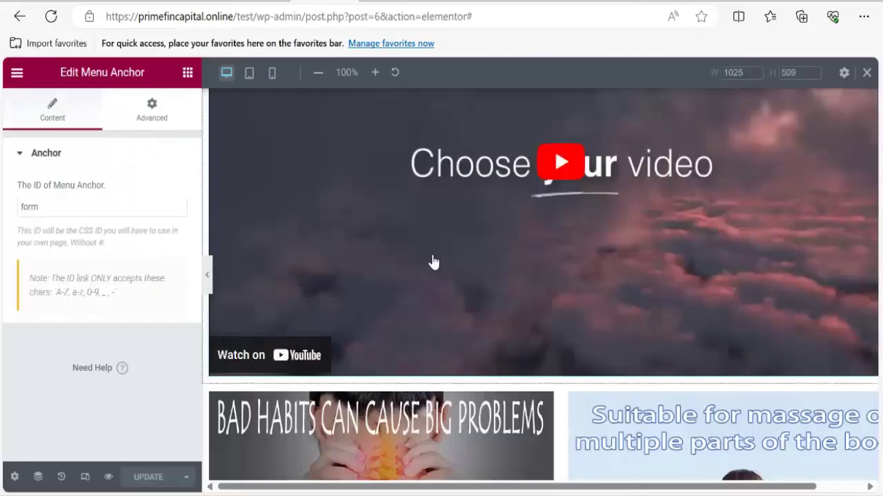
Select the BAD HABITS CAN CAUSE BIG PROBLEMS image and set its border type to Double.
{"action": "scroll", "coordinate": [431, 262], "scroll_direction": "up", "scroll_amount": 3}
{"action": "scroll", "coordinate": [421, 310], "scroll_direction": "down", "scroll_amount": 4}
{"action": "scroll", "coordinate": [466, 401], "scroll_direction": "down", "scroll_amount": 2}
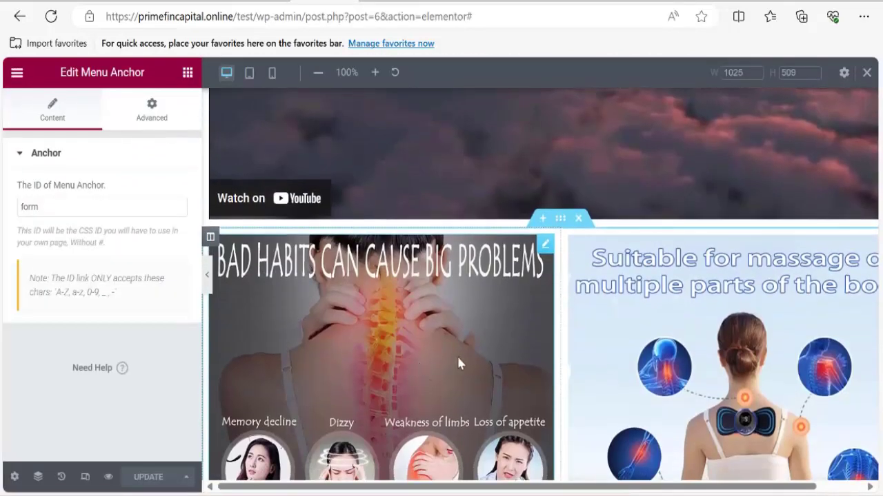
{"action": "left_click", "coordinate": [390, 382]}
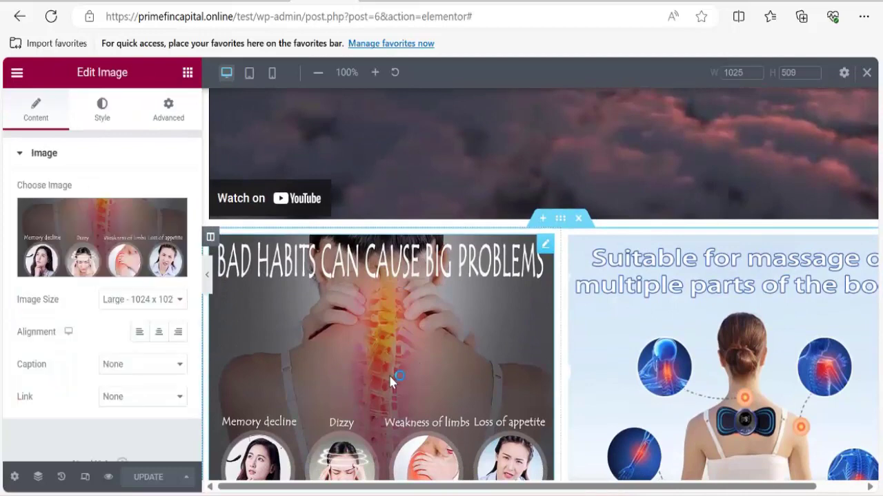
{"action": "left_click", "coordinate": [103, 121]}
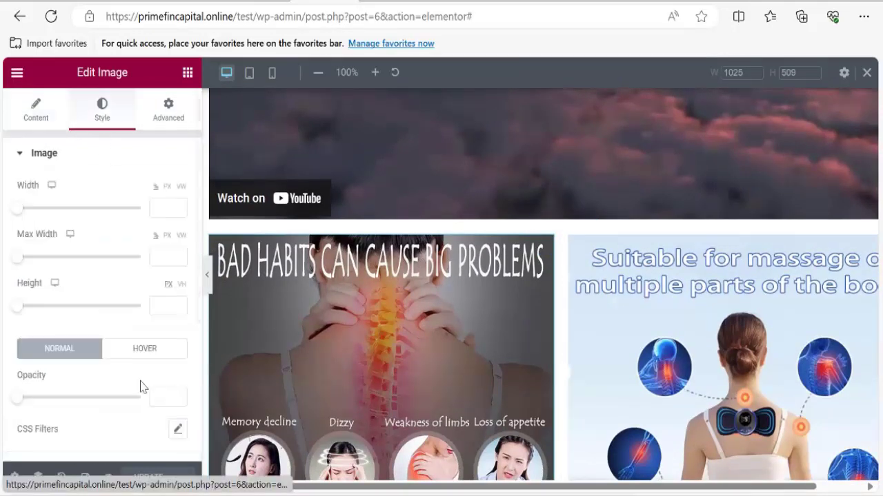
{"action": "scroll", "coordinate": [138, 383], "scroll_direction": "down", "scroll_amount": 3}
{"action": "scroll", "coordinate": [78, 355], "scroll_direction": "up", "scroll_amount": 3}
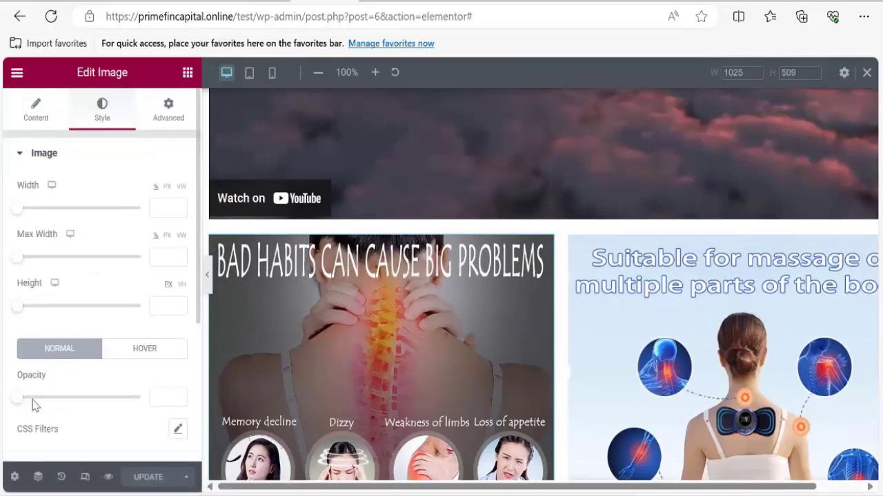
{"action": "scroll", "coordinate": [38, 340], "scroll_direction": "down", "scroll_amount": 3}
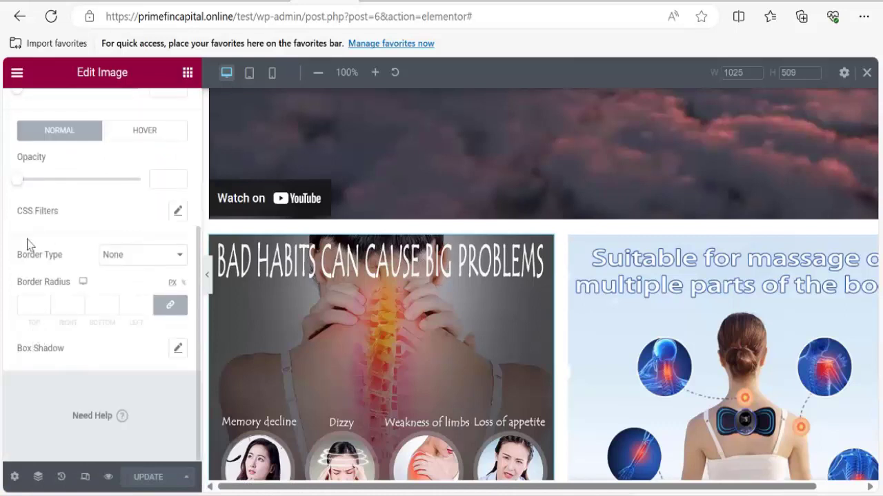
{"action": "scroll", "coordinate": [30, 244], "scroll_direction": "up", "scroll_amount": 2}
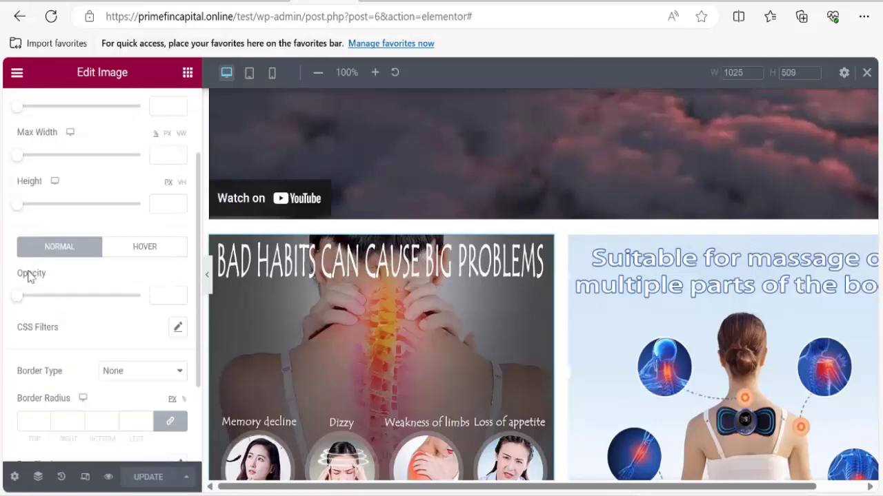
{"action": "left_click", "coordinate": [132, 385]}
{"action": "left_click", "coordinate": [128, 412]}
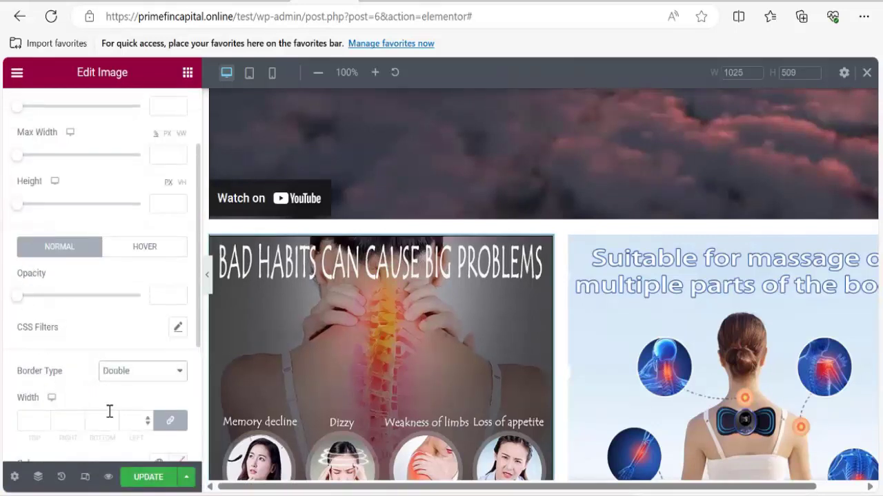
Round all four corners of the image with a linked 52 px border radius.
{"action": "scroll", "coordinate": [64, 413], "scroll_direction": "down", "scroll_amount": 2}
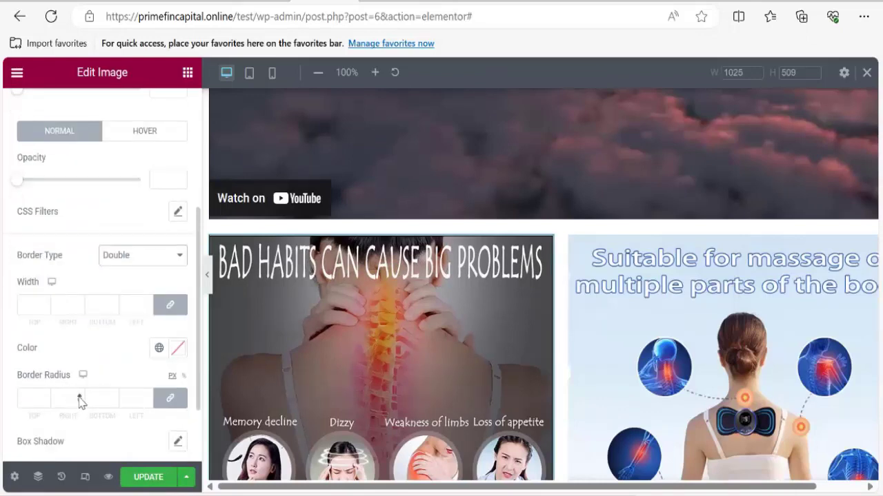
{"action": "left_click", "coordinate": [79, 399]}
{"action": "left_click_drag", "start_coordinate": [80, 396], "coordinate": [80, 398]}
{"action": "scroll", "coordinate": [83, 414], "scroll_direction": "down", "scroll_amount": 2}
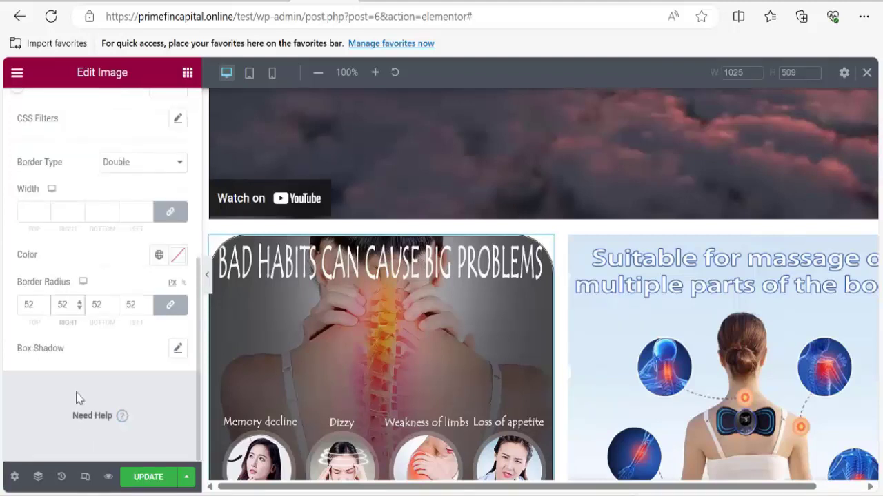
{"action": "scroll", "coordinate": [78, 386], "scroll_direction": "up", "scroll_amount": 4}
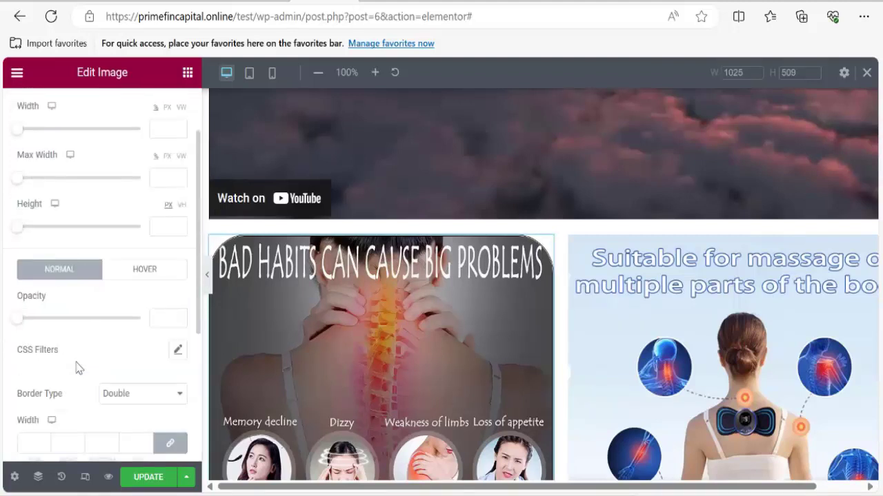
{"action": "left_click", "coordinate": [147, 400]}
{"action": "left_click", "coordinate": [146, 400]}
{"action": "scroll", "coordinate": [128, 414], "scroll_direction": "down", "scroll_amount": 3}
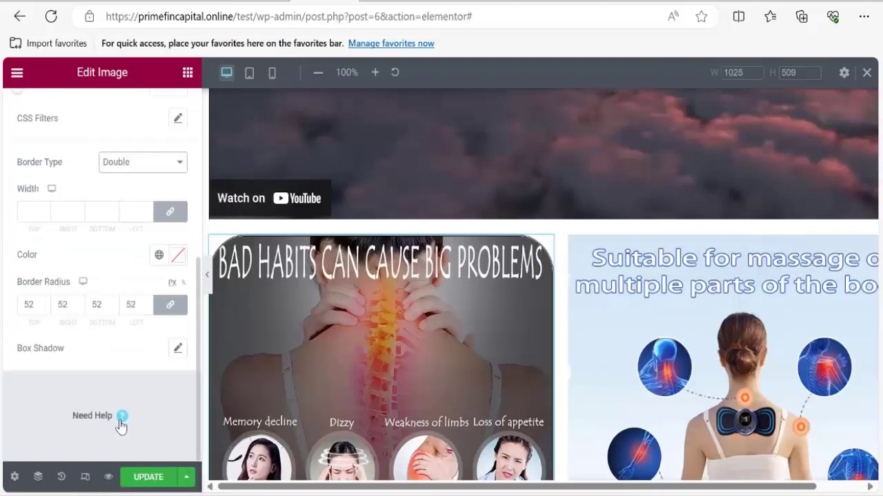
{"action": "left_click", "coordinate": [177, 351]}
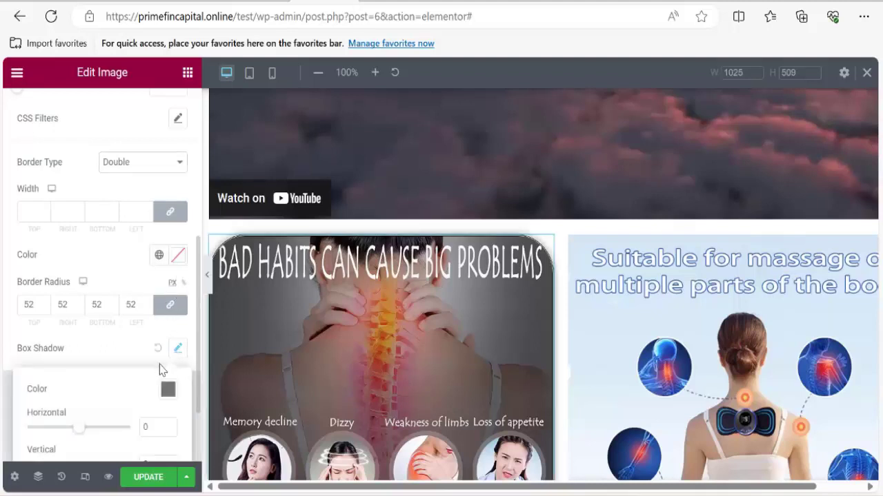
Set the image's box shadow to horizontal 16, vertical 0, blur 10, spread 0, then check the preview.
{"action": "mouse_move", "coordinate": [81, 435]}
{"action": "left_mouse_down"}
{"action": "mouse_move", "coordinate": [104, 437]}
{"action": "mouse_move", "coordinate": [90, 430]}
{"action": "left_mouse_up"}
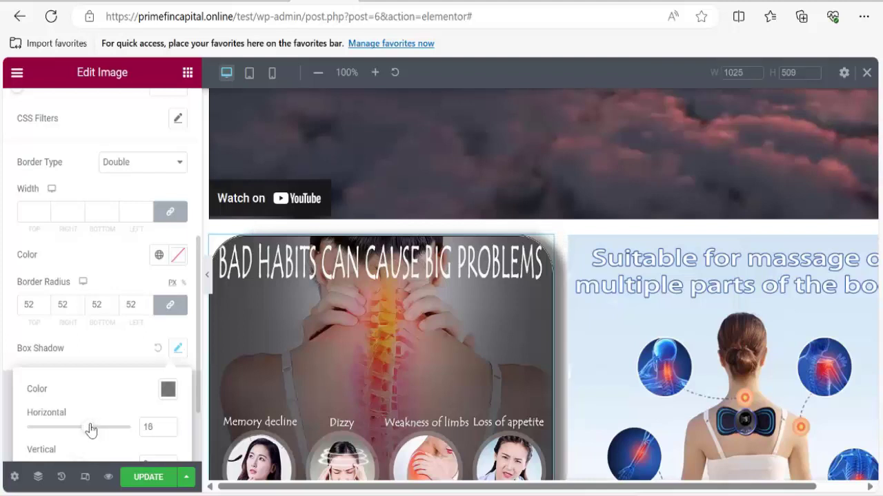
{"action": "scroll", "coordinate": [109, 441], "scroll_direction": "down", "scroll_amount": 2}
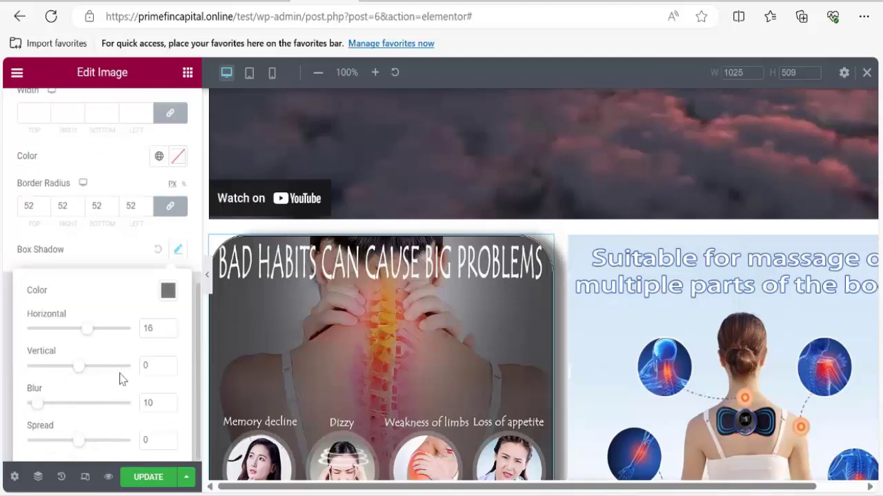
{"action": "scroll", "coordinate": [524, 334], "scroll_direction": "down", "scroll_amount": 3}
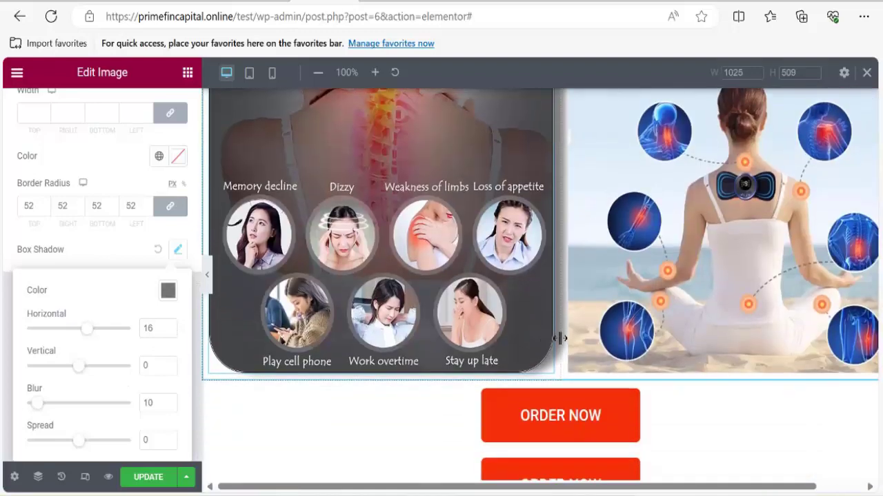
{"action": "scroll", "coordinate": [556, 368], "scroll_direction": "up", "scroll_amount": 10}
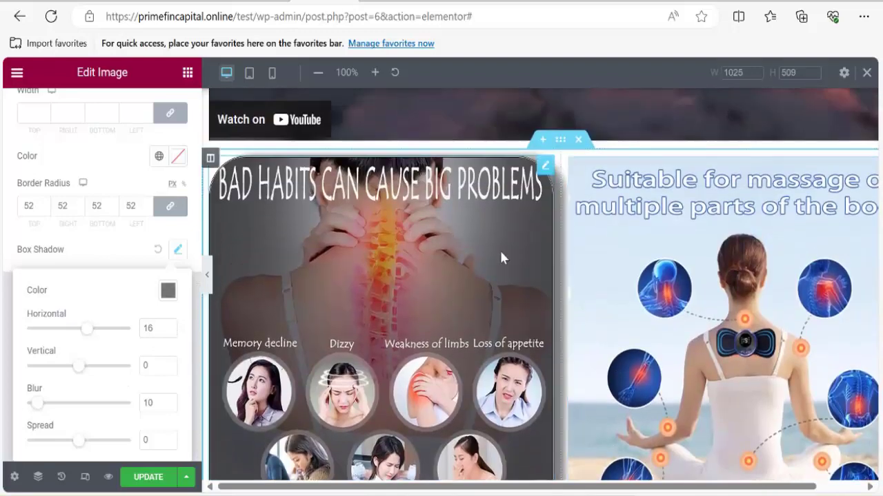
{"action": "scroll", "coordinate": [476, 324], "scroll_direction": "up", "scroll_amount": 3}
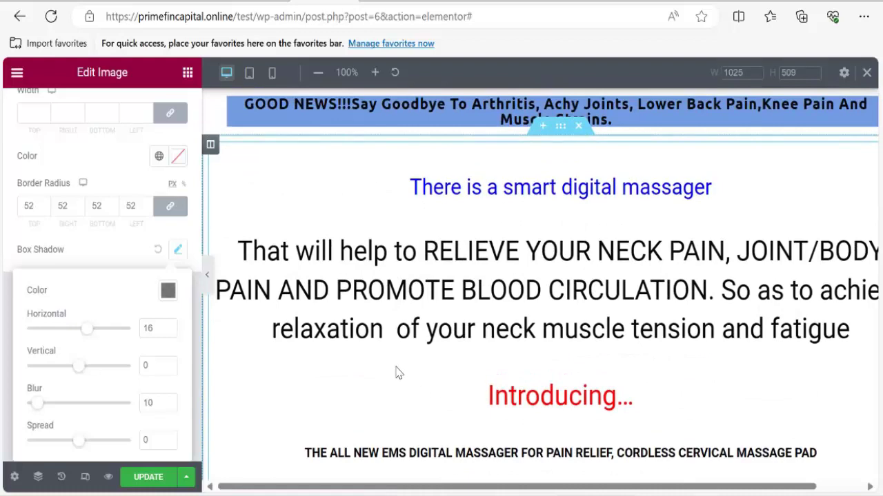
{"action": "scroll", "coordinate": [421, 360], "scroll_direction": "down", "scroll_amount": 5}
{"action": "scroll", "coordinate": [422, 364], "scroll_direction": "up", "scroll_amount": 5}
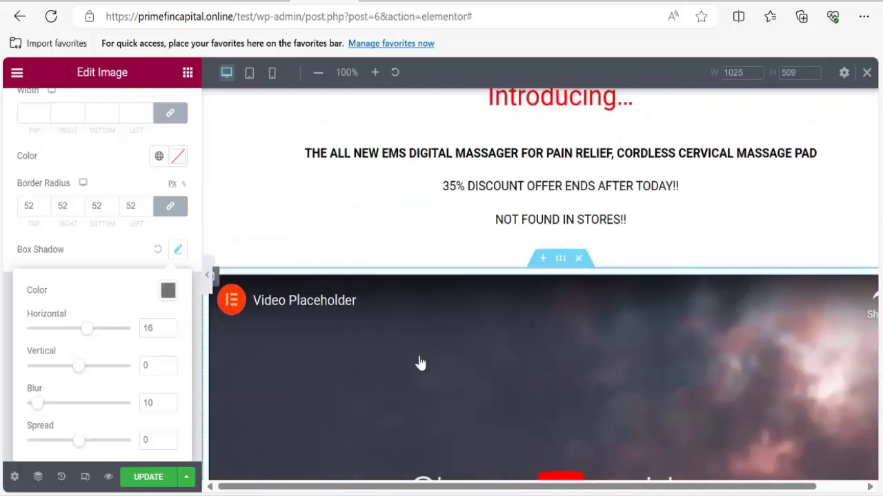